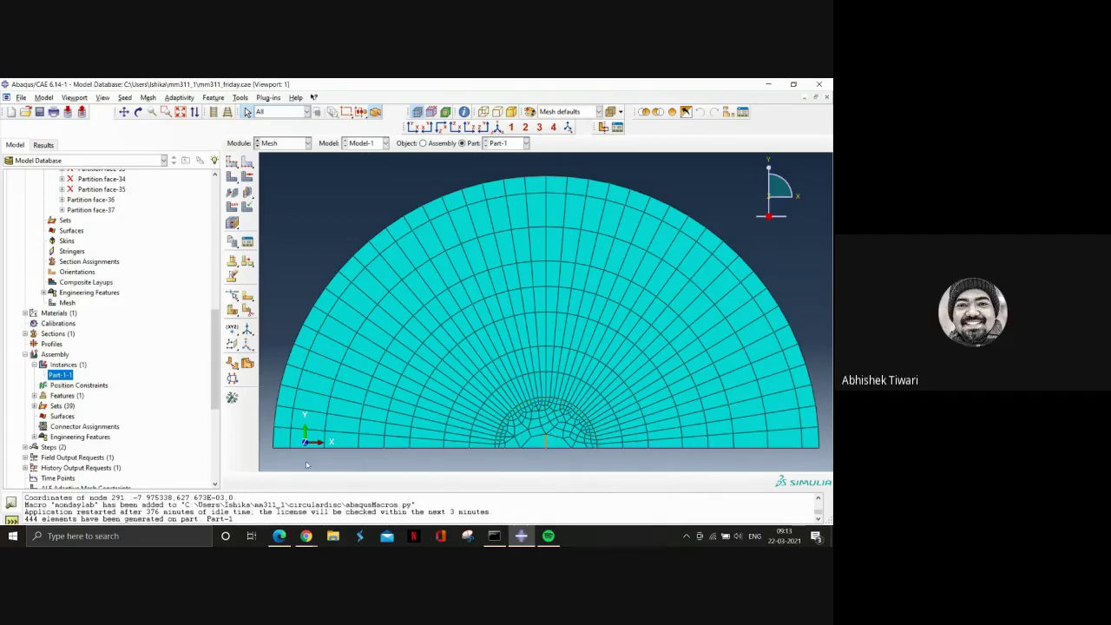
pyautogui.moveTo(306, 538)
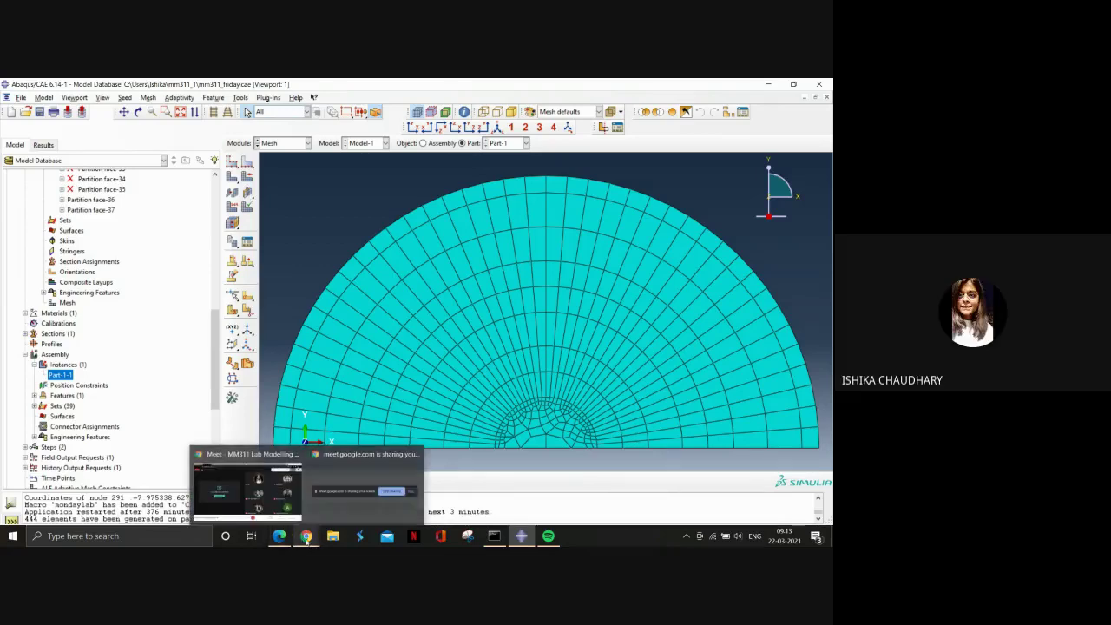
pyautogui.click(290, 514)
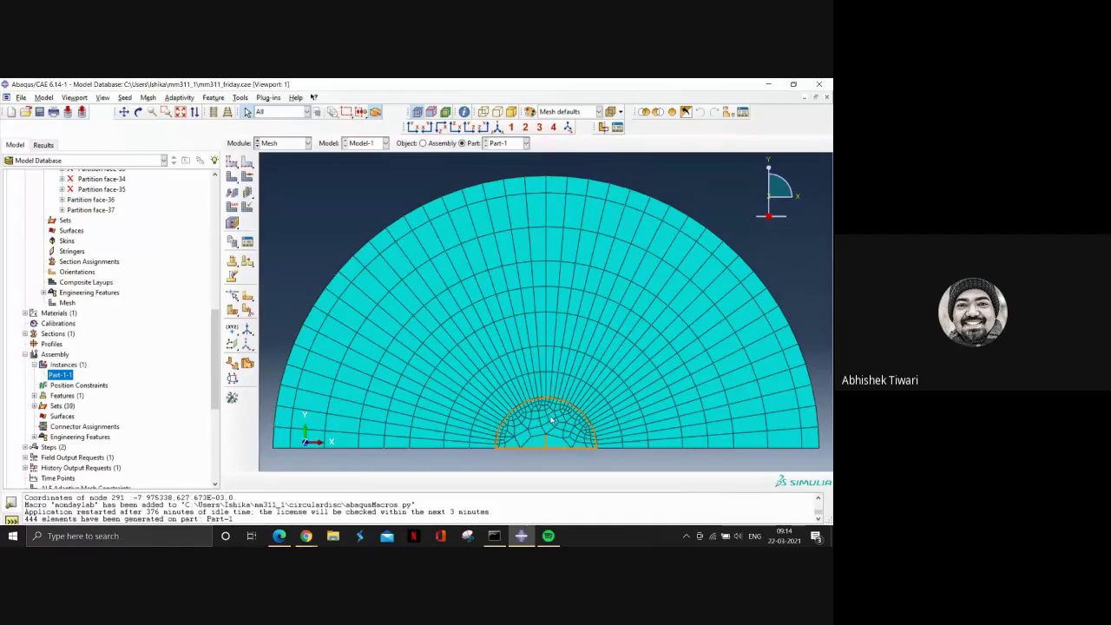
# Step: Set the mesh controls of the inner semicircular face to the Medial axis algorithm, deleting its invalidated mesh
pyautogui.click(550, 420)
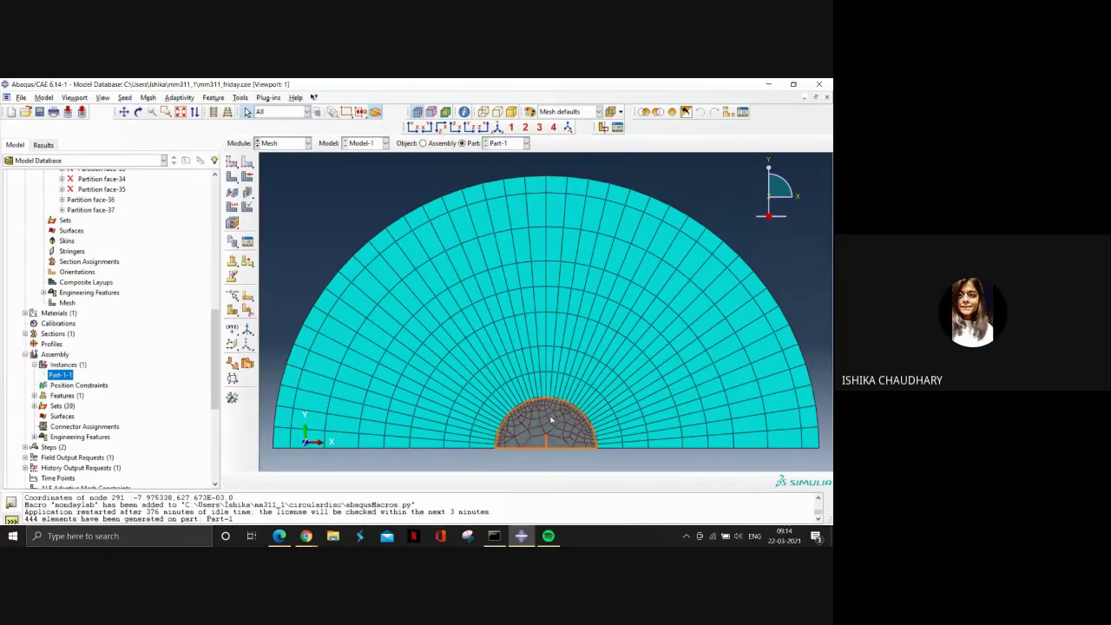
pyautogui.click(247, 182)
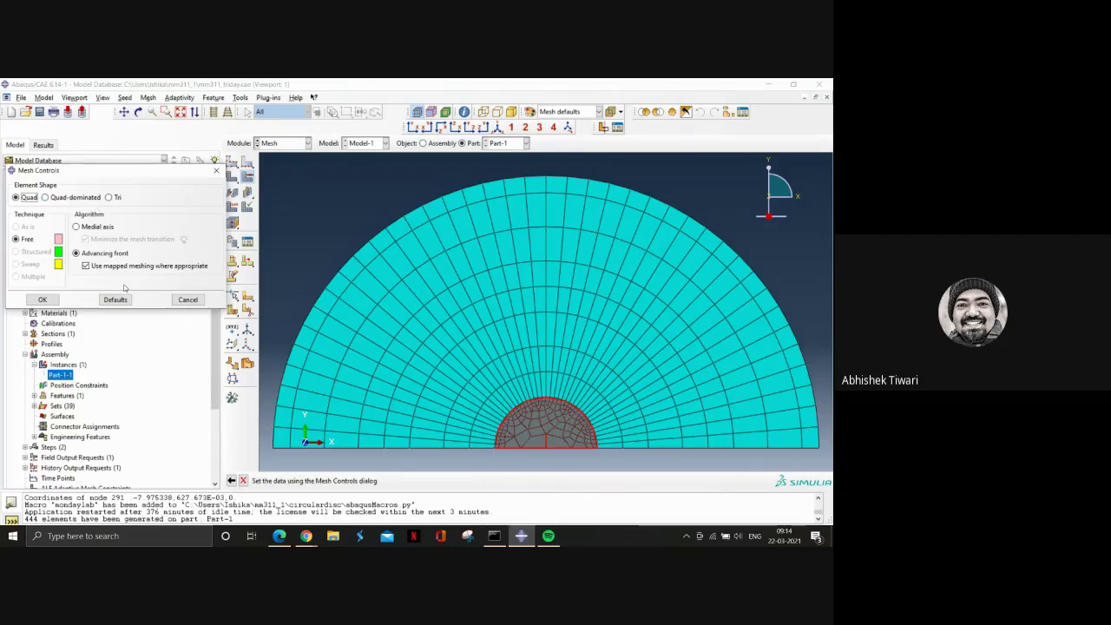
pyautogui.click(76, 227)
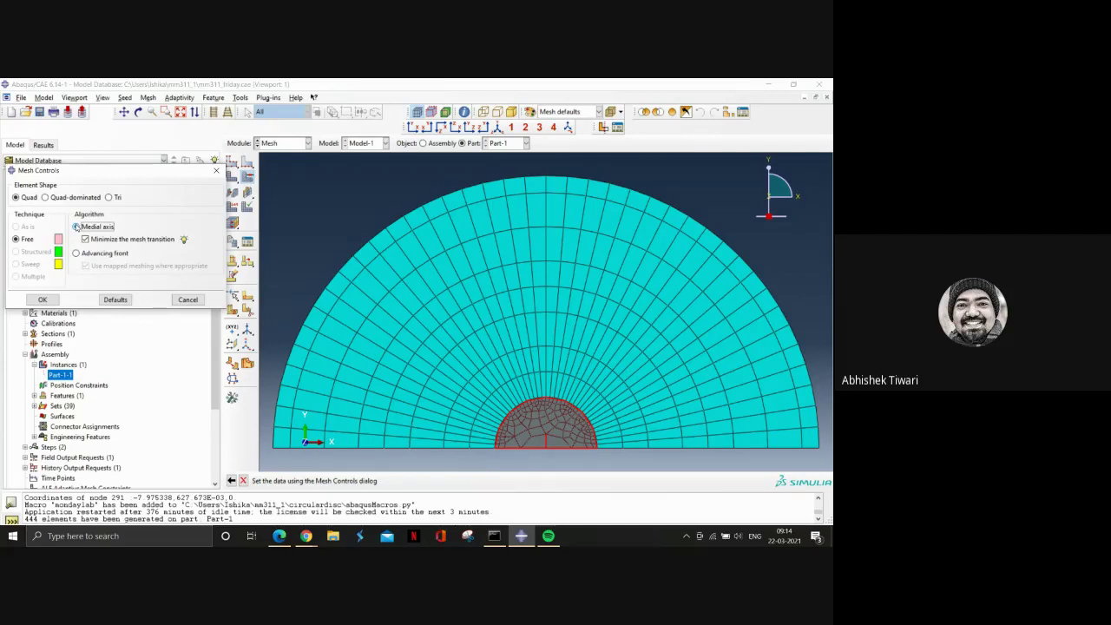
pyautogui.click(47, 299)
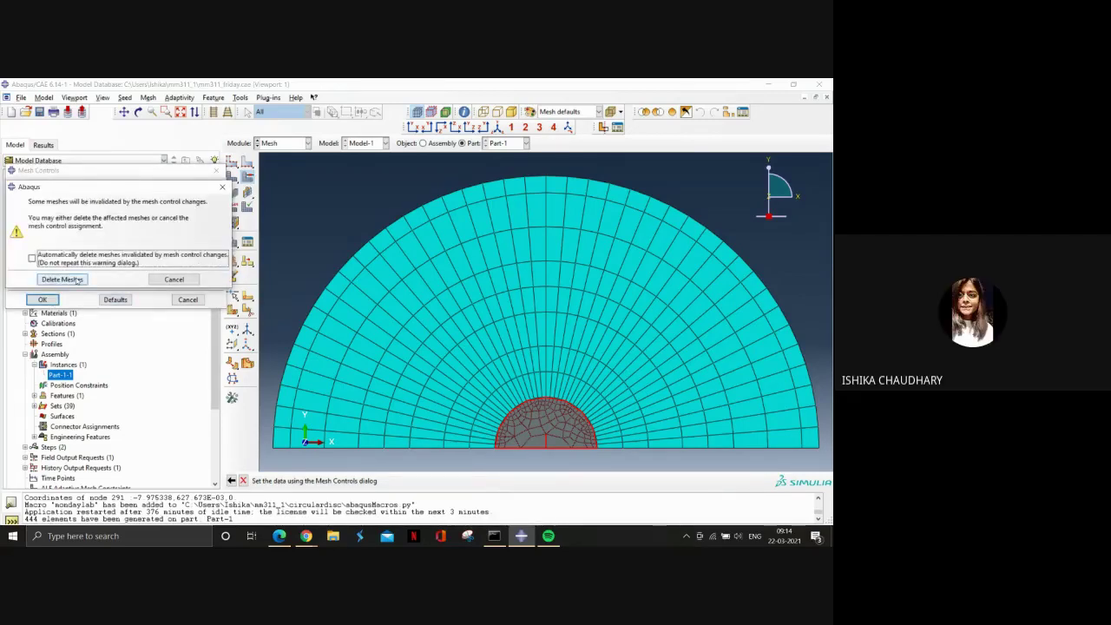
pyautogui.click(77, 280)
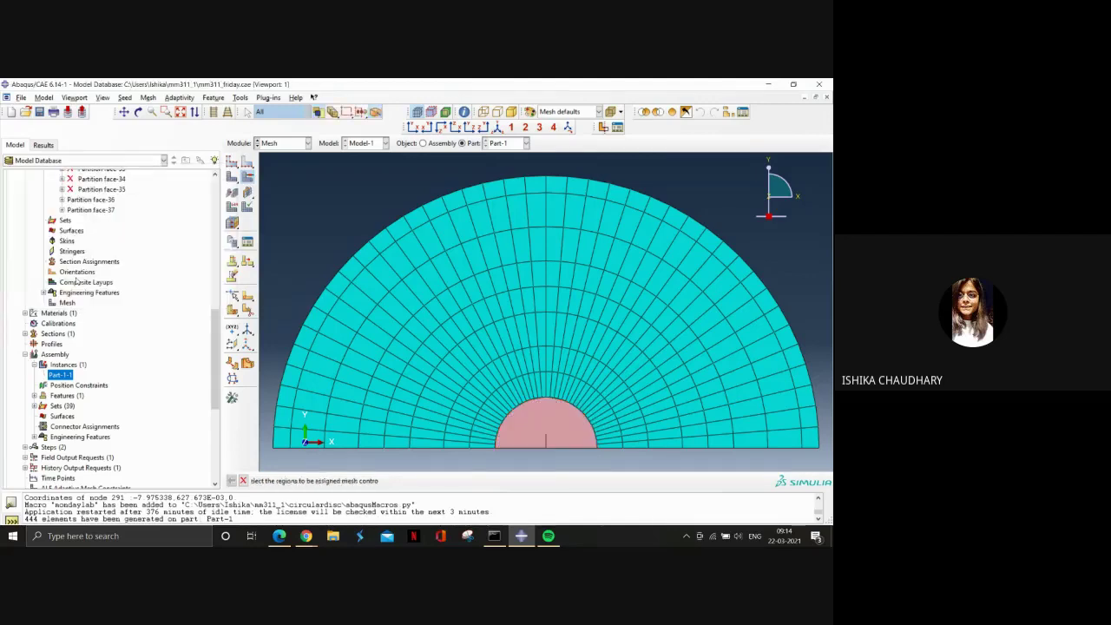
# Step: Mesh the part again to regenerate the mesh in the inner semicircular region
pyautogui.click(511, 441)
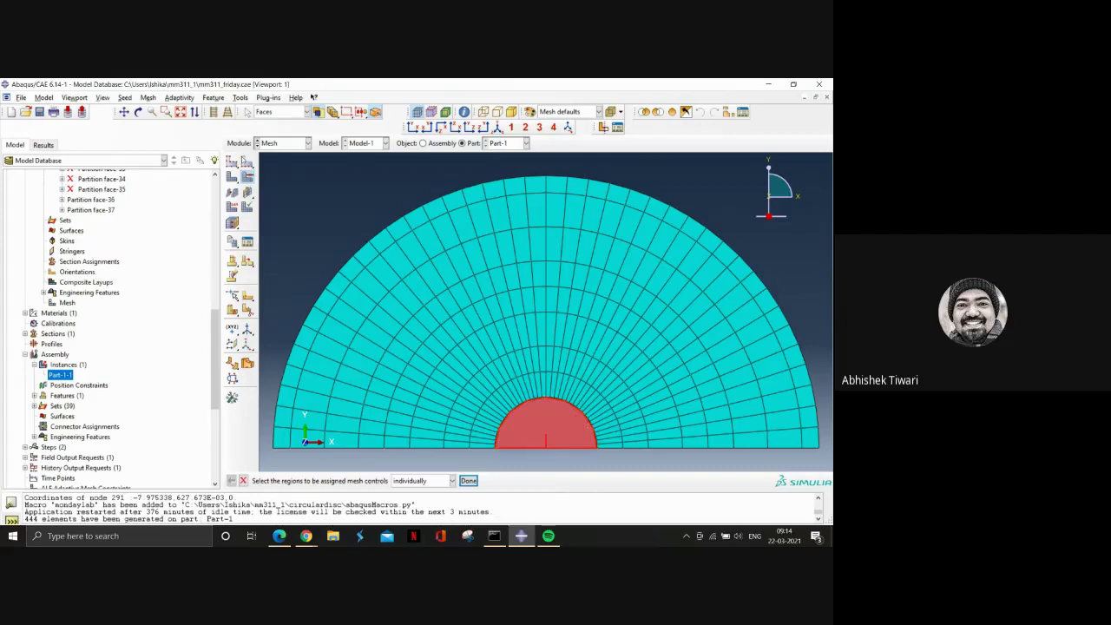
pyautogui.click(233, 176)
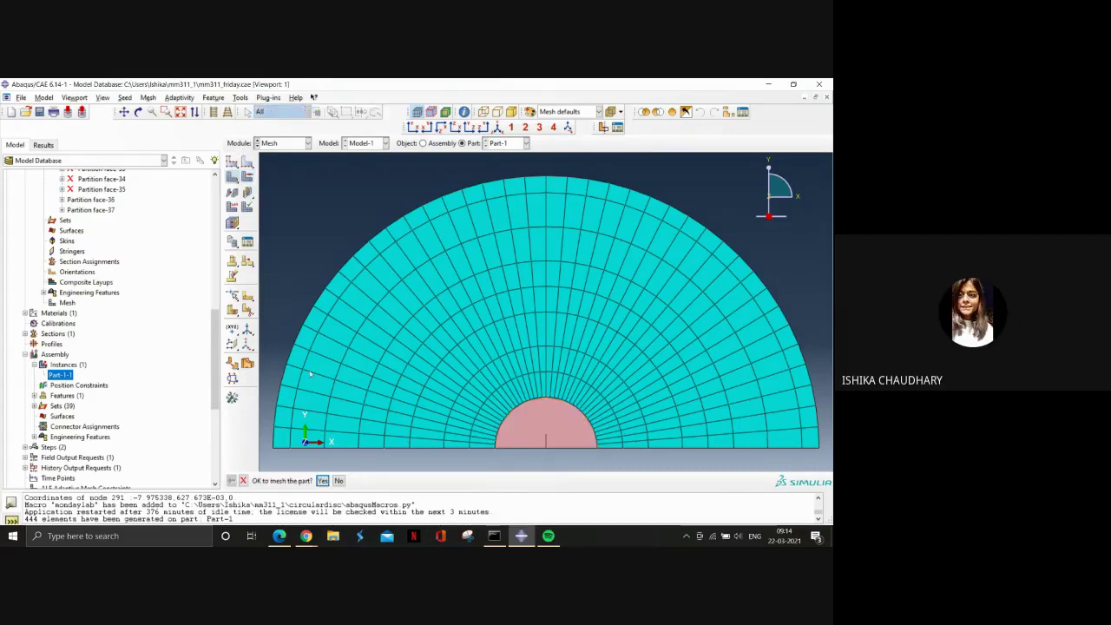
pyautogui.click(324, 482)
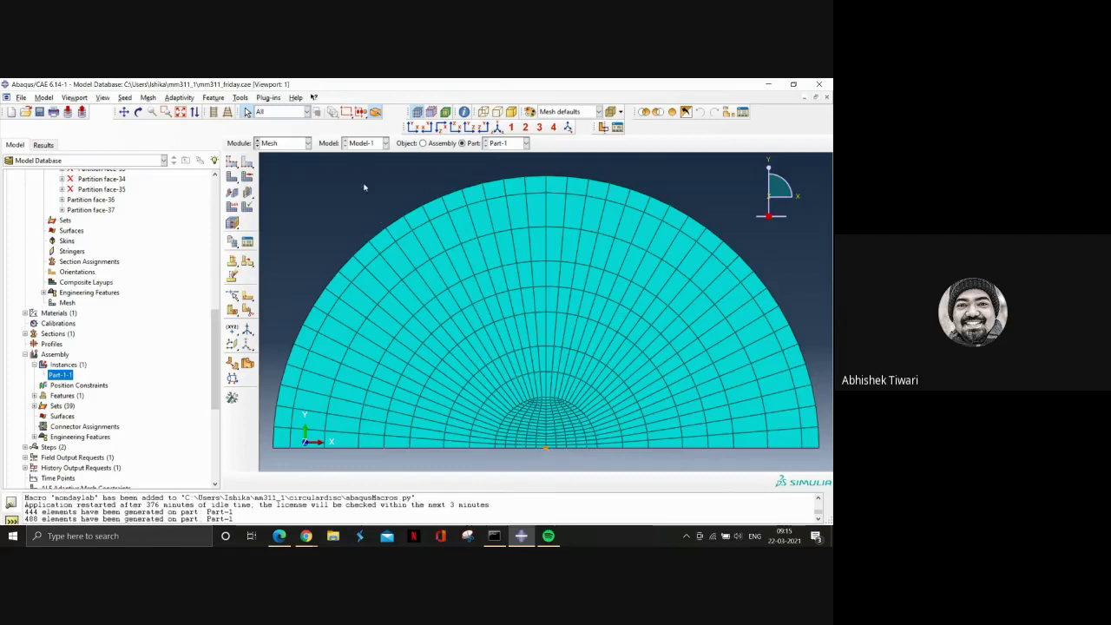
# Step: Switch to the Load module and review the list of existing boundary conditions
pyautogui.click(307, 143)
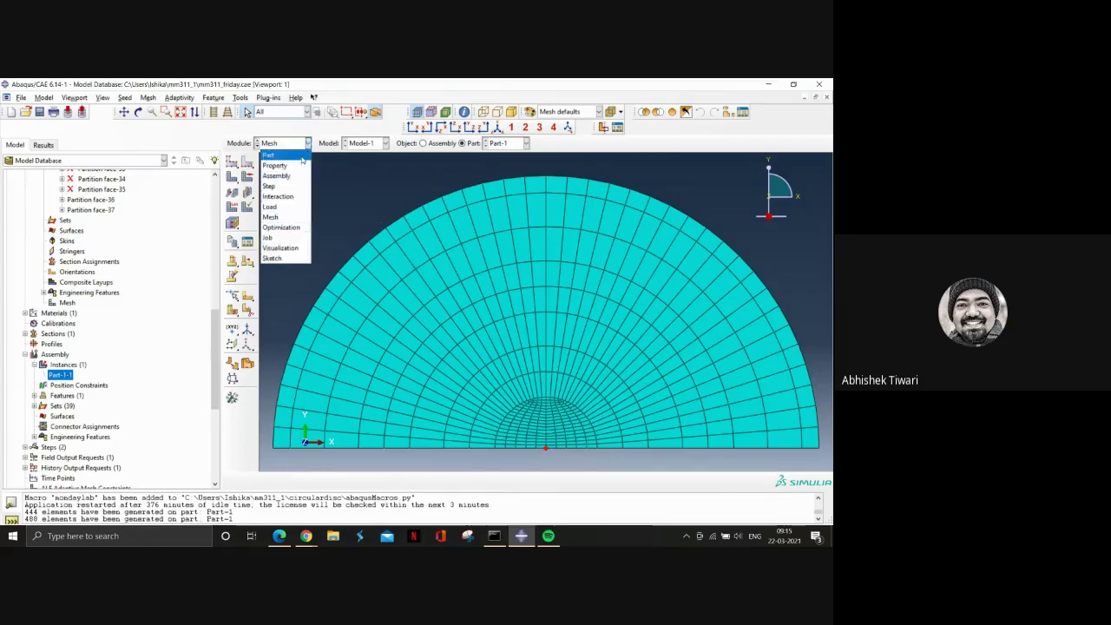
pyautogui.click(279, 207)
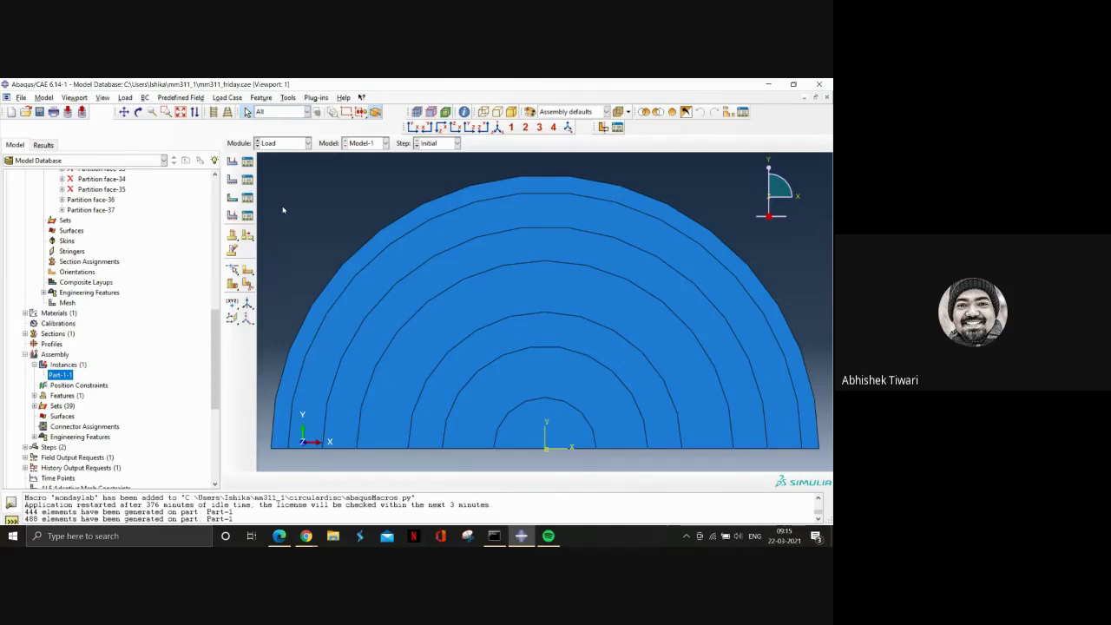
pyautogui.click(247, 179)
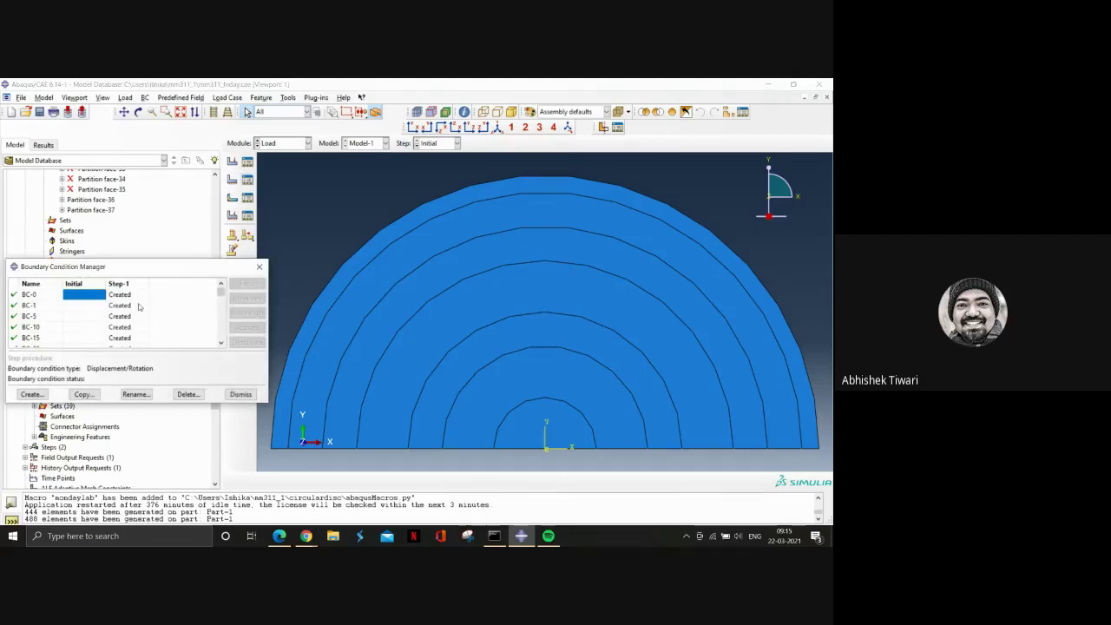
pyautogui.scroll(-5, 137, 305)
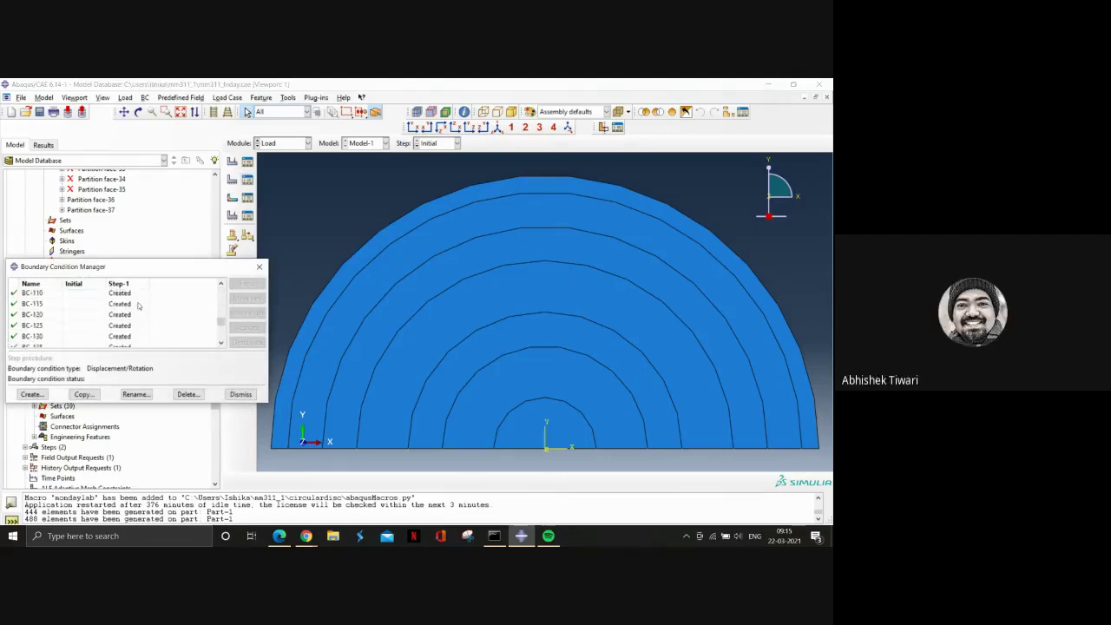
pyautogui.scroll(5, 138, 307)
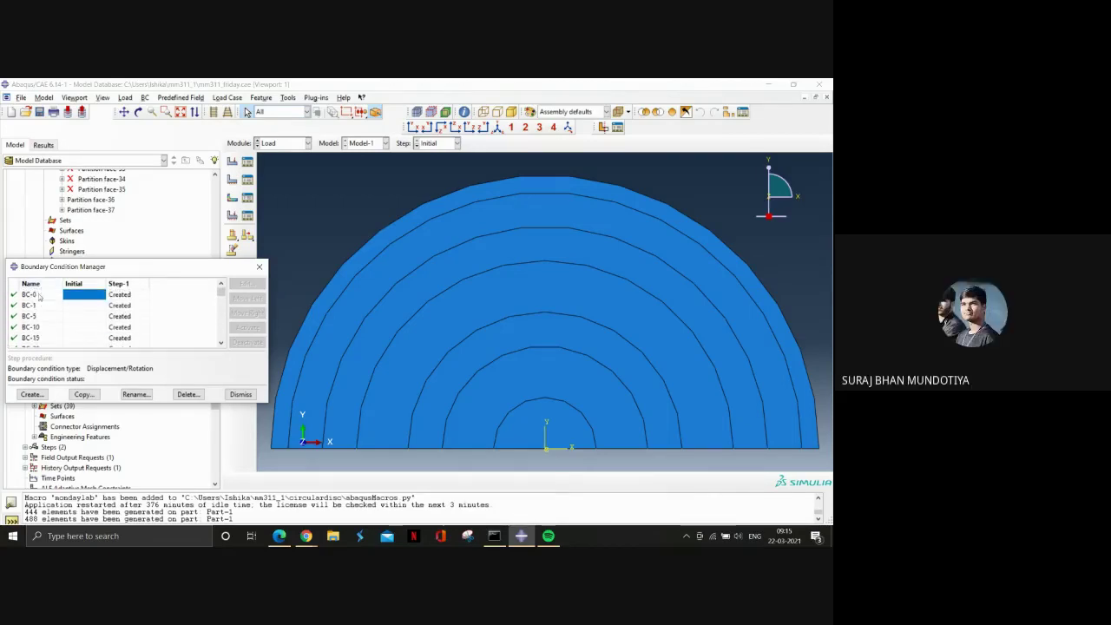
# Step: Inspect the displacement settings of BC-0 and the type of BC-1 without changing them, and close the boundary condition list
pyautogui.click(35, 295)
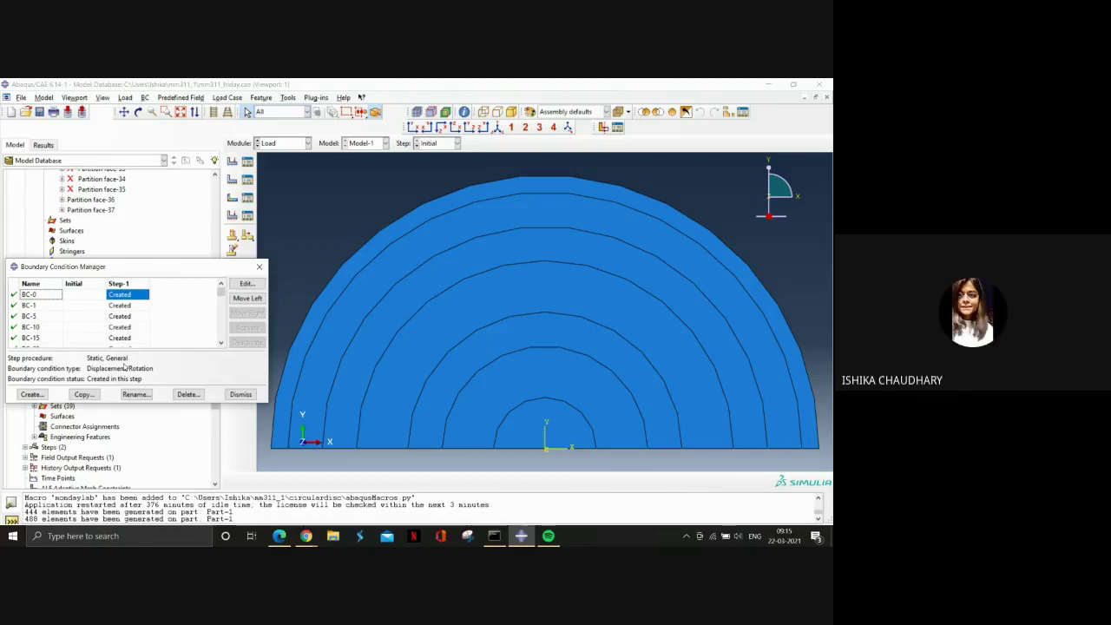
pyautogui.click(245, 284)
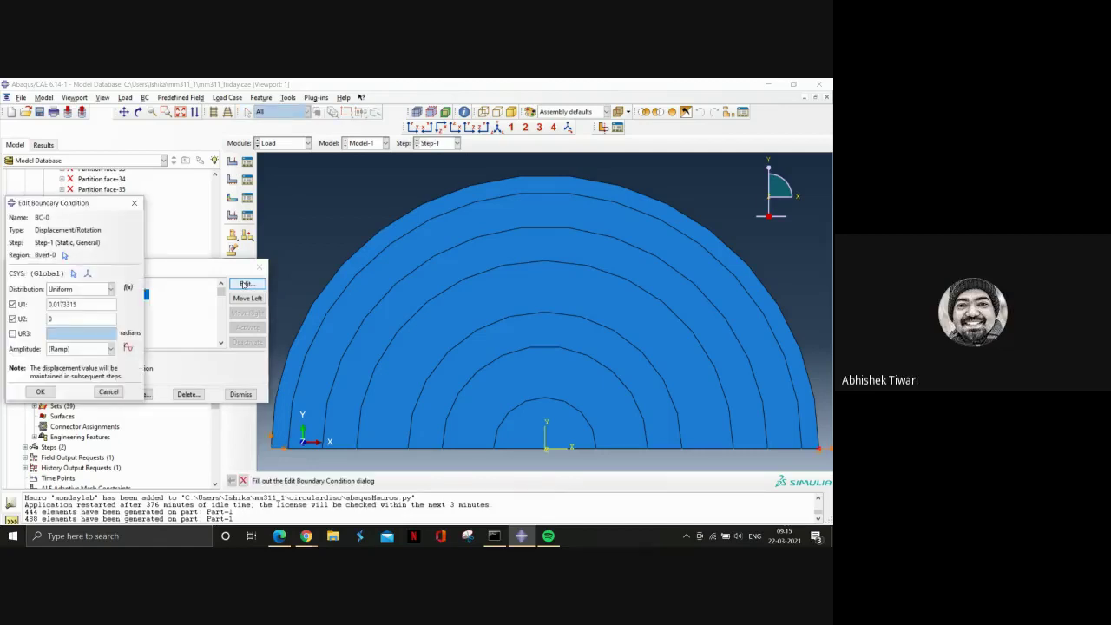
pyautogui.click(108, 392)
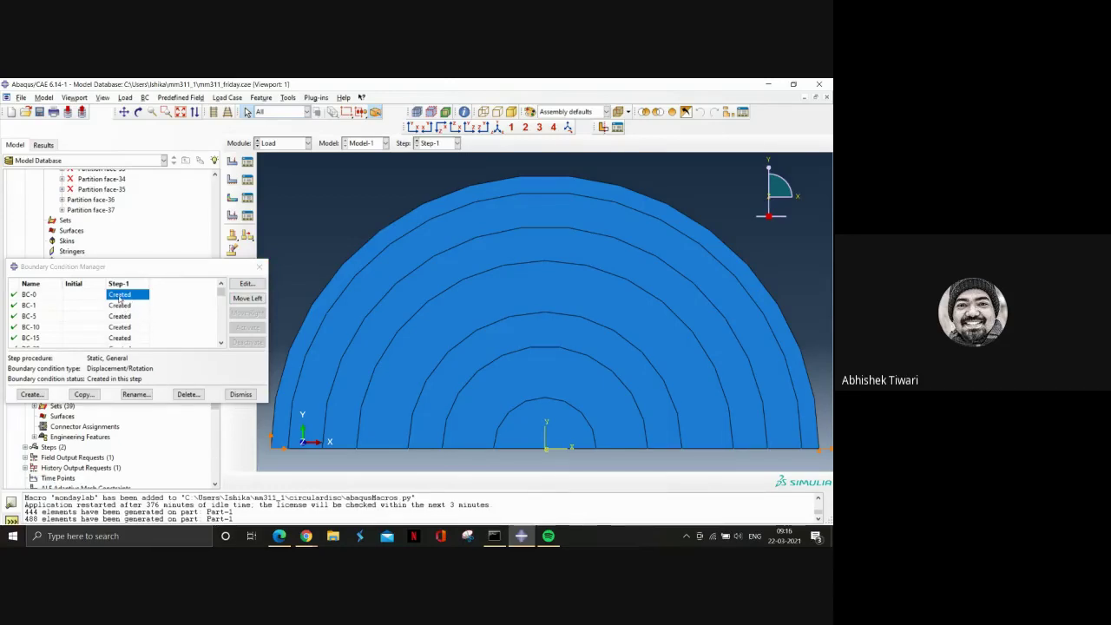
pyautogui.click(35, 306)
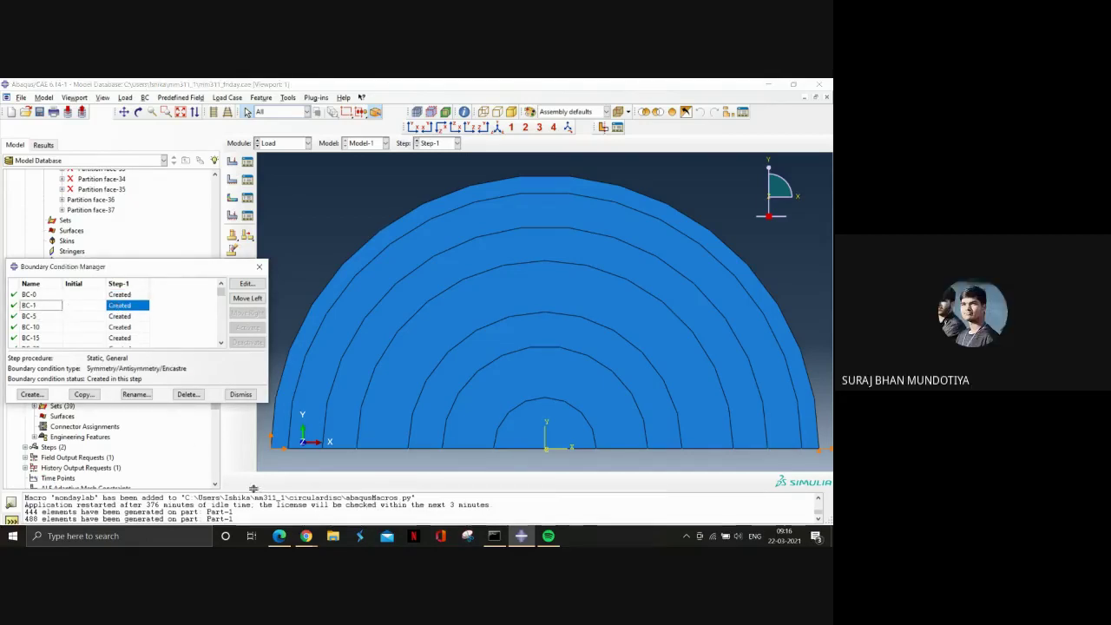
pyautogui.moveTo(300, 538)
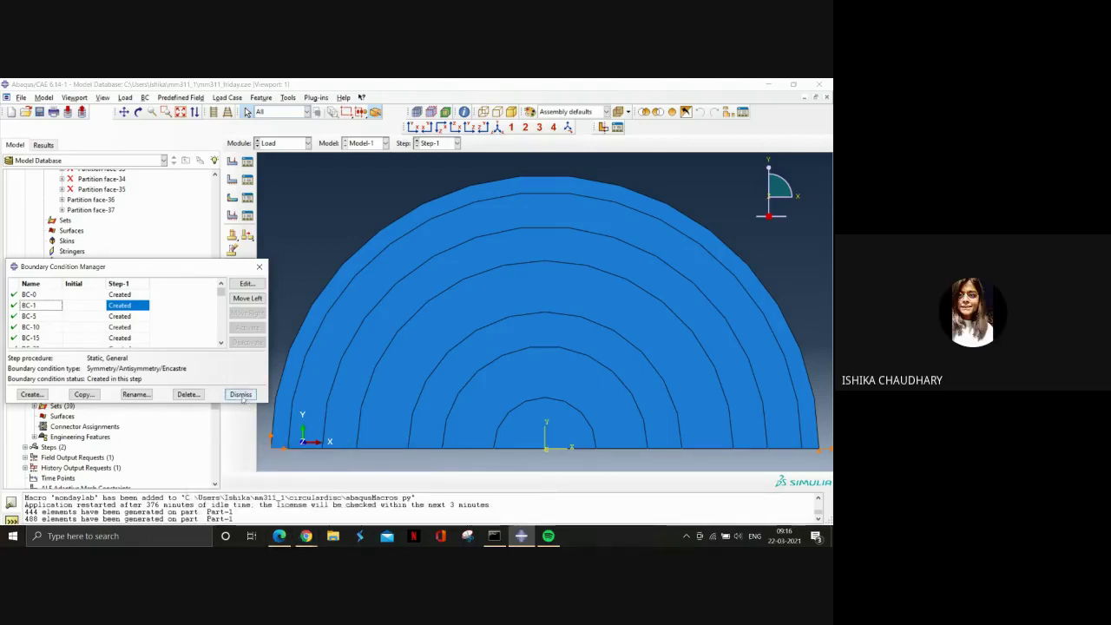
pyautogui.click(127, 295)
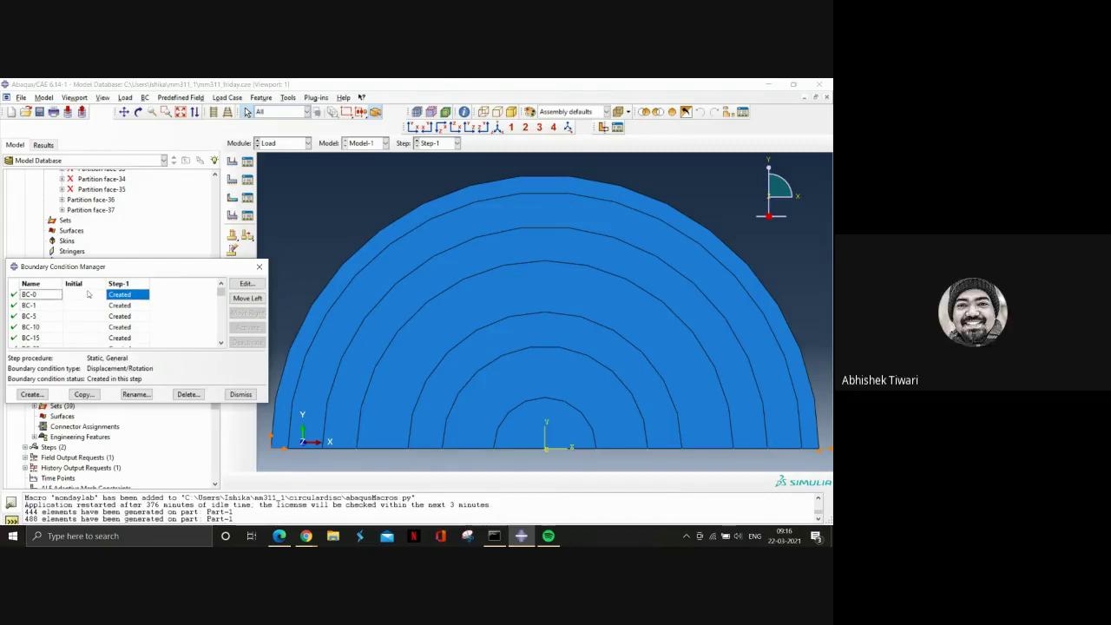
pyautogui.click(258, 267)
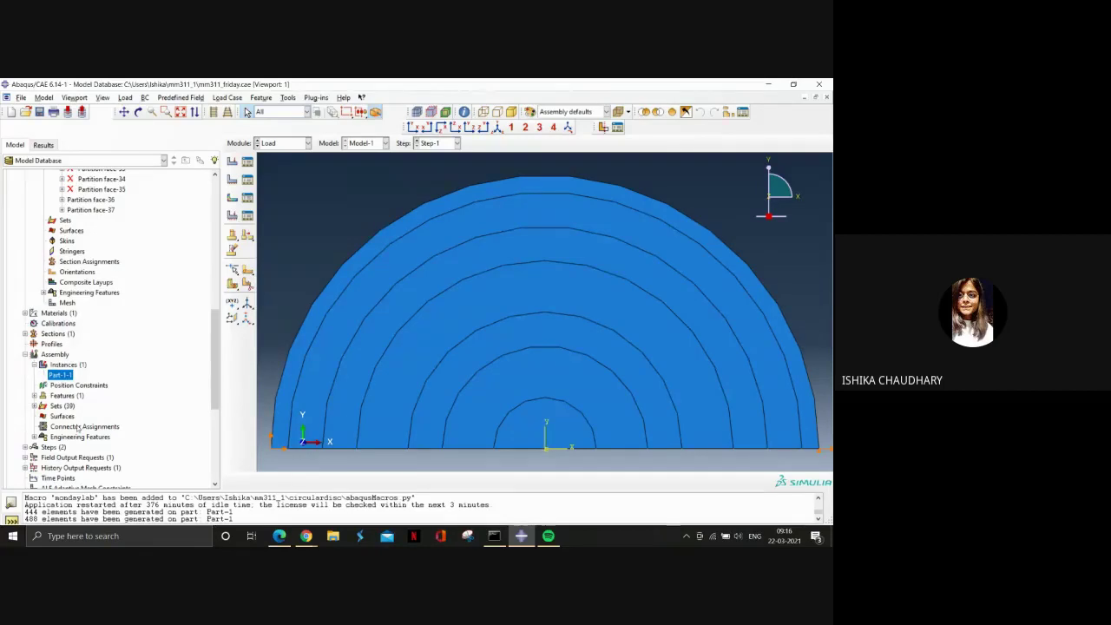
# Step: Delete the boundary conditions BC-0 through BC-140 from the model
pyautogui.scroll(-4, 50, 401)
pyautogui.scroll(-3, 50, 401)
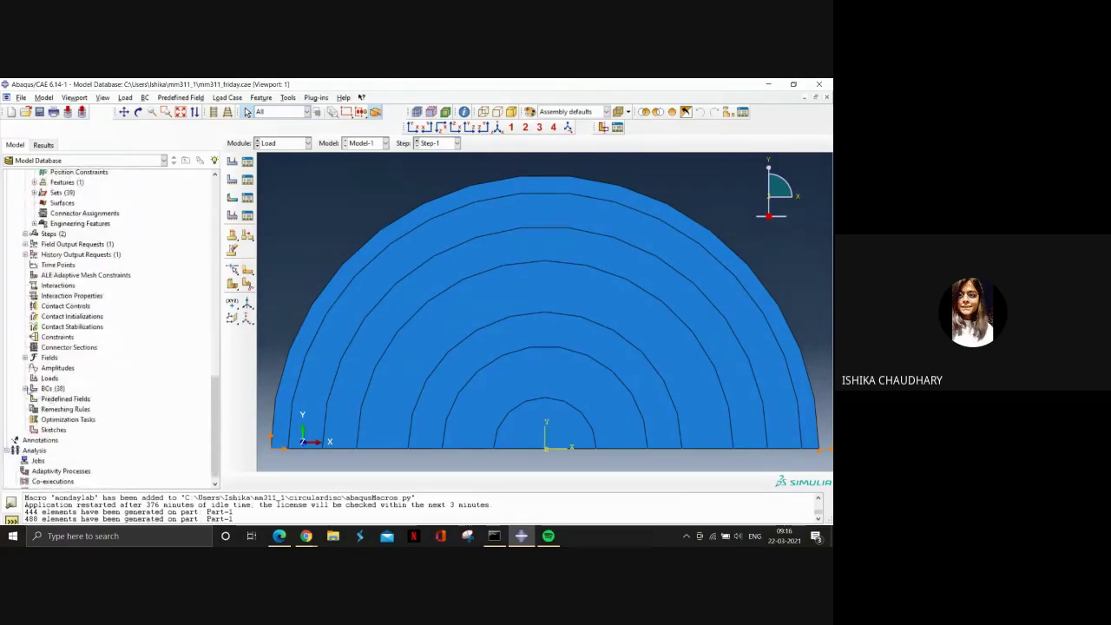
pyautogui.click(25, 389)
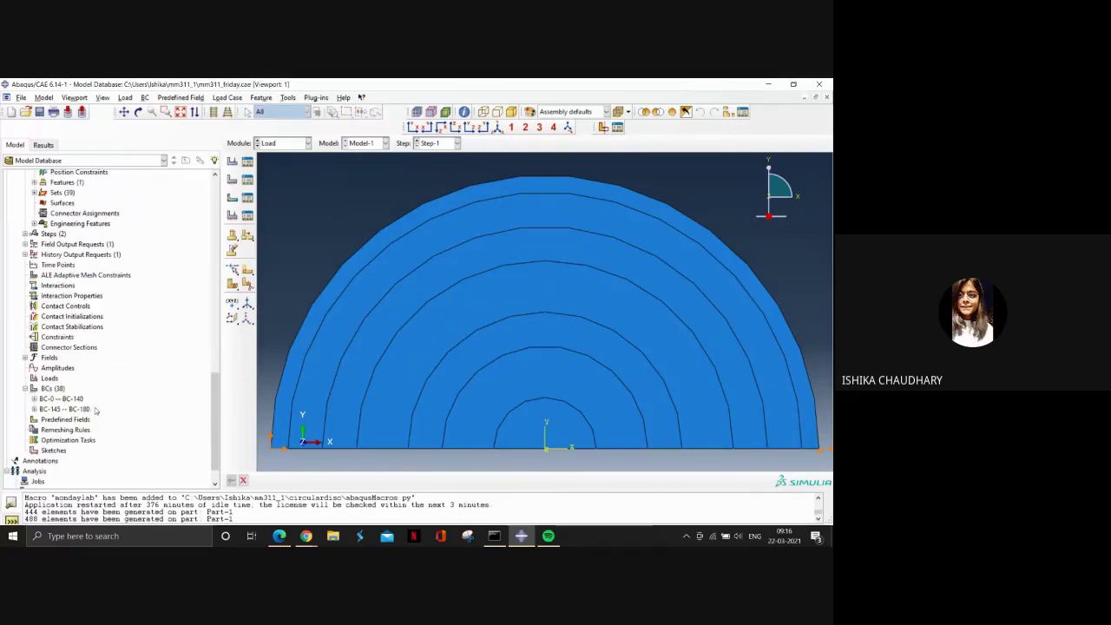
pyautogui.click(34, 398)
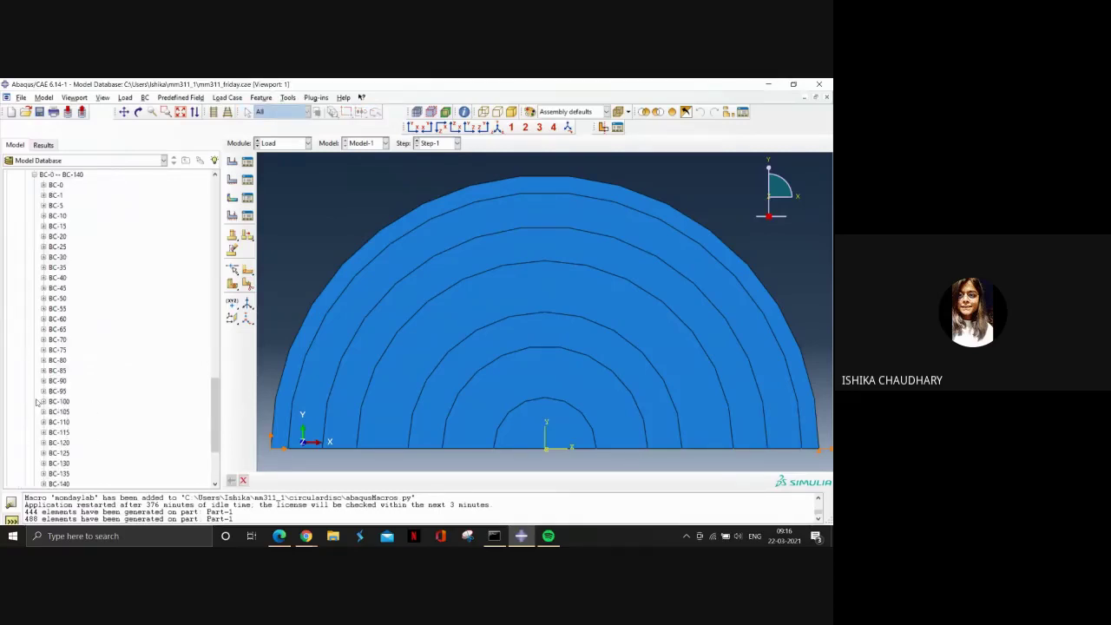
pyautogui.click(53, 185)
pyautogui.scroll(-3, 92, 310)
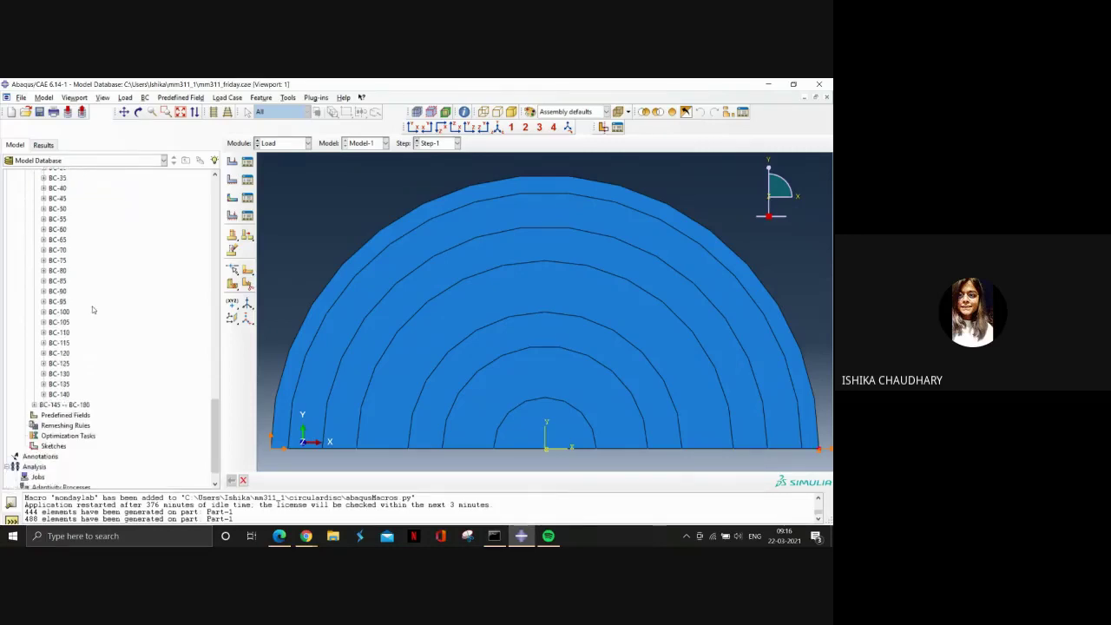
pyautogui.scroll(-1, 93, 310)
pyautogui.keyDown('shift'); pyautogui.click(62, 373); pyautogui.keyUp('shift')
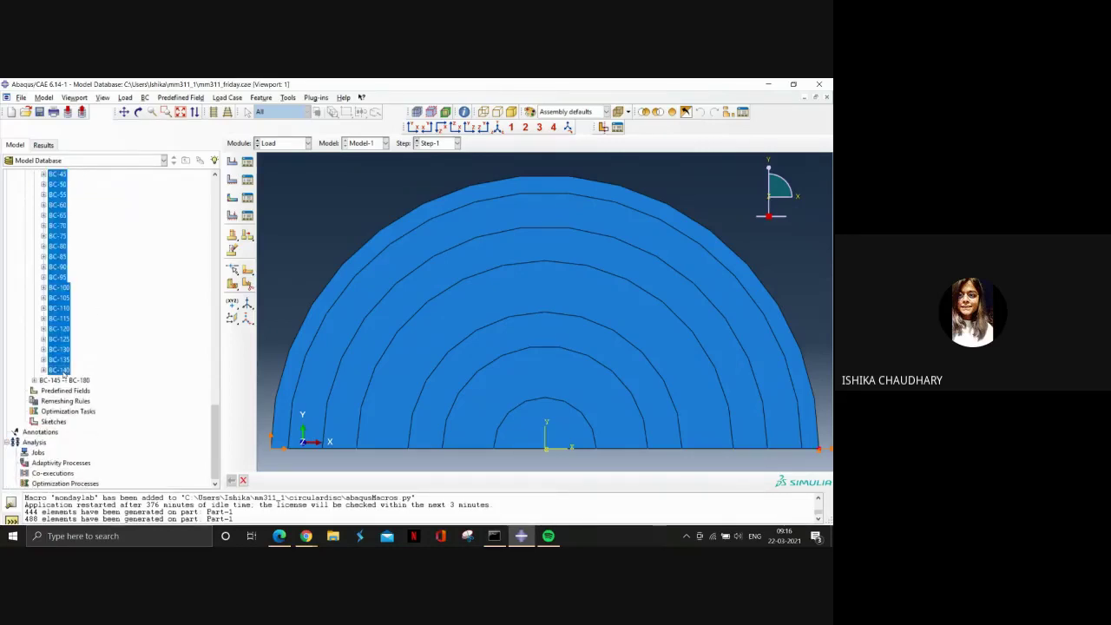
pyautogui.rightClick(64, 374)
pyautogui.click(92, 424)
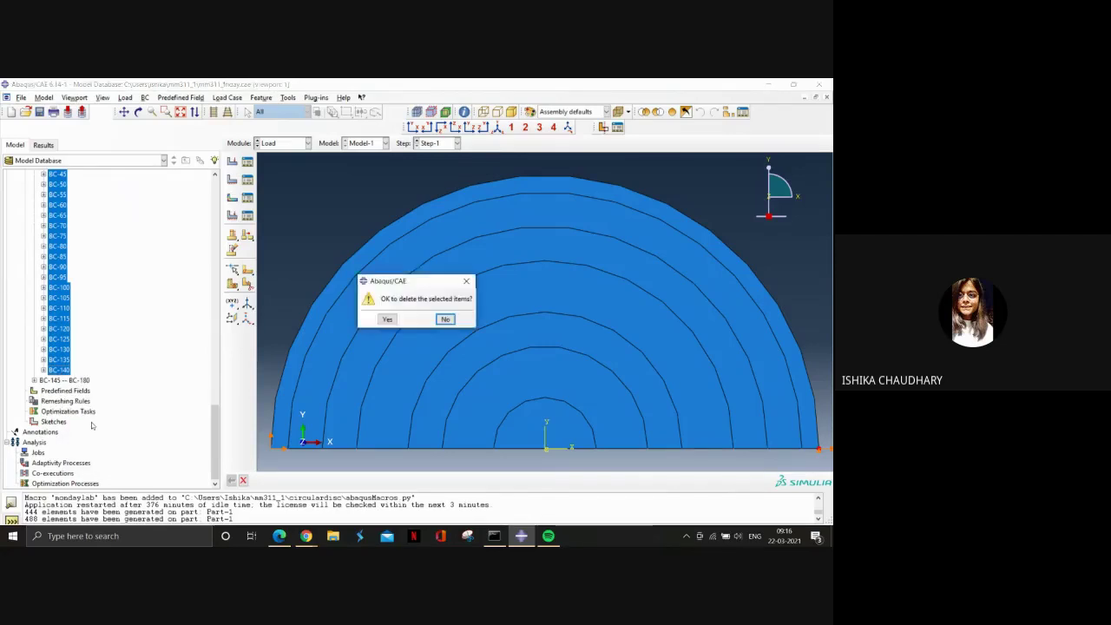
pyautogui.click(388, 319)
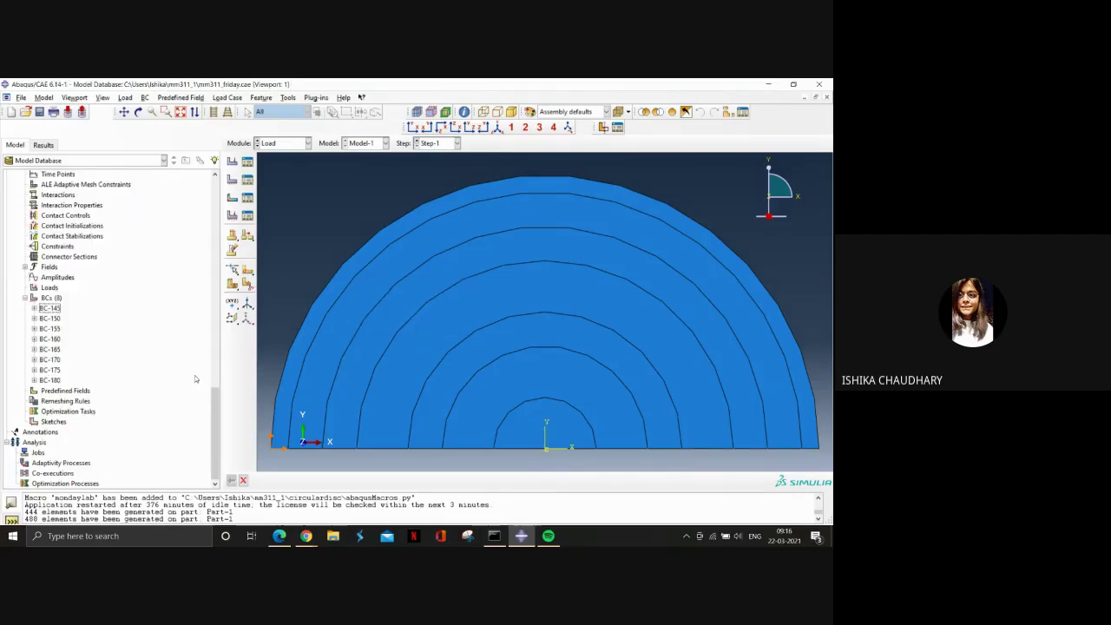
# Step: Delete the remaining boundary conditions BC-145 through BC-180 from the model
pyautogui.click(50, 308)
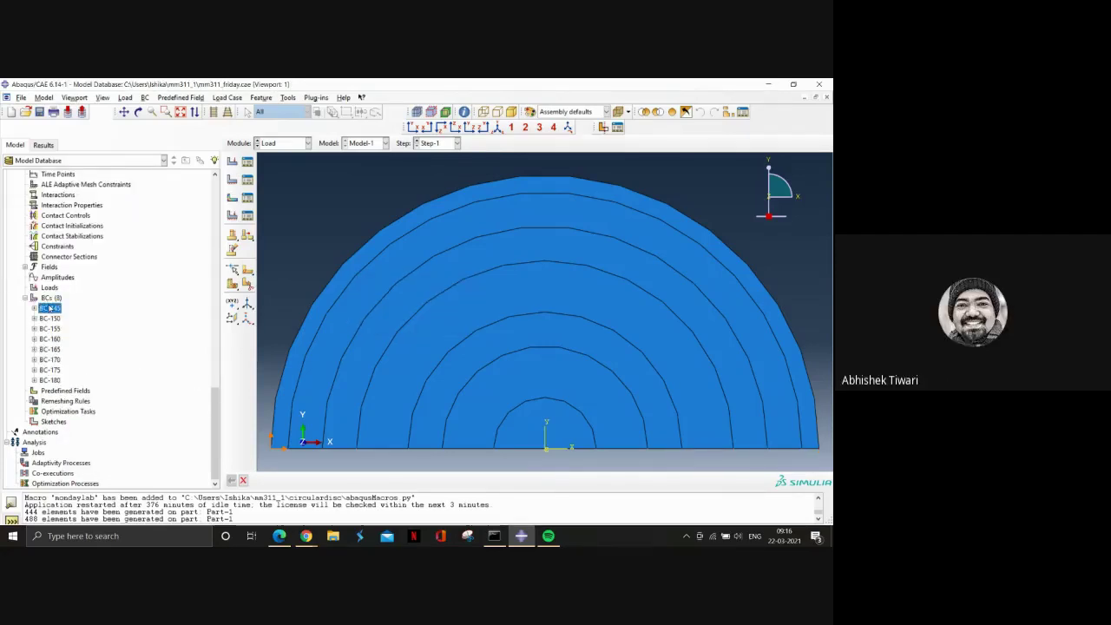
pyautogui.click(124, 361)
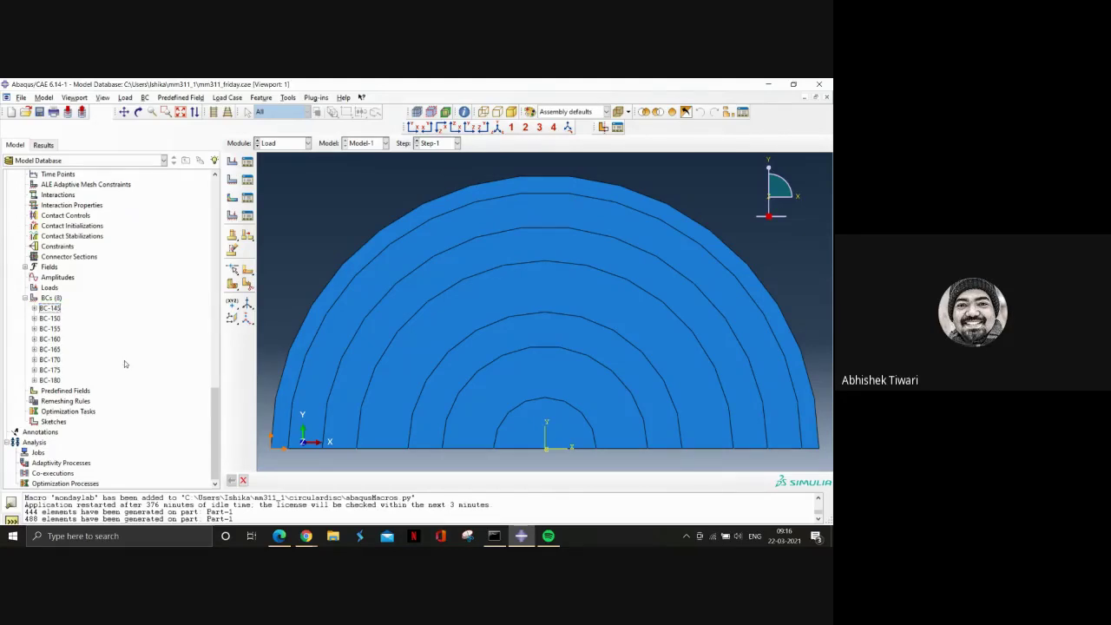
pyautogui.rightClick(58, 302)
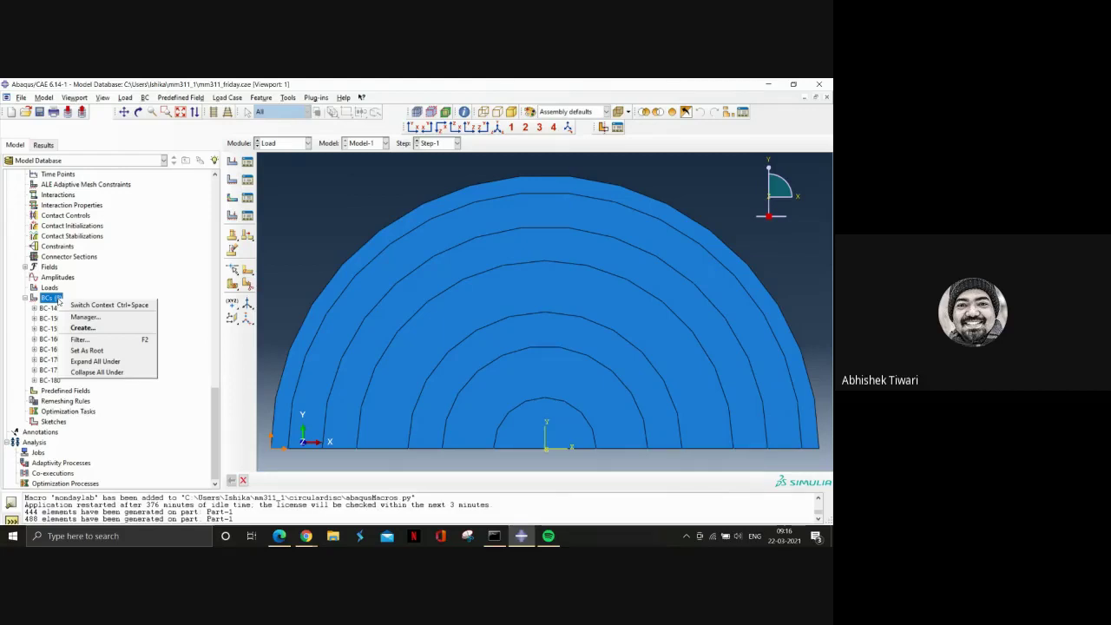
pyautogui.click(84, 291)
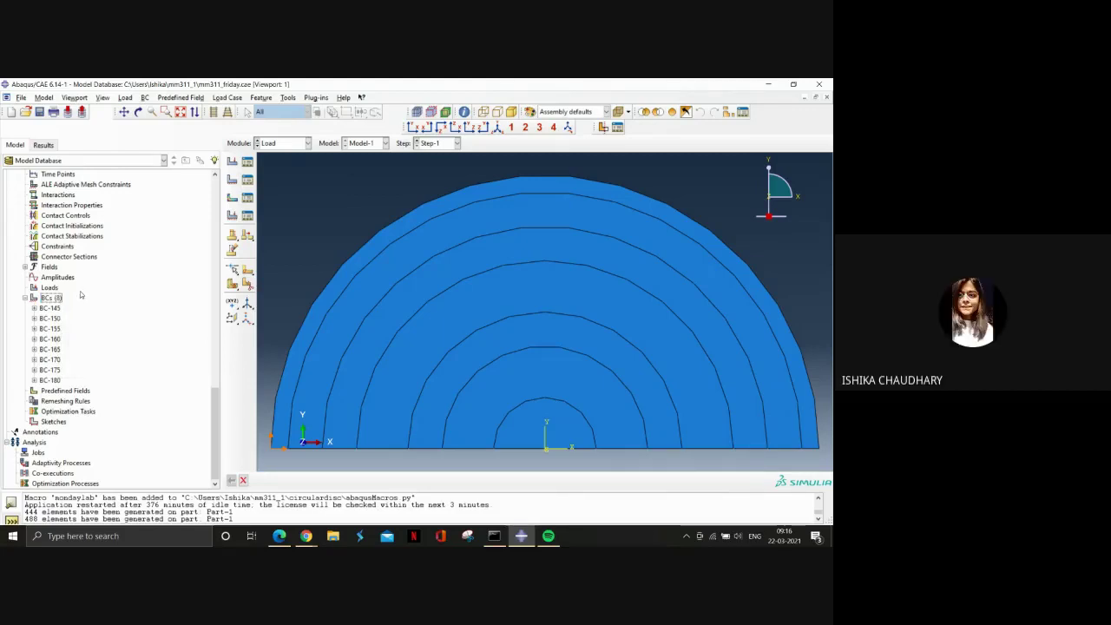
pyautogui.click(54, 309)
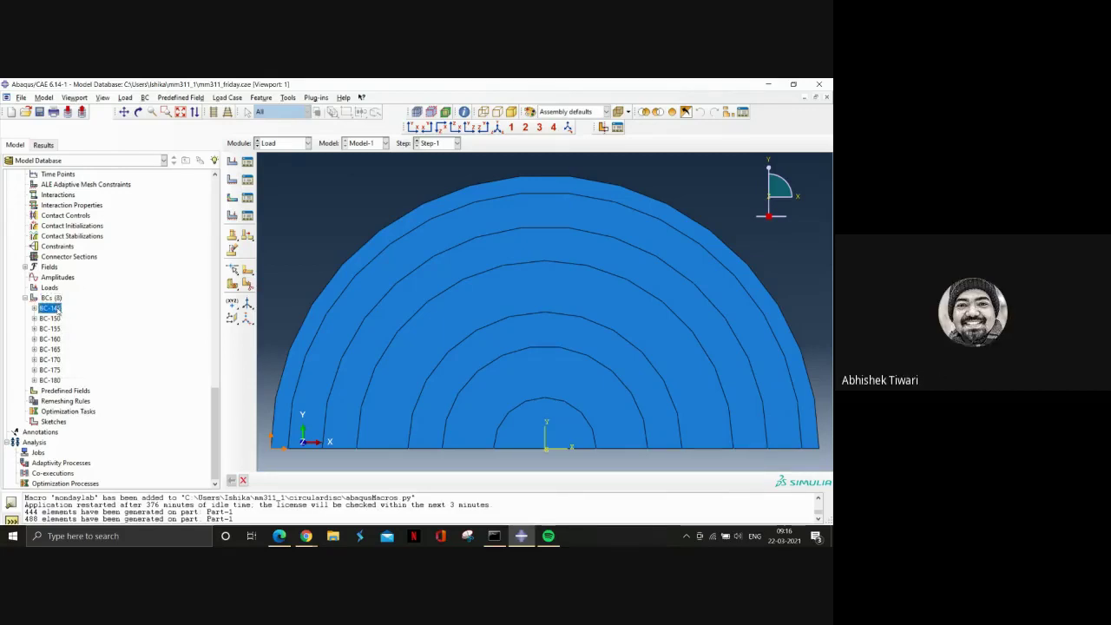
pyautogui.keyDown('shift'); pyautogui.click(55, 379); pyautogui.keyUp('shift')
pyautogui.rightClick(55, 380)
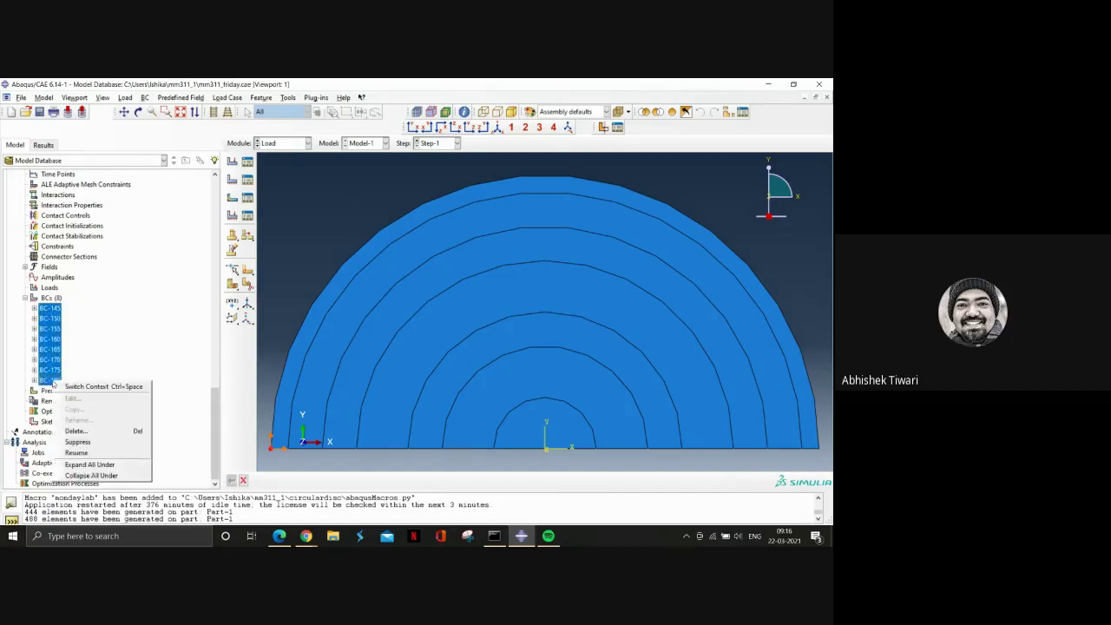
pyautogui.click(78, 431)
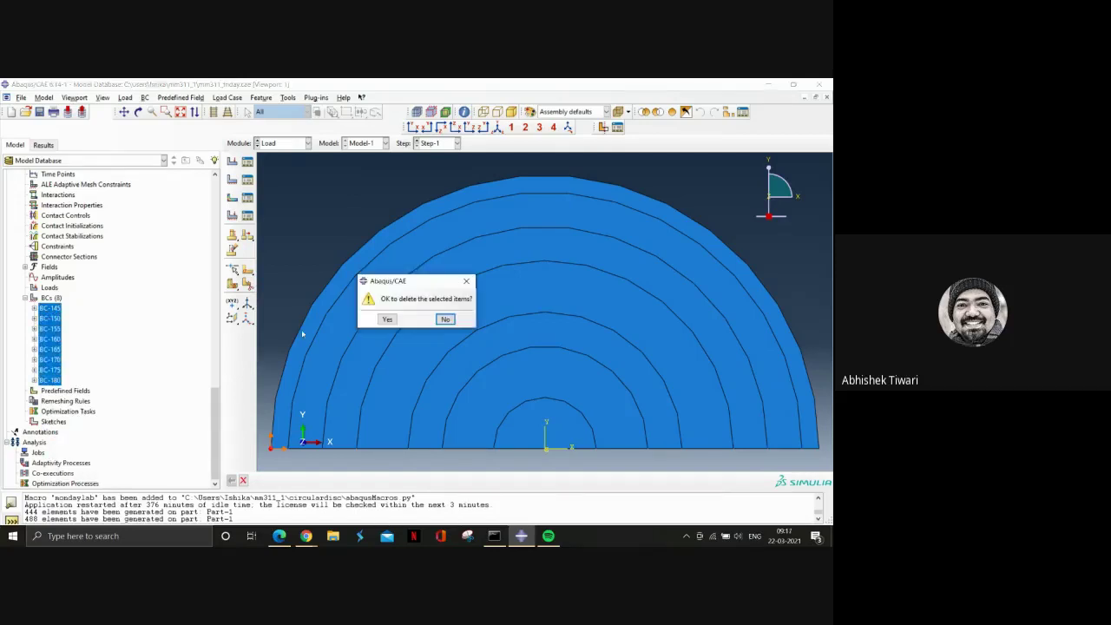
pyautogui.click(380, 320)
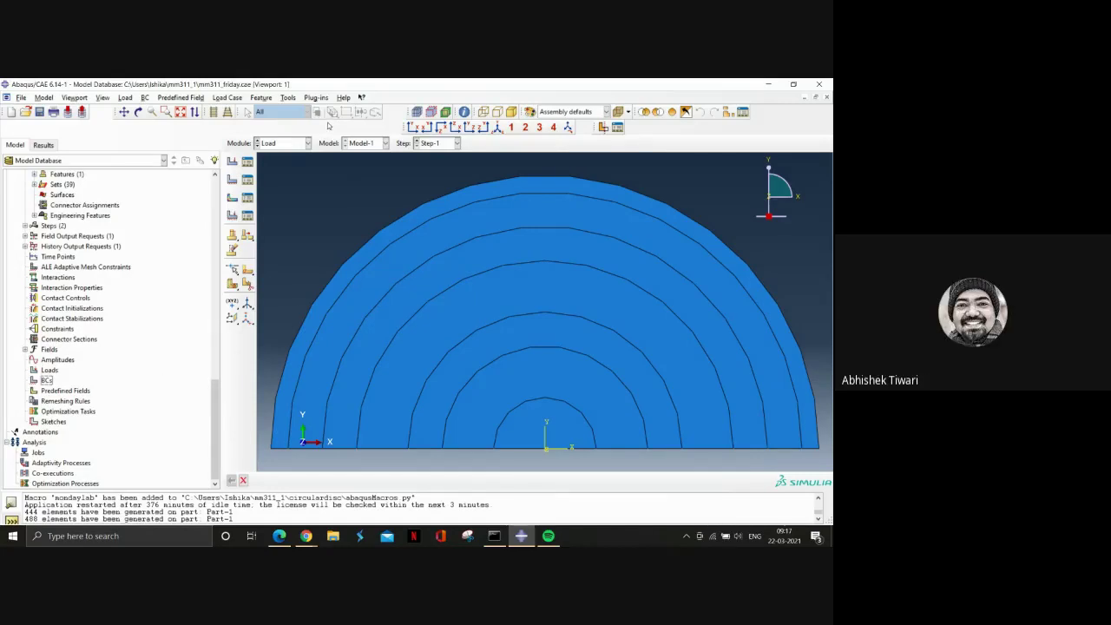
# Step: Create a YSYMM symmetry boundary condition BC-1 in Step-1 on the straight base edges from the disc's centre to its +X end
pyautogui.click(248, 180)
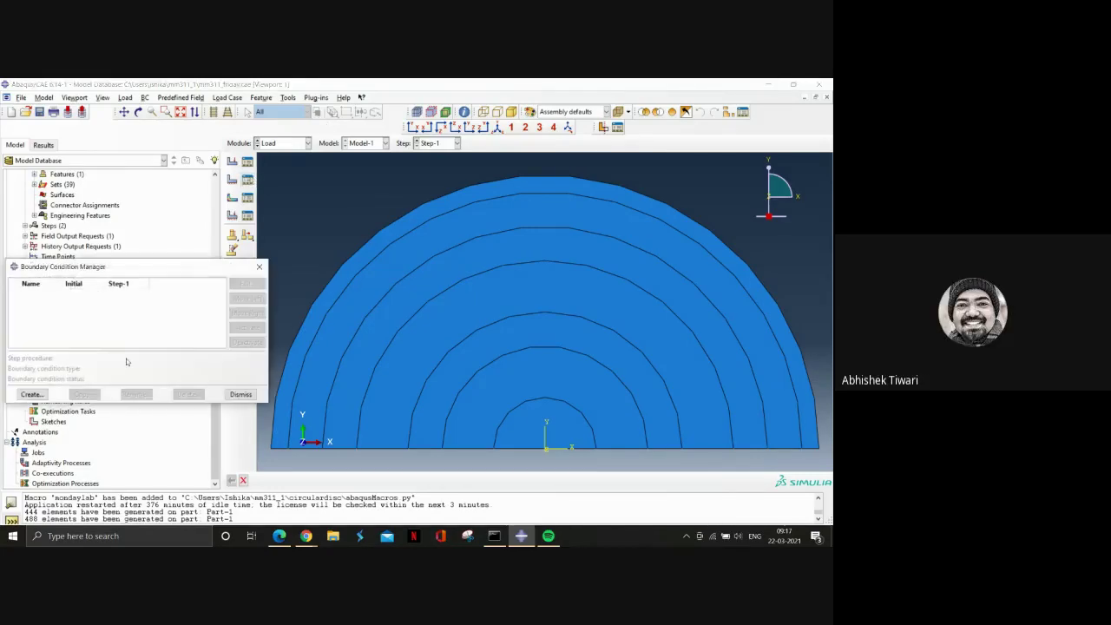
pyautogui.click(32, 394)
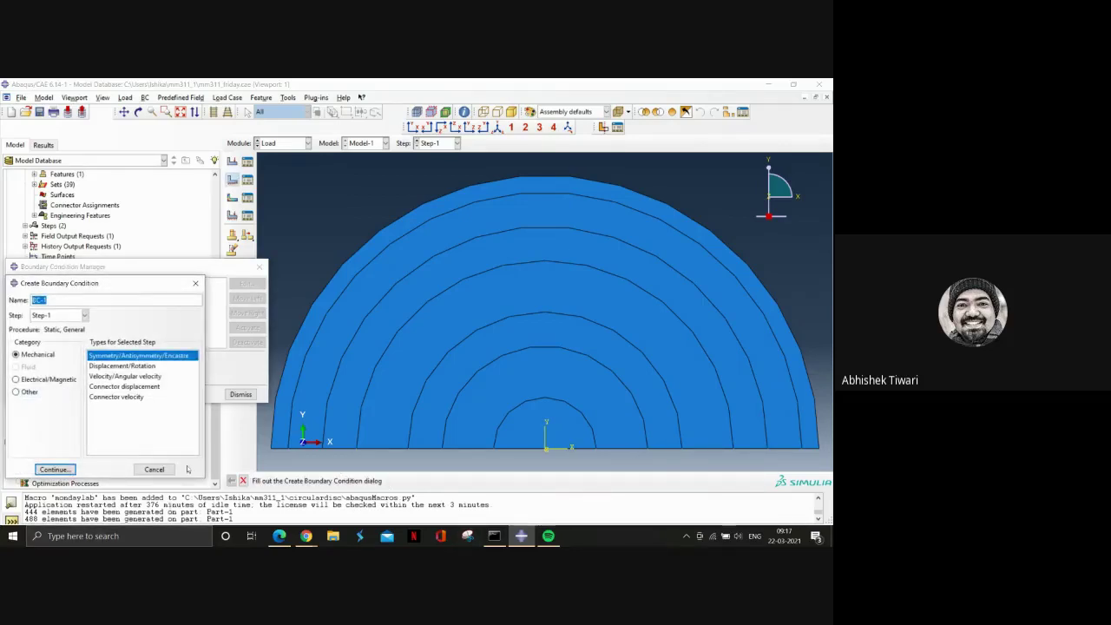
pyautogui.click(54, 470)
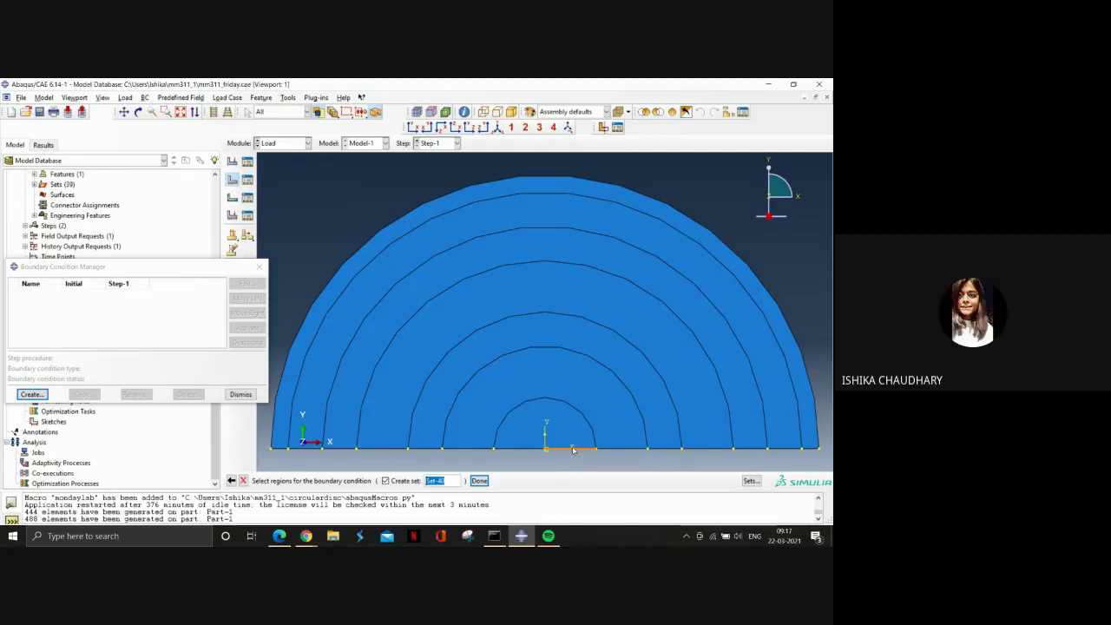
pyautogui.click(572, 450)
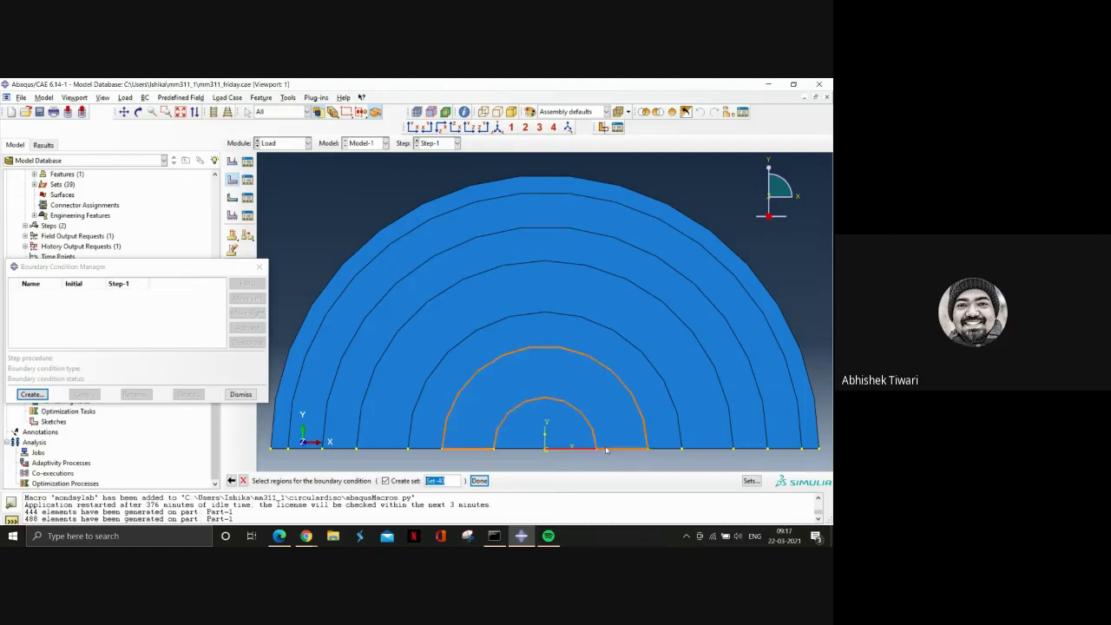
pyautogui.click(666, 451)
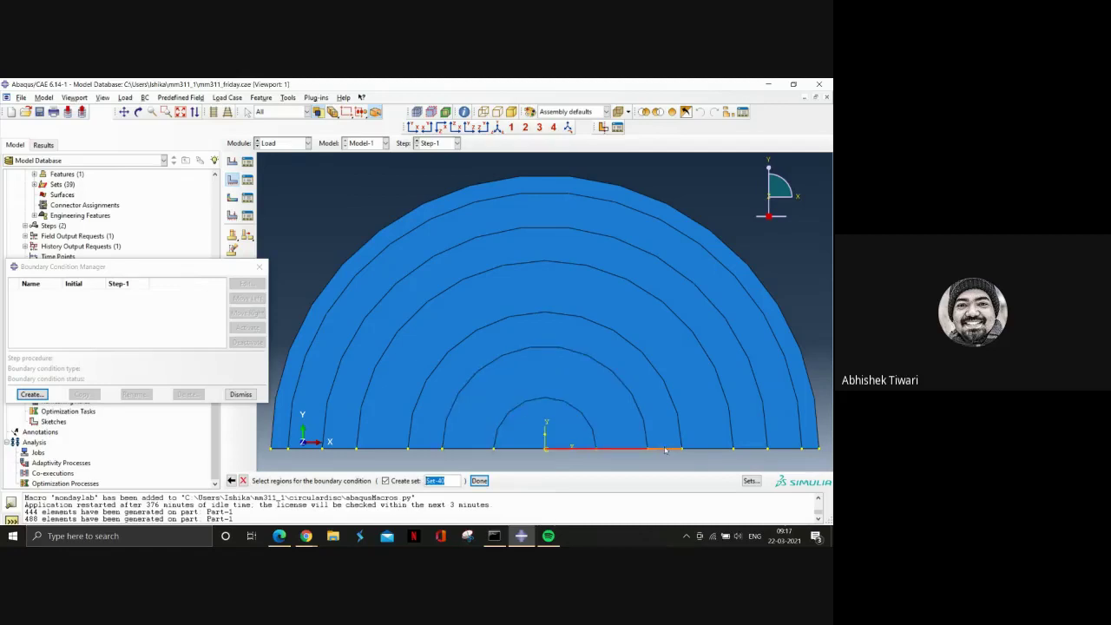
pyautogui.click(666, 450)
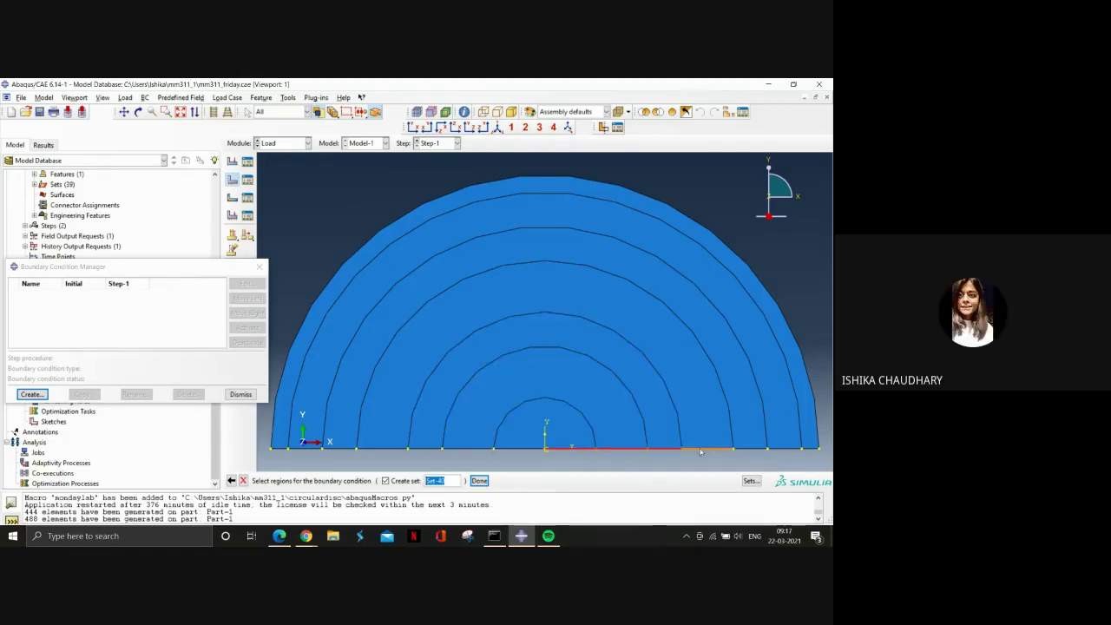
pyautogui.keyDown('shift'); pyautogui.click(705, 450); pyautogui.keyUp('shift')
pyautogui.keyDown('shift'); pyautogui.click(785, 451); pyautogui.keyUp('shift')
pyautogui.keyDown('shift'); pyautogui.click(815, 451); pyautogui.keyUp('shift')
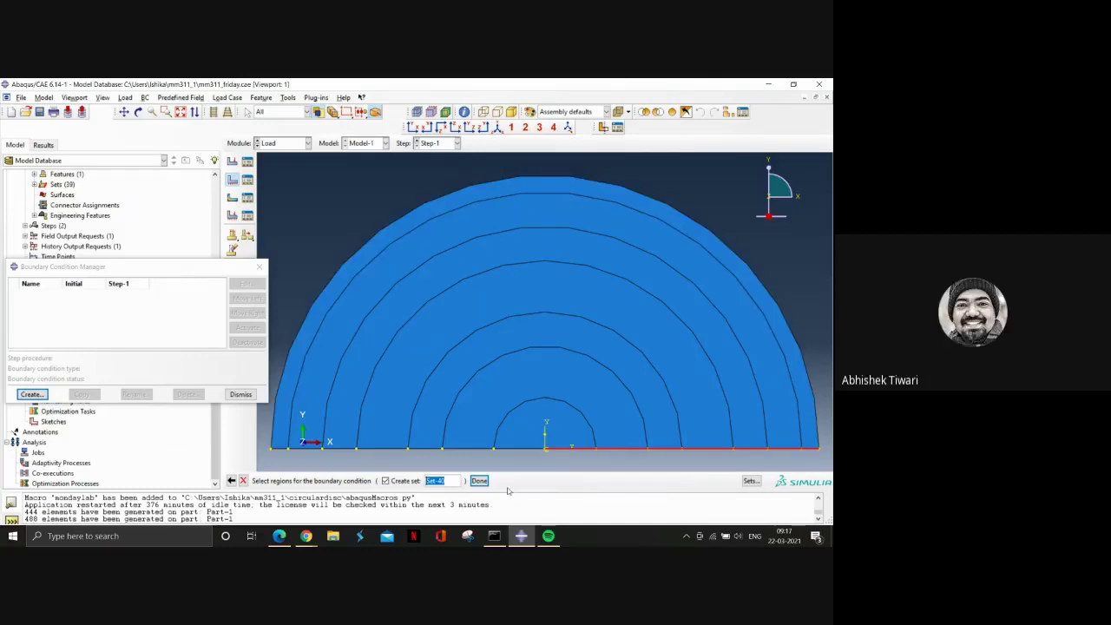
pyautogui.click(479, 480)
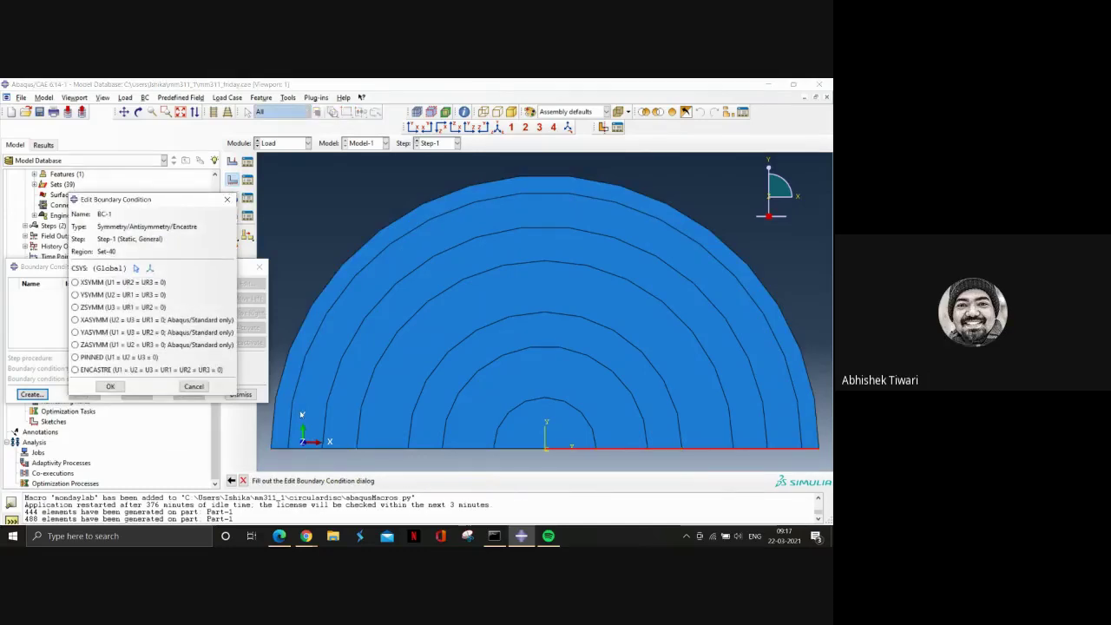
pyautogui.click(104, 295)
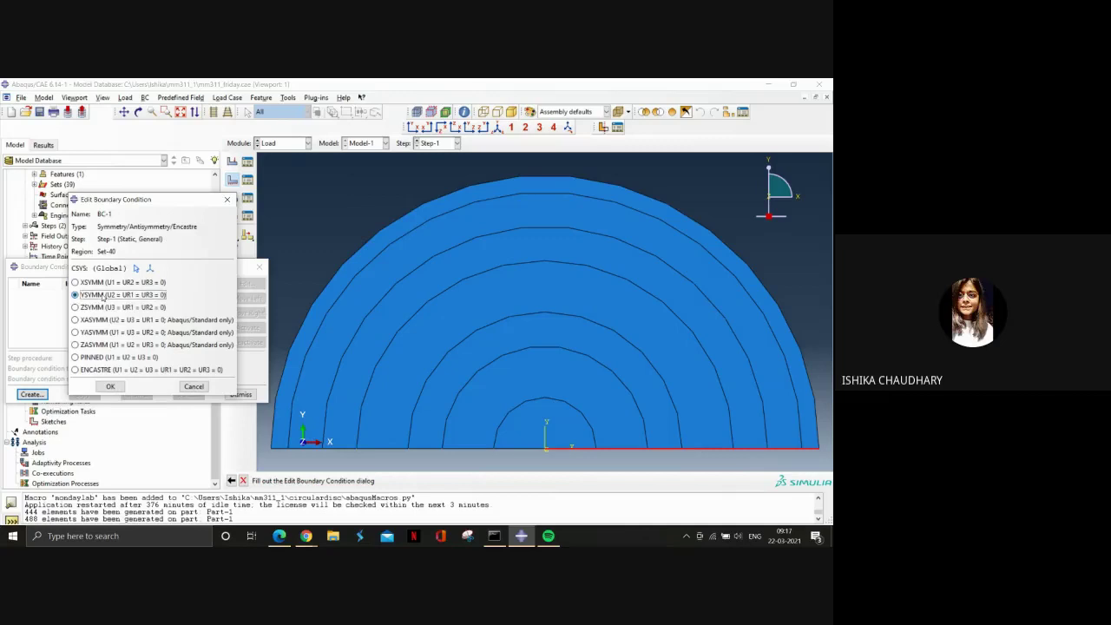
pyautogui.click(111, 386)
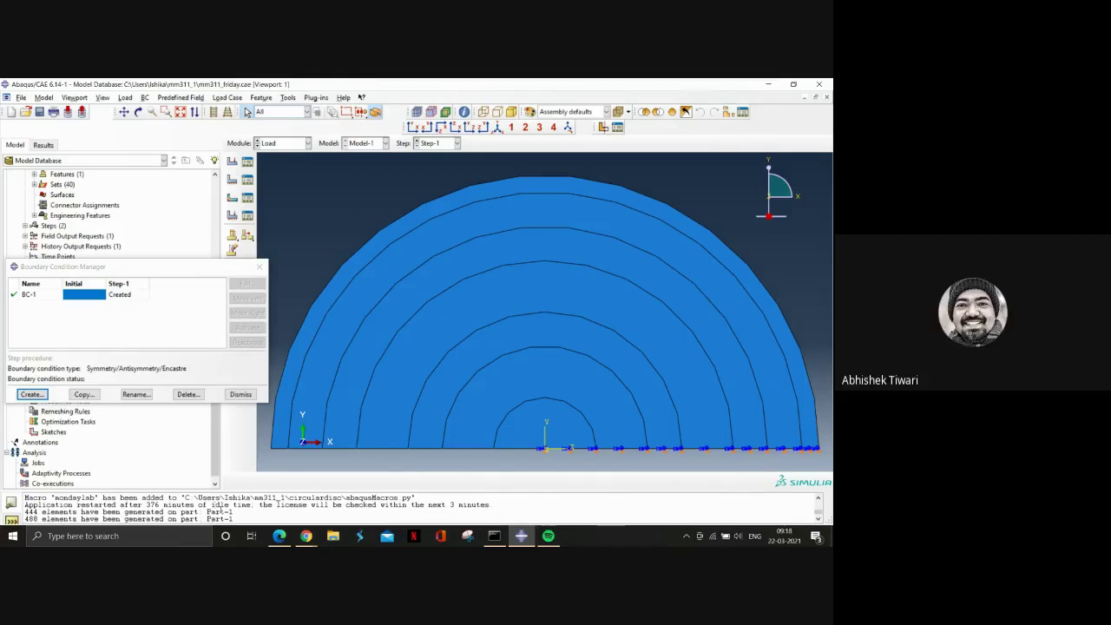
# Step: Switch to the Google Meet call in Chrome
pyautogui.moveTo(305, 536)
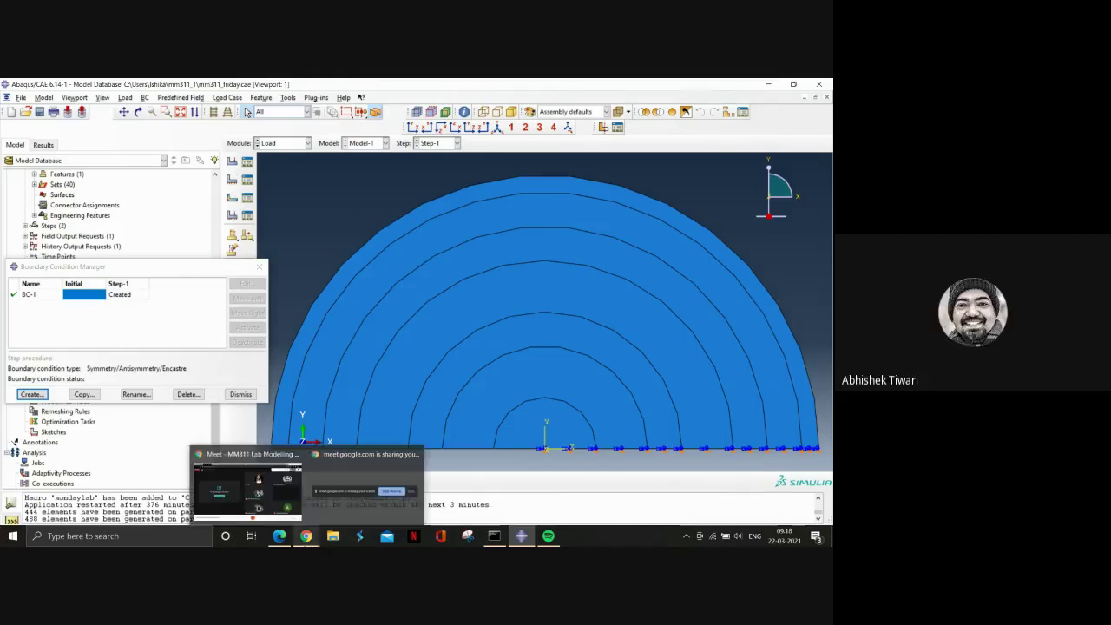
pyautogui.click(279, 512)
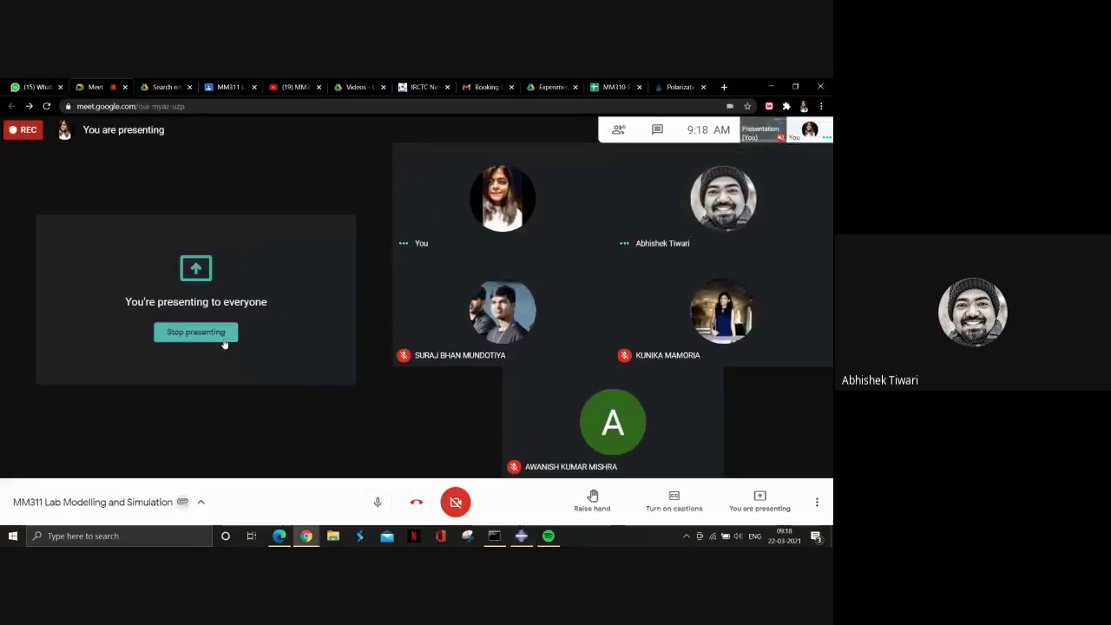
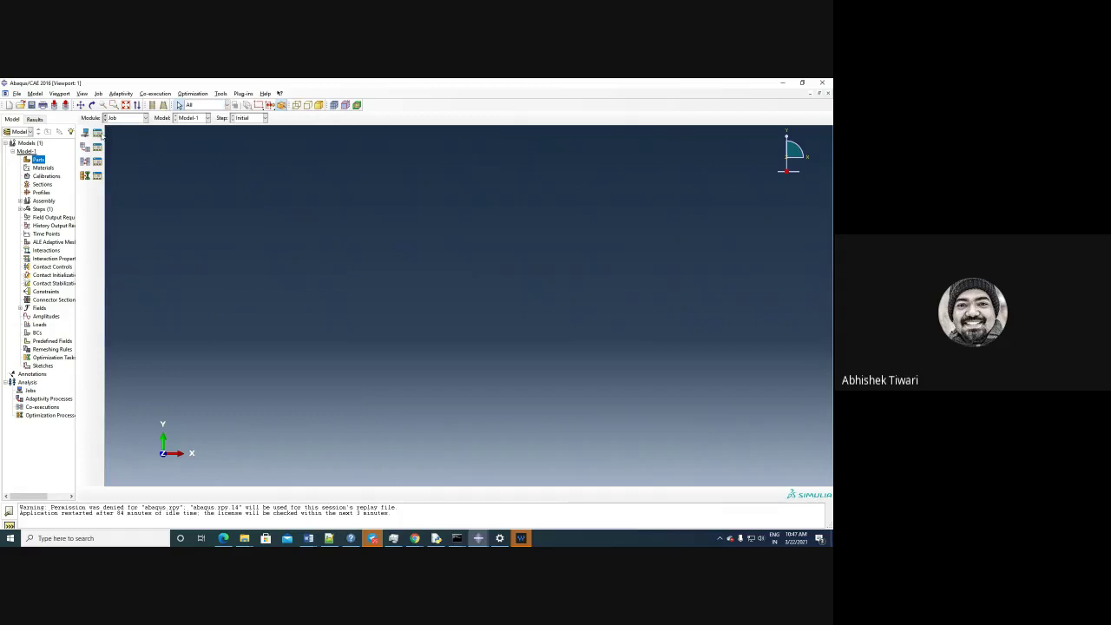
# Step: Create the job Job-1 from Model-1 with default settings and try to write its input file
pyautogui.click(289, 395)
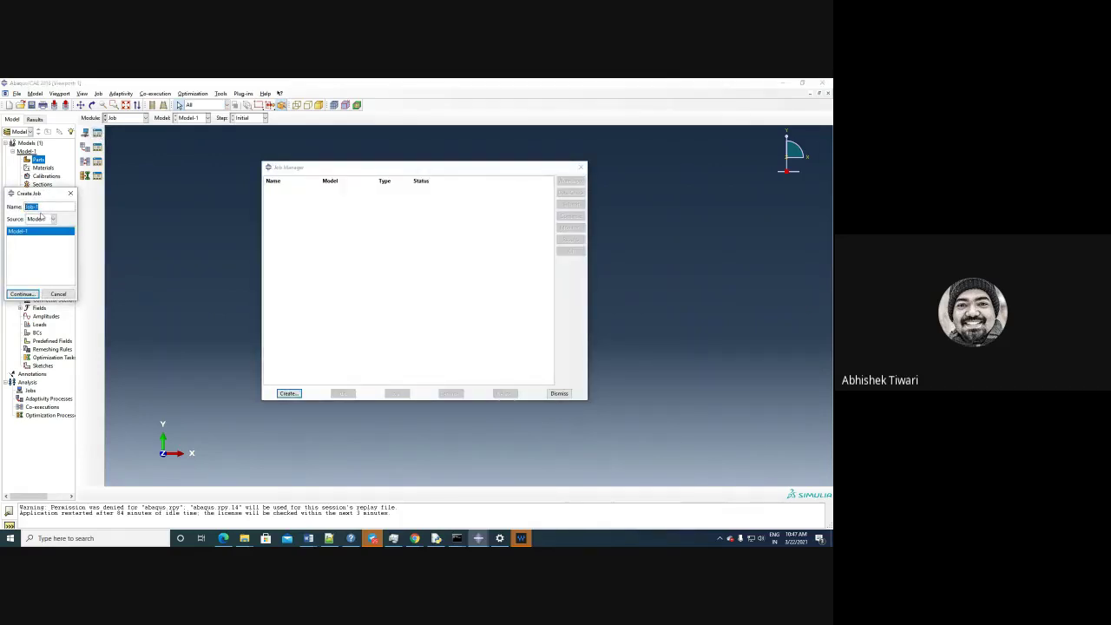
pyautogui.click(23, 295)
pyautogui.click(54, 413)
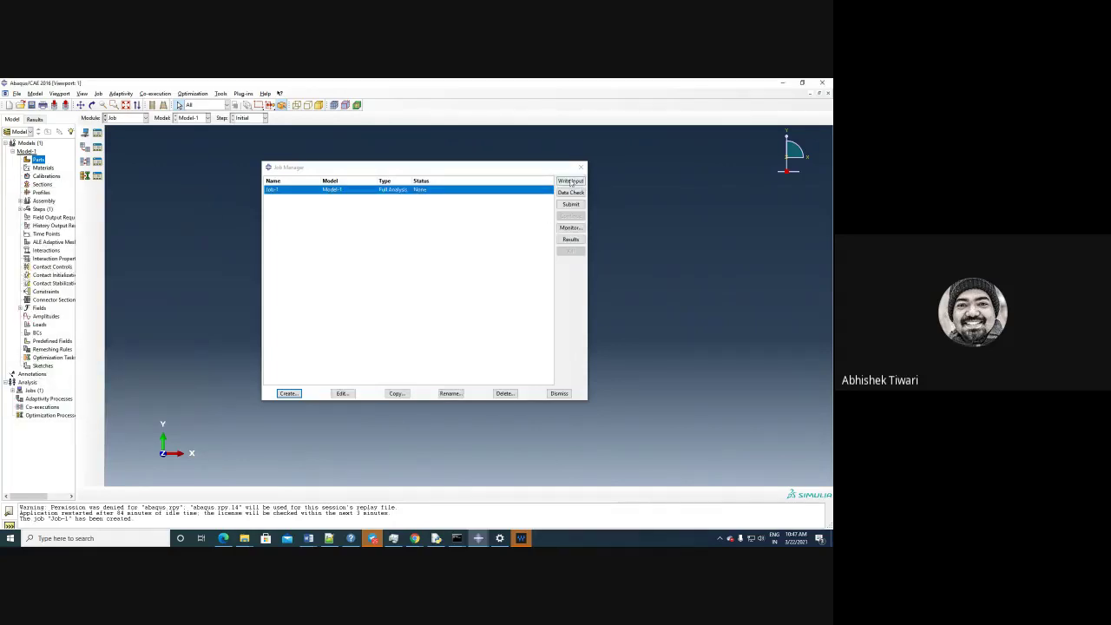
pyautogui.click(571, 181)
pyautogui.click(446, 322)
# Step: Switch to the Google Meet call in Chrome and turn on the microphone
pyautogui.click(422, 540)
pyautogui.click(384, 492)
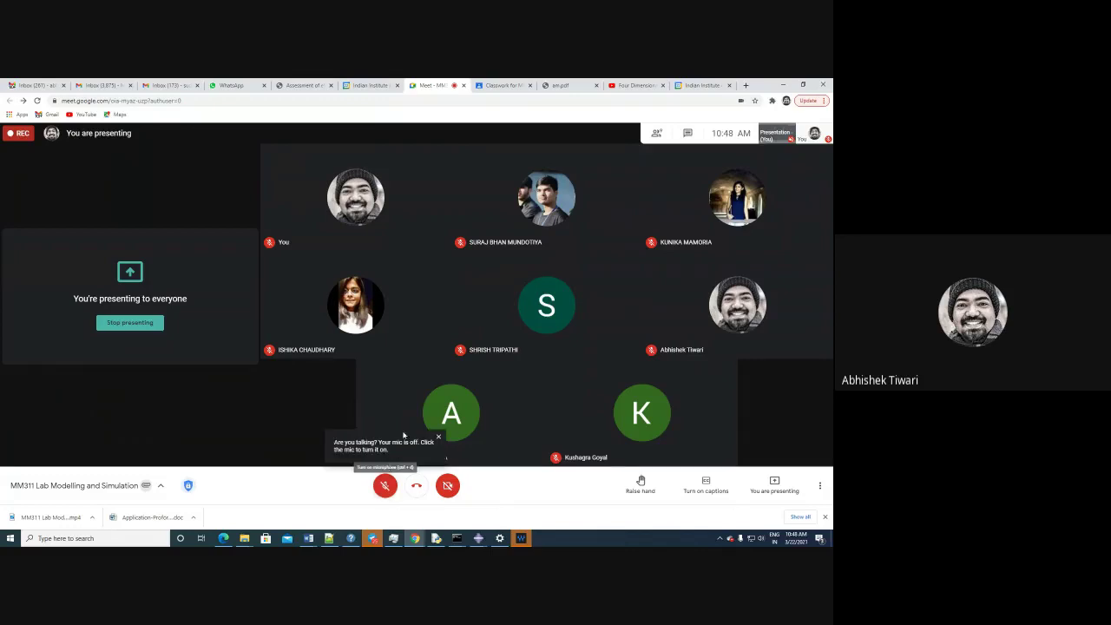
pyautogui.click(35, 85)
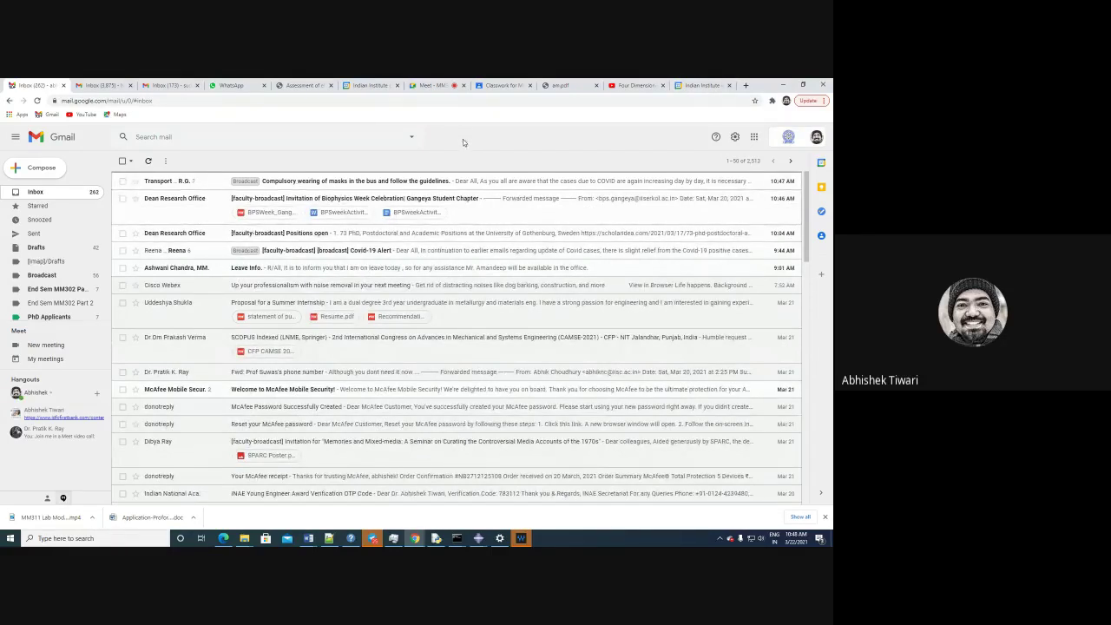
pyautogui.click(423, 84)
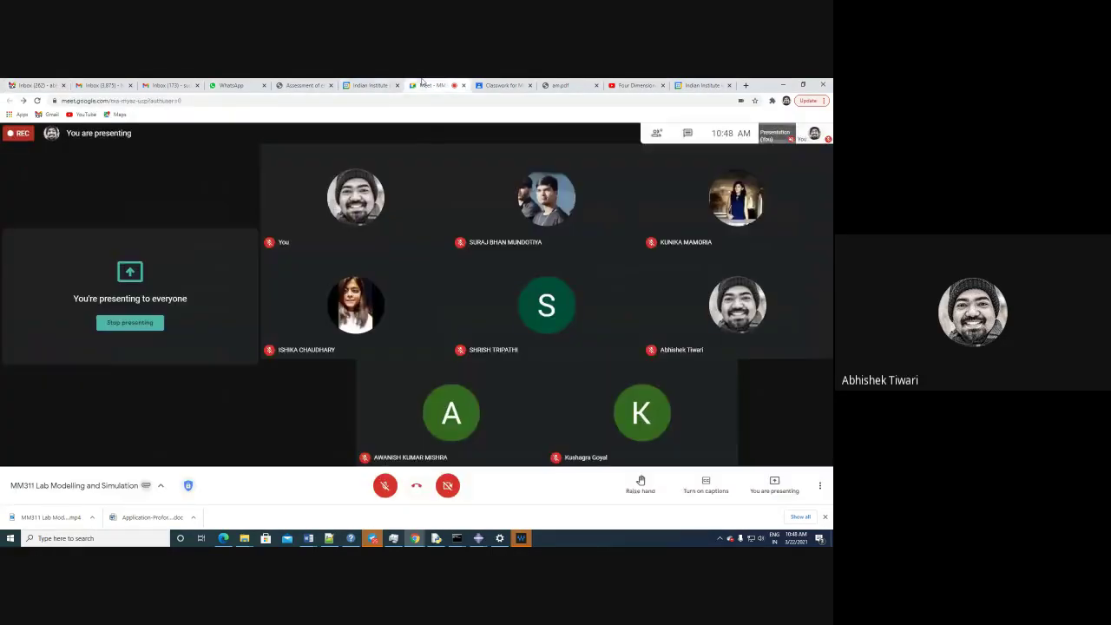
pyautogui.click(385, 485)
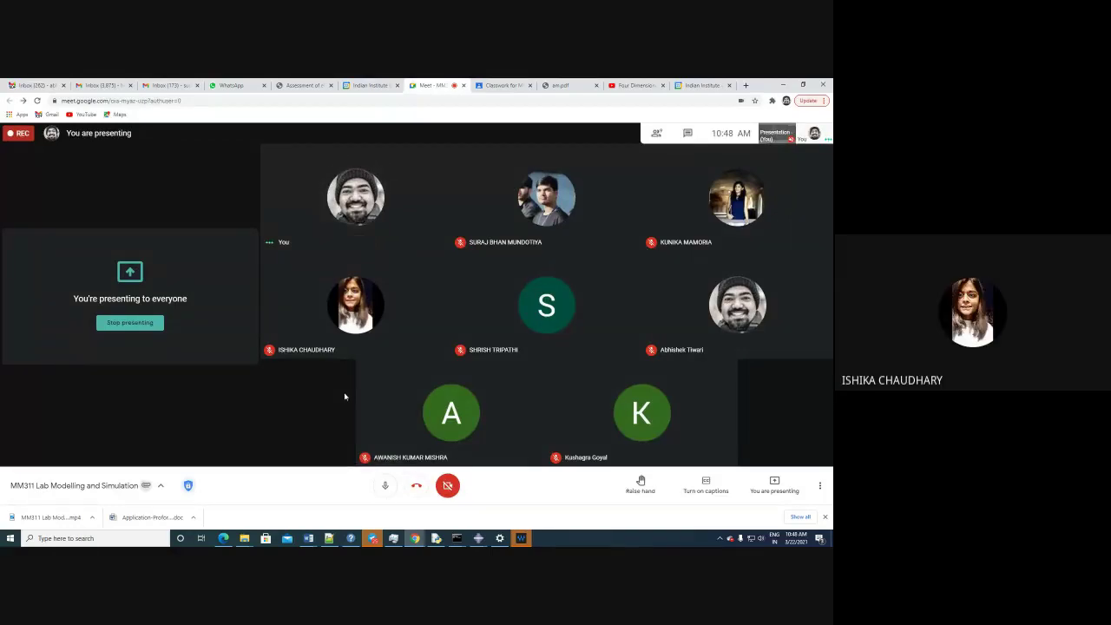
# Step: Refresh the Gmail inbox and download the attachment job11.inp from the newest message without a subject
pyautogui.click(43, 85)
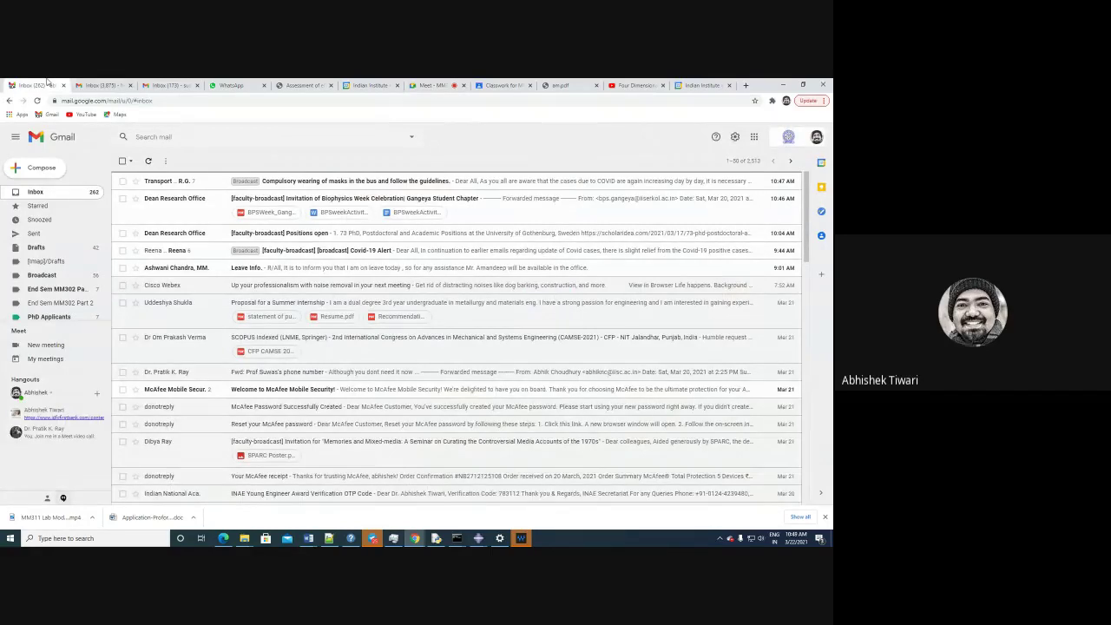
pyautogui.click(36, 99)
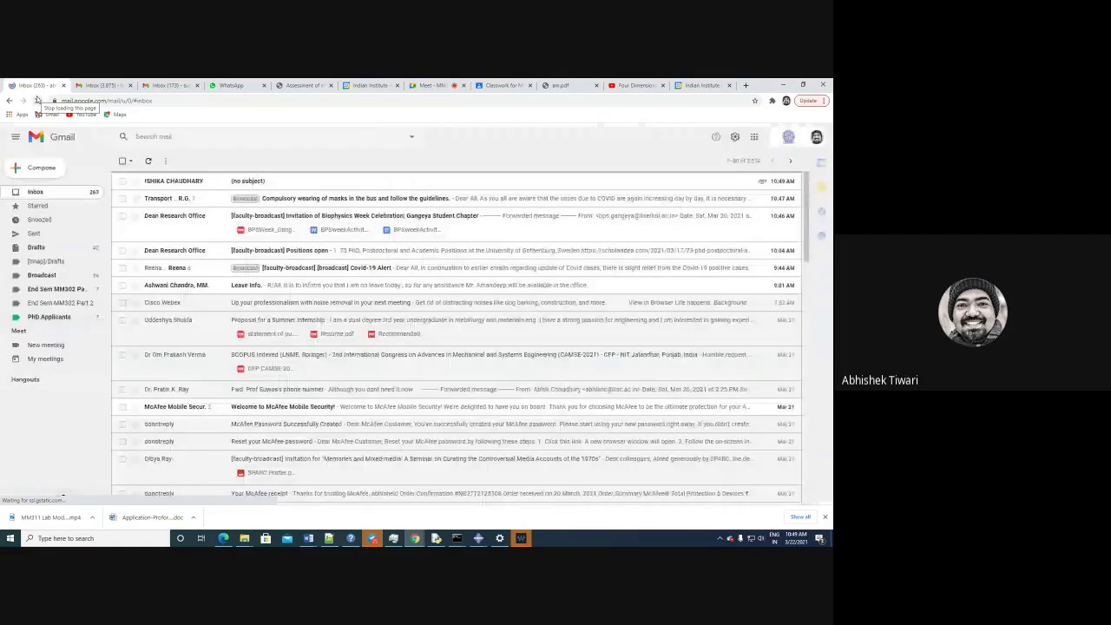
pyautogui.click(265, 181)
pyautogui.click(163, 290)
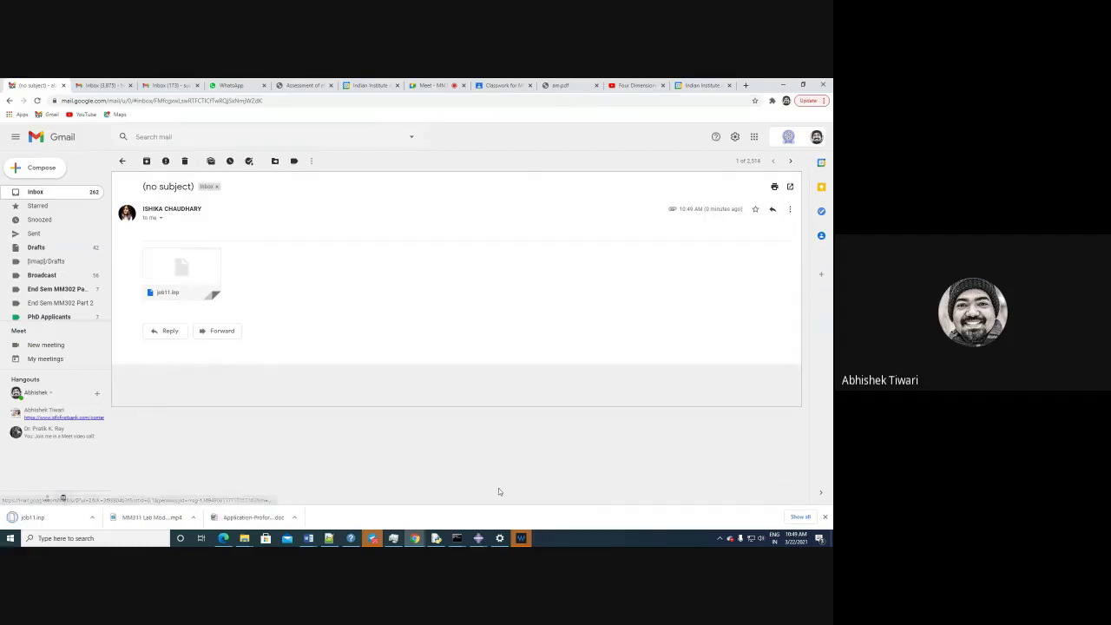
# Step: Switch to Abaqus/CAE and close the job manager
pyautogui.moveTo(477, 538)
pyautogui.click(434, 501)
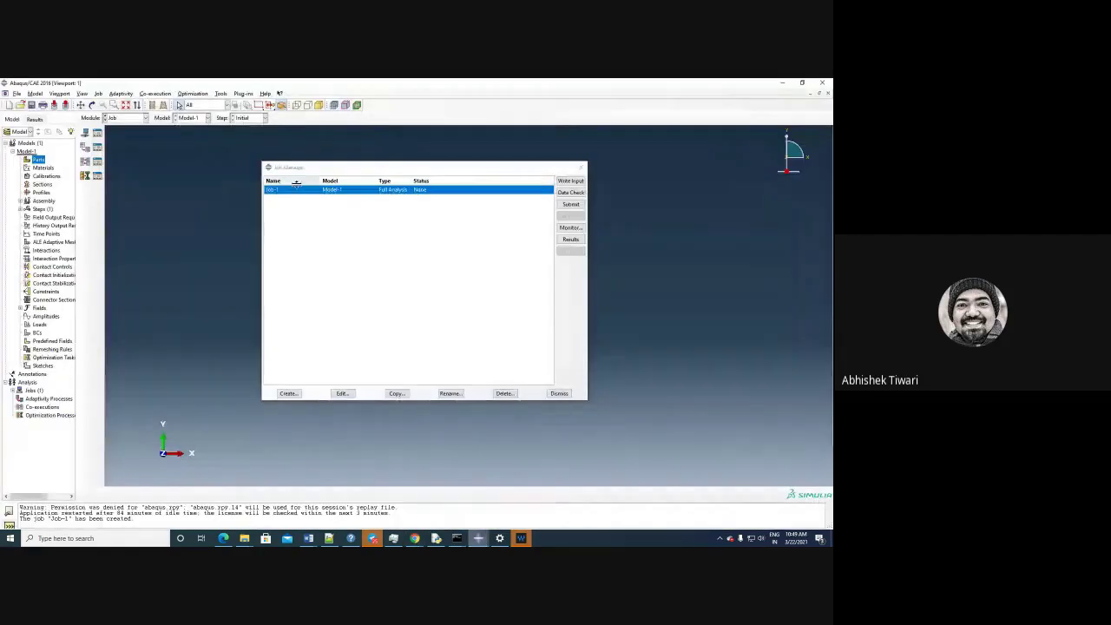
pyautogui.click(581, 166)
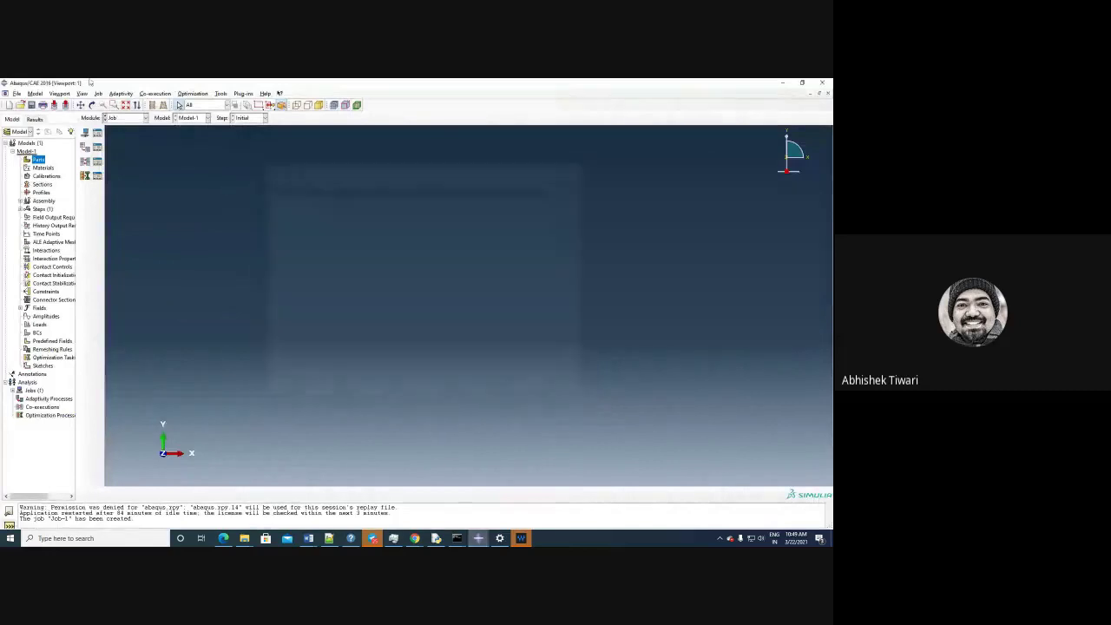
# Step: Import the model job11.inp from the user's Downloads folder as an Abaqus input file
pyautogui.click(17, 92)
pyautogui.moveTo(45, 201)
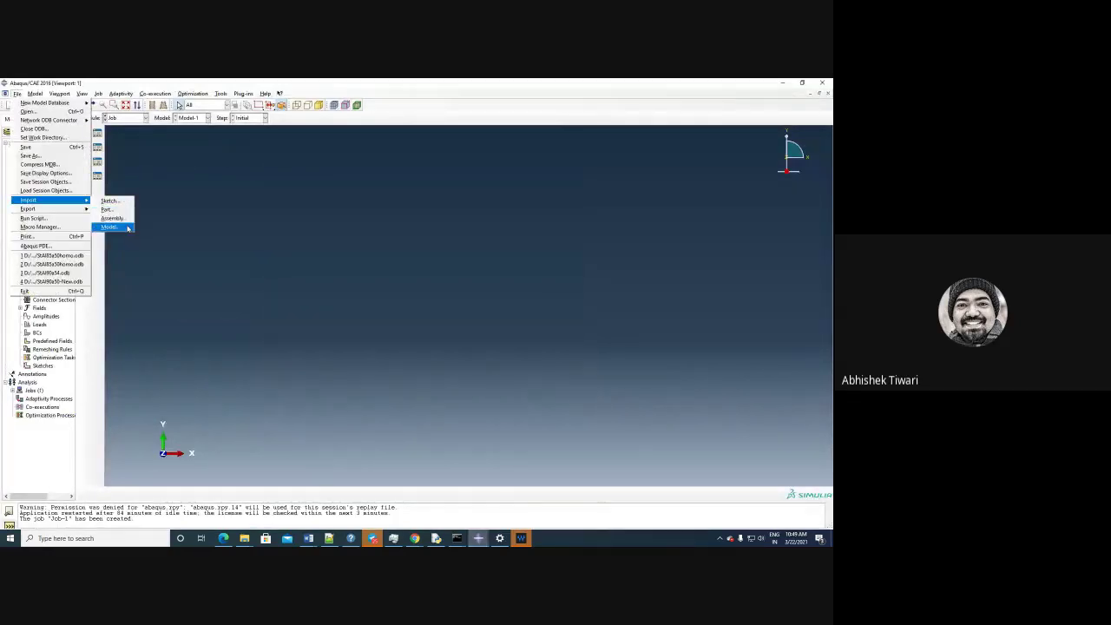
pyautogui.click(109, 226)
pyautogui.click(383, 253)
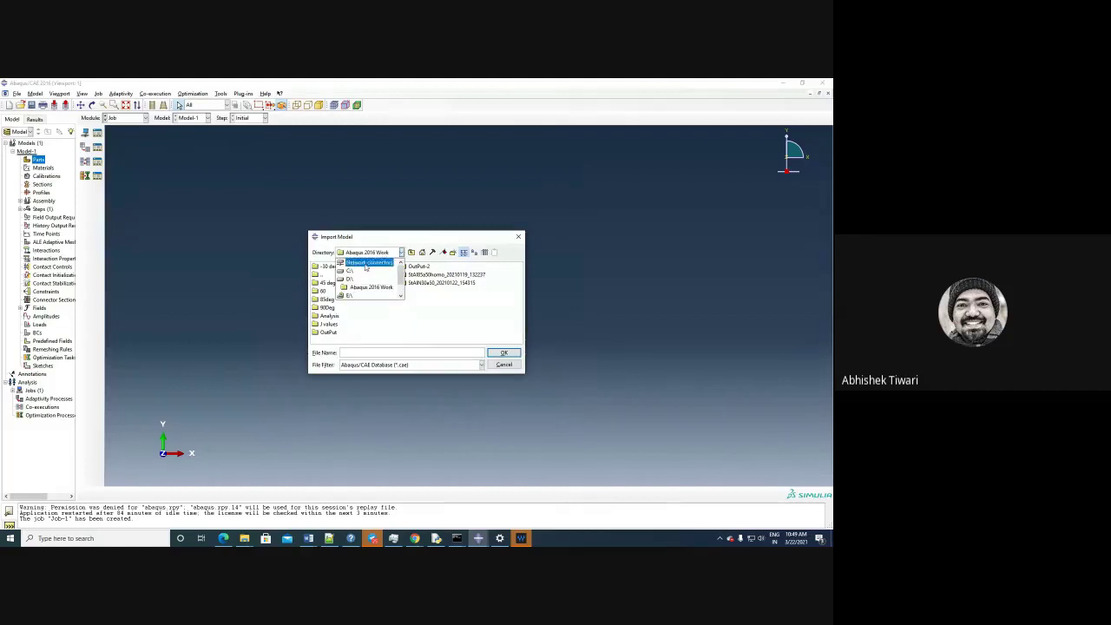
pyautogui.click(350, 273)
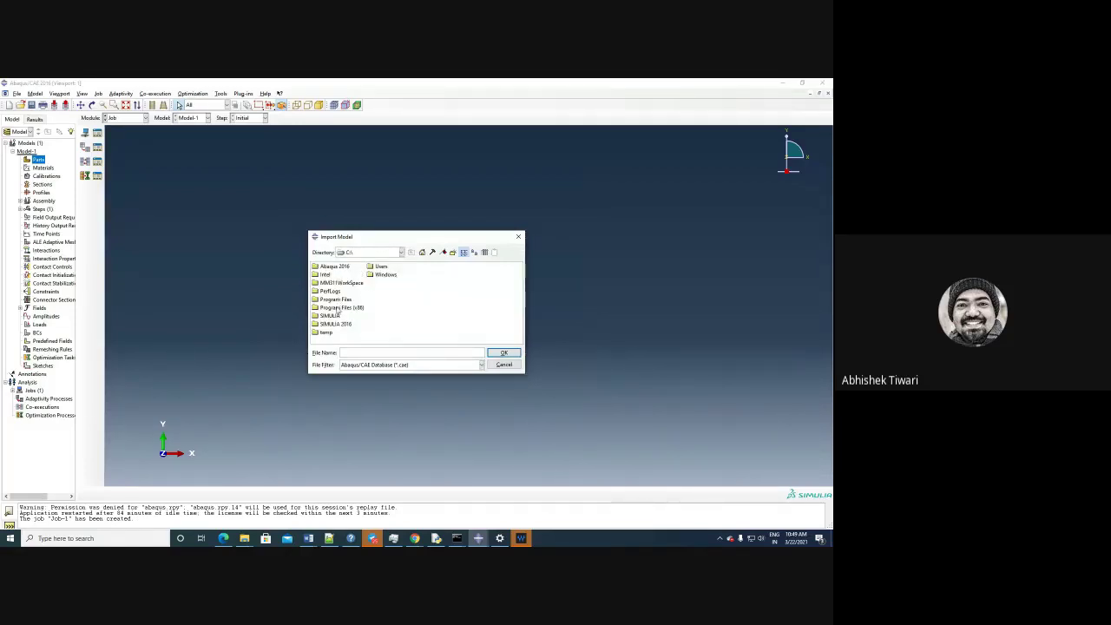
pyautogui.doubleClick(380, 266)
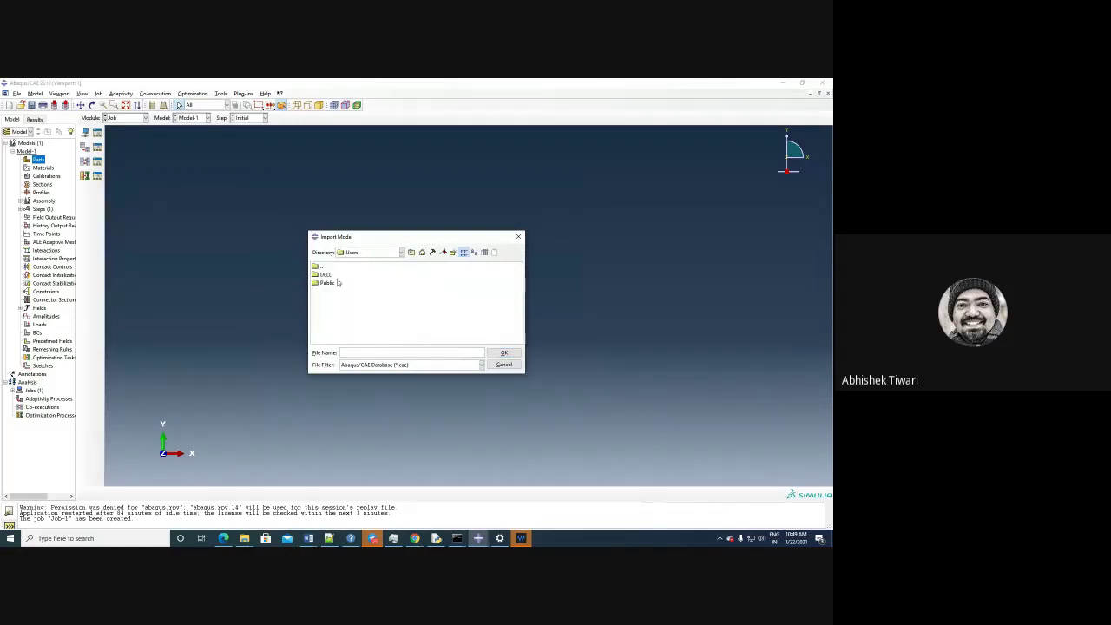
pyautogui.doubleClick(327, 274)
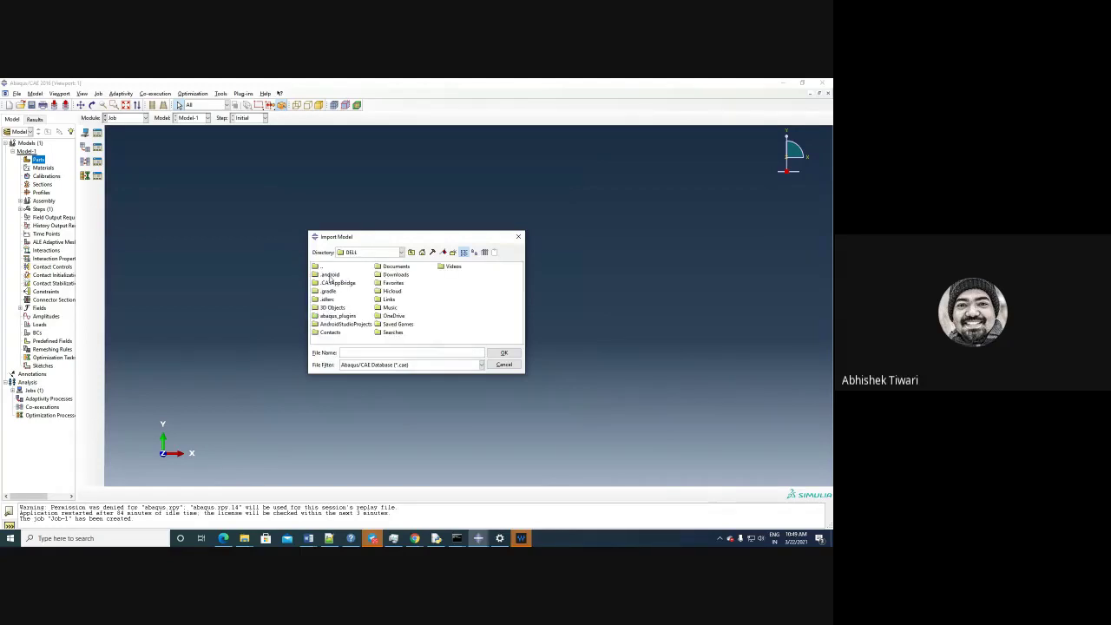
pyautogui.doubleClick(381, 275)
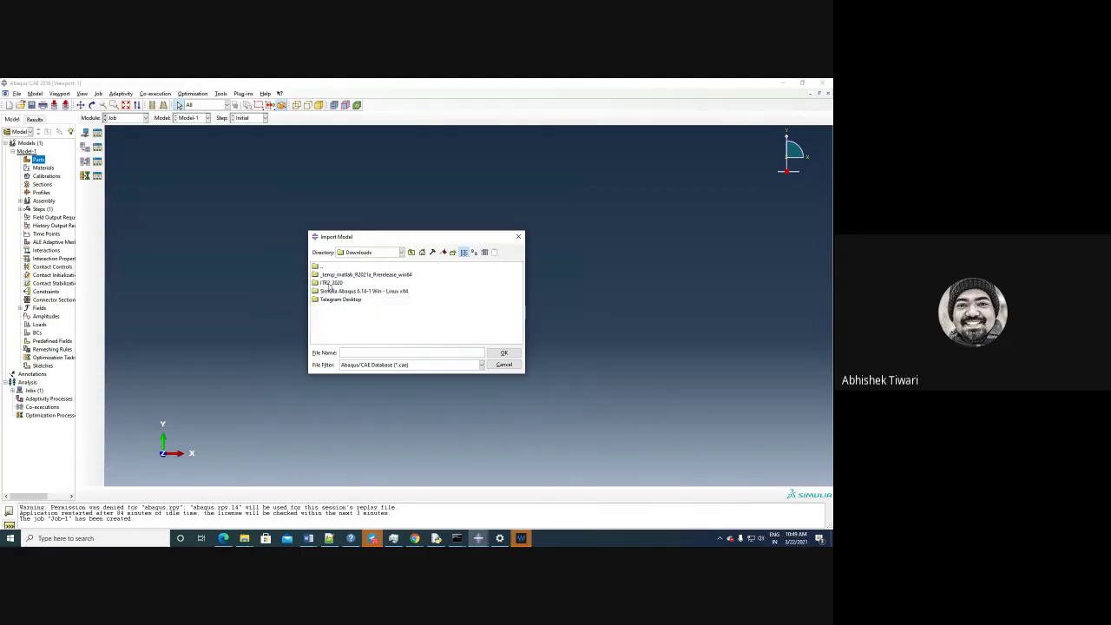
pyautogui.click(356, 365)
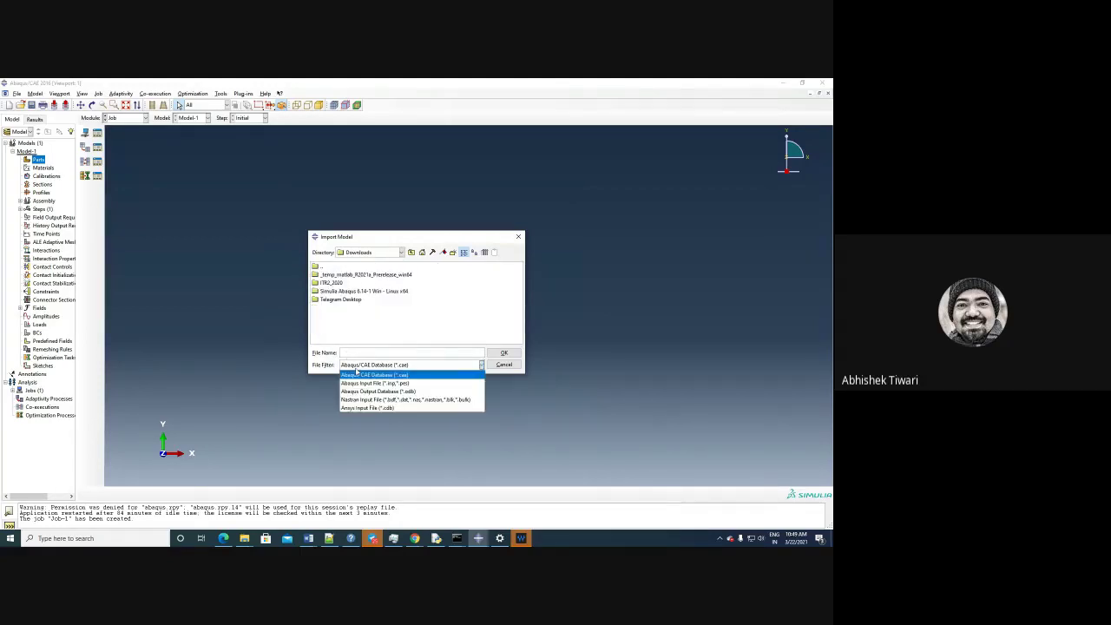
pyautogui.click(369, 383)
pyautogui.click(330, 316)
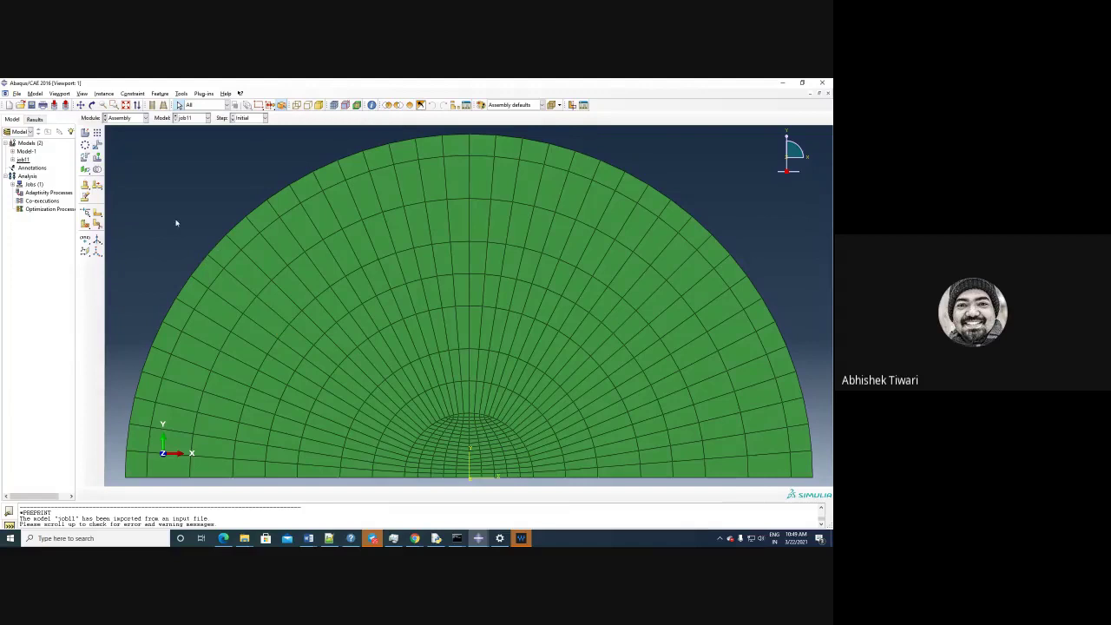
# Step: Review the boundary conditions of the job11 model and inspect the half disc's mesh
pyautogui.click(122, 118)
pyautogui.click(117, 169)
pyautogui.click(97, 147)
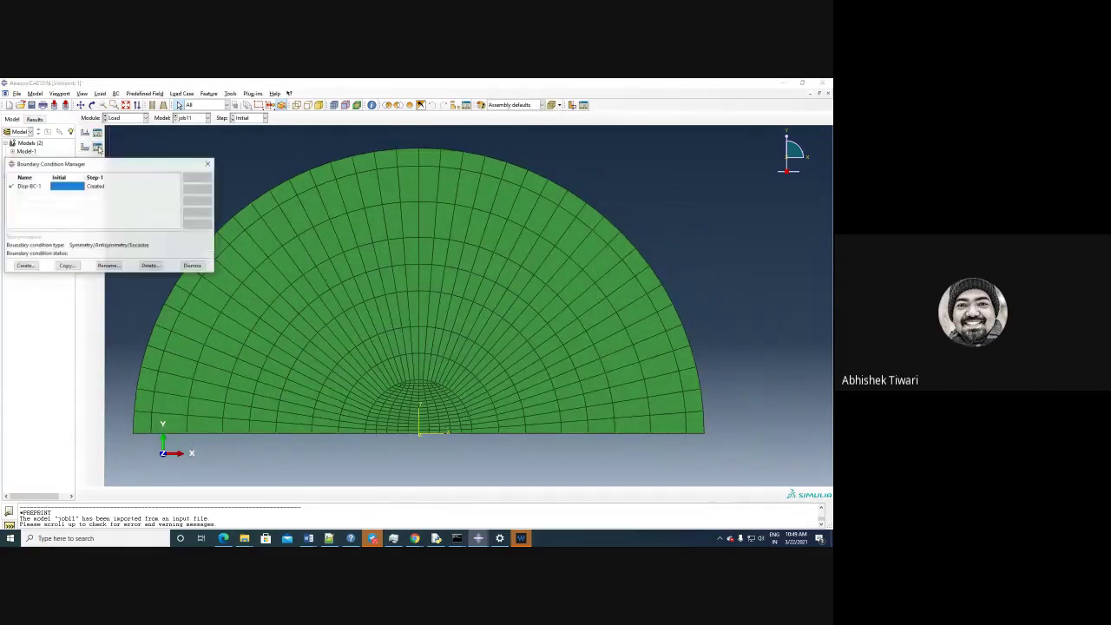
pyautogui.click(208, 163)
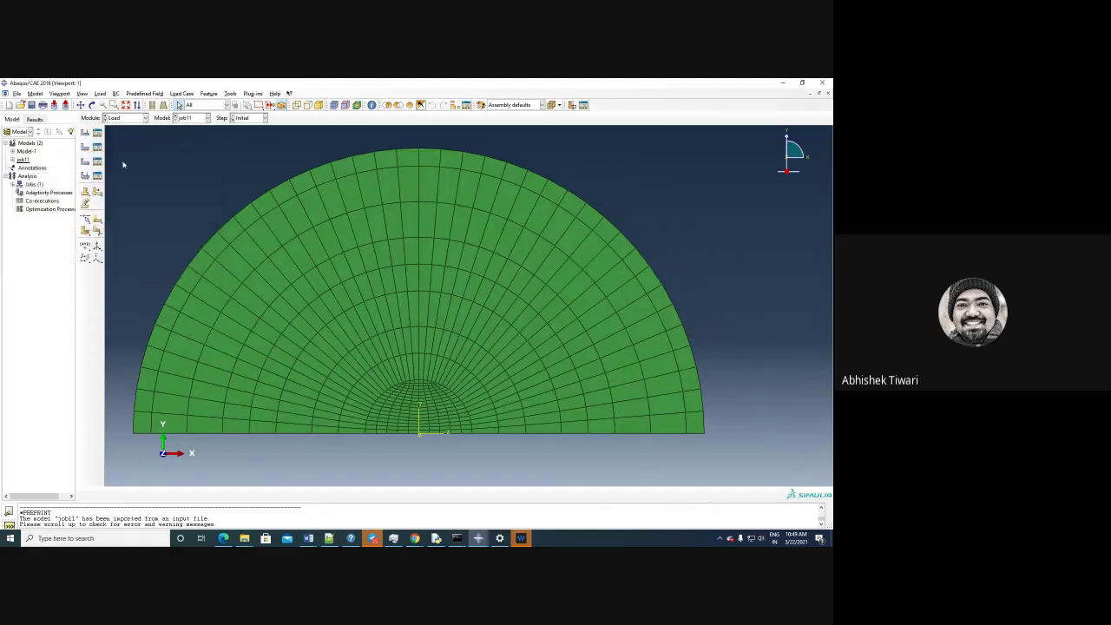
pyautogui.scroll(-3, 436, 334)
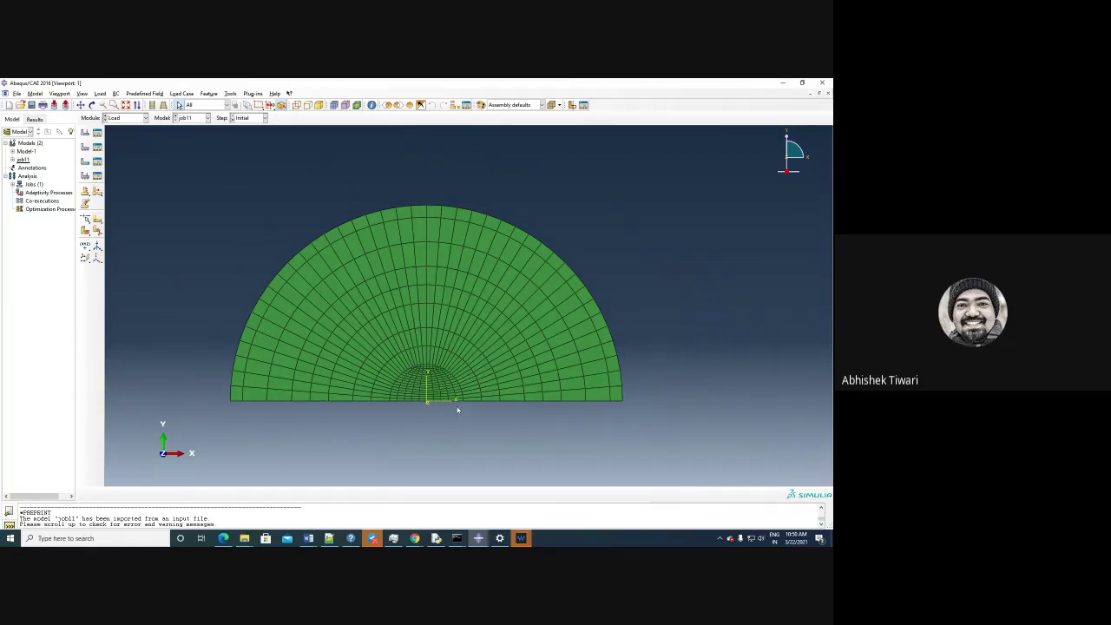
pyautogui.scroll(2, 458, 408)
pyautogui.scroll(-2, 451, 408)
# Step: Review the Ductile Damage and Damage Evolution behaviors of MATERIAL-1
pyautogui.click(126, 117)
pyautogui.click(124, 136)
pyautogui.click(97, 134)
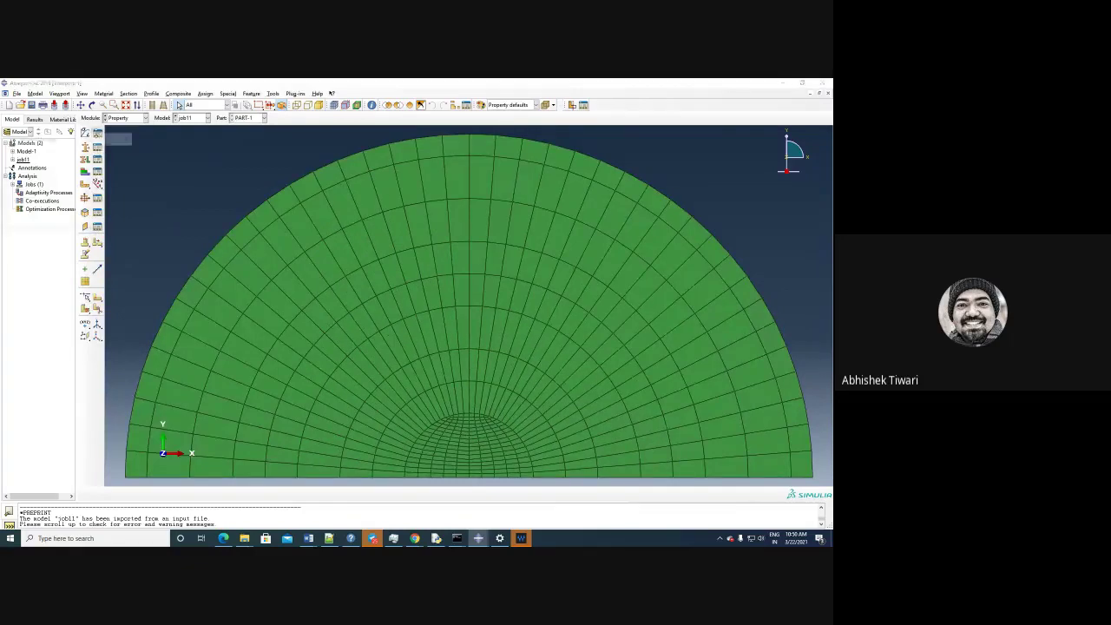
pyautogui.click(118, 163)
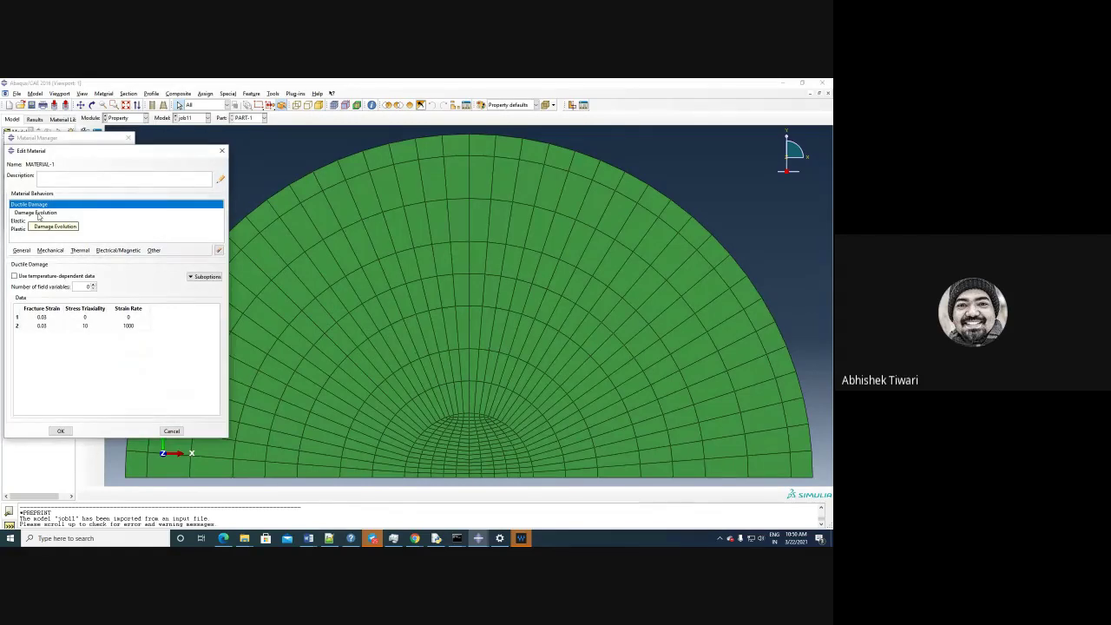
pyautogui.moveTo(100, 155); pyautogui.dragTo(254, 156)
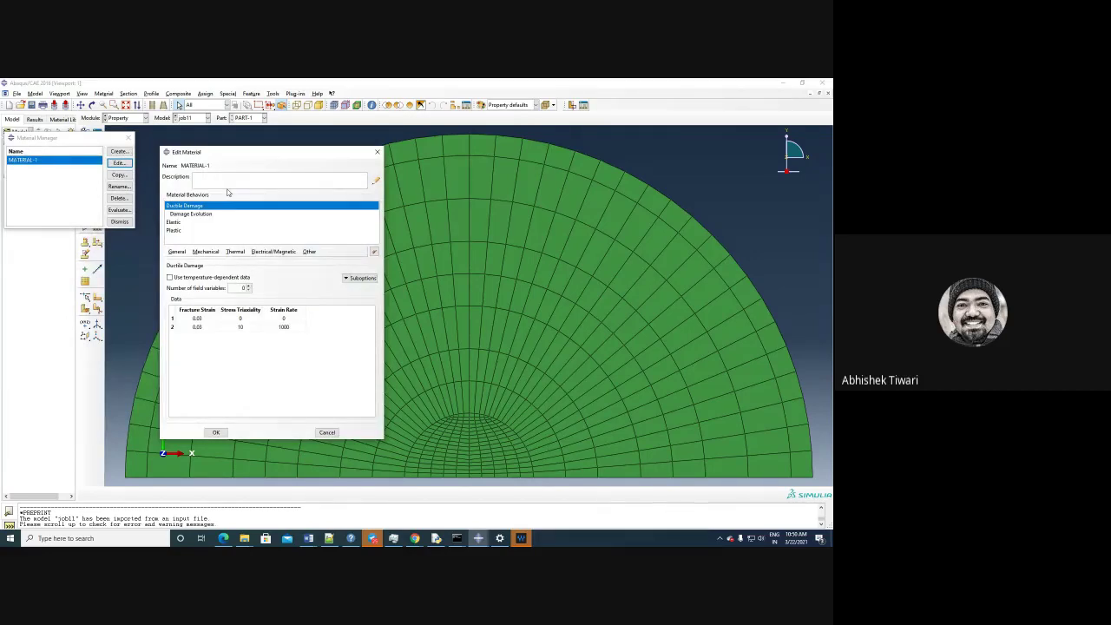
pyautogui.click(184, 213)
pyautogui.click(190, 205)
pyautogui.click(192, 213)
pyautogui.click(191, 206)
pyautogui.click(192, 213)
pyautogui.click(217, 434)
pyautogui.click(119, 221)
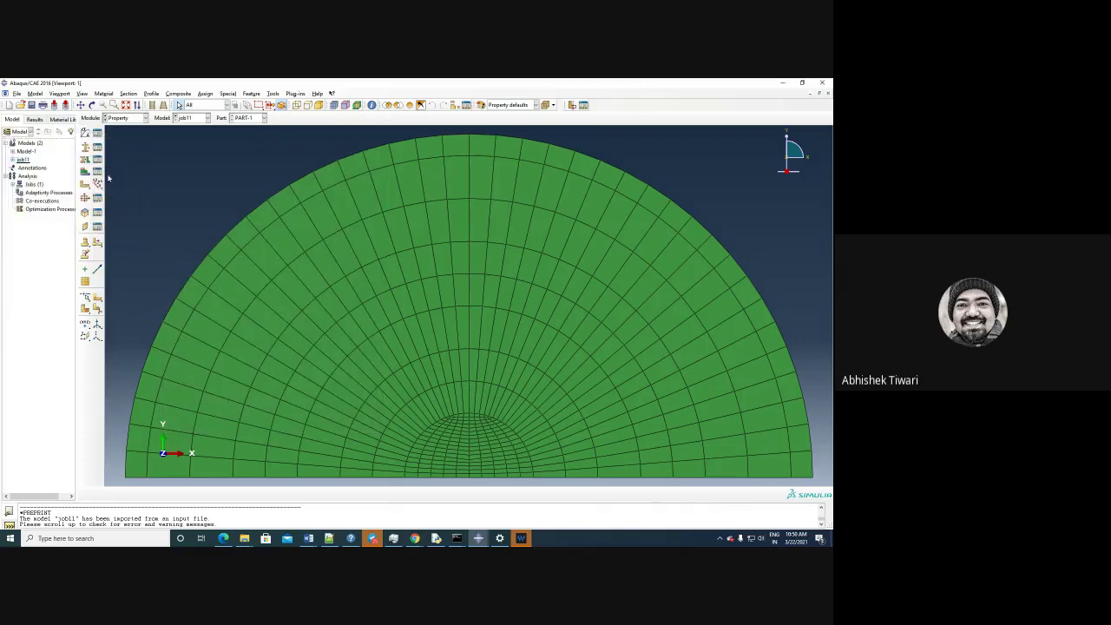
# Step: Assign a new solid homogeneous section Section-1 with MATERIAL-1 to the whole half disc, as region Set-1
pyautogui.click(97, 160)
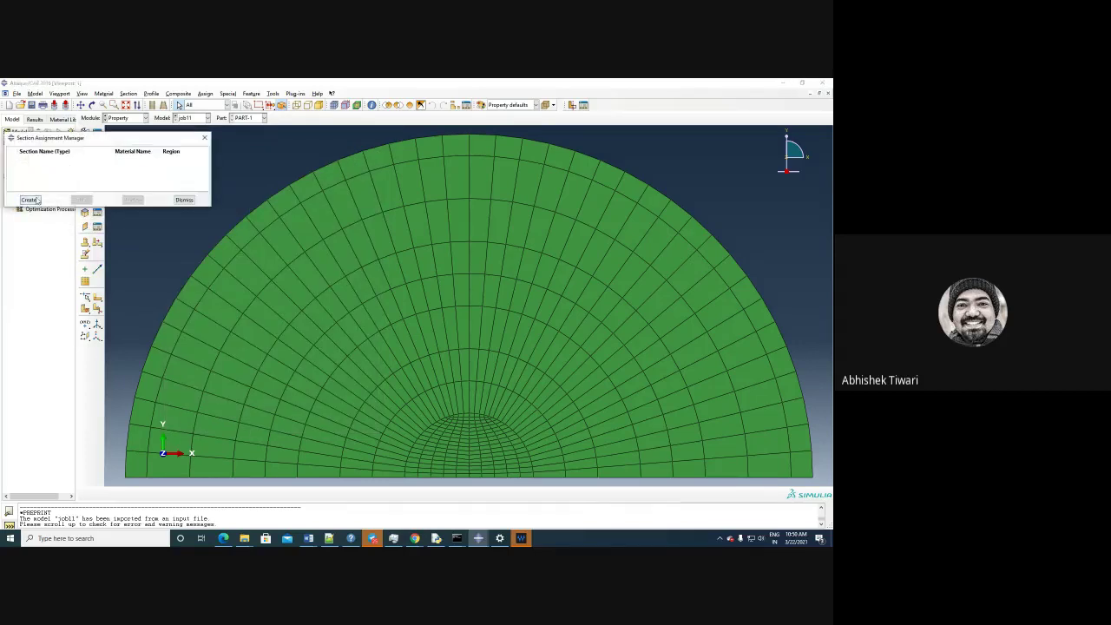
pyautogui.click(184, 200)
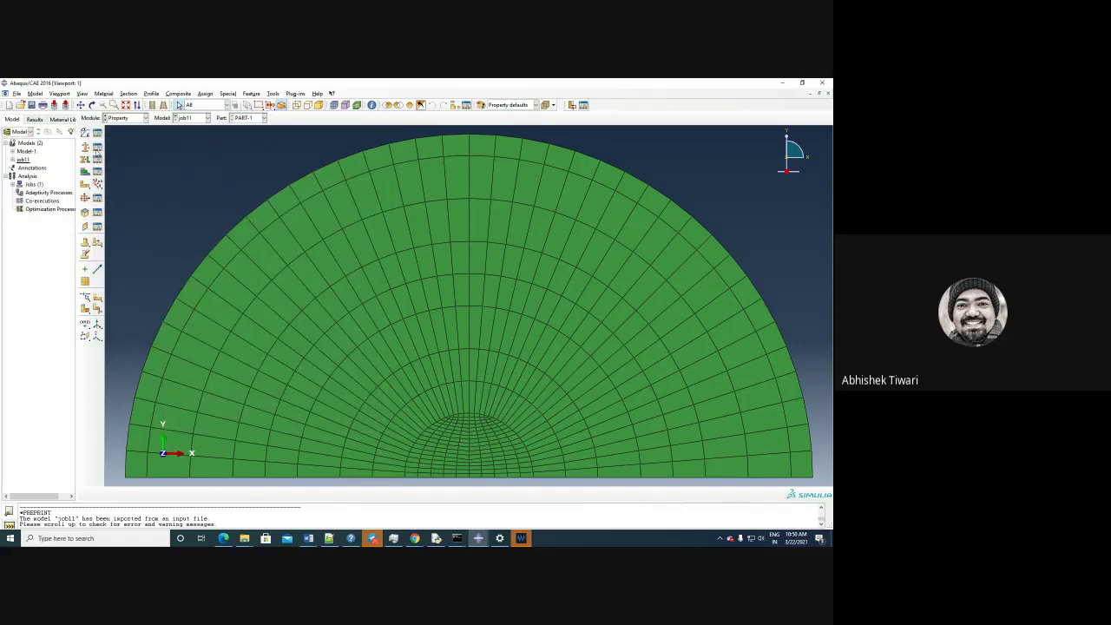
pyautogui.click(98, 159)
pyautogui.click(29, 199)
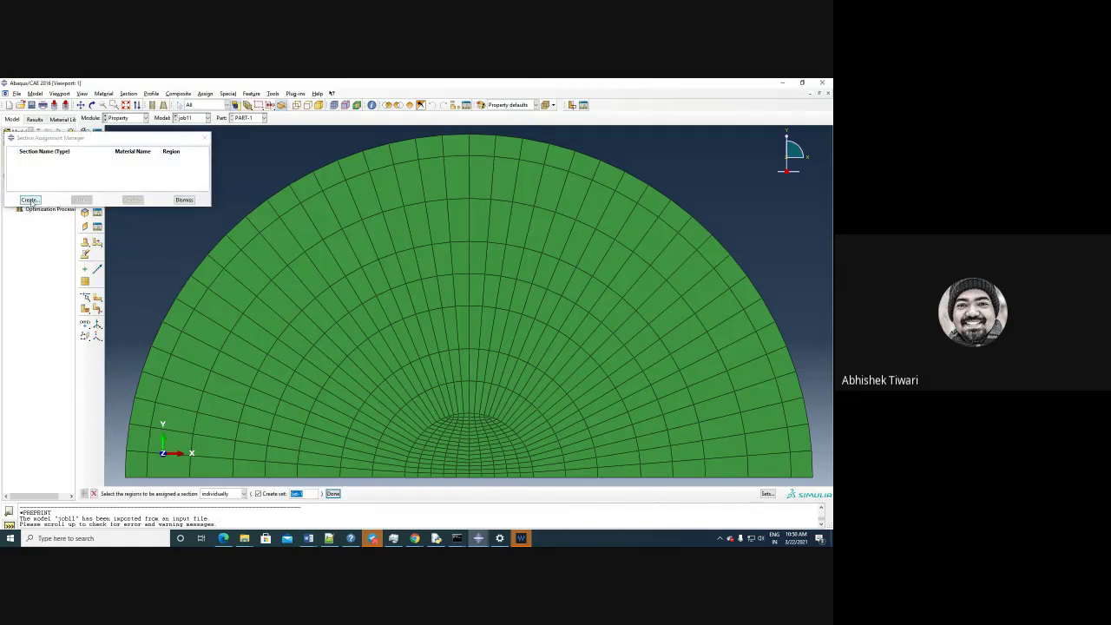
pyautogui.scroll(-2, 462, 267)
pyautogui.moveTo(762, 472); pyautogui.dragTo(762, 472)
pyautogui.click(333, 493)
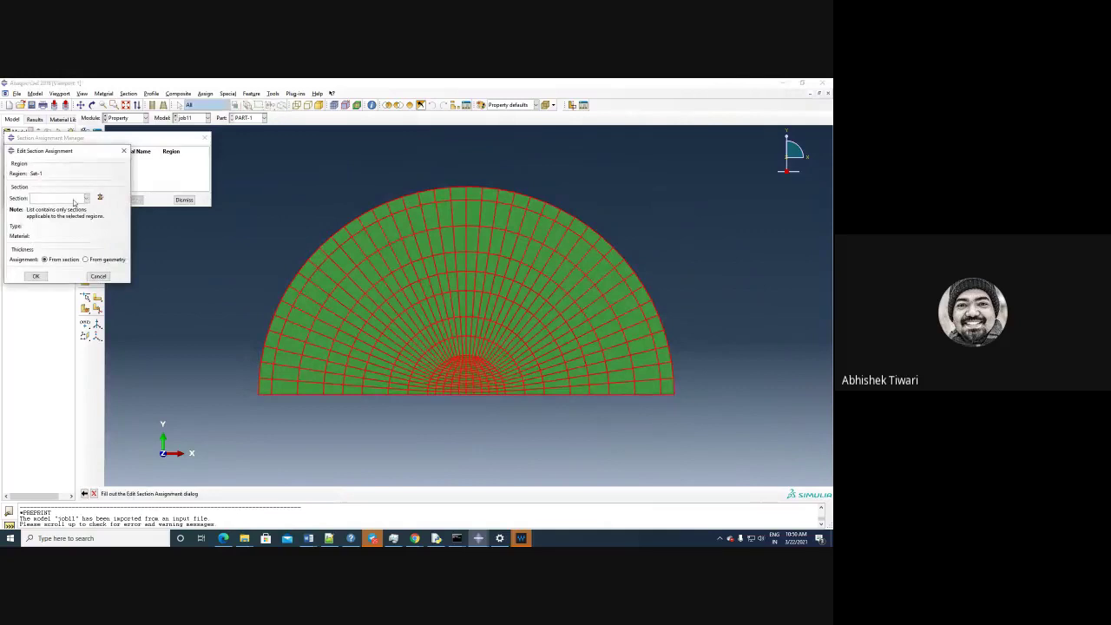
pyautogui.click(99, 197)
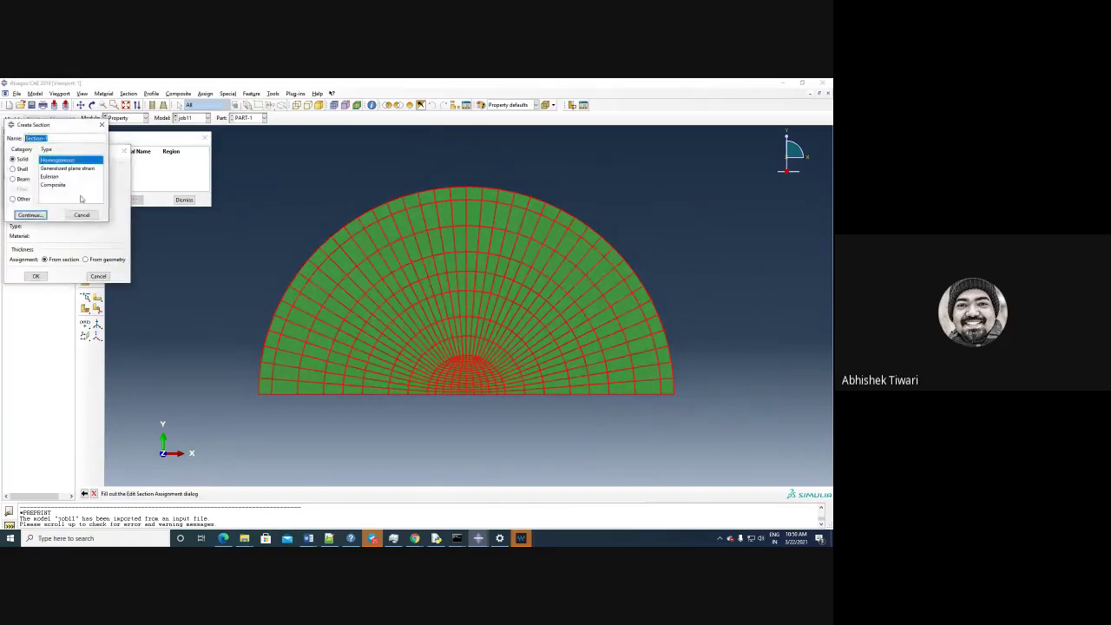
pyautogui.click(30, 215)
pyautogui.click(33, 201)
pyautogui.click(34, 277)
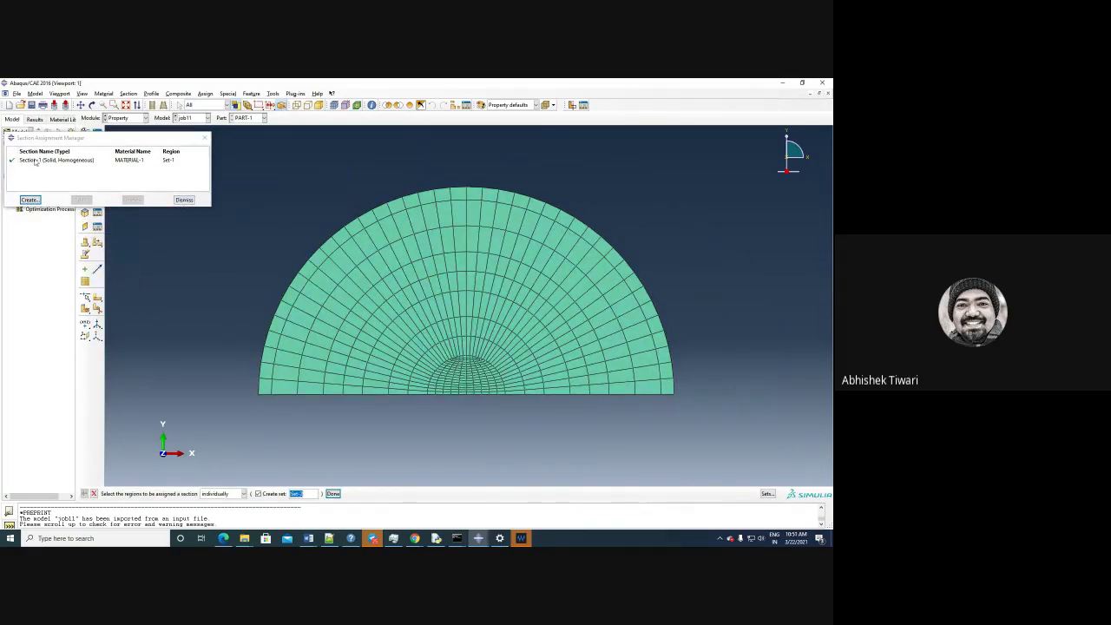
pyautogui.click(184, 199)
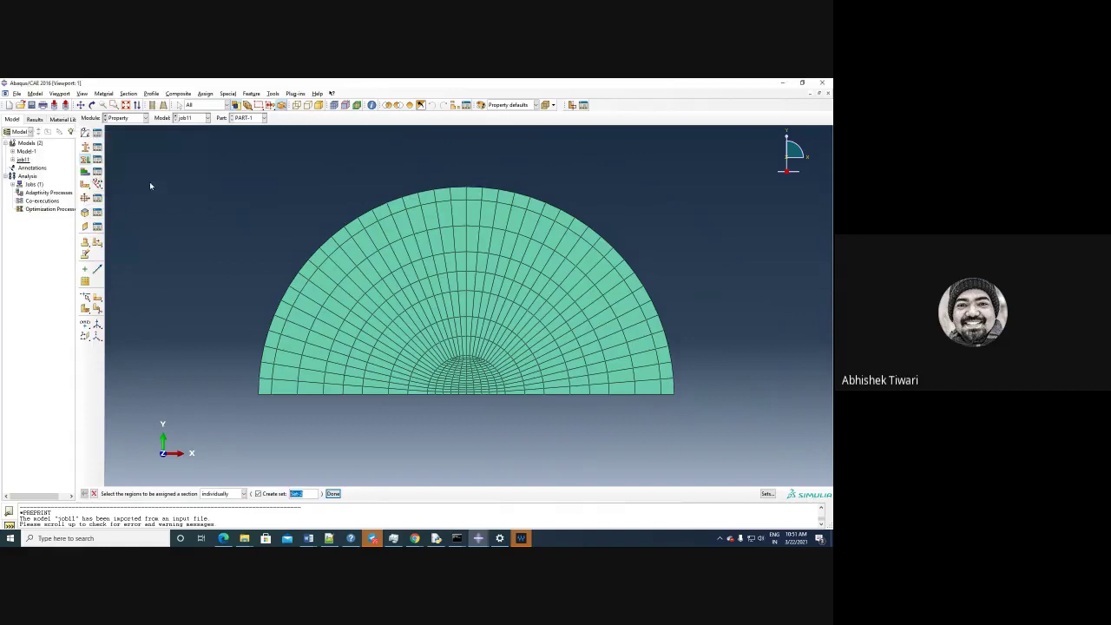
# Step: Enable the plane stress/strain thickness for Section-1
pyautogui.click(97, 149)
pyautogui.click(52, 187)
pyautogui.click(32, 187)
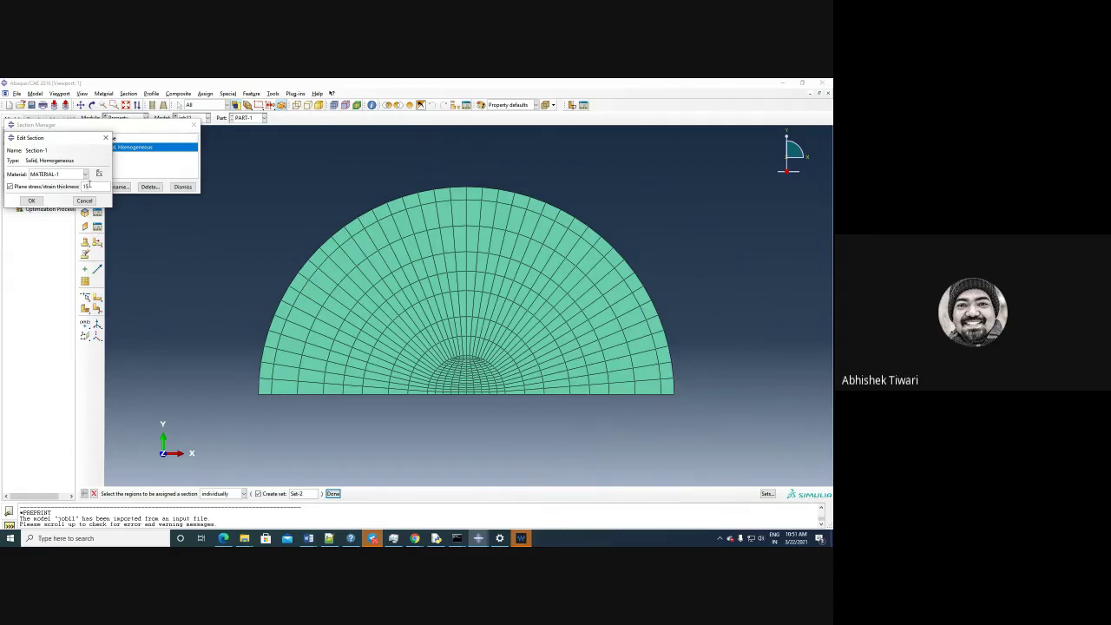
pyautogui.click(40, 202)
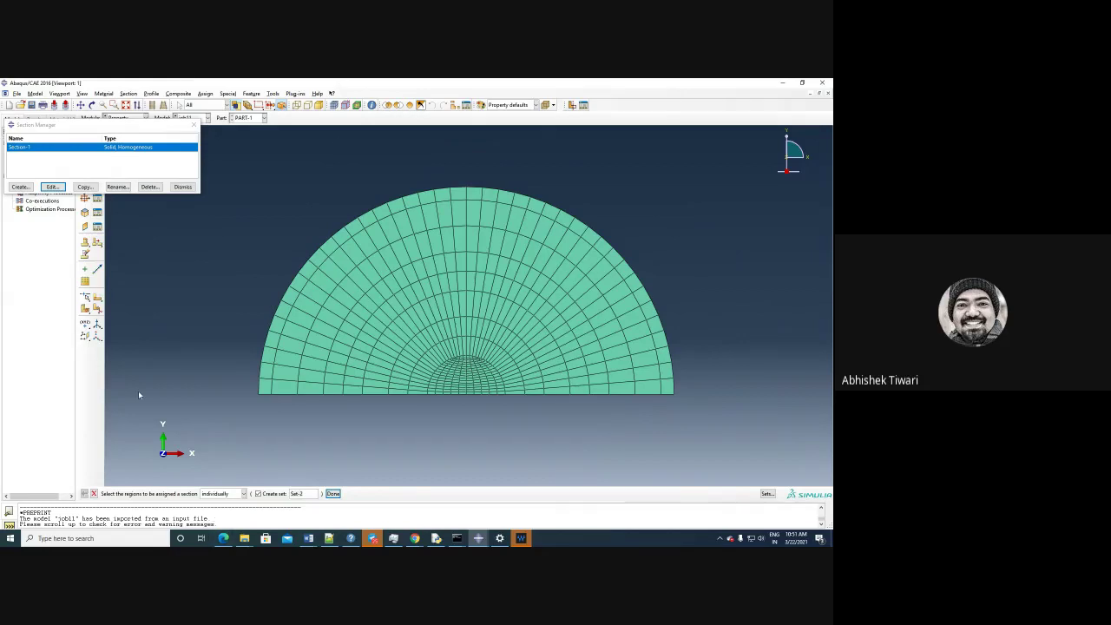
pyautogui.click(182, 186)
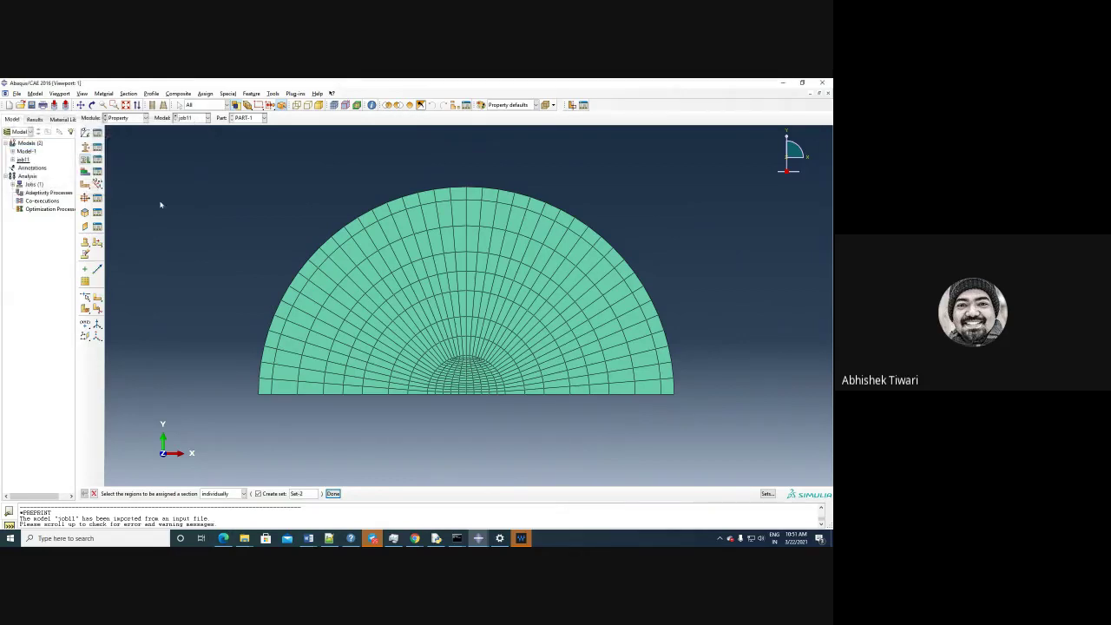
# Step: Review the analysis steps defined in the job11 model
pyautogui.click(128, 118)
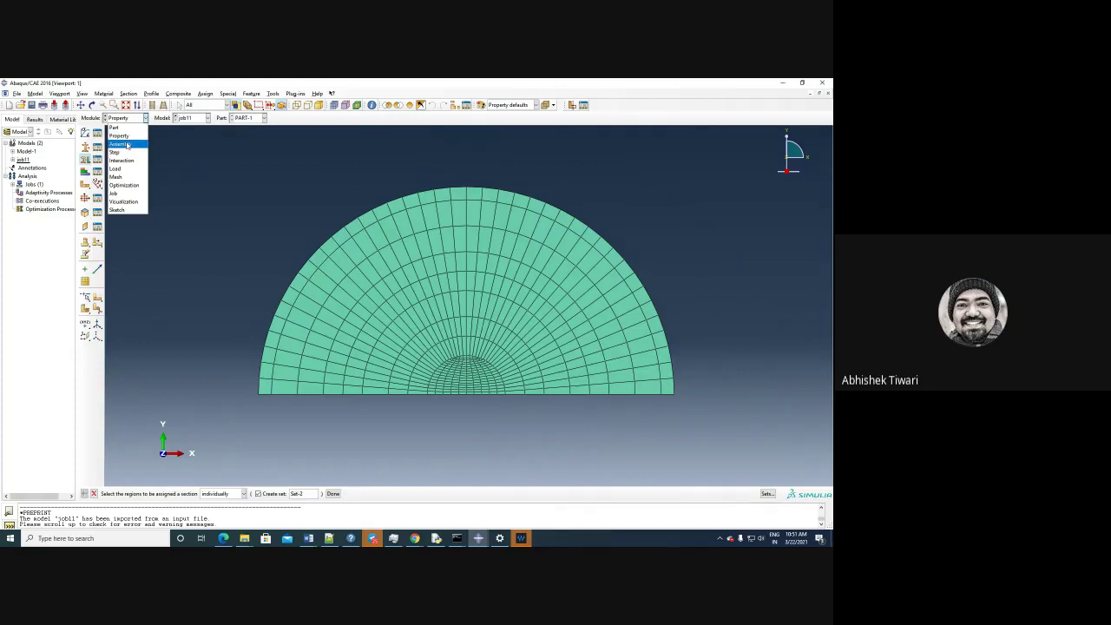
pyautogui.click(126, 142)
pyautogui.click(128, 118)
pyautogui.click(119, 156)
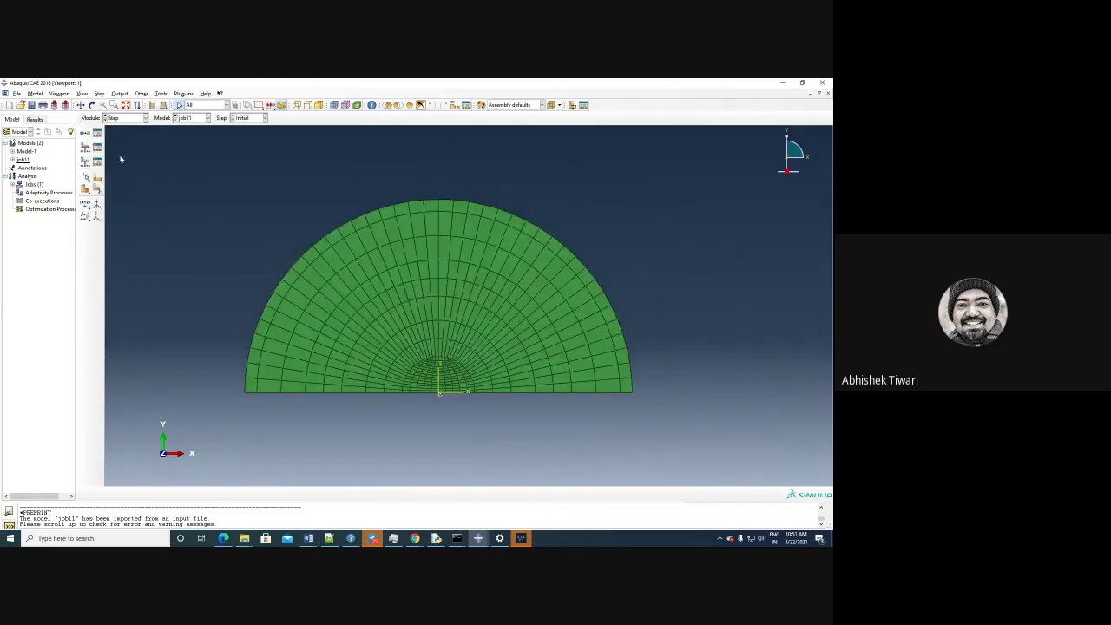
pyautogui.click(99, 135)
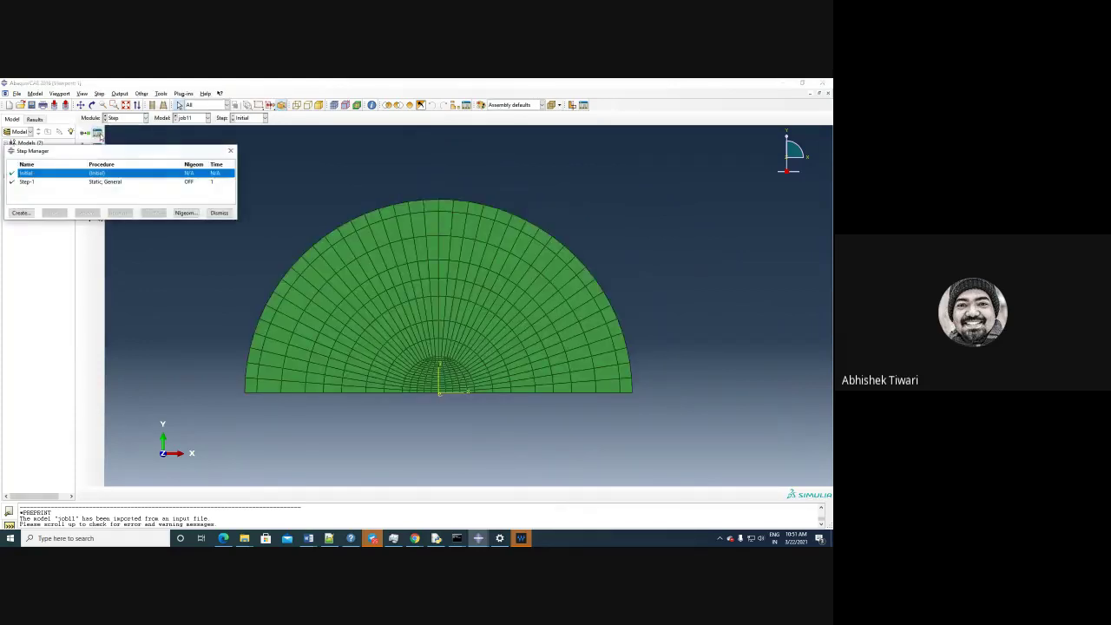
pyautogui.click(230, 151)
# Step: Create a contour integral crack with the node at the centre of the half disc's straight edge as crack front
pyautogui.click(129, 118)
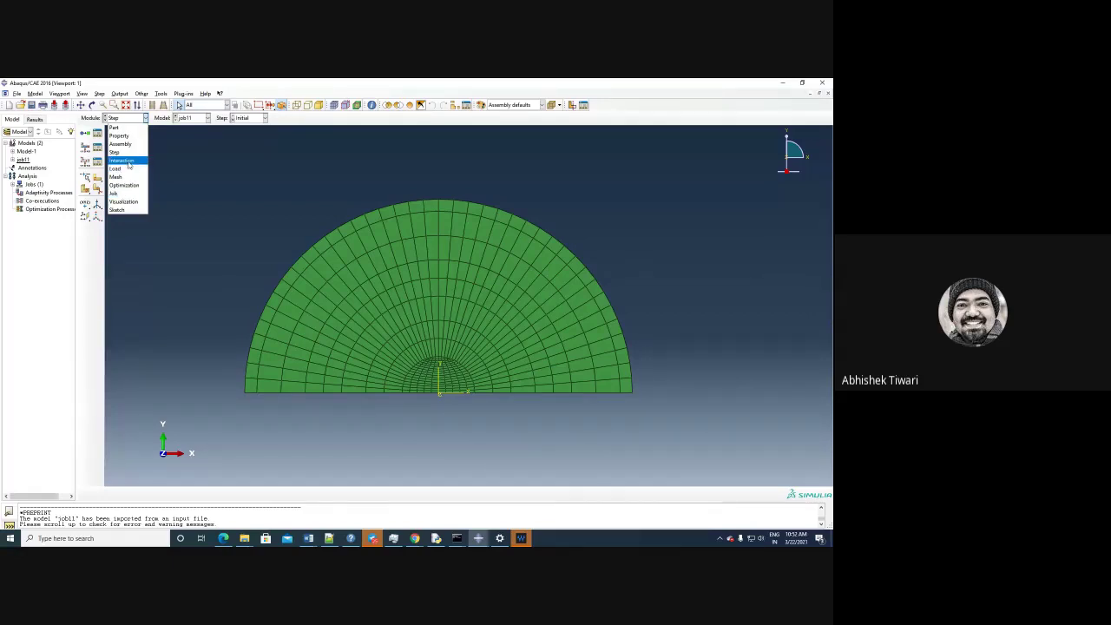
pyautogui.click(129, 163)
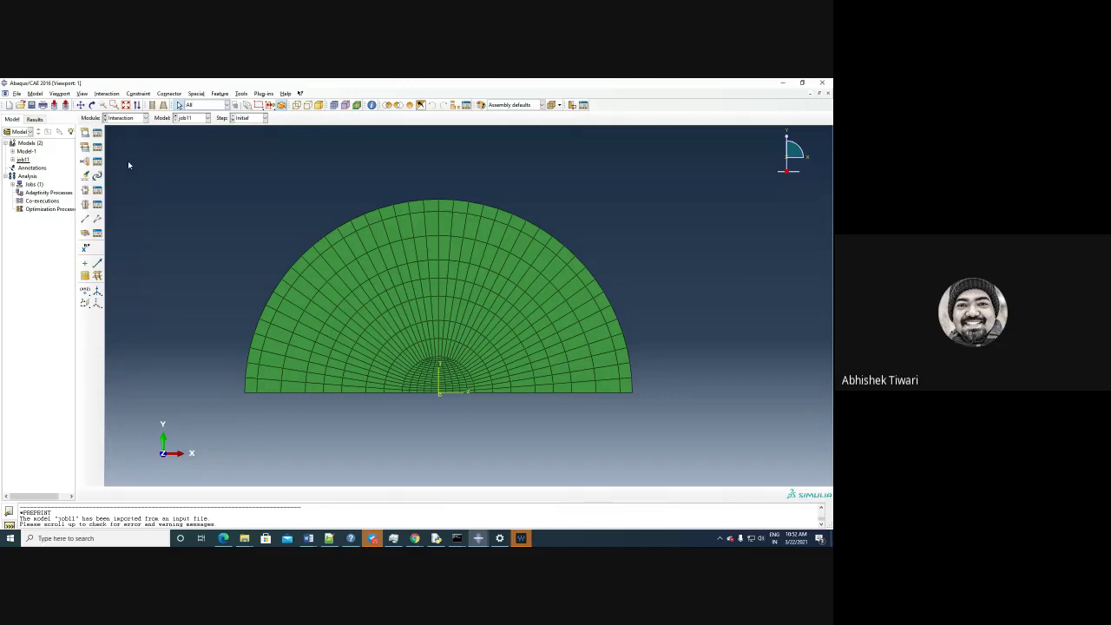
pyautogui.click(197, 94)
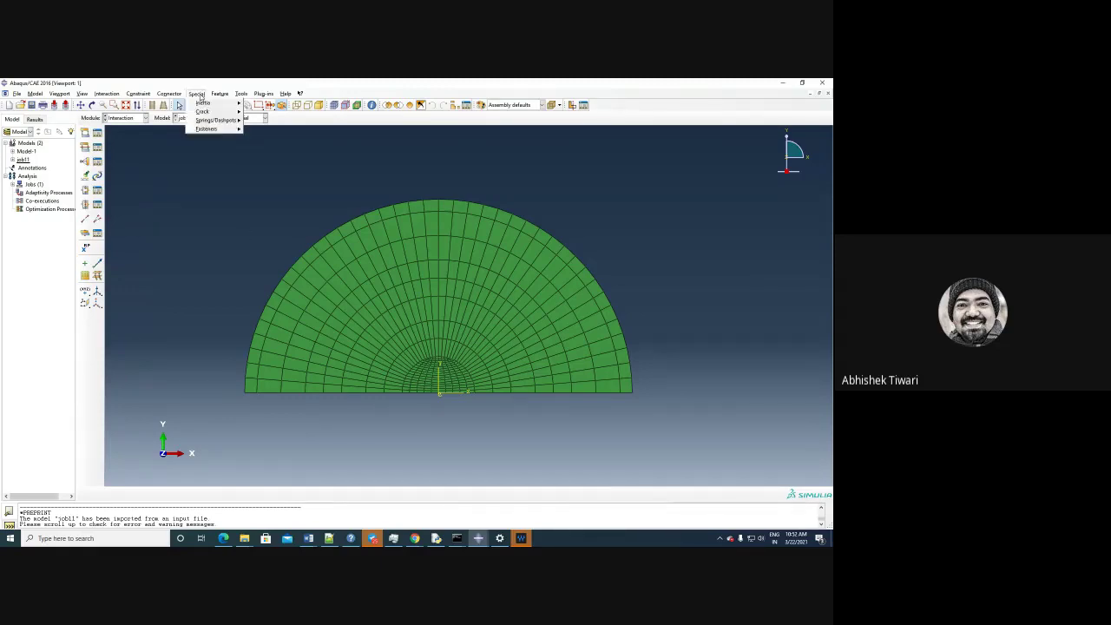
pyautogui.moveTo(205, 112)
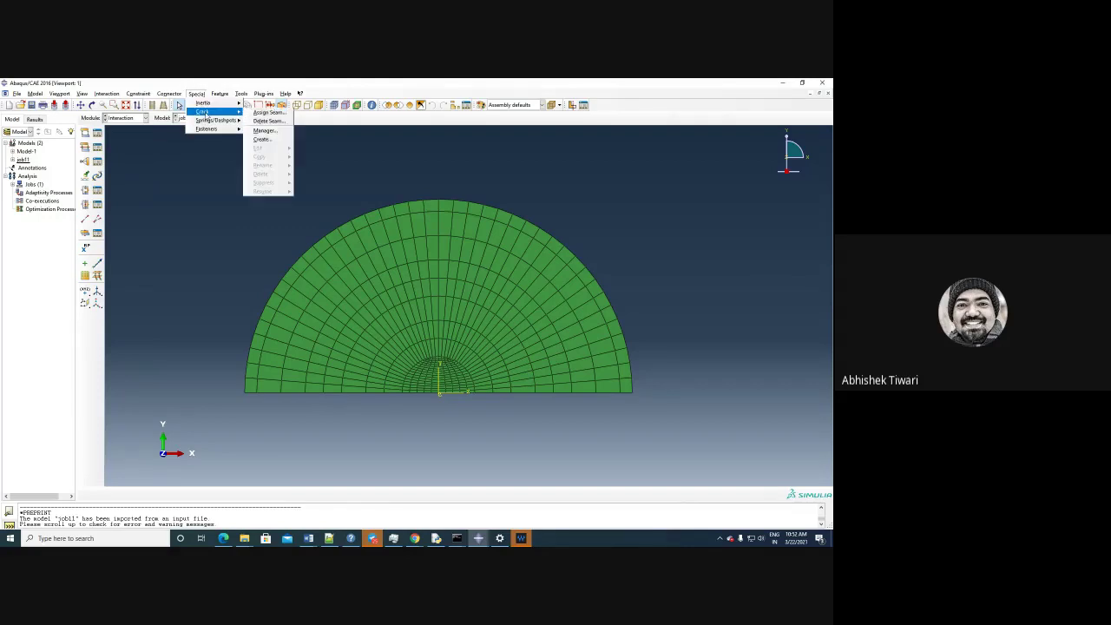
pyautogui.click(264, 140)
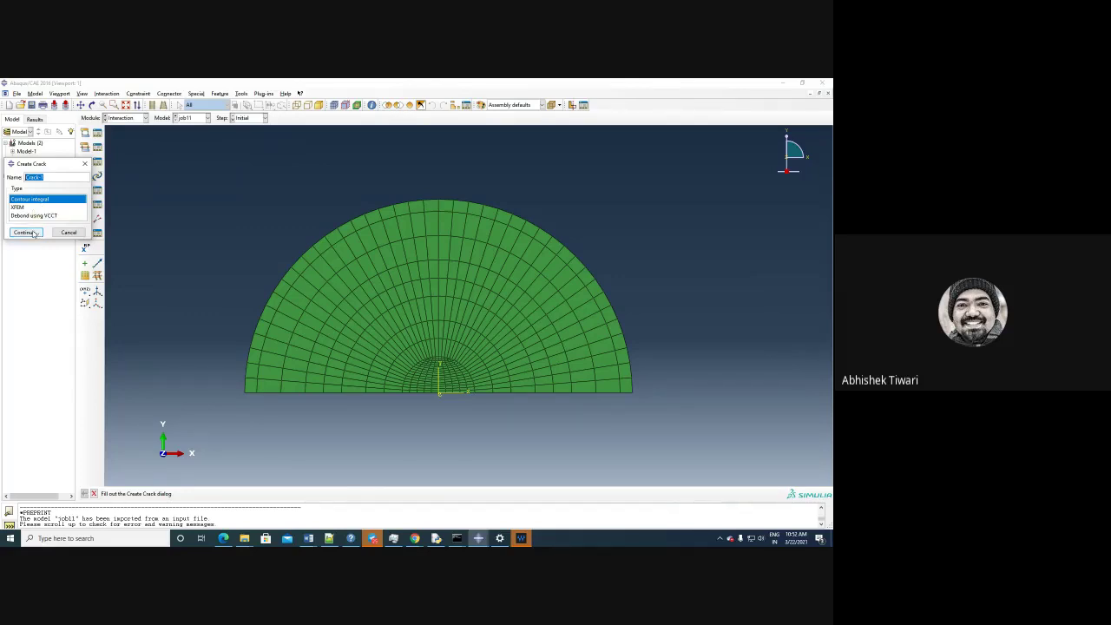
pyautogui.click(26, 233)
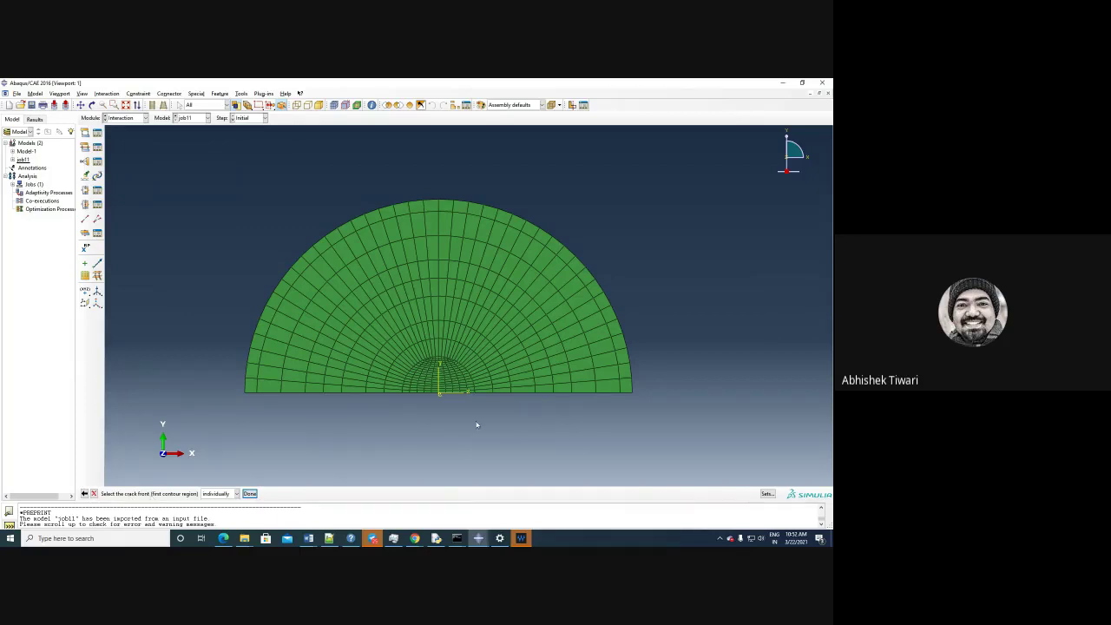
pyautogui.scroll(2, 468, 429)
pyautogui.scroll(2, 467, 429)
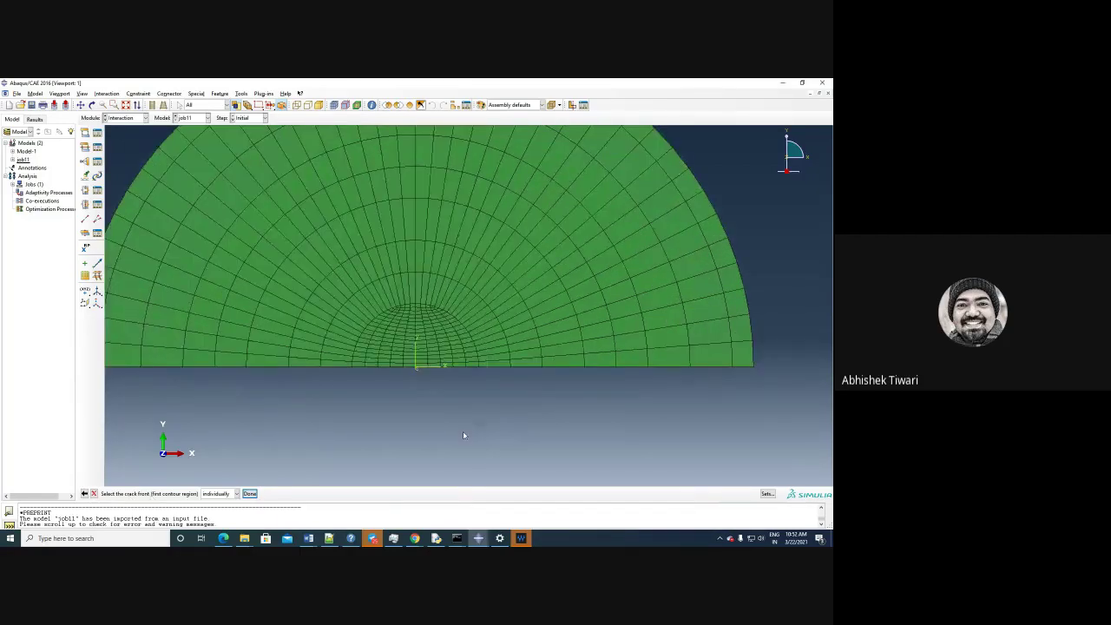
pyautogui.scroll(2, 464, 435)
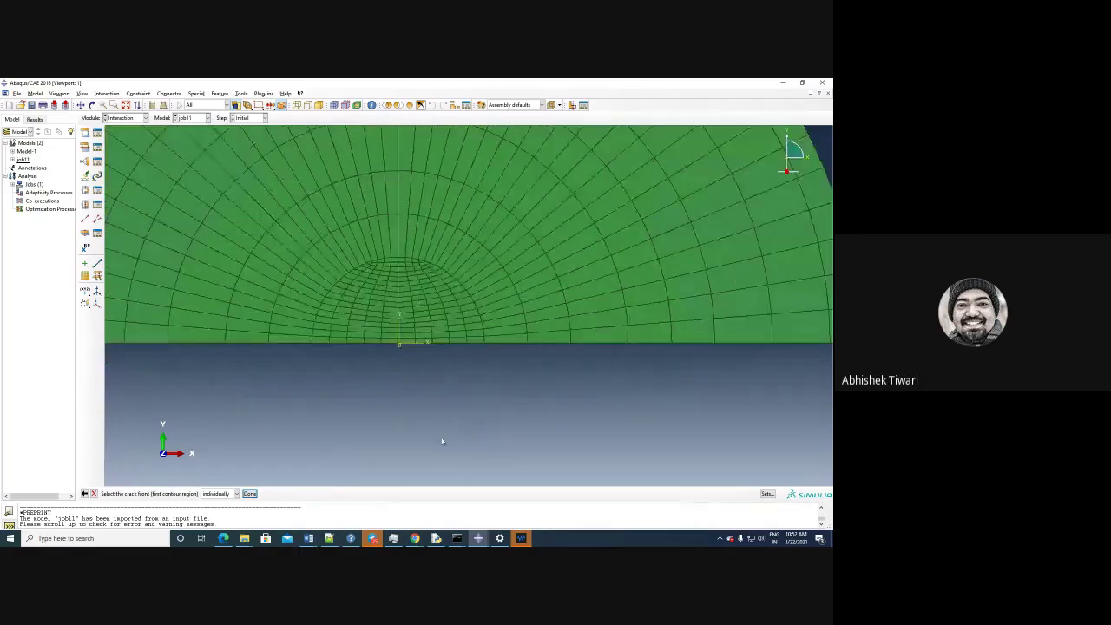
pyautogui.scroll(-2, 442, 442)
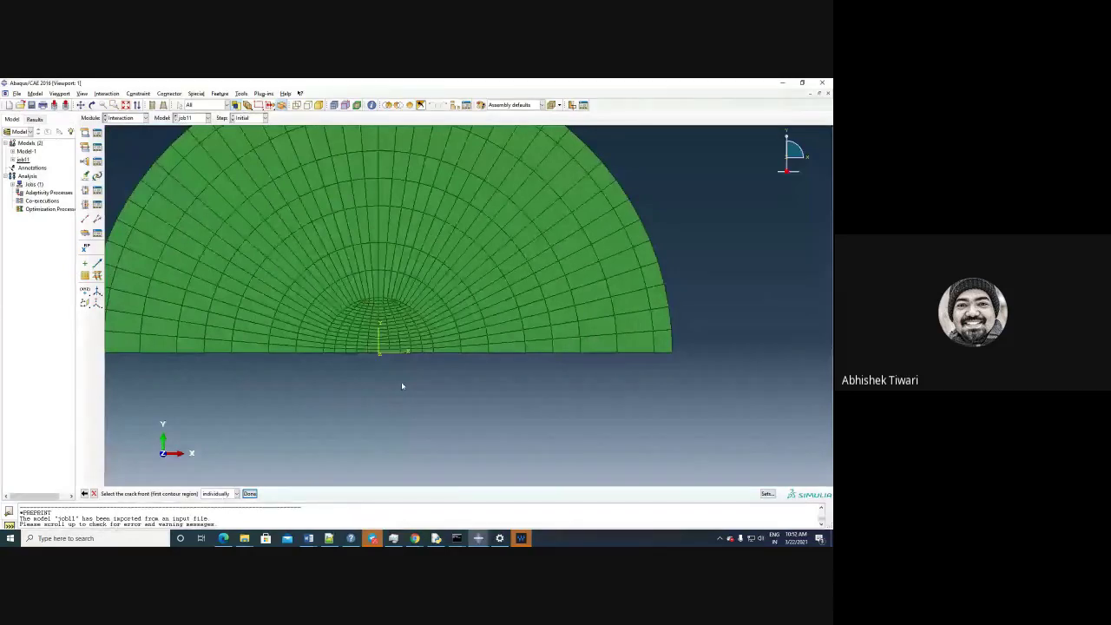
pyautogui.scroll(3, 402, 385)
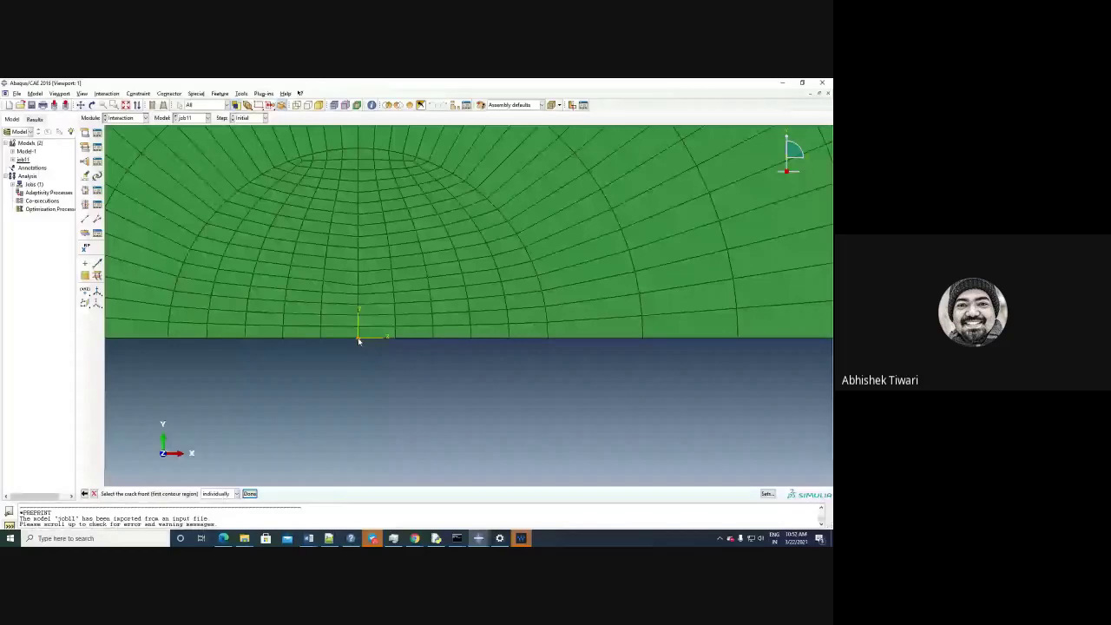
pyautogui.click(250, 493)
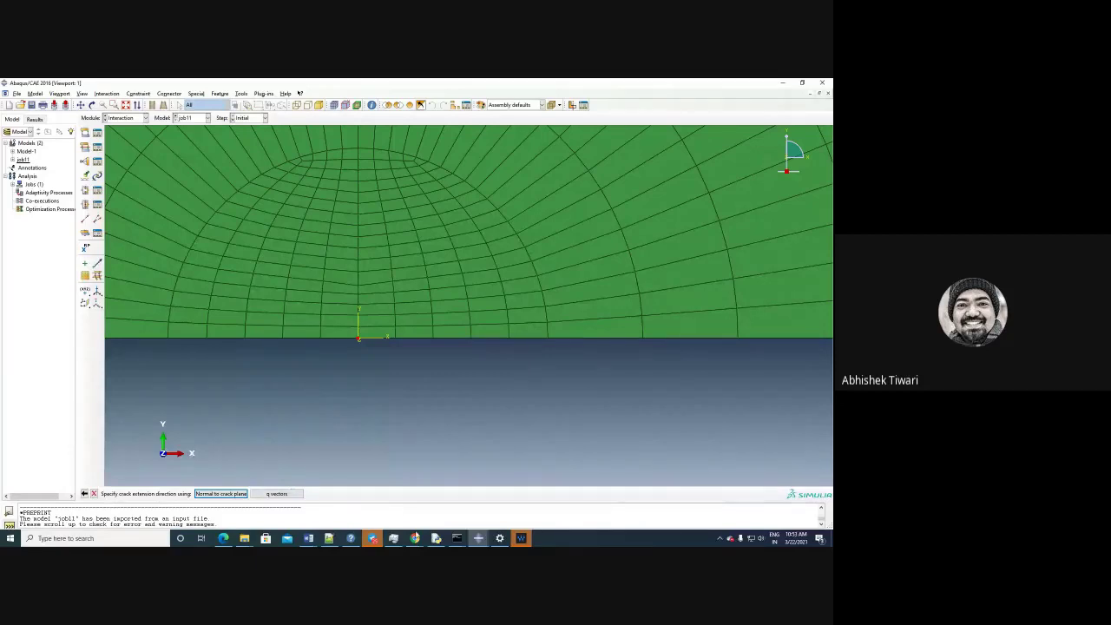
# Step: Define the crack extension direction with q vector (1,0,0), from the centre node to the adjacent node along the straight edge
pyautogui.moveTo(415, 541)
pyautogui.click(276, 493)
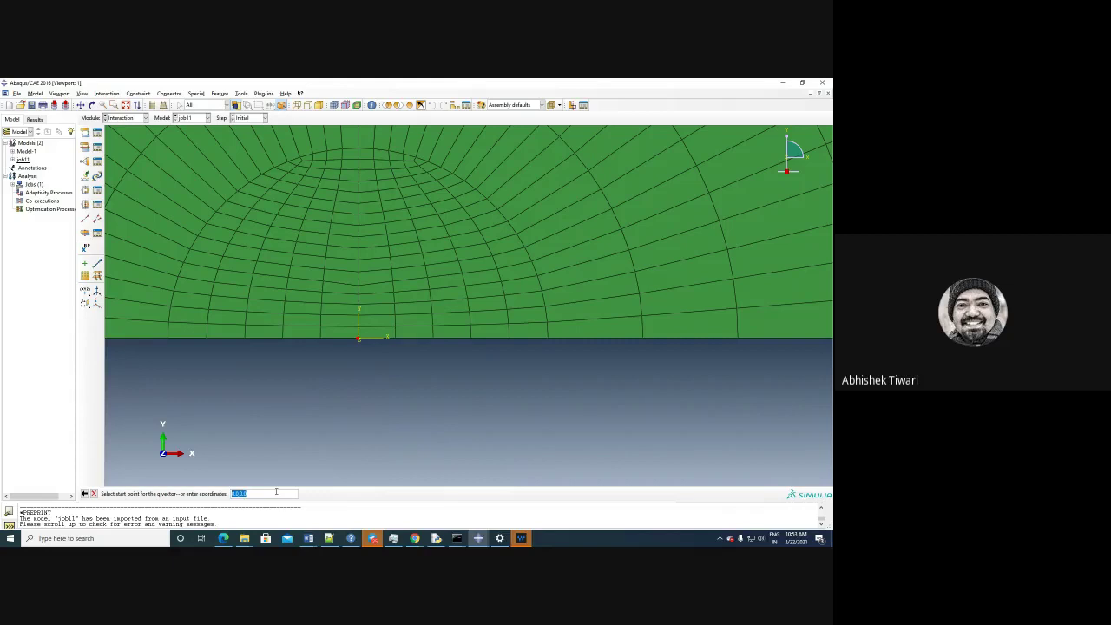
pyautogui.click(371, 347)
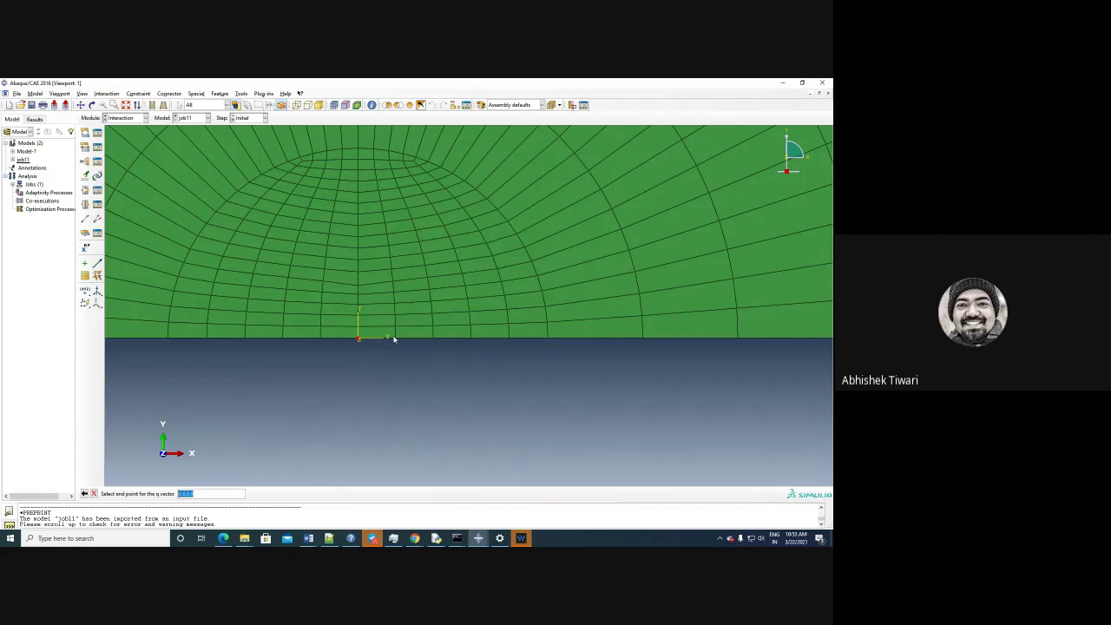
pyautogui.click(395, 338)
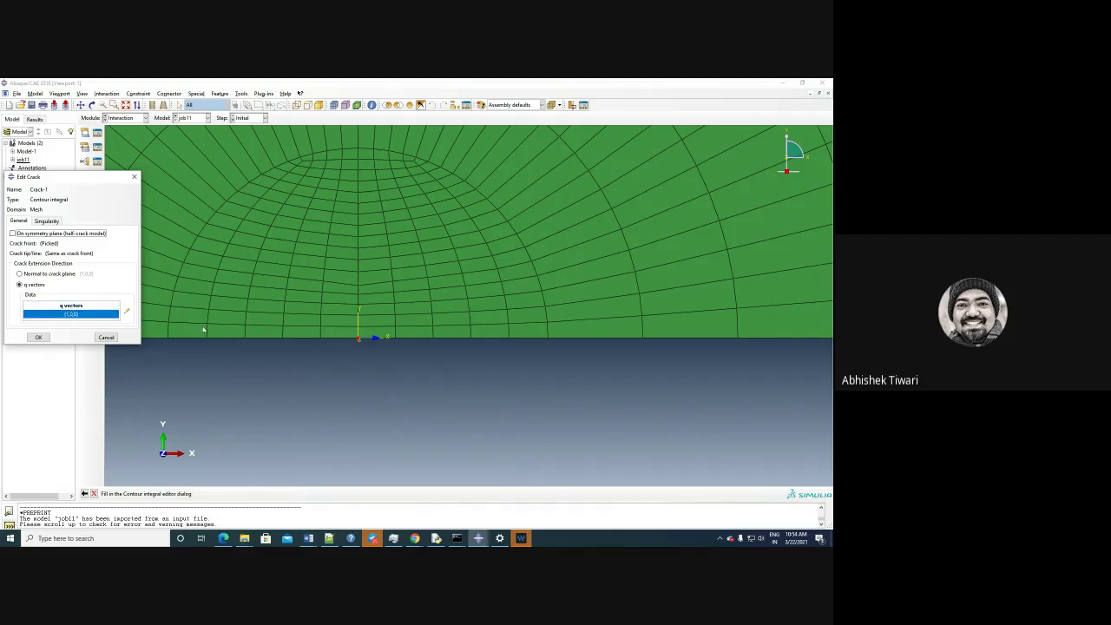
# Step: Set the crack to lie on the symmetry plane as a half-crack model and save its definition
pyautogui.scroll(-2, 540, 404)
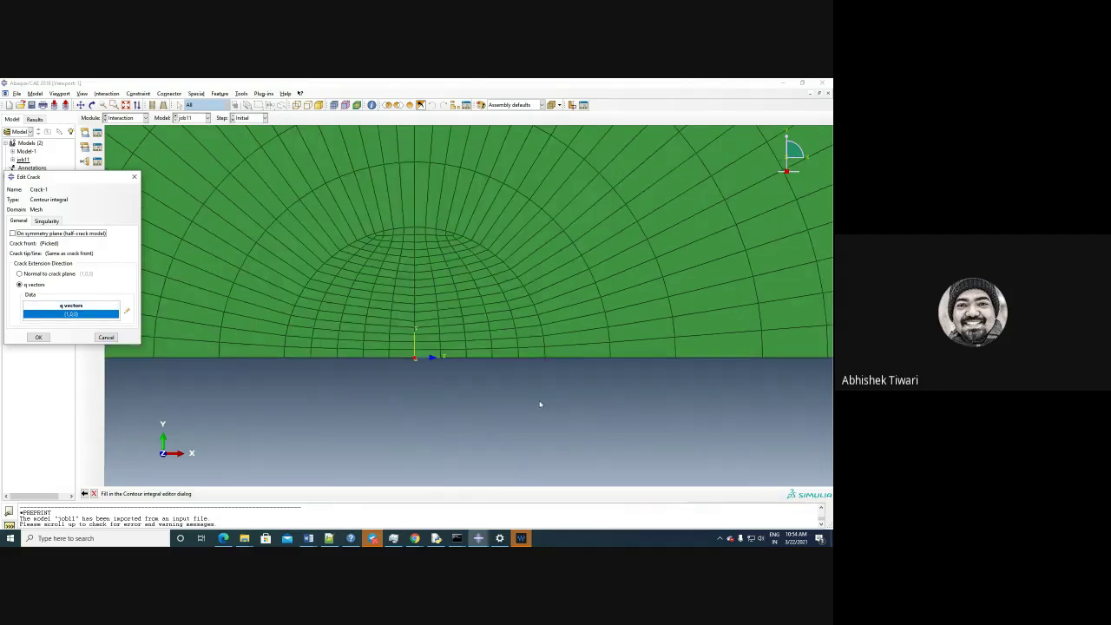
pyautogui.scroll(-3, 537, 401)
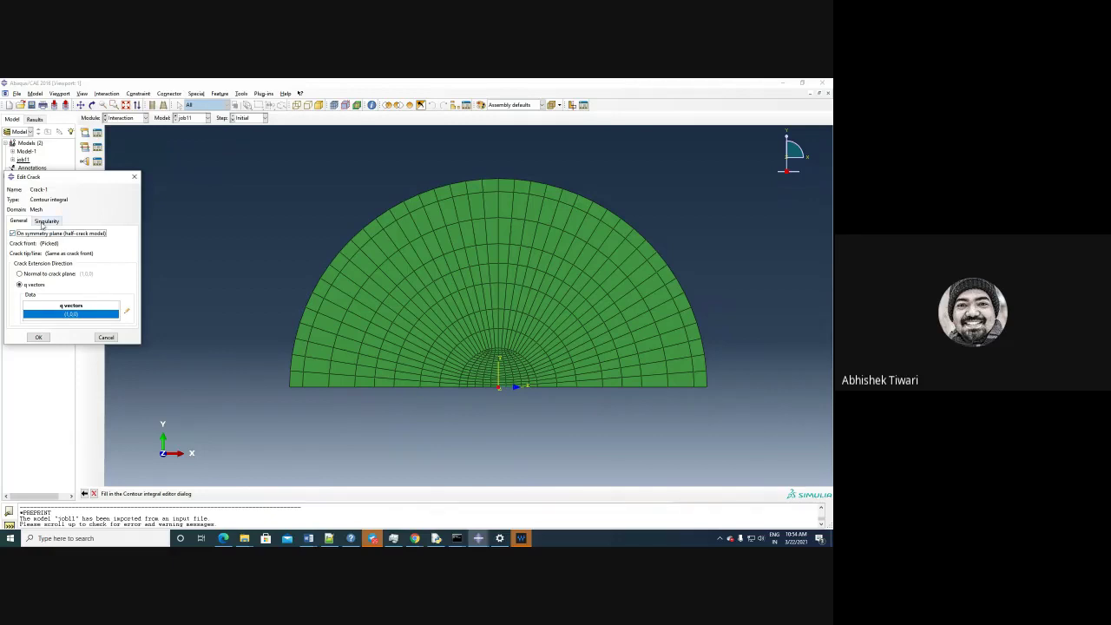
pyautogui.click(37, 338)
pyautogui.scroll(-1, 385, 335)
pyautogui.scroll(3, 417, 339)
pyautogui.scroll(-2, 418, 349)
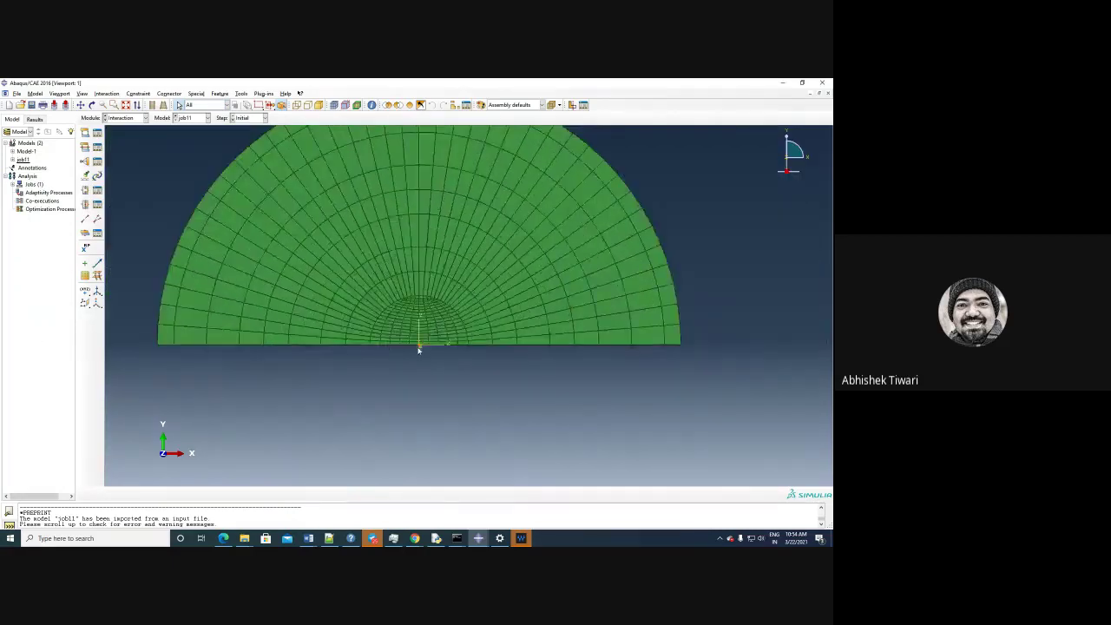
pyautogui.scroll(-2, 419, 349)
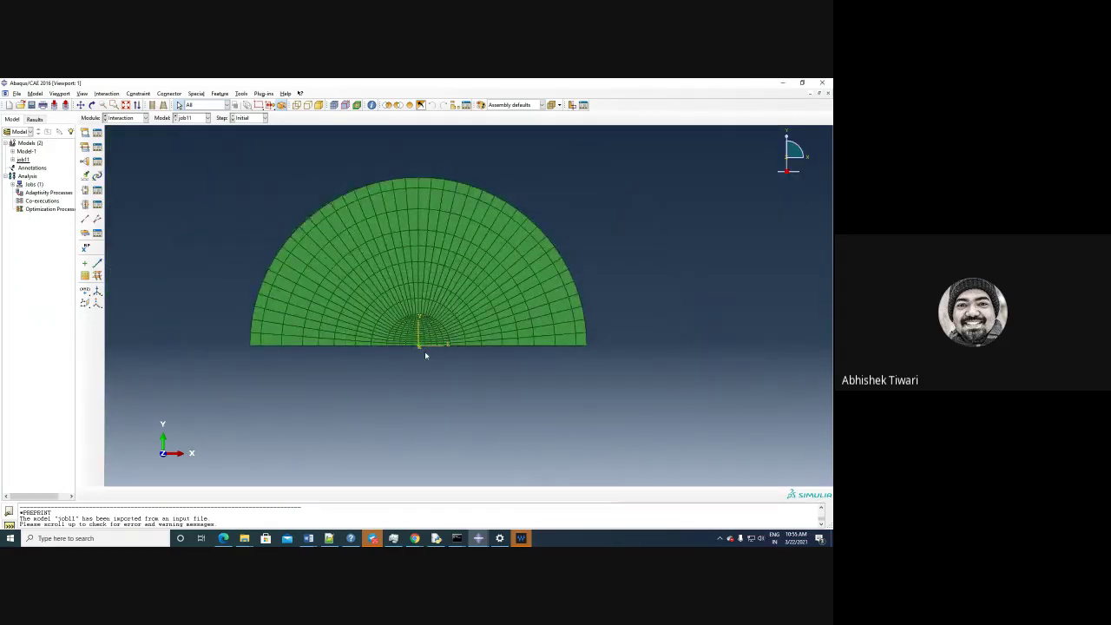
# Step: Review the settings of the existing history output request H-Output-1 in the job11 model
pyautogui.click(122, 118)
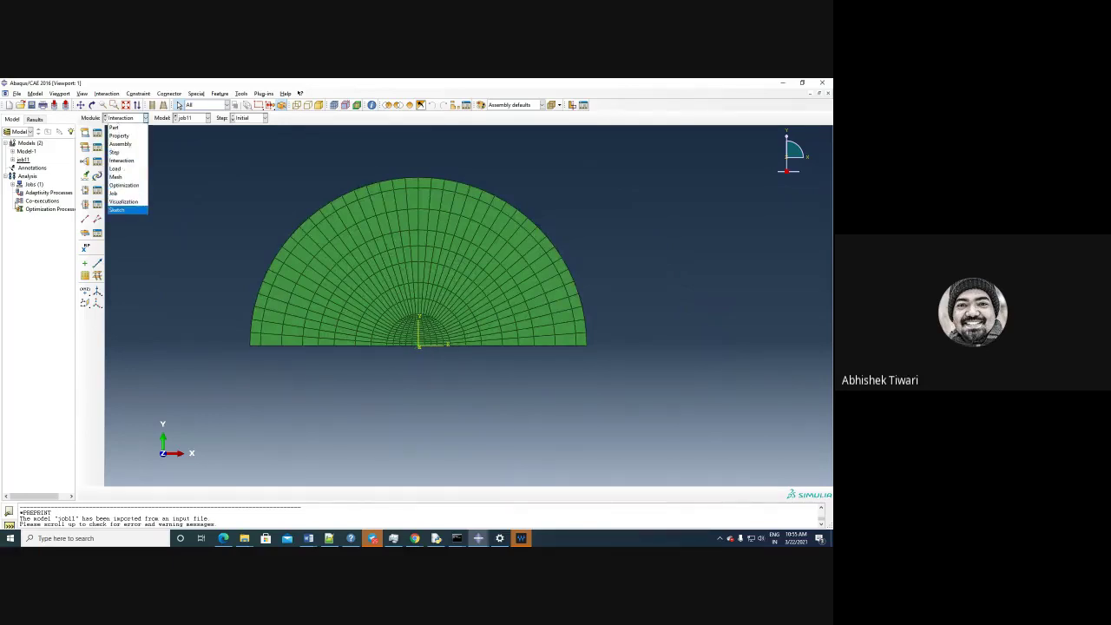
pyautogui.click(12, 163)
pyautogui.click(13, 160)
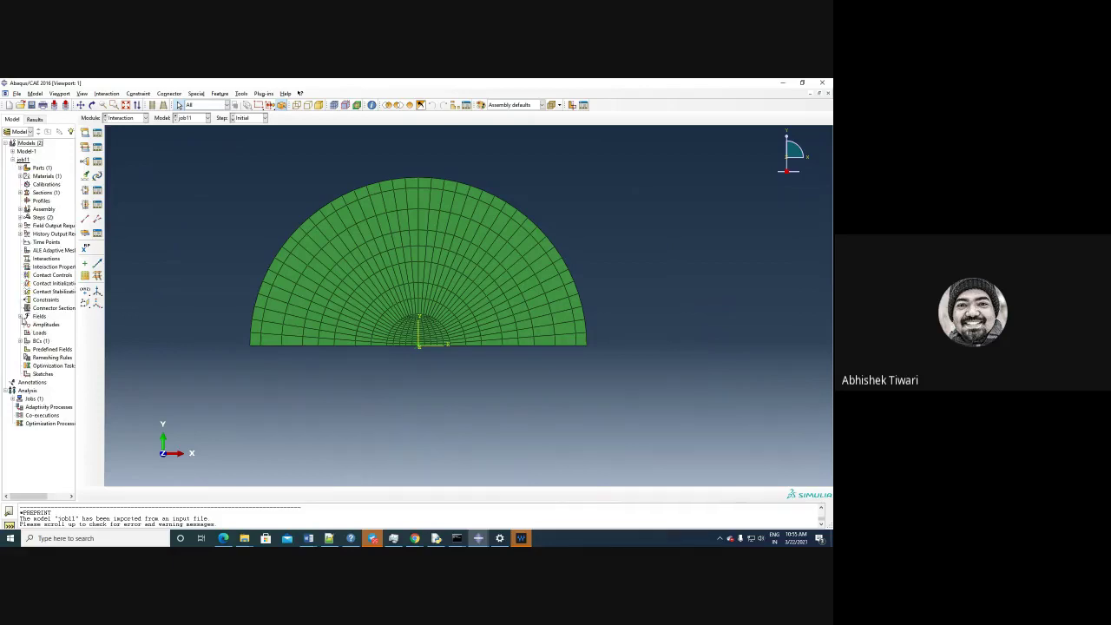
pyautogui.click(22, 317)
pyautogui.click(22, 318)
pyautogui.moveTo(78, 205); pyautogui.dragTo(145, 205)
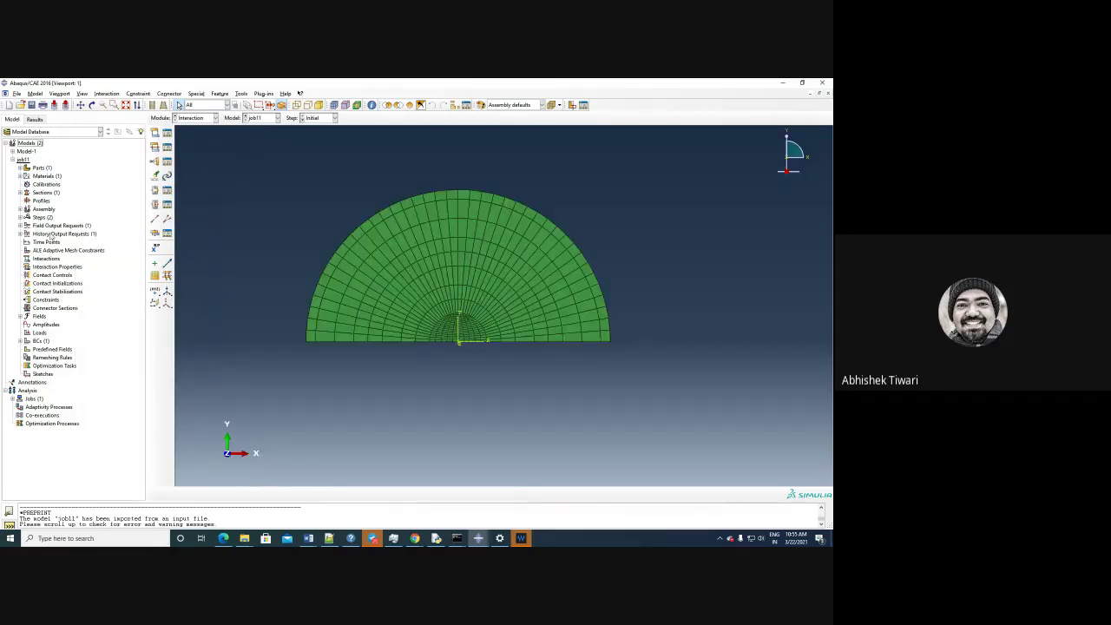
pyautogui.click(20, 233)
pyautogui.click(27, 242)
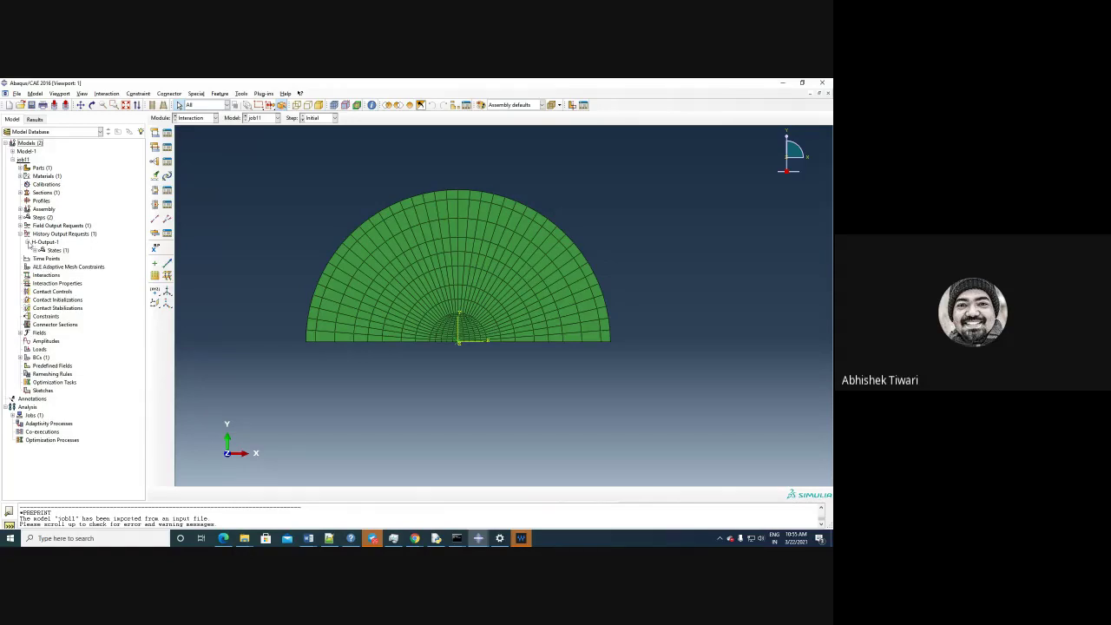
pyautogui.doubleClick(50, 247)
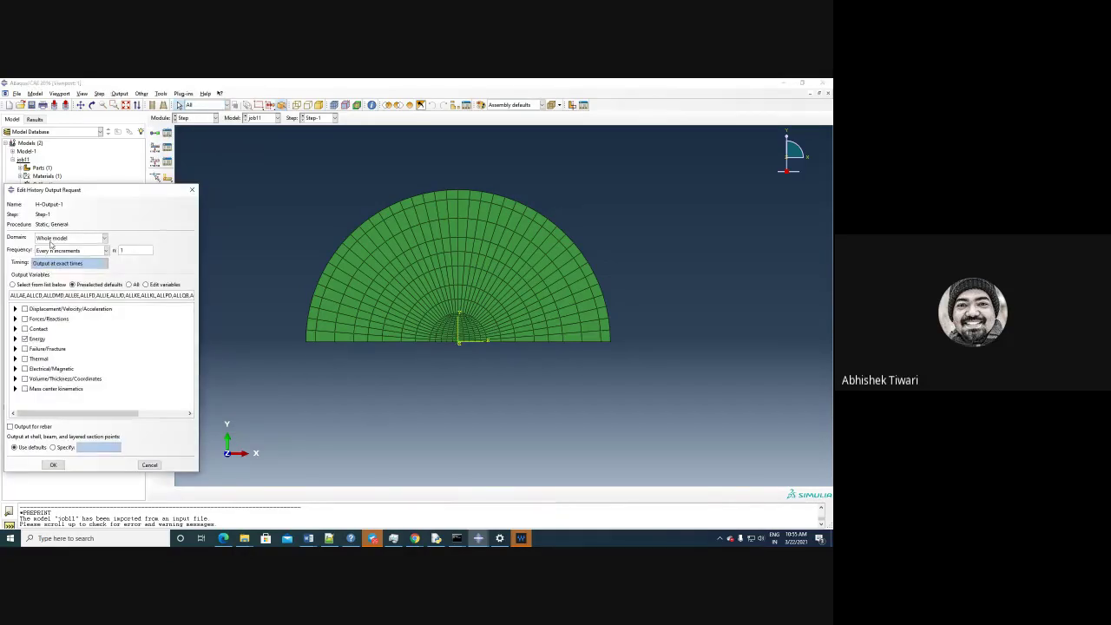
pyautogui.click(192, 189)
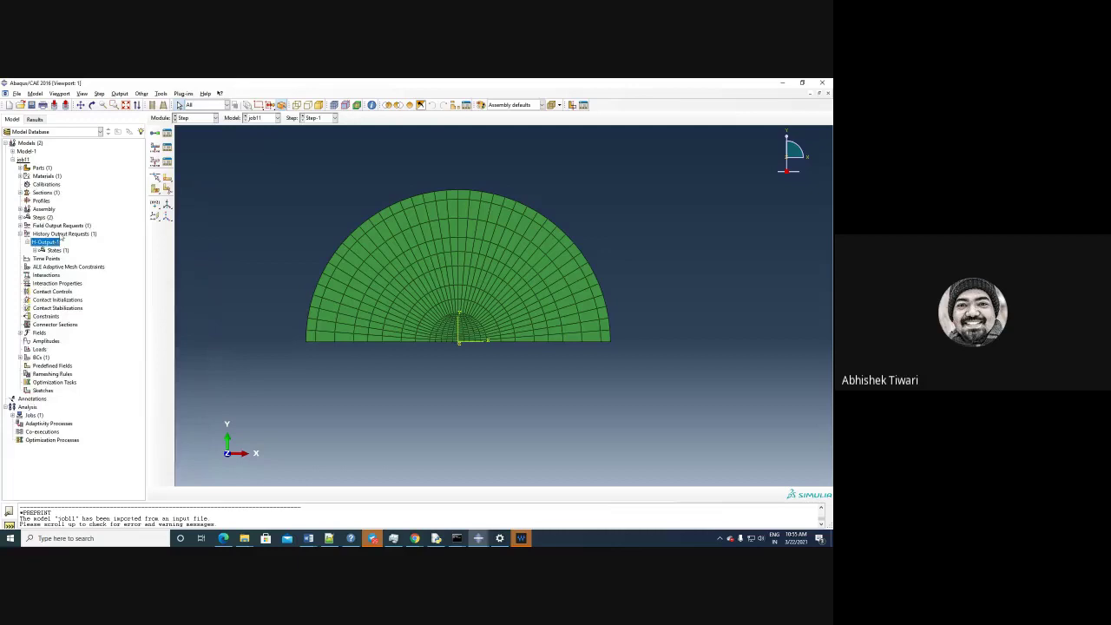
# Step: Start a new history output request for Step-1 with the crack Crack-1 as its domain
pyautogui.doubleClick(61, 235)
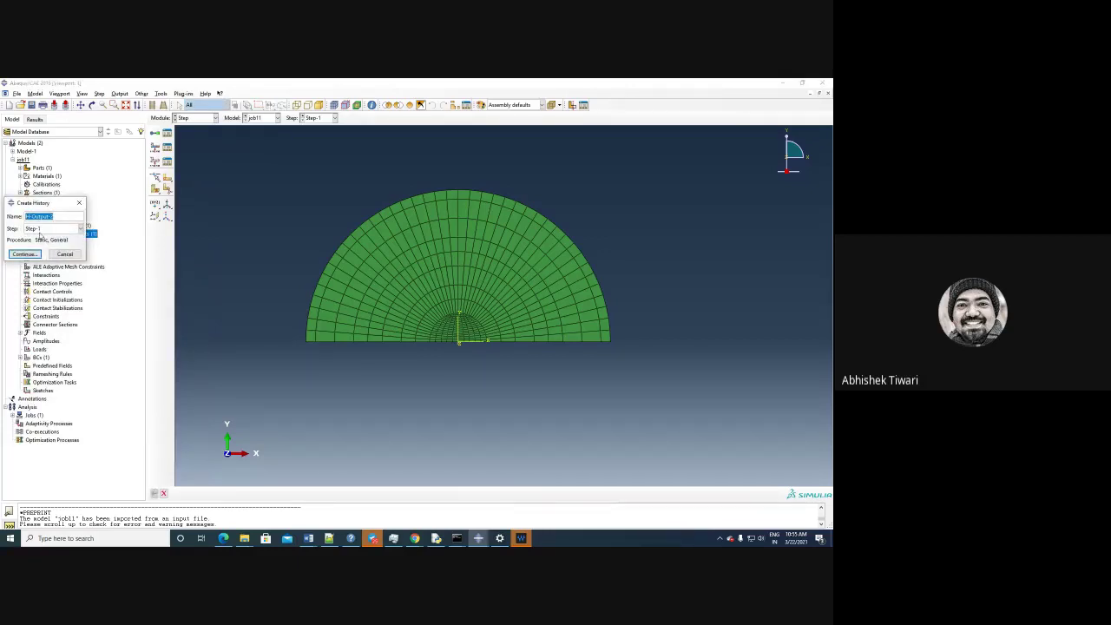
pyautogui.click(24, 254)
pyautogui.click(64, 238)
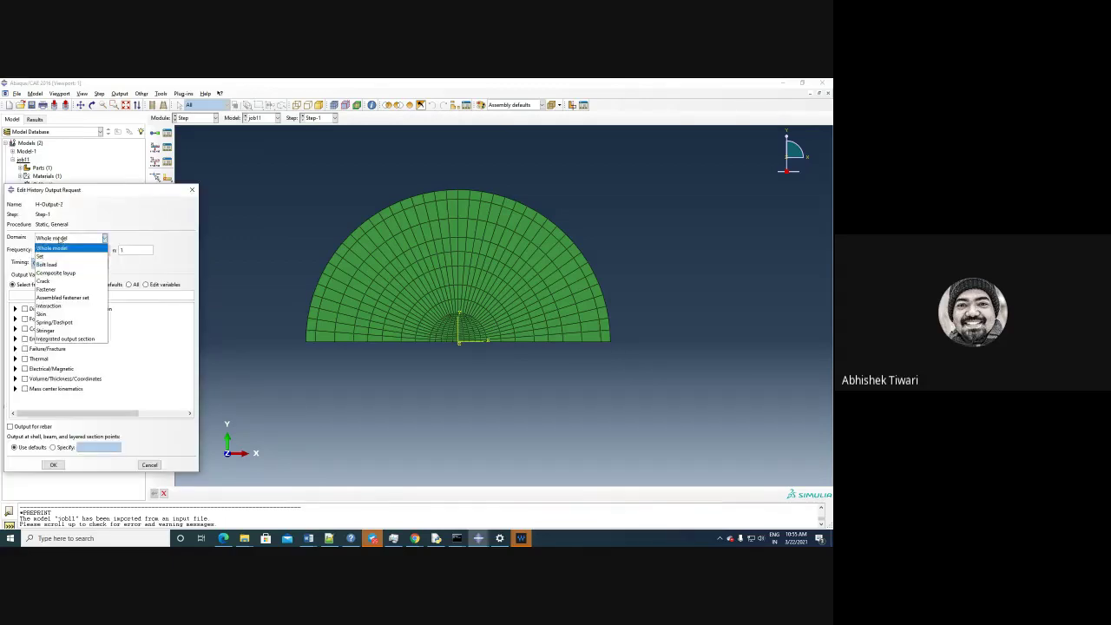
pyautogui.click(48, 281)
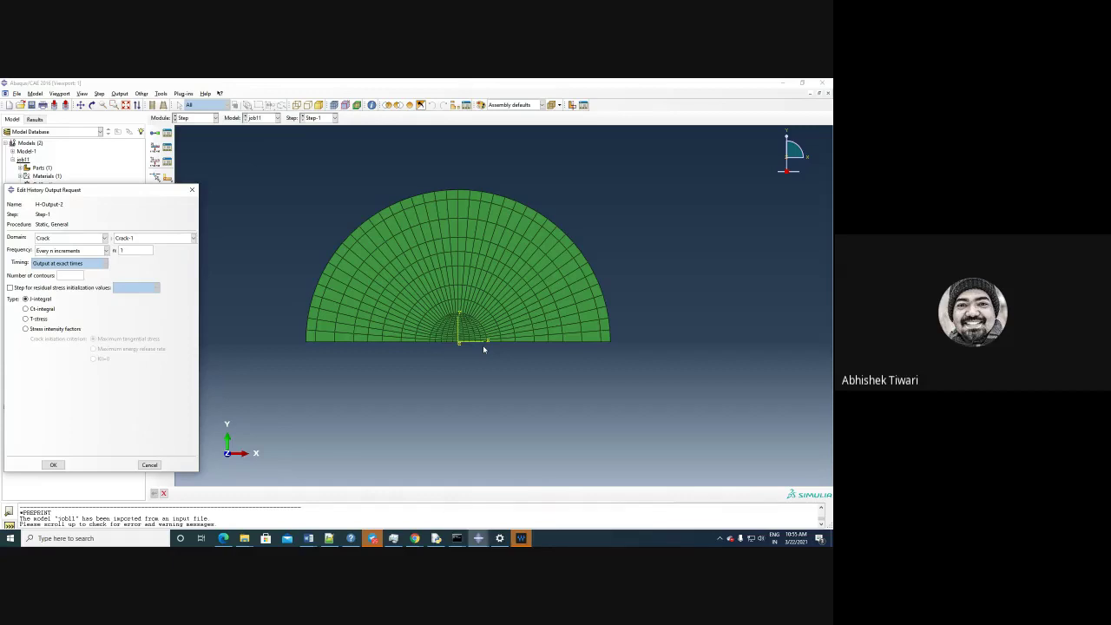
pyautogui.scroll(6, 484, 349)
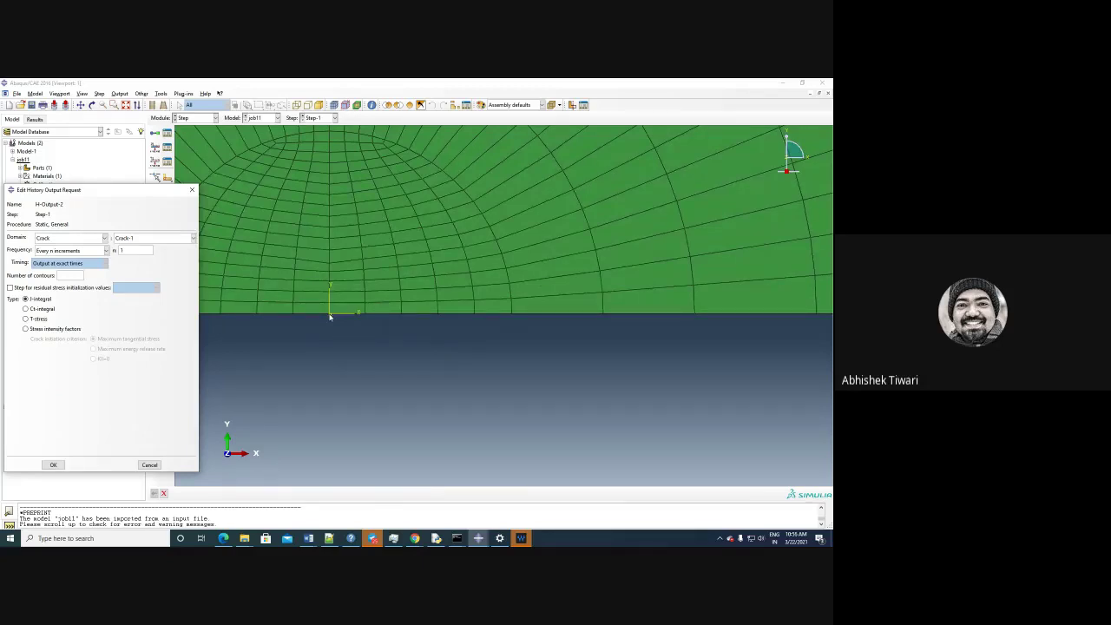
# Step: Stop sharing the screen in the Google Meet call
pyautogui.click(415, 538)
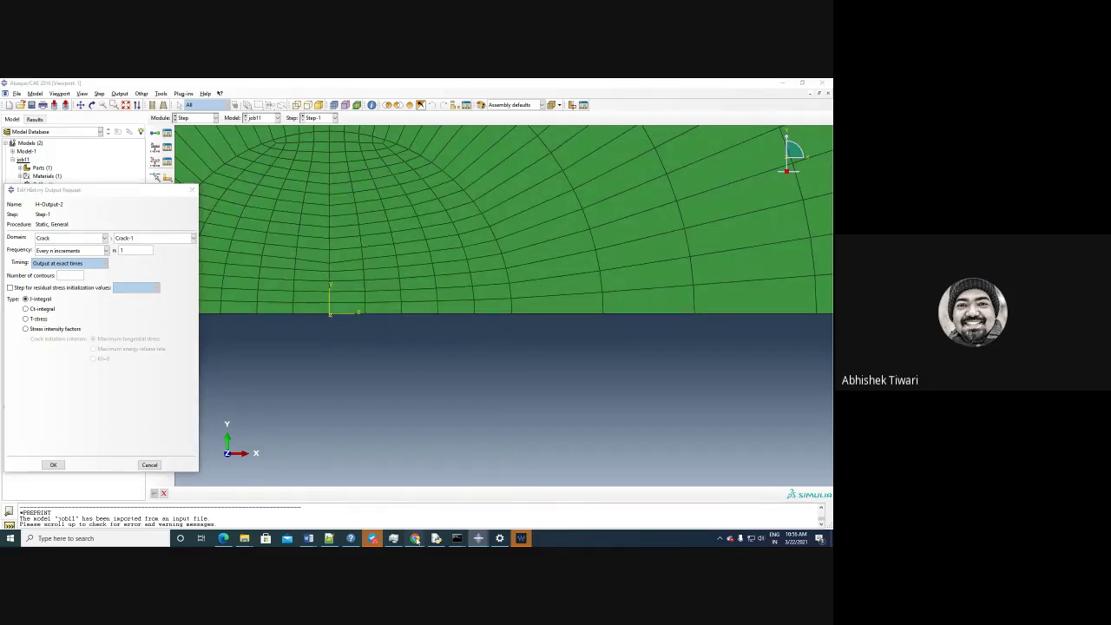
pyautogui.click(449, 503)
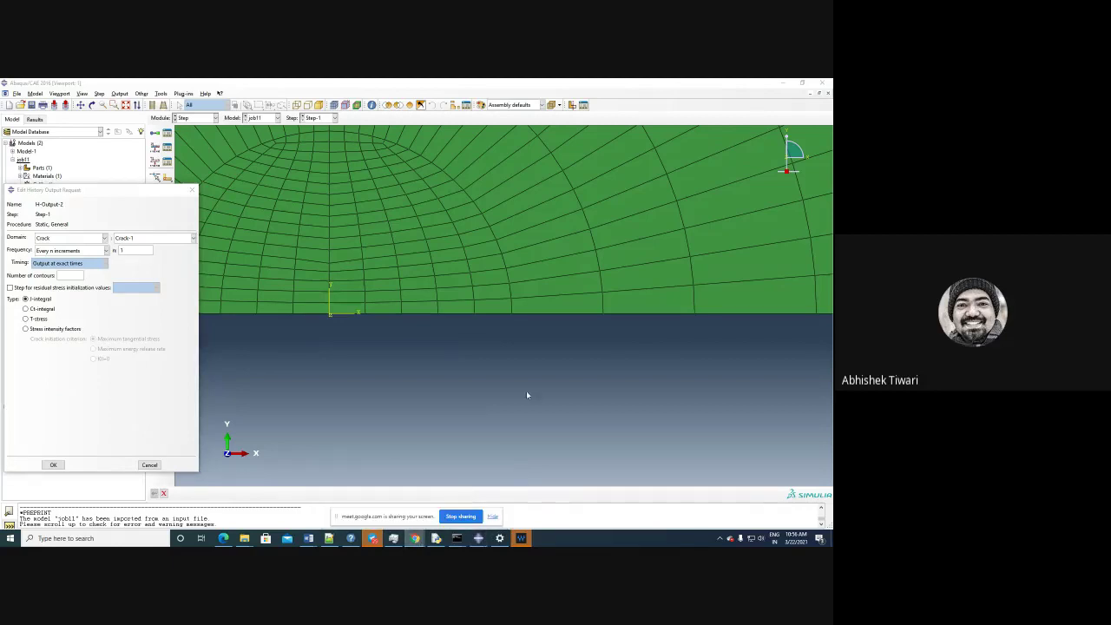
pyautogui.click(493, 518)
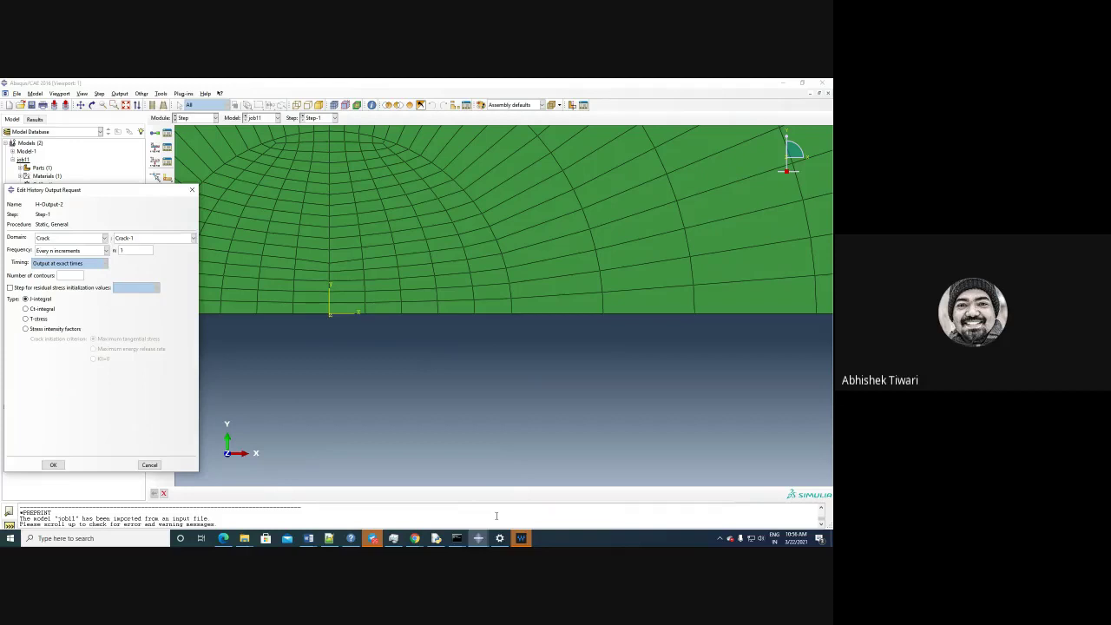
pyautogui.moveTo(409, 524)
pyautogui.click(460, 499)
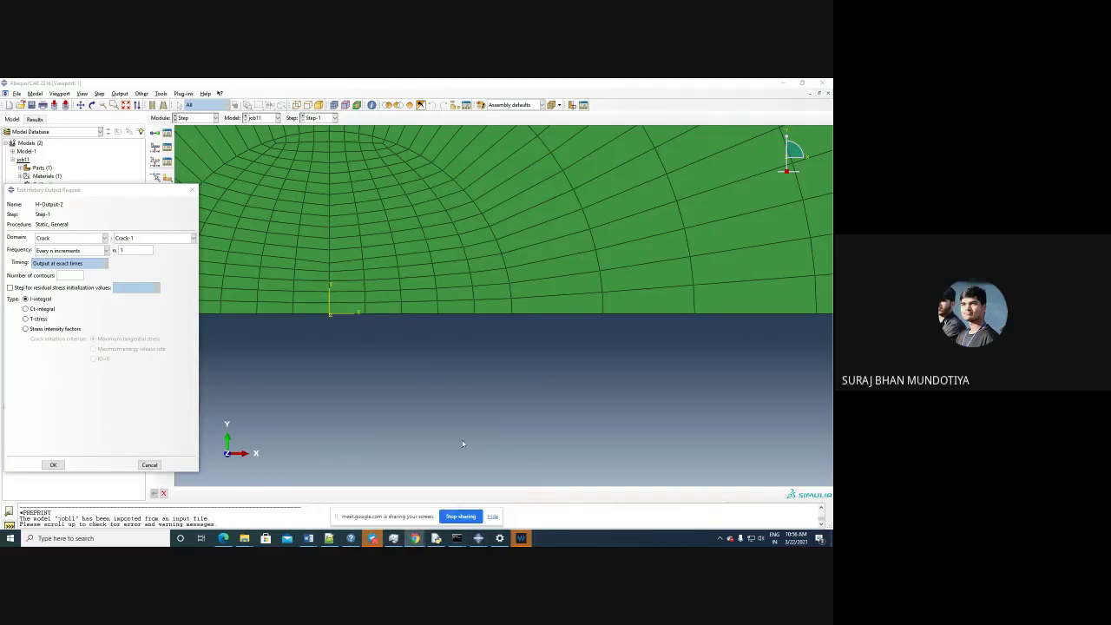
pyautogui.click(461, 516)
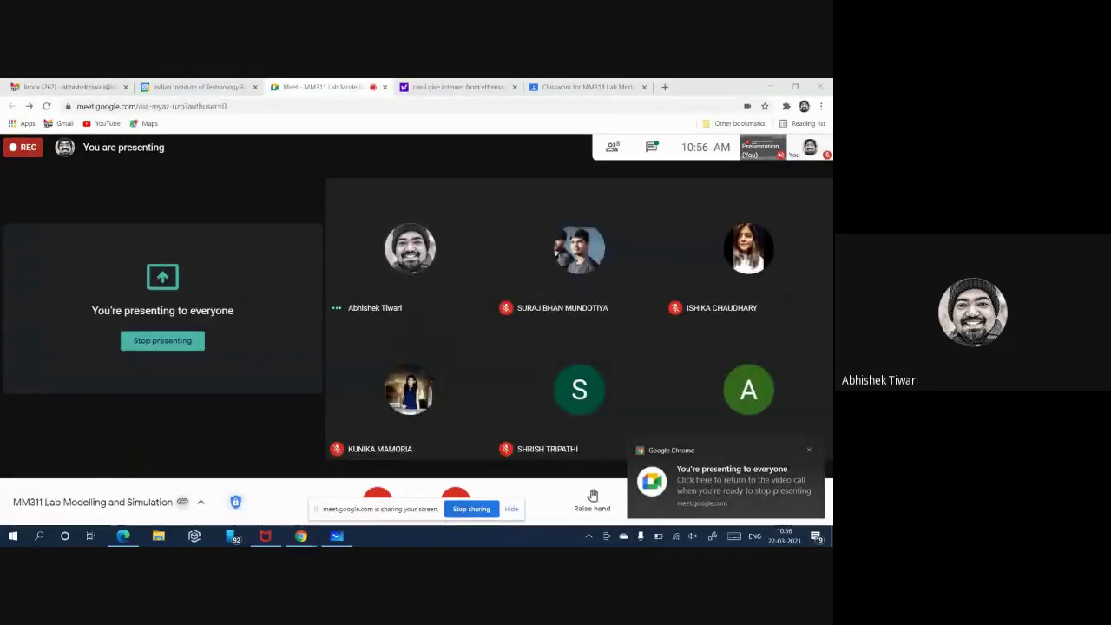
# Step: Switch to Microsoft Whiteboard and sketch an edge crack with a pointed tip in orange on a blank area of the canvas
pyautogui.hotkey('alt', 'Tab')
pyautogui.moveTo(417, 304); pyautogui.dragTo(702, 365)
pyautogui.scroll(-10, 376, 246)
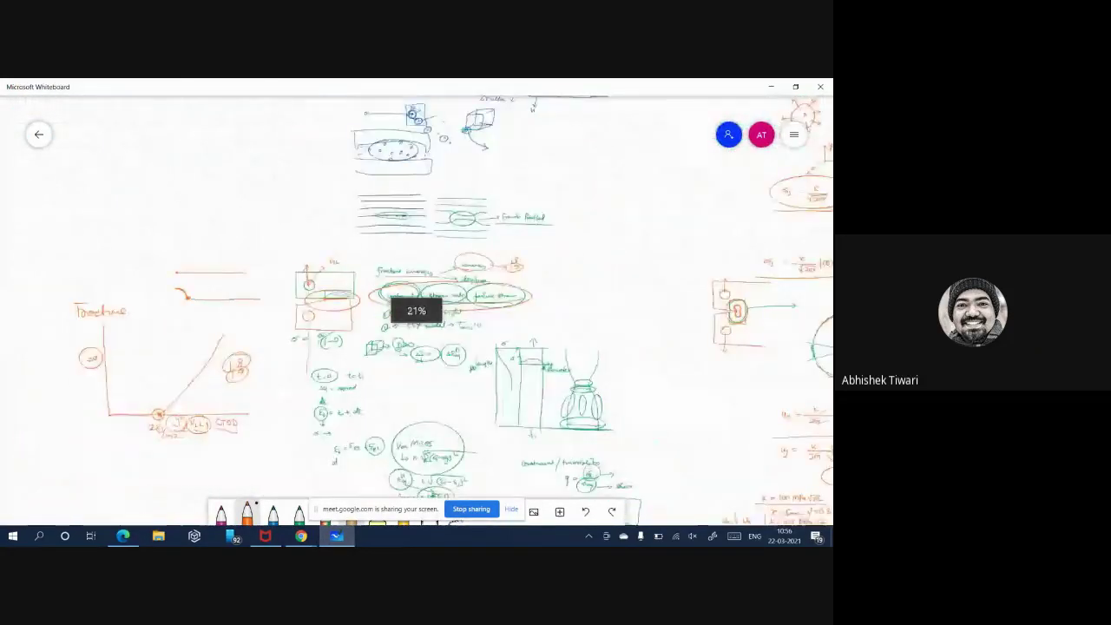
pyautogui.scroll(-3, 417, 303)
pyautogui.moveTo(347, 330); pyautogui.dragTo(714, 232)
pyautogui.scroll(3, 417, 304)
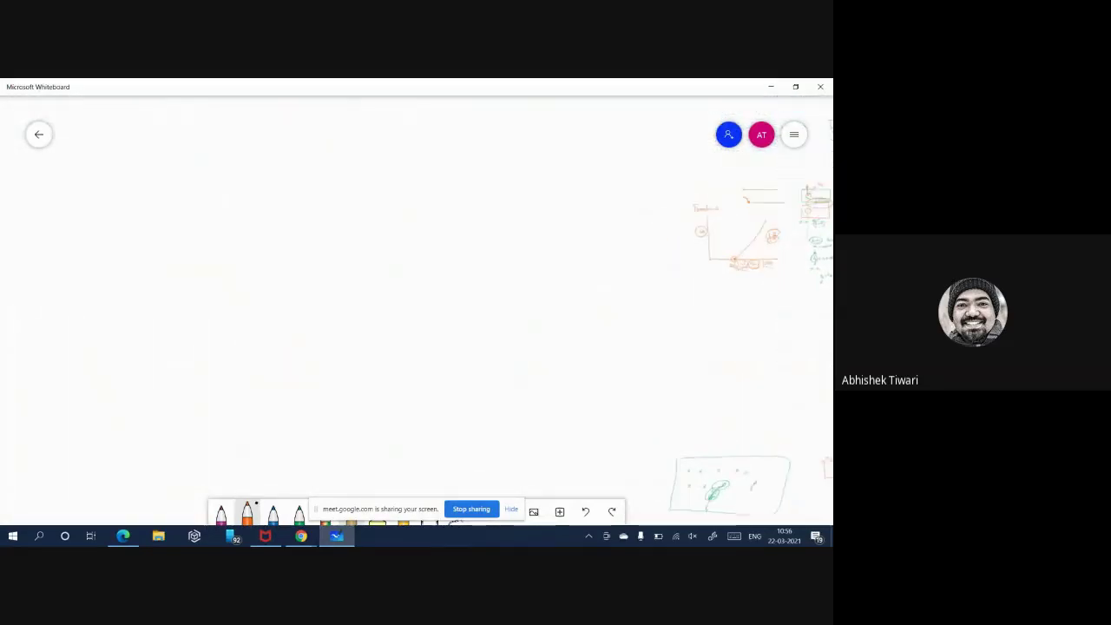
pyautogui.scroll(10, 417, 303)
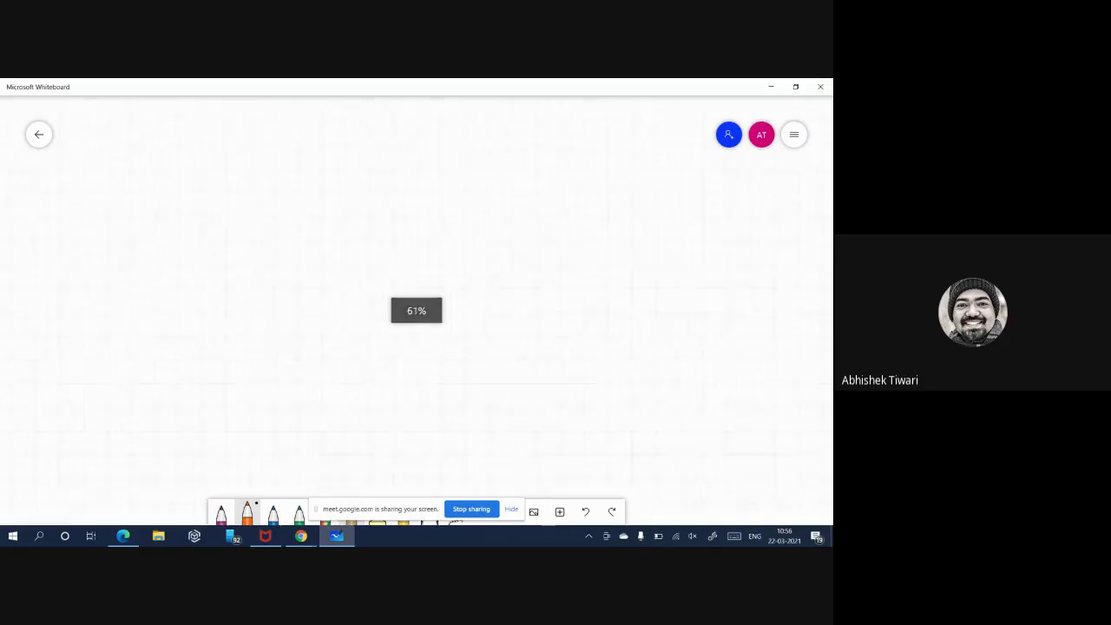
pyautogui.scroll(2, 417, 304)
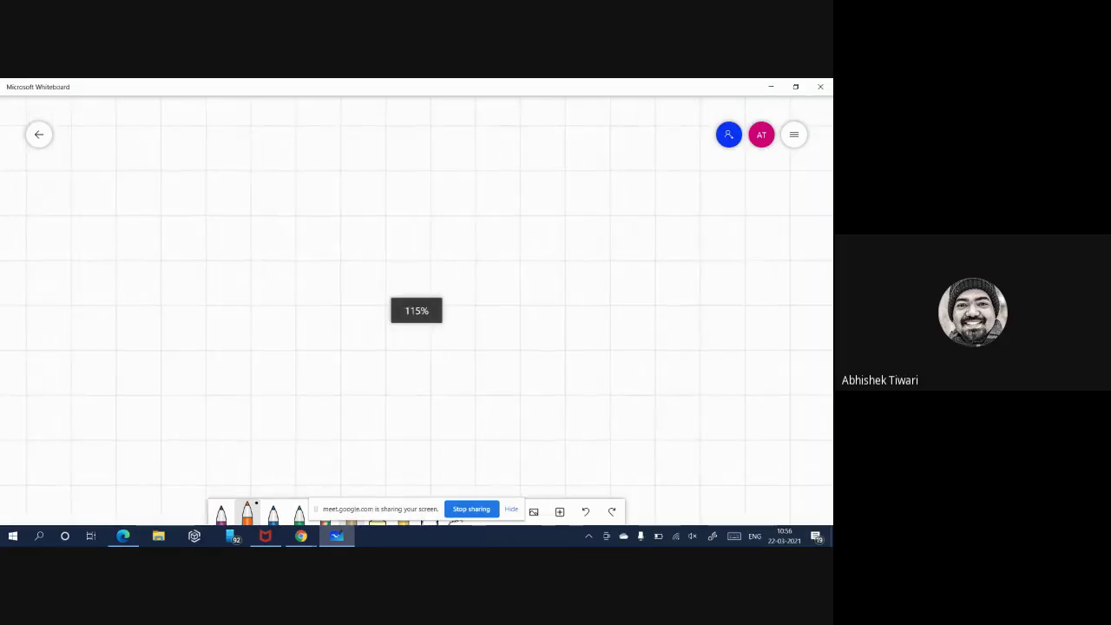
pyautogui.scroll(-1, 417, 304)
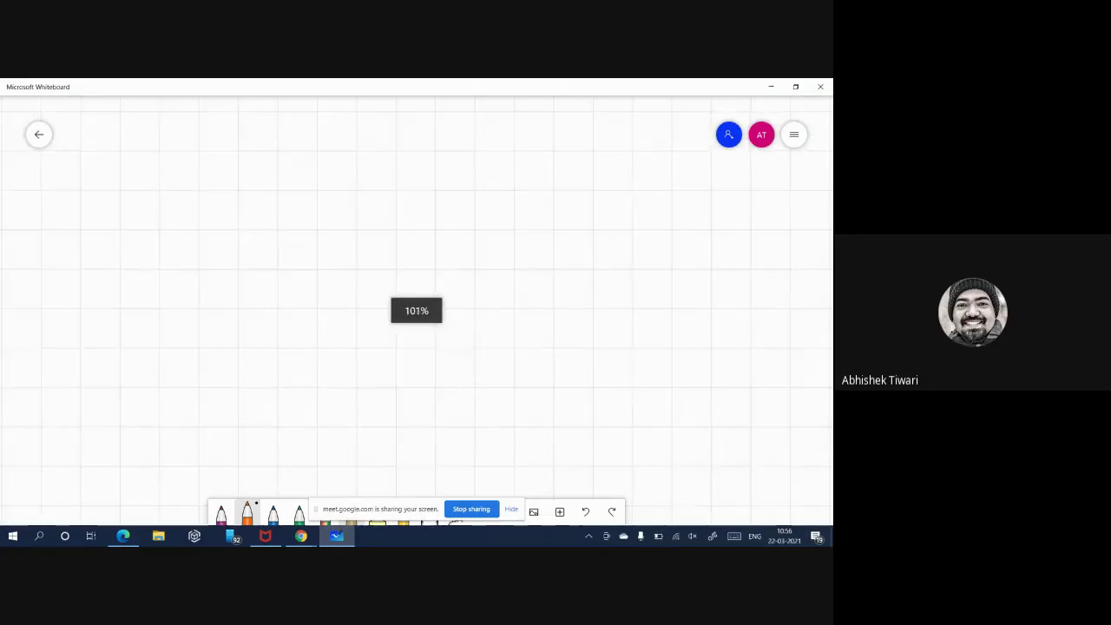
pyautogui.scroll(-1, 416, 304)
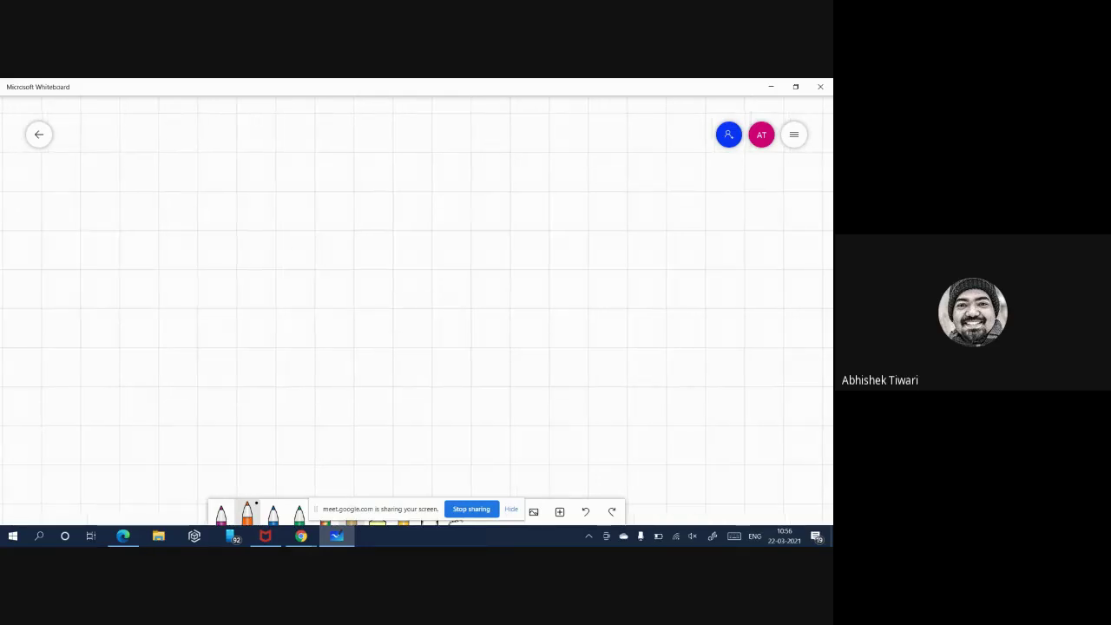
pyautogui.moveTo(239, 162)
pyautogui.mouseDown()
pyautogui.moveTo(246, 267)
pyautogui.moveTo(335, 275)
pyautogui.moveTo(239, 303)
pyautogui.moveTo(251, 410)
pyautogui.mouseUp()
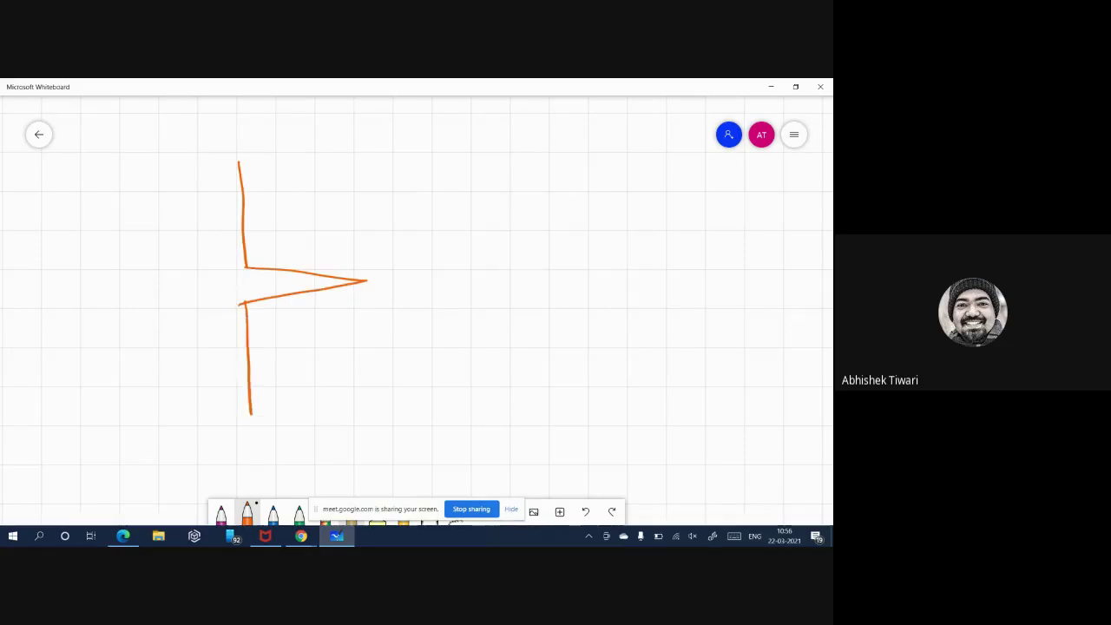
# Step: Write the J-integral equation J = ∫Γ (w dy − T ∂u/∂x ds) beside the crack sketch
pyautogui.moveTo(511, 174)
pyautogui.mouseDown()
pyautogui.moveTo(495, 191)
pyautogui.moveTo(532, 181)
pyautogui.moveTo(541, 216)
pyautogui.mouseUp()
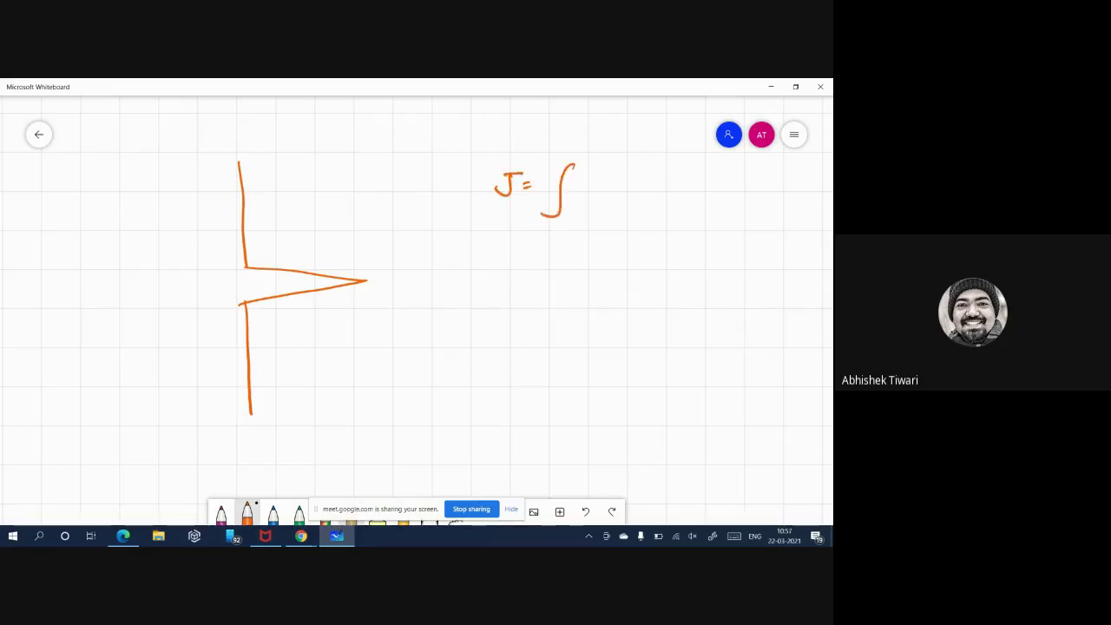
pyautogui.moveTo(544, 227)
pyautogui.mouseDown()
pyautogui.moveTo(543, 237)
pyautogui.moveTo(553, 224)
pyautogui.mouseUp()
pyautogui.moveTo(572, 186); pyautogui.dragTo(602, 198)
pyautogui.moveTo(605, 184); pyautogui.dragTo(604, 210)
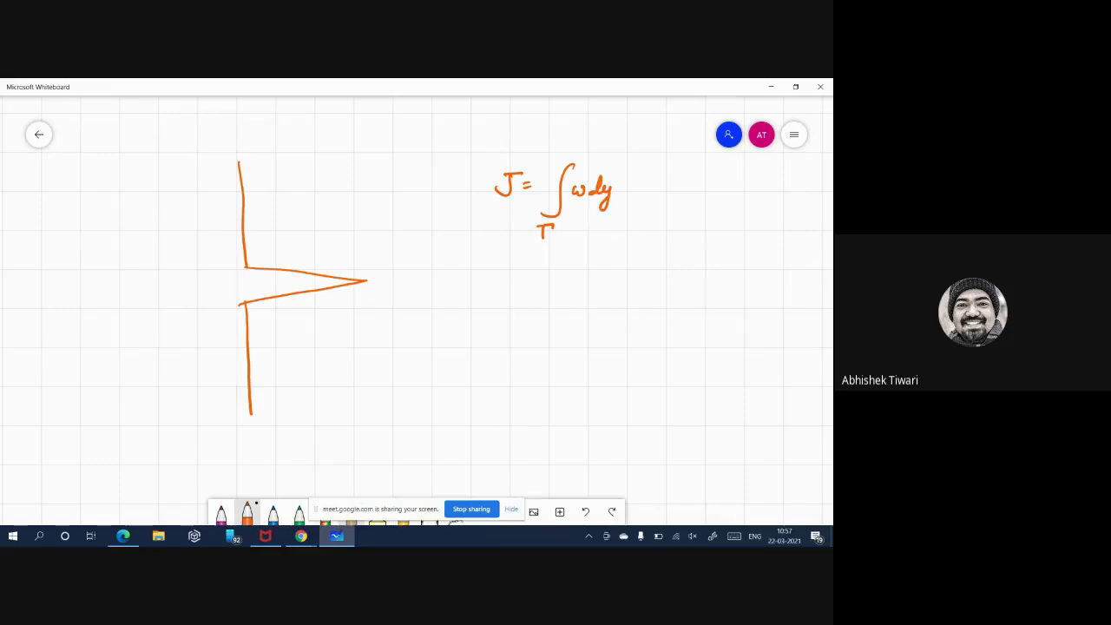
pyautogui.moveTo(622, 191)
pyautogui.mouseDown()
pyautogui.moveTo(663, 198)
pyautogui.moveTo(678, 180)
pyautogui.moveTo(716, 194)
pyautogui.mouseUp()
pyautogui.moveTo(693, 201)
pyautogui.mouseDown()
pyautogui.moveTo(684, 209)
pyautogui.moveTo(706, 210)
pyautogui.moveTo(731, 179)
pyautogui.moveTo(734, 200)
pyautogui.mouseUp()
pyautogui.moveTo(575, 172); pyautogui.dragTo(570, 207)
pyautogui.moveTo(749, 173); pyautogui.dragTo(748, 209)
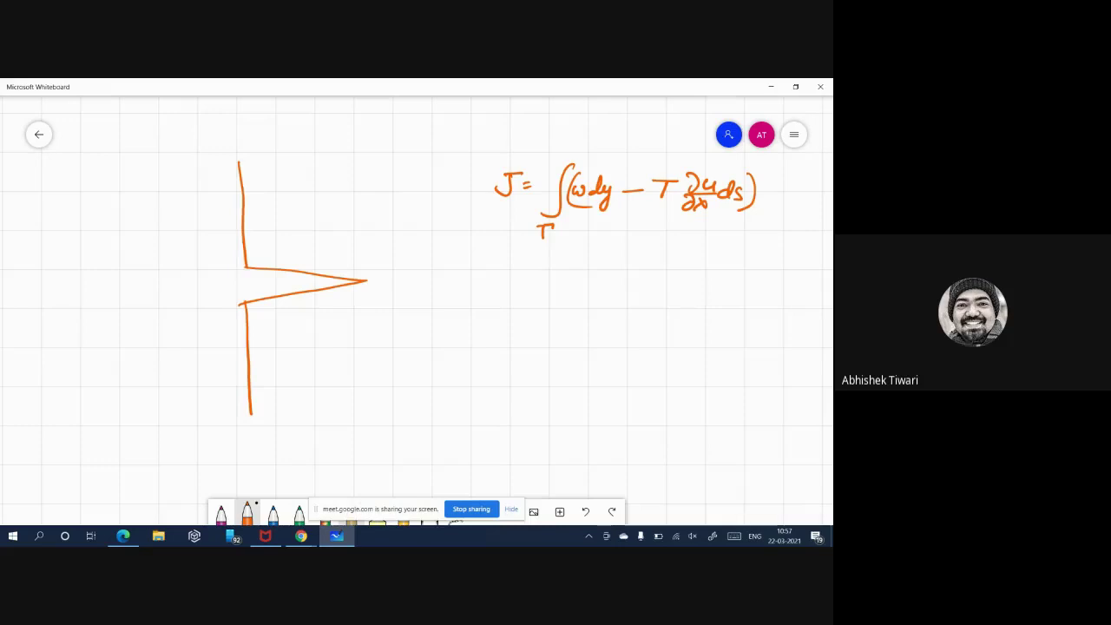
# Step: Write K and the crack-tip stress equation σij = K/√(2πr) f(θ) below the J-integral, with the K in the fraction circled
pyautogui.hscroll(1, 416, 304)
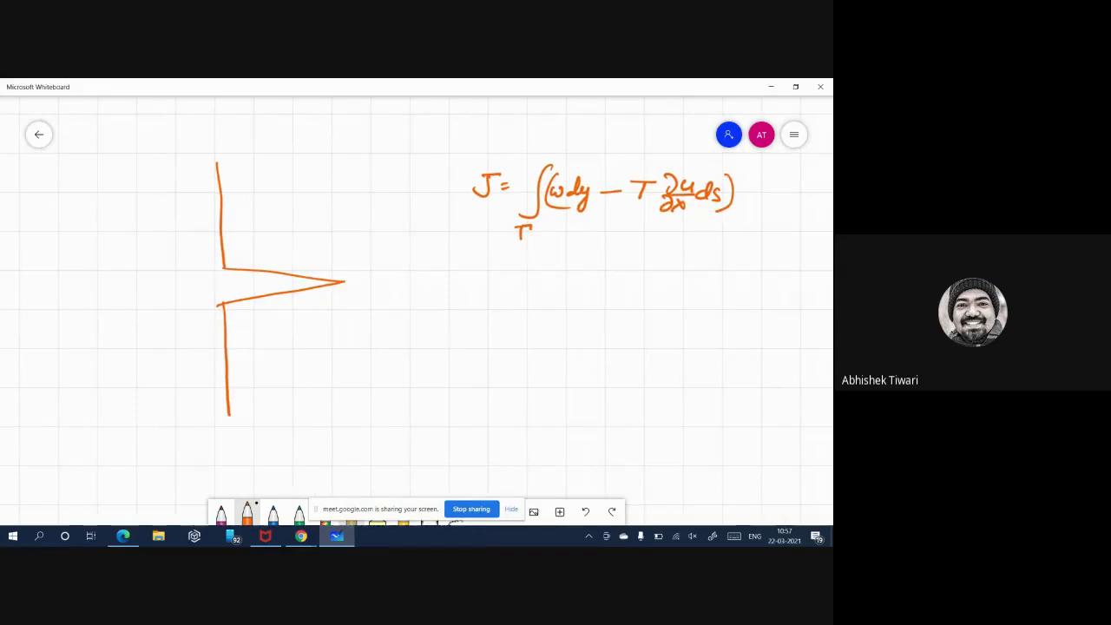
pyautogui.hscroll(1, 416, 304)
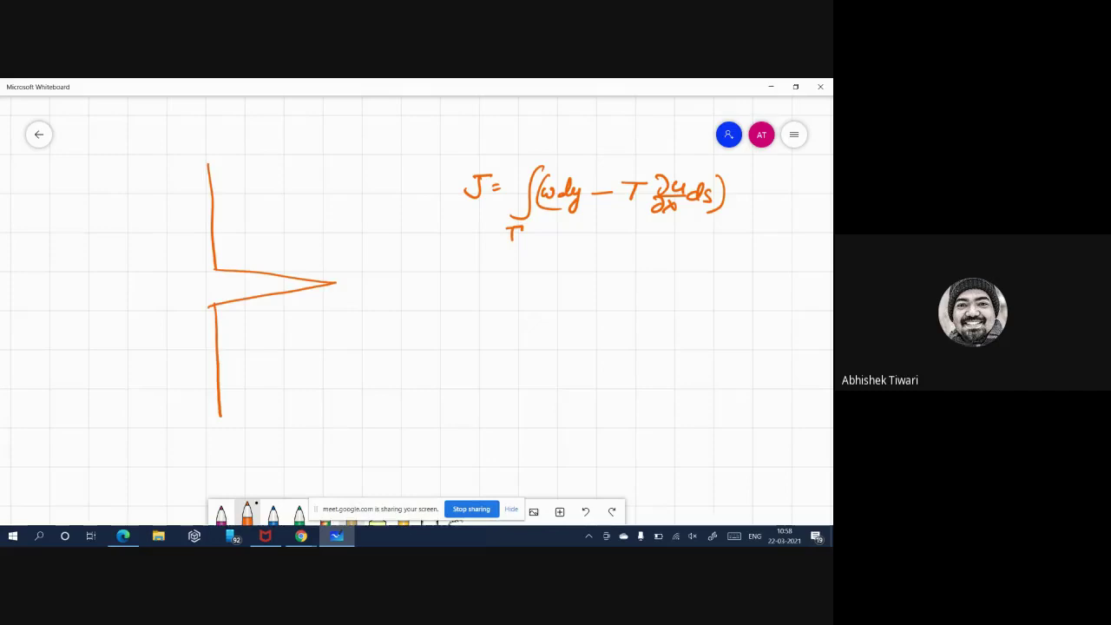
pyautogui.moveTo(610, 263); pyautogui.dragTo(606, 284)
pyautogui.moveTo(621, 264)
pyautogui.mouseDown()
pyautogui.moveTo(608, 316)
pyautogui.moveTo(664, 321)
pyautogui.mouseUp()
pyautogui.moveTo(654, 325)
pyautogui.mouseDown()
pyautogui.moveTo(667, 325)
pyautogui.moveTo(621, 344)
pyautogui.mouseUp()
pyautogui.moveTo(700, 304)
pyautogui.mouseDown()
pyautogui.moveTo(698, 323)
pyautogui.moveTo(743, 326)
pyautogui.mouseUp()
pyautogui.moveTo(684, 338)
pyautogui.mouseDown()
pyautogui.moveTo(694, 350)
pyautogui.moveTo(743, 328)
pyautogui.moveTo(730, 352)
pyautogui.mouseUp()
pyautogui.moveTo(722, 344); pyautogui.dragTo(735, 354)
pyautogui.moveTo(742, 350); pyautogui.dragTo(764, 342)
pyautogui.moveTo(784, 314); pyautogui.dragTo(782, 335)
pyautogui.moveTo(793, 318); pyautogui.dragTo(797, 325)
pyautogui.moveTo(800, 314); pyautogui.dragTo(800, 340)
# Step: Link the circled K by arrows to σ√(πa) f(a/w), and underline both terms of the J-integral
pyautogui.moveTo(739, 321); pyautogui.dragTo(758, 279)
pyautogui.moveTo(773, 267)
pyautogui.mouseDown()
pyautogui.moveTo(768, 281)
pyautogui.moveTo(805, 259)
pyautogui.moveTo(804, 276)
pyautogui.mouseUp()
pyautogui.moveTo(802, 266); pyautogui.dragTo(810, 276)
pyautogui.moveTo(797, 281)
pyautogui.mouseDown()
pyautogui.moveTo(792, 302)
pyautogui.moveTo(804, 310)
pyautogui.moveTo(811, 297)
pyautogui.moveTo(830, 299)
pyautogui.mouseUp()
pyautogui.moveTo(828, 310); pyautogui.dragTo(818, 319)
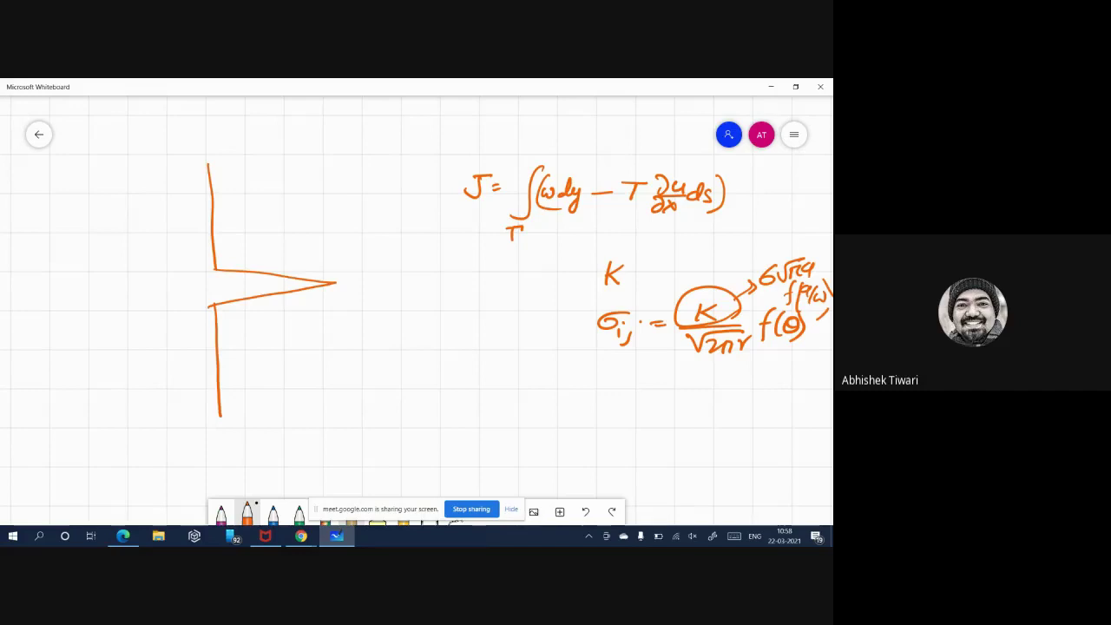
pyautogui.moveTo(714, 316)
pyautogui.mouseDown()
pyautogui.moveTo(764, 301)
pyautogui.moveTo(757, 319)
pyautogui.mouseUp()
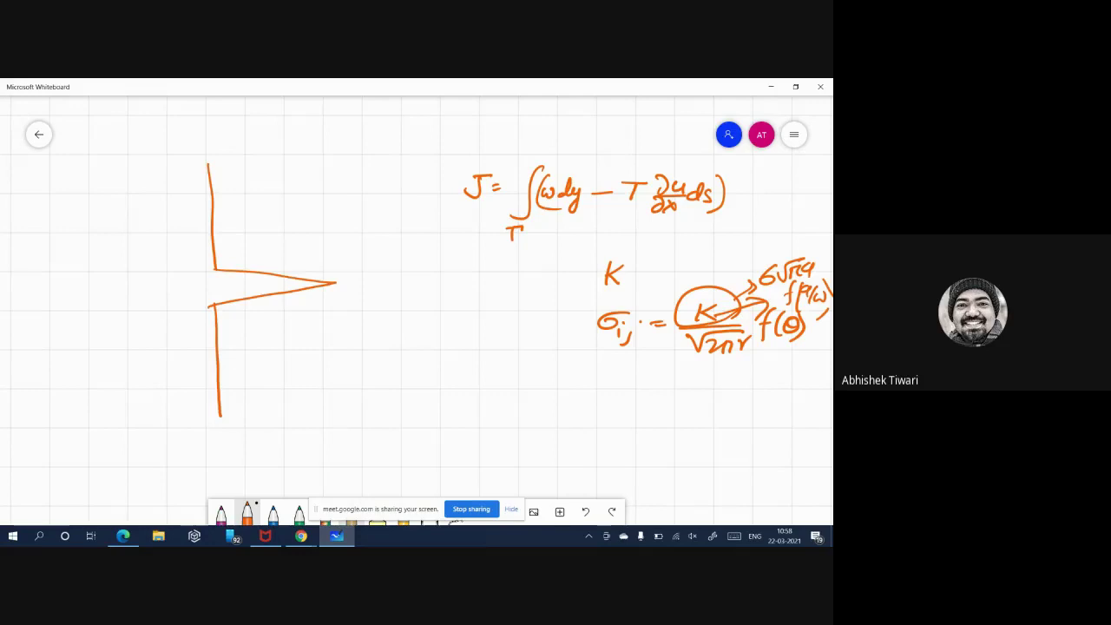
pyautogui.moveTo(533, 223); pyautogui.dragTo(710, 225)
# Step: Draw a circular contour Γ with a direction arrow below the stress equation, and begin a line integral over Γ beside it
pyautogui.scroll(-3, 417, 304)
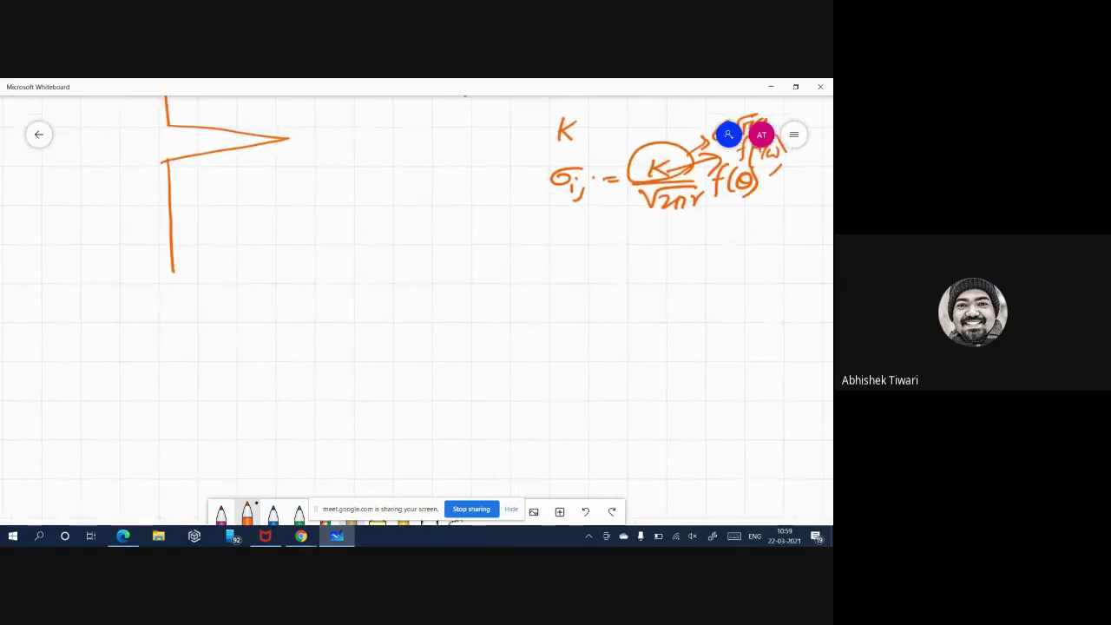
pyautogui.moveTo(467, 268)
pyautogui.mouseDown()
pyautogui.moveTo(484, 244)
pyautogui.moveTo(577, 276)
pyautogui.moveTo(460, 300)
pyautogui.moveTo(466, 259)
pyautogui.mouseUp()
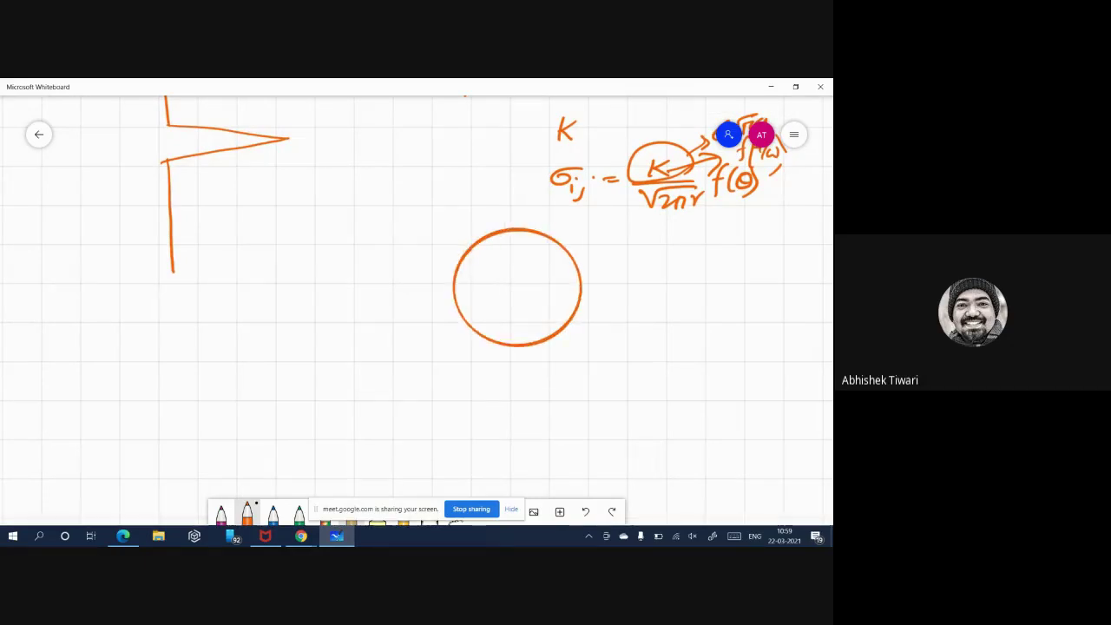
pyautogui.moveTo(605, 277)
pyautogui.mouseDown()
pyautogui.moveTo(630, 275)
pyautogui.moveTo(623, 280)
pyautogui.mouseUp()
pyautogui.moveTo(675, 250)
pyautogui.mouseDown()
pyautogui.moveTo(653, 295)
pyautogui.moveTo(661, 309)
pyautogui.moveTo(675, 306)
pyautogui.mouseUp()
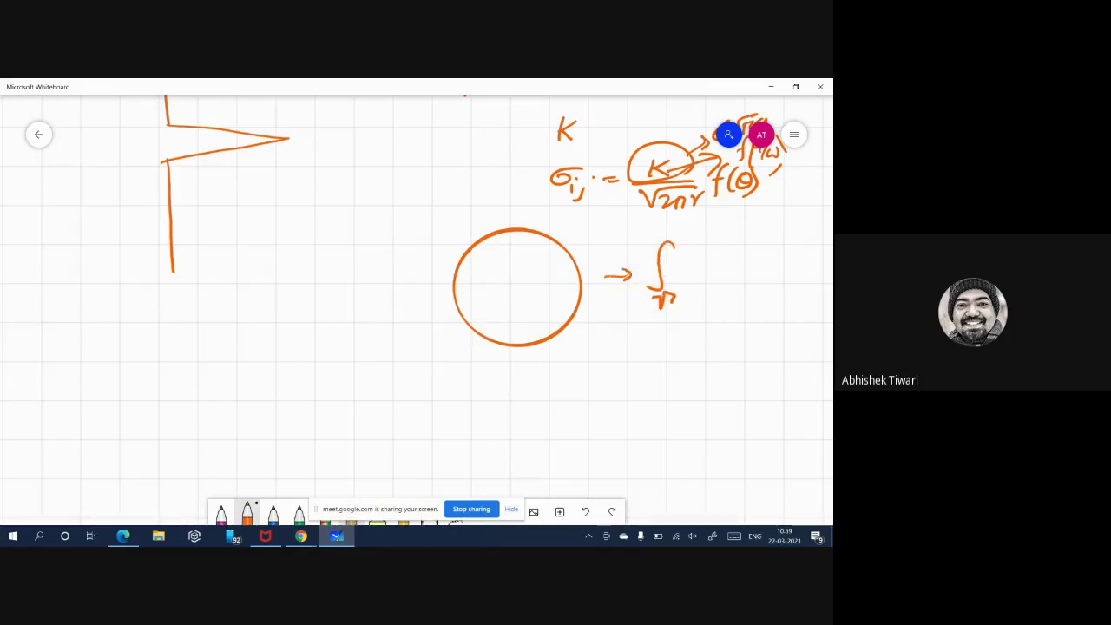
pyautogui.moveTo(495, 355)
pyautogui.mouseDown()
pyautogui.moveTo(512, 363)
pyautogui.moveTo(558, 342)
pyautogui.mouseUp()
pyautogui.press('super+a')
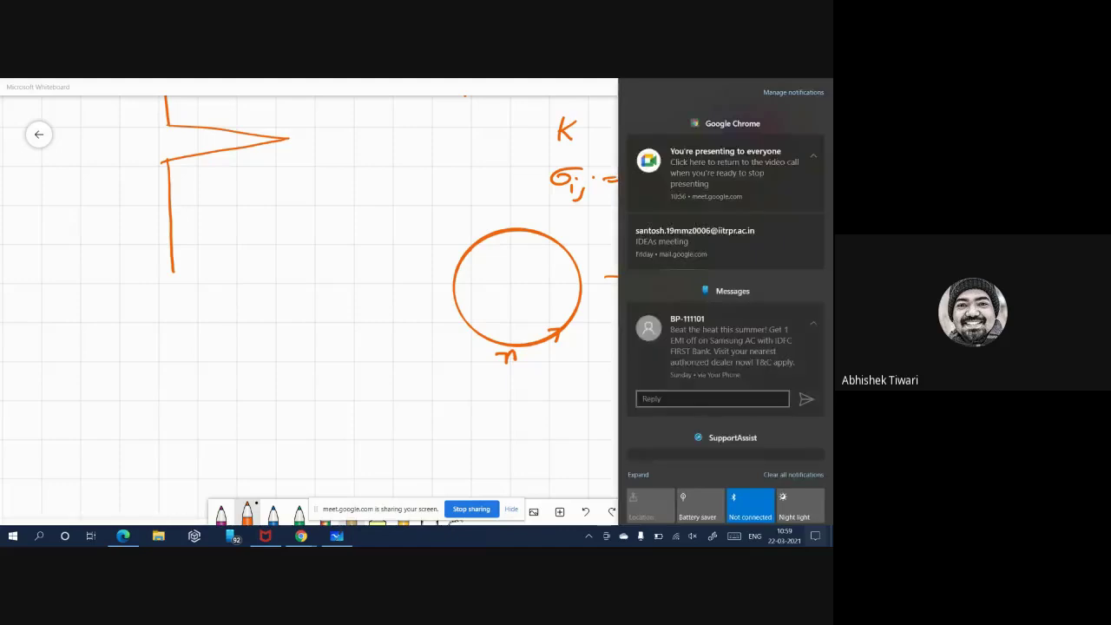
pyautogui.press('Escape')
# Step: Complete the line integral as F·dr = 0, draw the radius r inside the circle, and add an arrow beneath the integral
pyautogui.moveTo(679, 257); pyautogui.dragTo(691, 258)
pyautogui.moveTo(682, 259)
pyautogui.mouseDown()
pyautogui.moveTo(682, 276)
pyautogui.moveTo(690, 267)
pyautogui.mouseUp()
pyautogui.click(694, 269)
pyautogui.moveTo(516, 285)
pyautogui.mouseDown()
pyautogui.moveTo(575, 270)
pyautogui.moveTo(563, 280)
pyautogui.moveTo(533, 273)
pyautogui.moveTo(543, 265)
pyautogui.mouseUp()
pyautogui.moveTo(709, 264)
pyautogui.mouseDown()
pyautogui.moveTo(702, 271)
pyautogui.moveTo(755, 264)
pyautogui.mouseUp()
pyautogui.moveTo(741, 271); pyautogui.dragTo(771, 263)
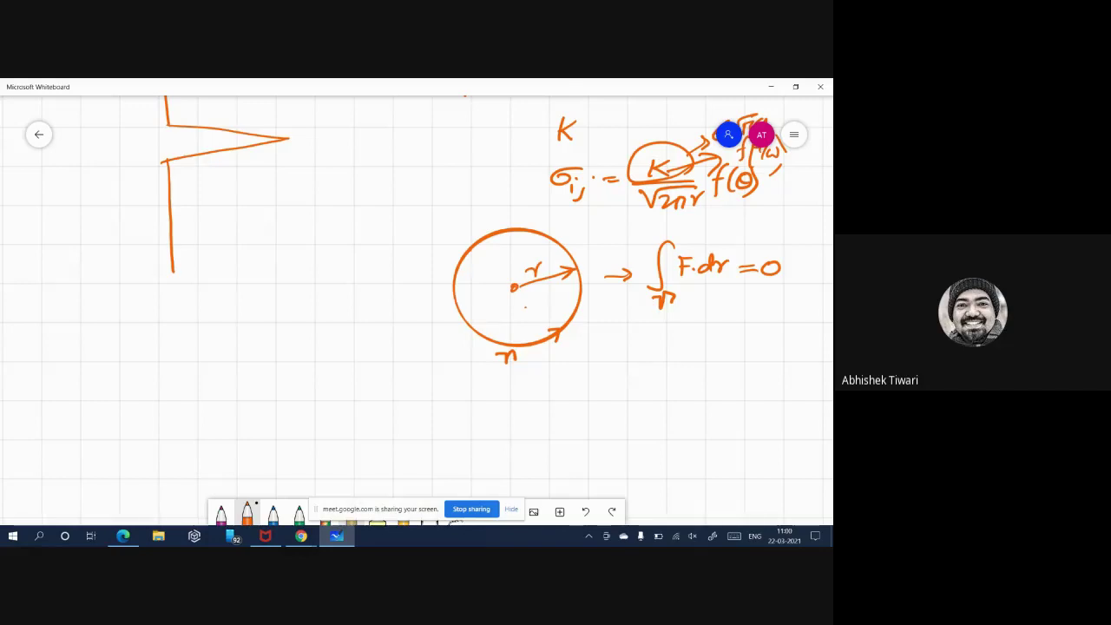
pyautogui.moveTo(682, 295)
pyautogui.mouseDown()
pyautogui.moveTo(761, 301)
pyautogui.moveTo(750, 307)
pyautogui.mouseUp()
# Step: Mark a charge q+ inside the circular contour and replace the integral's zero result with a non-zero symbol
pyautogui.moveTo(382, 260); pyautogui.dragTo(446, 454)
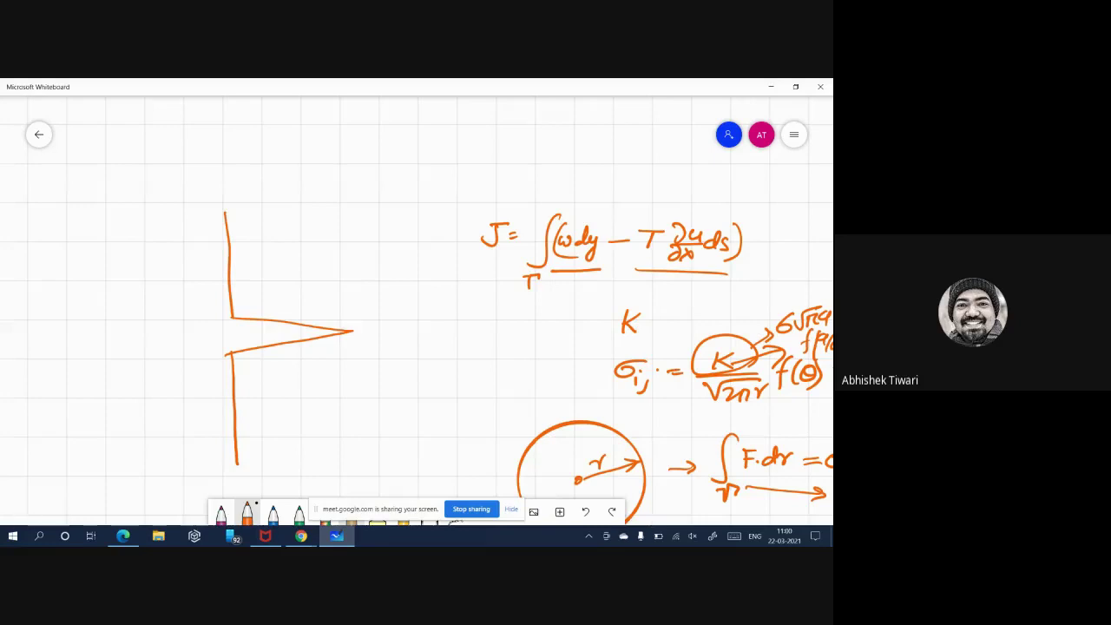
pyautogui.moveTo(556, 348); pyautogui.dragTo(473, 242)
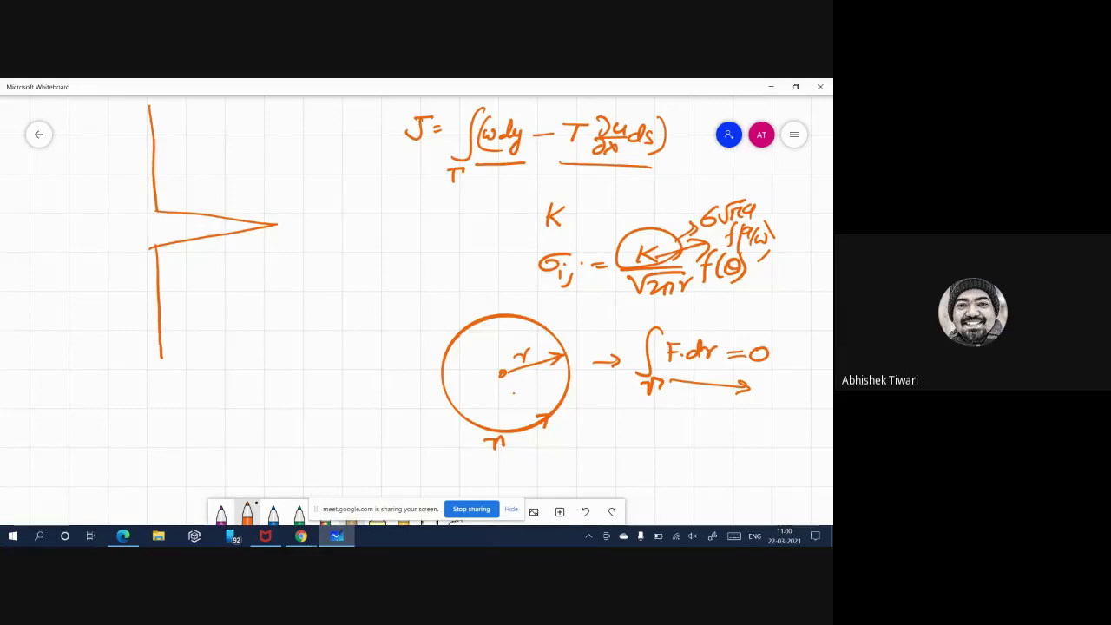
pyautogui.moveTo(513, 391)
pyautogui.mouseDown()
pyautogui.moveTo(510, 405)
pyautogui.moveTo(530, 392)
pyautogui.mouseUp()
pyautogui.moveTo(524, 387); pyautogui.dragTo(524, 397)
pyautogui.moveTo(756, 351); pyautogui.dragTo(777, 380)
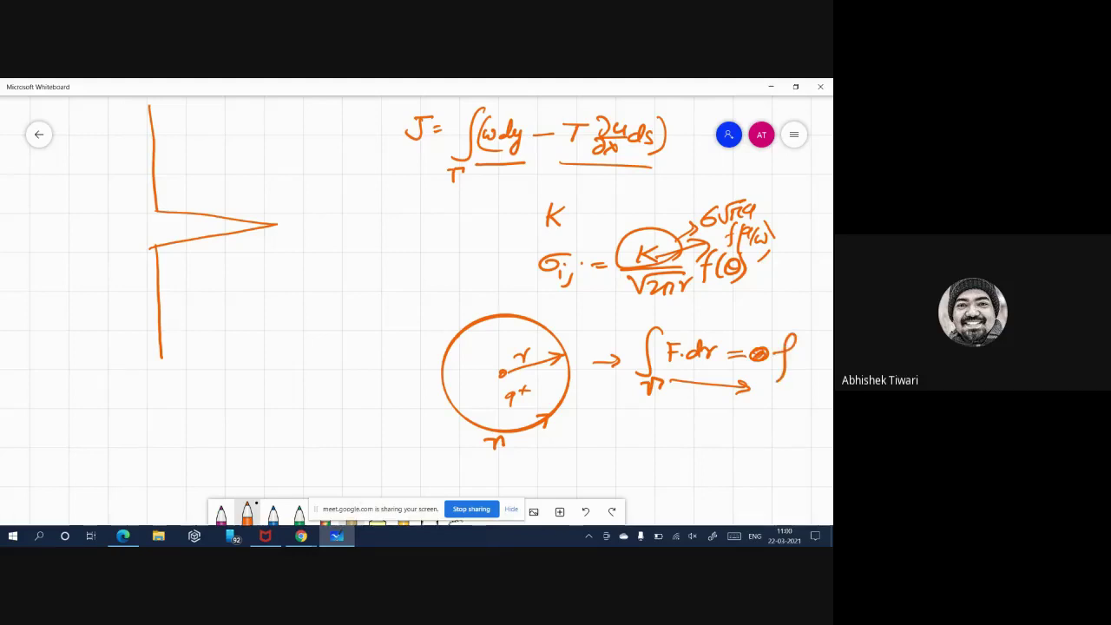
# Step: Add a second direction arrow at the top of the circular contour and write the negative of the result symbol below the integral
pyautogui.moveTo(506, 313); pyautogui.dragTo(510, 329)
pyautogui.moveTo(725, 427); pyautogui.dragTo(748, 427)
pyautogui.moveTo(771, 422); pyautogui.dragTo(760, 458)
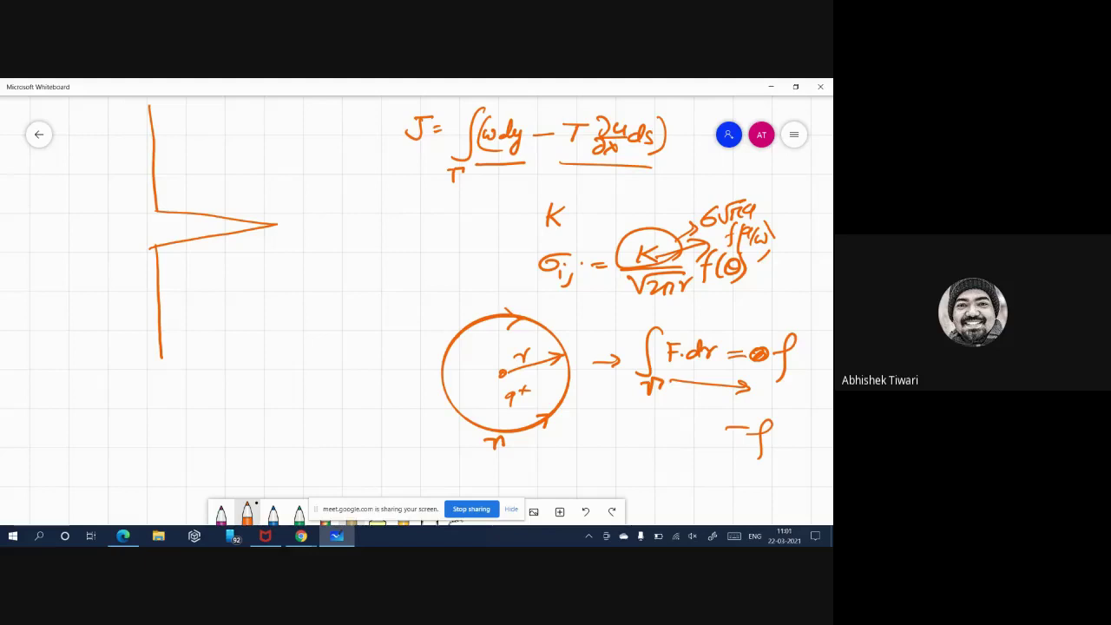
# Step: Draw a circular contour around the tip of the first crack sketch and label it Γ
pyautogui.moveTo(239, 231)
pyautogui.mouseDown()
pyautogui.moveTo(245, 254)
pyautogui.moveTo(312, 255)
pyautogui.moveTo(321, 186)
pyautogui.moveTo(237, 219)
pyautogui.mouseUp()
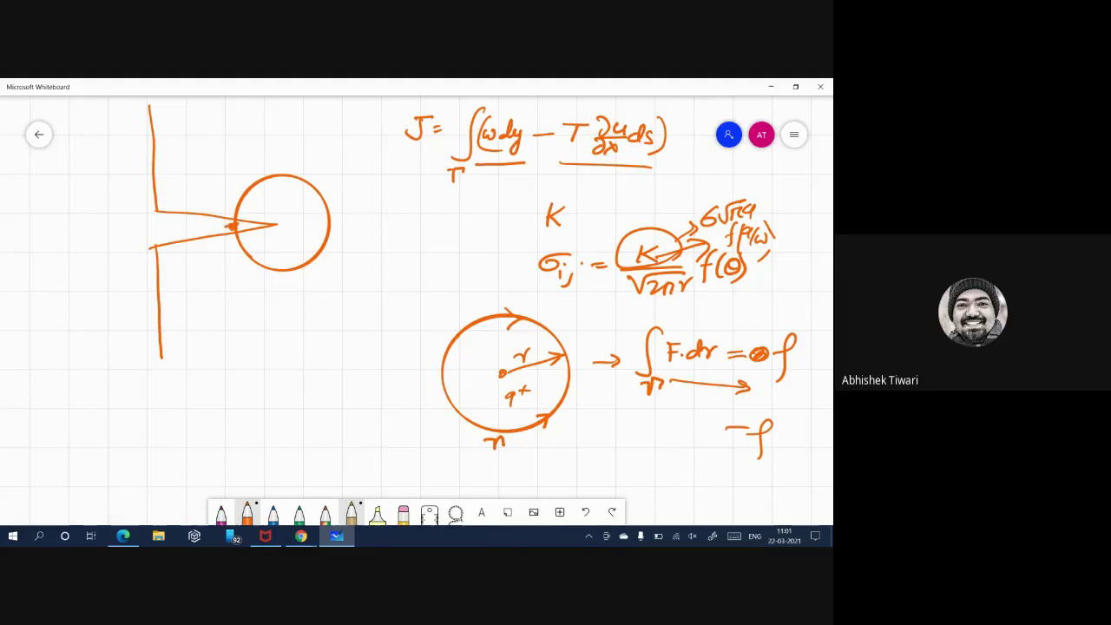
pyautogui.moveTo(271, 280); pyautogui.dragTo(293, 283)
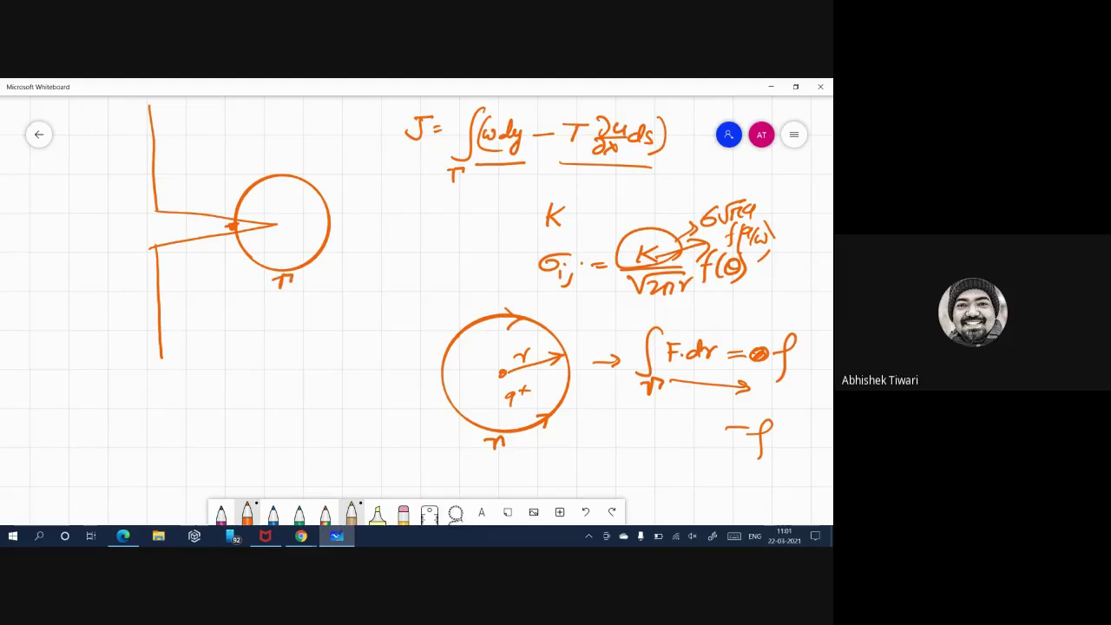
pyautogui.click(278, 223)
# Step: Sketch a second edge crack on a blank area, with a straight line ahead of its tip and crossing mesh lines above it
pyautogui.moveTo(675, 141)
pyautogui.mouseDown()
pyautogui.moveTo(698, 145)
pyautogui.moveTo(657, 179)
pyautogui.mouseUp()
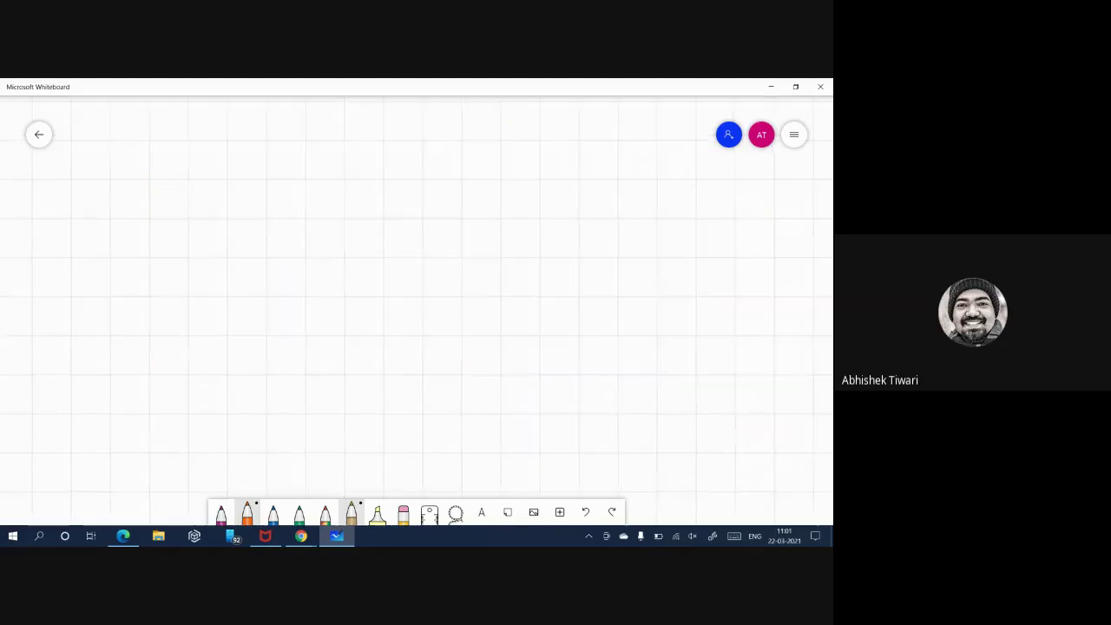
pyautogui.moveTo(200, 172)
pyautogui.mouseDown()
pyautogui.moveTo(201, 196)
pyautogui.moveTo(333, 290)
pyautogui.moveTo(206, 313)
pyautogui.moveTo(191, 446)
pyautogui.mouseUp()
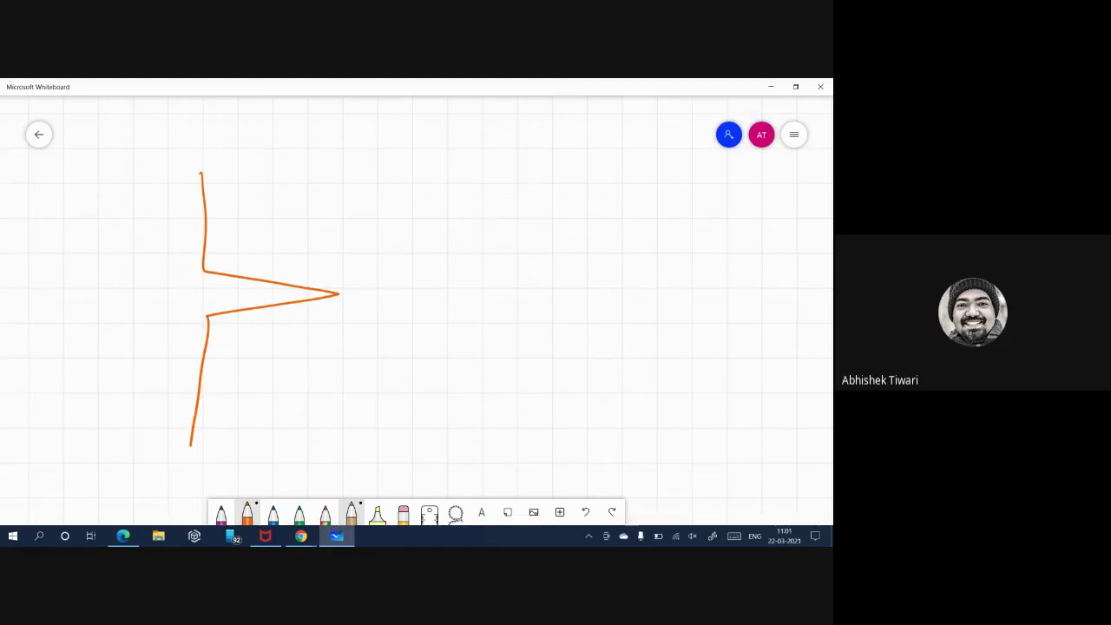
pyautogui.moveTo(338, 294); pyautogui.dragTo(525, 298)
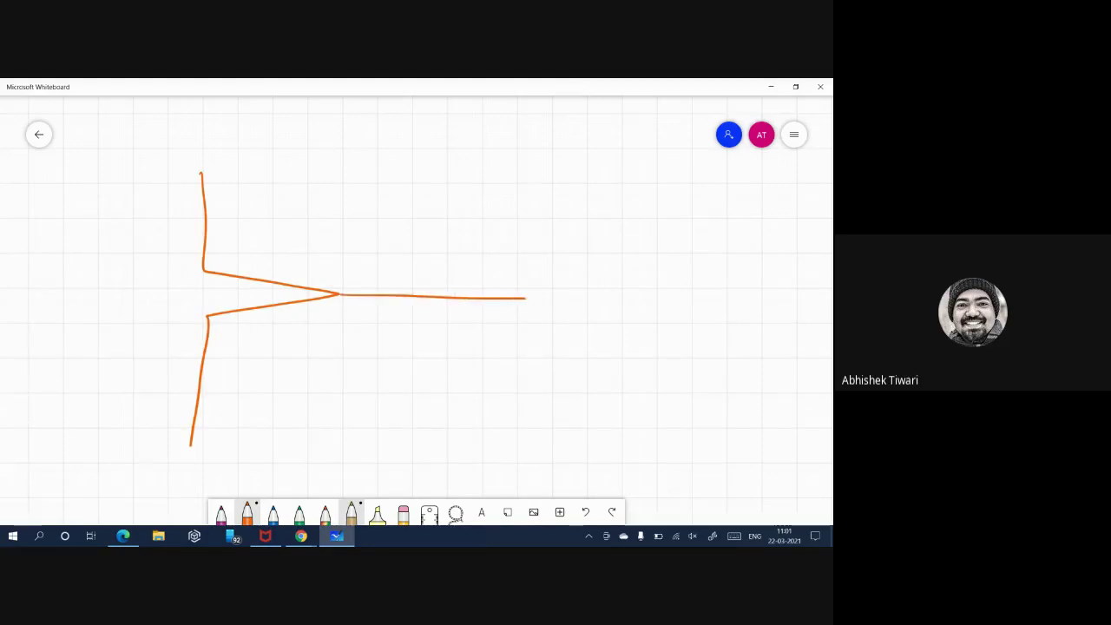
pyautogui.moveTo(326, 227)
pyautogui.mouseDown()
pyautogui.moveTo(308, 289)
pyautogui.moveTo(326, 293)
pyautogui.mouseUp()
pyautogui.moveTo(367, 235)
pyautogui.mouseDown()
pyautogui.moveTo(347, 296)
pyautogui.moveTo(372, 300)
pyautogui.mouseUp()
pyautogui.moveTo(287, 241)
pyautogui.mouseDown()
pyautogui.moveTo(419, 260)
pyautogui.moveTo(432, 279)
pyautogui.mouseUp()
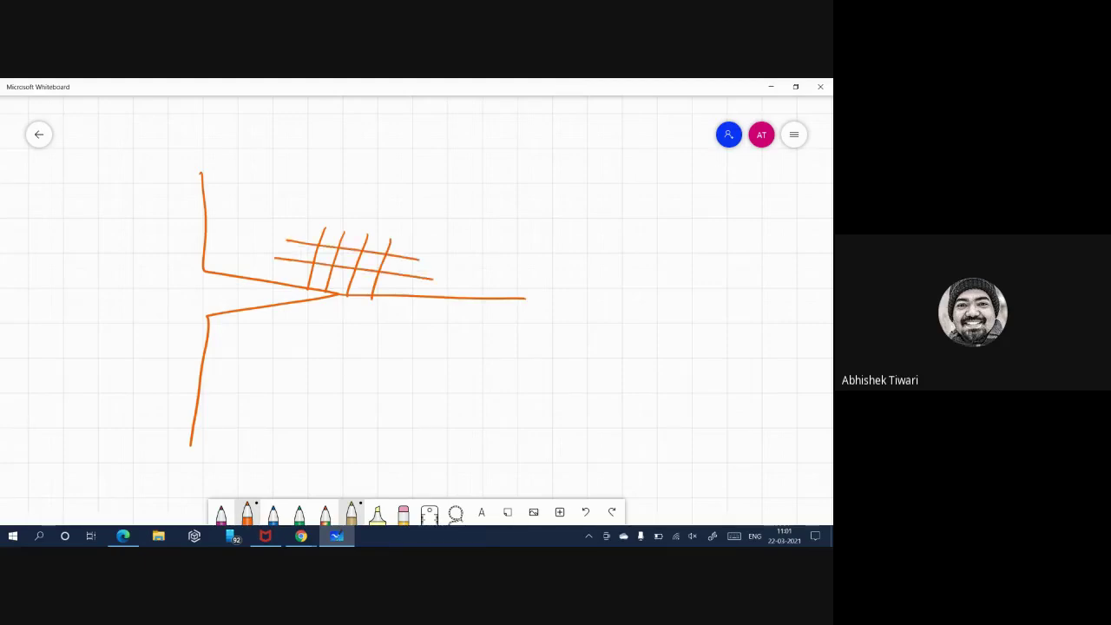
pyautogui.moveTo(413, 236); pyautogui.dragTo(388, 311)
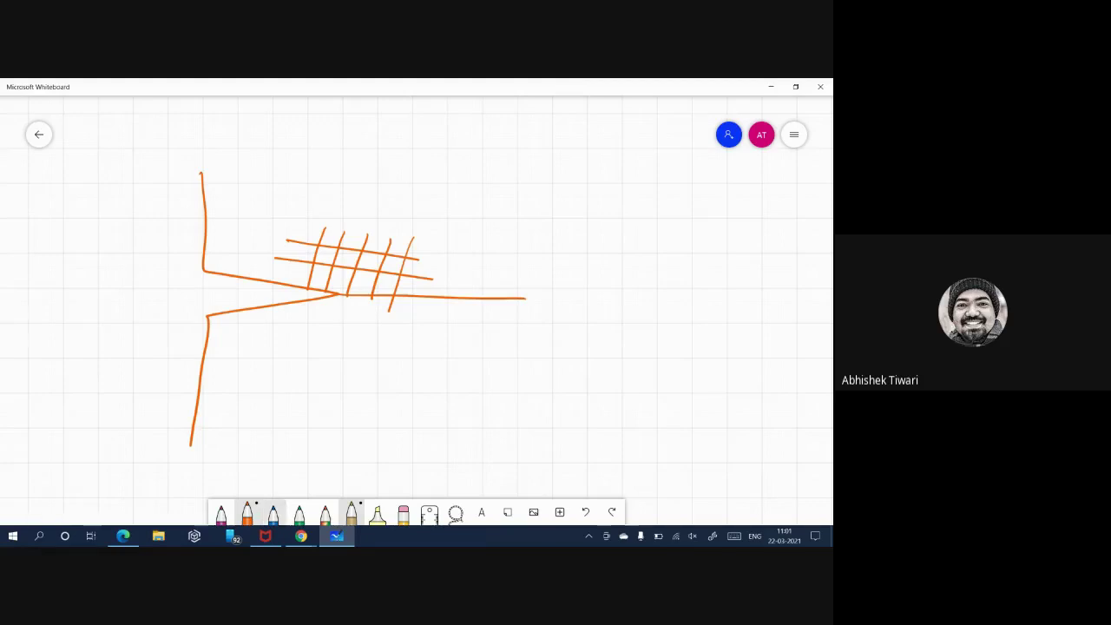
# Step: Write a blue 2 beside the mesh sketch, and redraw the crack tip in orange so it meets a mesh node
pyautogui.click(274, 512)
pyautogui.moveTo(619, 217)
pyautogui.mouseDown()
pyautogui.moveTo(632, 215)
pyautogui.moveTo(633, 233)
pyautogui.mouseUp()
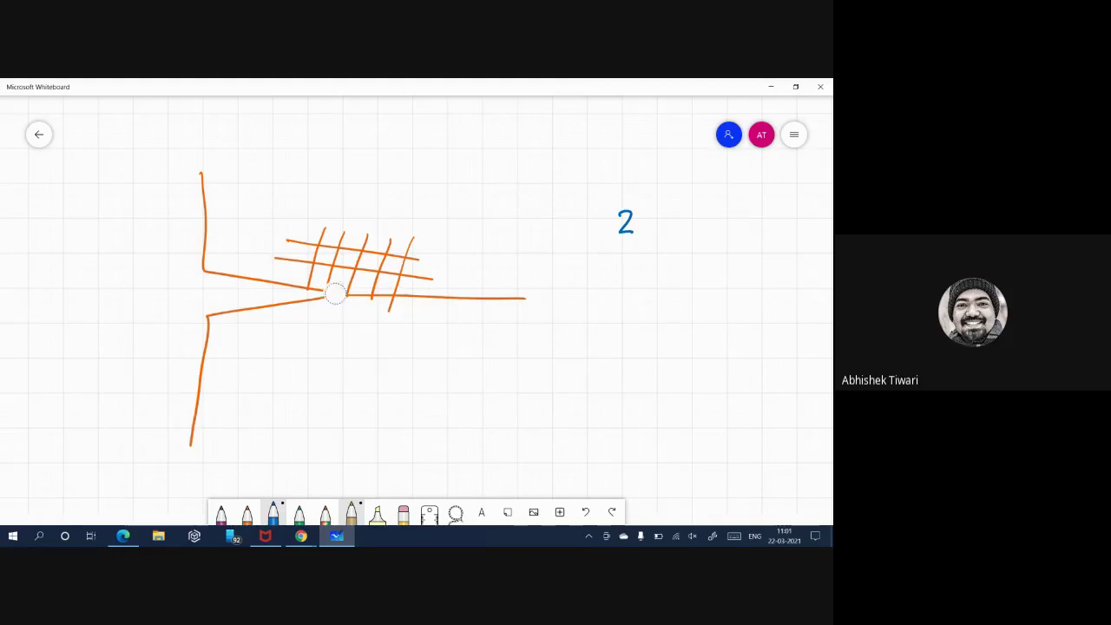
pyautogui.moveTo(347, 294); pyautogui.dragTo(315, 298)
pyautogui.click(247, 512)
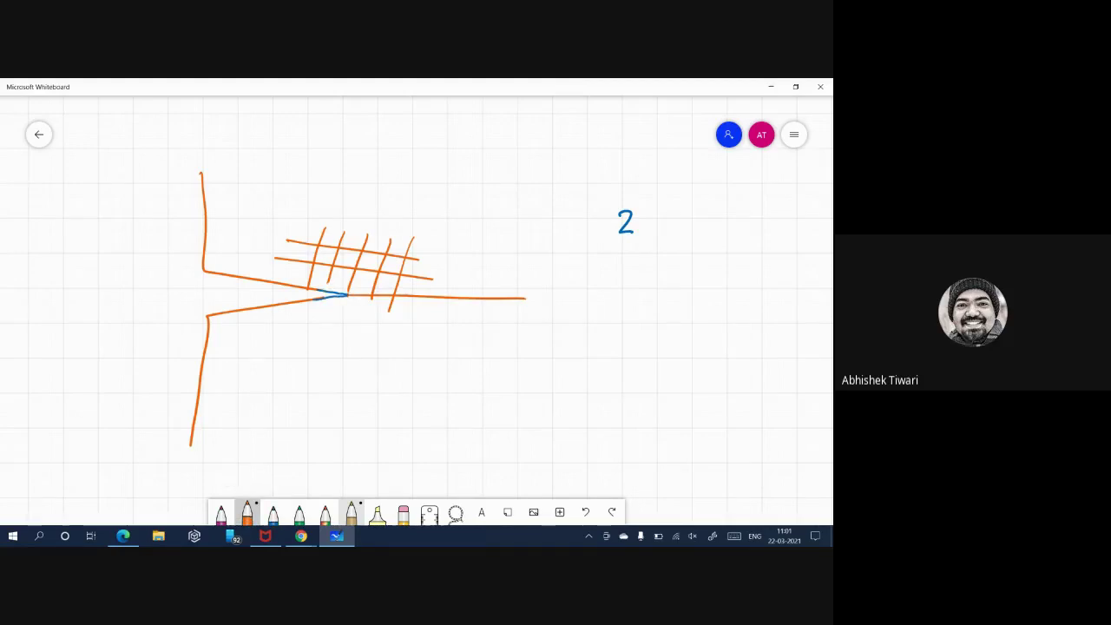
pyautogui.moveTo(323, 297)
pyautogui.mouseDown()
pyautogui.moveTo(342, 294)
pyautogui.moveTo(324, 293)
pyautogui.mouseUp()
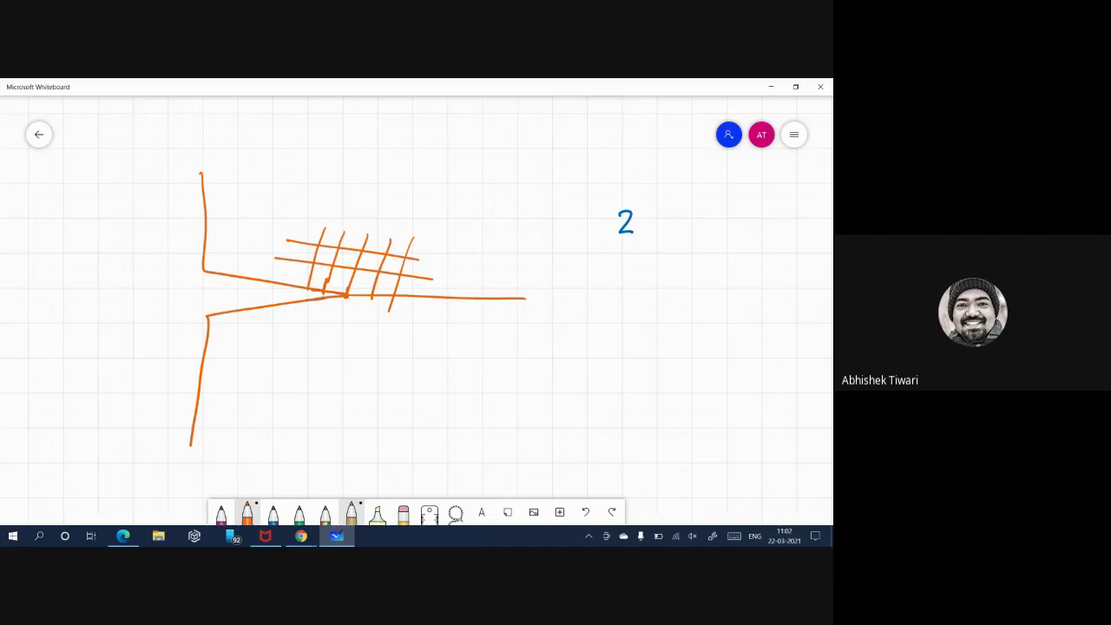
# Step: Mark the crack-tip node and the first ring of nodes around it with blue dots
pyautogui.click(273, 512)
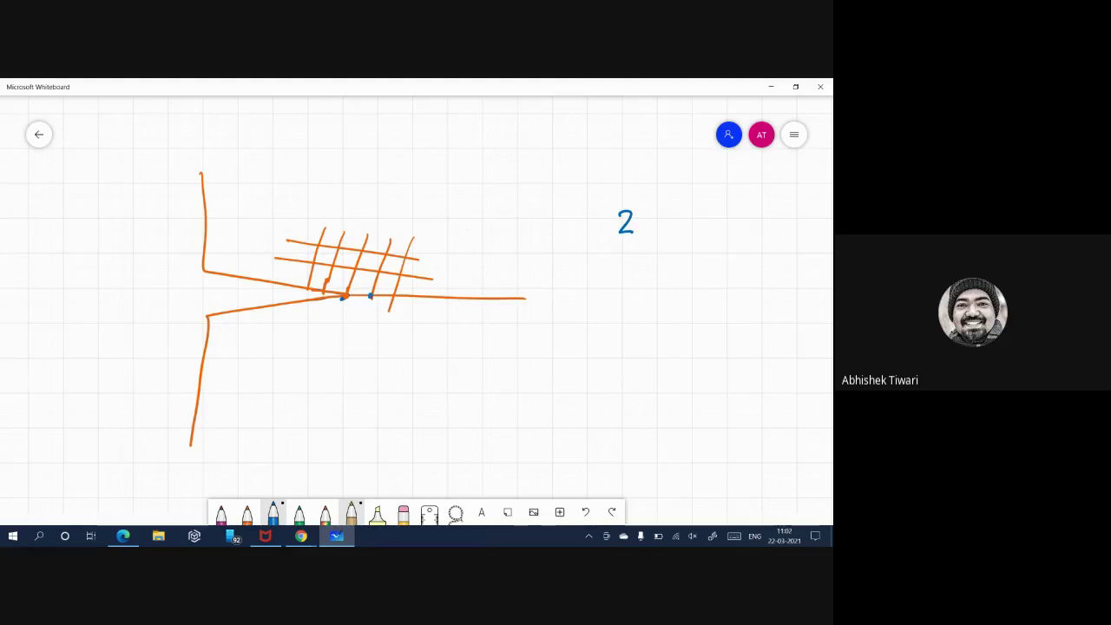
pyautogui.click(375, 272)
pyautogui.click(353, 269)
pyautogui.click(331, 265)
pyautogui.click(323, 288)
pyautogui.click(322, 301)
pyautogui.click(322, 322)
pyautogui.click(332, 344)
pyautogui.click(332, 344)
pyautogui.click(345, 322)
pyautogui.click(367, 320)
# Step: Mark the second ring of mesh nodes around the crack tip with blue dots
pyautogui.click(392, 296)
pyautogui.click(400, 274)
pyautogui.click(402, 256)
pyautogui.click(358, 251)
pyautogui.click(335, 247)
pyautogui.click(319, 248)
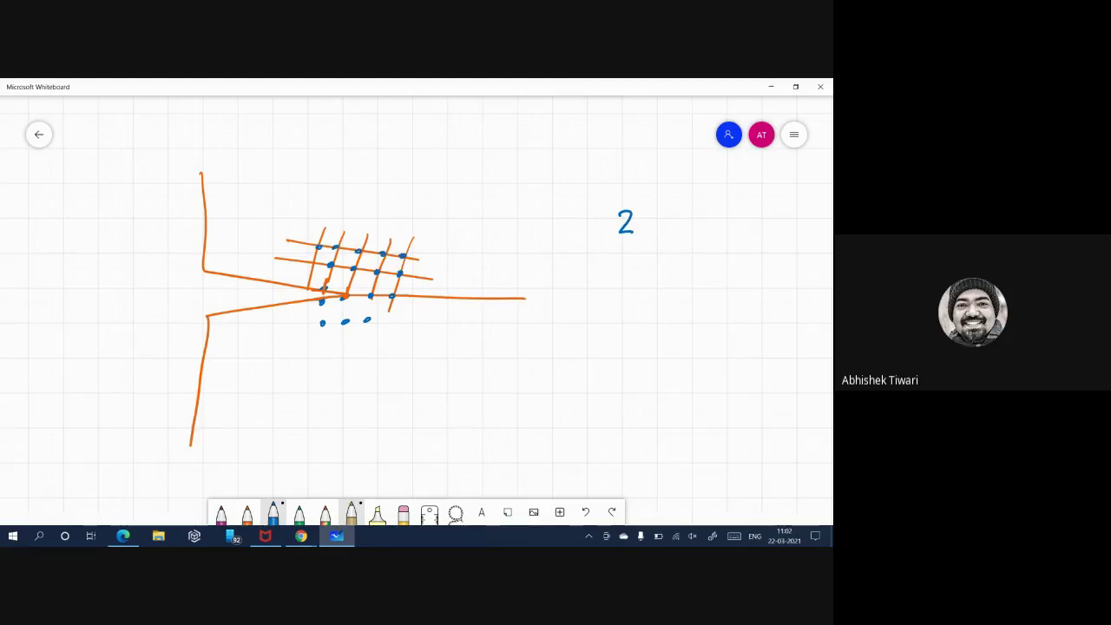
pyautogui.click(311, 262)
pyautogui.click(307, 285)
# Step: Outline the outer node ring in blue labelled 3, the inner ring in green labelled 2, and mark the tip node in green labelled 1
pyautogui.moveTo(308, 281)
pyautogui.mouseDown()
pyautogui.moveTo(318, 249)
pyautogui.moveTo(402, 255)
pyautogui.moveTo(393, 295)
pyautogui.moveTo(442, 258)
pyautogui.moveTo(437, 266)
pyautogui.mouseUp()
pyautogui.moveTo(452, 249); pyautogui.dragTo(450, 268)
pyautogui.click(299, 512)
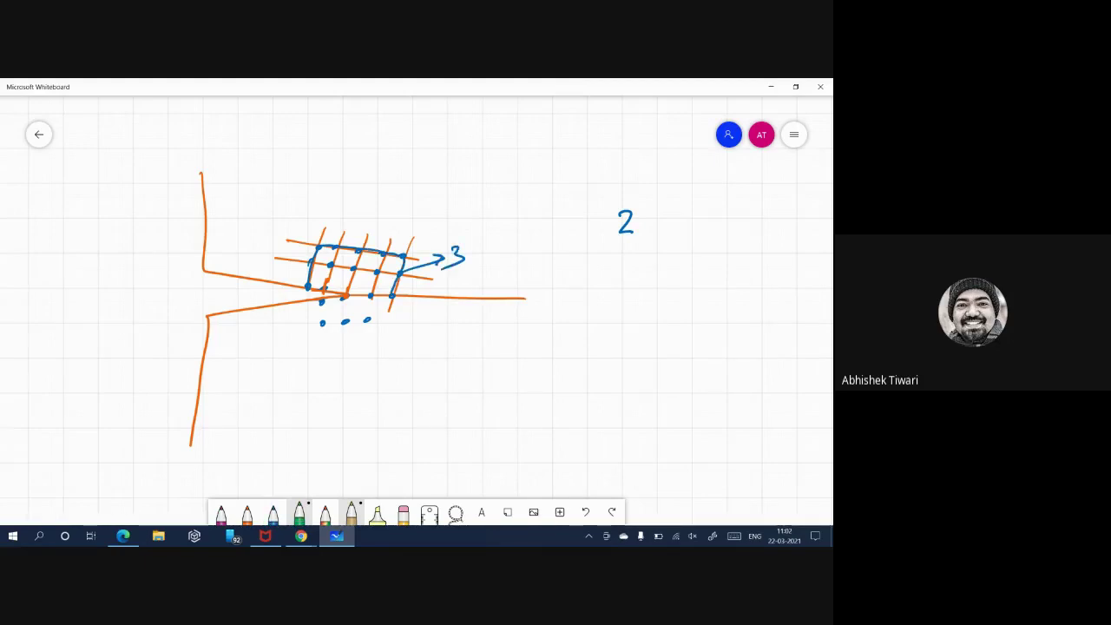
pyautogui.moveTo(325, 292)
pyautogui.mouseDown()
pyautogui.moveTo(368, 266)
pyautogui.moveTo(372, 299)
pyautogui.moveTo(427, 333)
pyautogui.moveTo(472, 338)
pyautogui.mouseUp()
pyautogui.moveTo(343, 299)
pyautogui.mouseDown()
pyautogui.moveTo(350, 293)
pyautogui.moveTo(397, 376)
pyautogui.moveTo(390, 387)
pyautogui.moveTo(418, 394)
pyautogui.mouseUp()
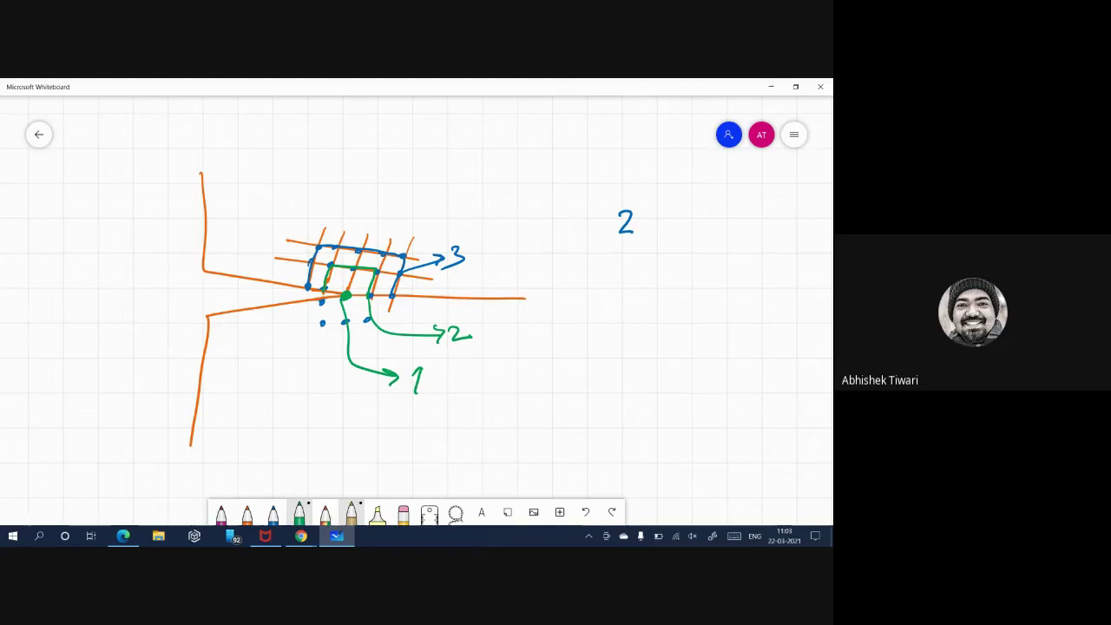
# Step: Trace the outer contour in green and sketch another edge crack beneath the blue 2, with a closed four-sided contour around its tip
pyautogui.scroll(2, 416, 312)
pyautogui.scroll(-2, 417, 313)
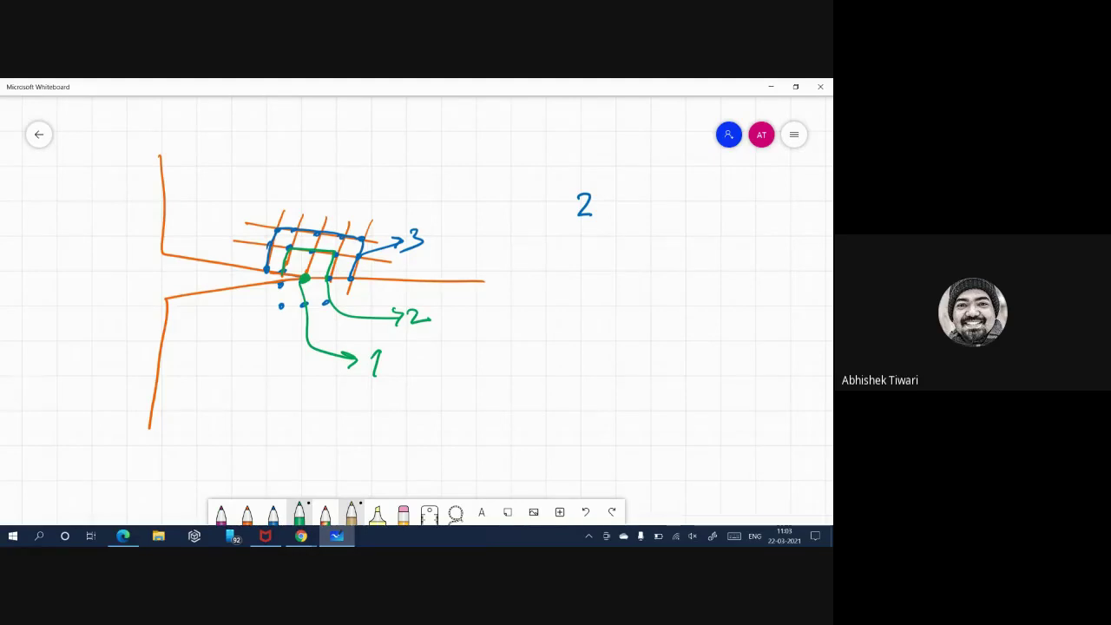
pyautogui.moveTo(266, 267)
pyautogui.mouseDown()
pyautogui.moveTo(274, 231)
pyautogui.moveTo(359, 238)
pyautogui.moveTo(339, 319)
pyautogui.mouseUp()
pyautogui.moveTo(556, 234)
pyautogui.mouseDown()
pyautogui.moveTo(556, 280)
pyautogui.moveTo(683, 298)
pyautogui.moveTo(559, 390)
pyautogui.moveTo(558, 425)
pyautogui.mouseUp()
pyautogui.moveTo(669, 294)
pyautogui.mouseDown()
pyautogui.moveTo(726, 254)
pyautogui.moveTo(739, 303)
pyautogui.moveTo(731, 347)
pyautogui.moveTo(660, 304)
pyautogui.moveTo(663, 293)
pyautogui.mouseUp()
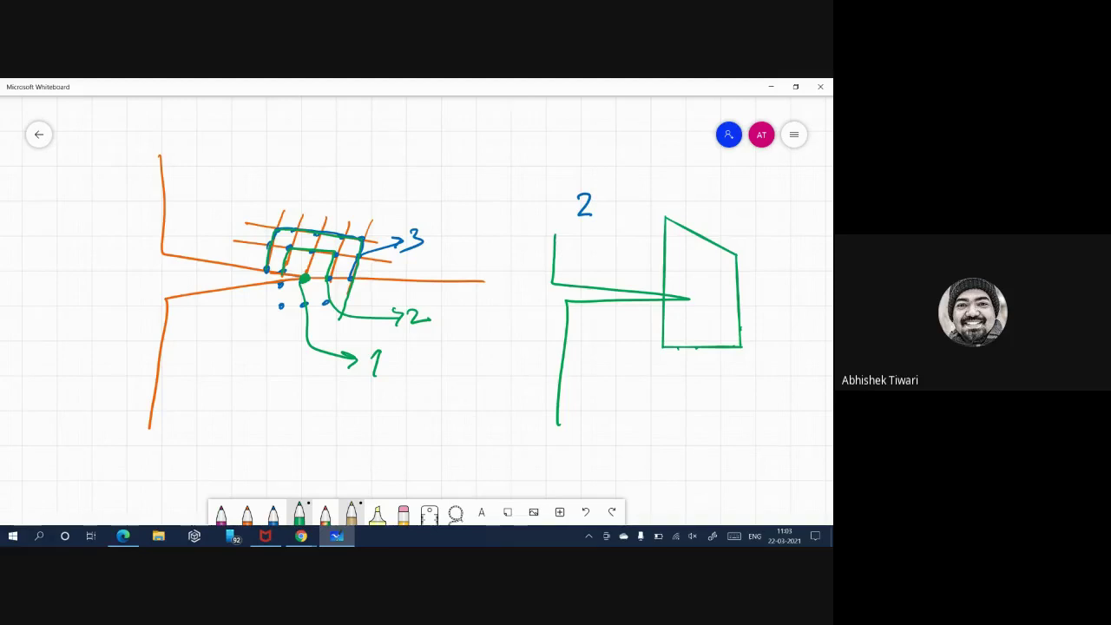
# Step: Hatch the inside of the four-sided contour with green strokes
pyautogui.moveTo(664, 320)
pyautogui.mouseDown()
pyautogui.moveTo(734, 304)
pyautogui.moveTo(729, 314)
pyautogui.mouseUp()
pyautogui.moveTo(664, 345)
pyautogui.mouseDown()
pyautogui.moveTo(731, 323)
pyautogui.moveTo(737, 334)
pyautogui.mouseUp()
pyautogui.moveTo(665, 290); pyautogui.dragTo(734, 274)
pyautogui.moveTo(666, 258); pyautogui.dragTo(731, 261)
pyautogui.moveTo(672, 248); pyautogui.dragTo(731, 252)
pyautogui.moveTo(665, 234)
pyautogui.mouseDown()
pyautogui.moveTo(705, 240)
pyautogui.moveTo(695, 234)
pyautogui.mouseUp()
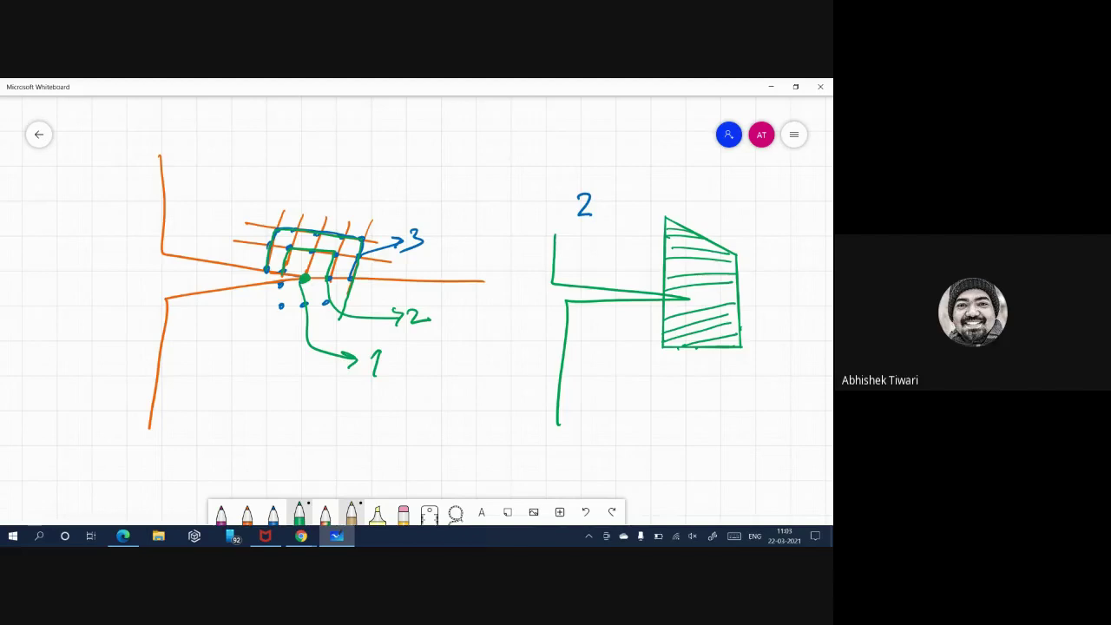
# Step: Stop sharing the whiteboard screen in the Google Meet session
pyautogui.click(301, 536)
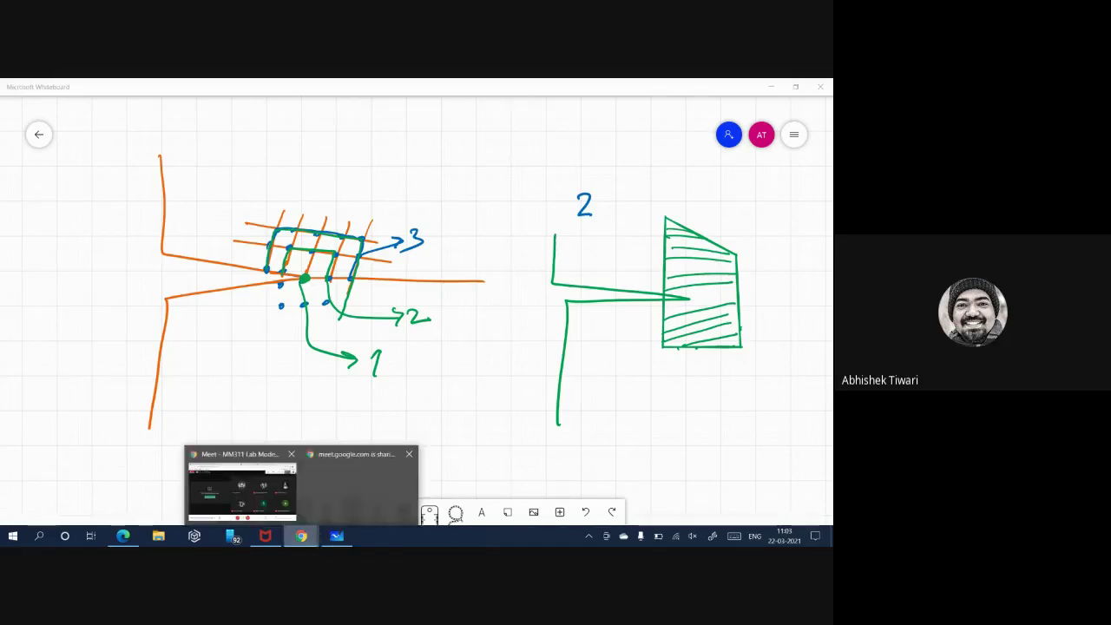
pyautogui.click(358, 490)
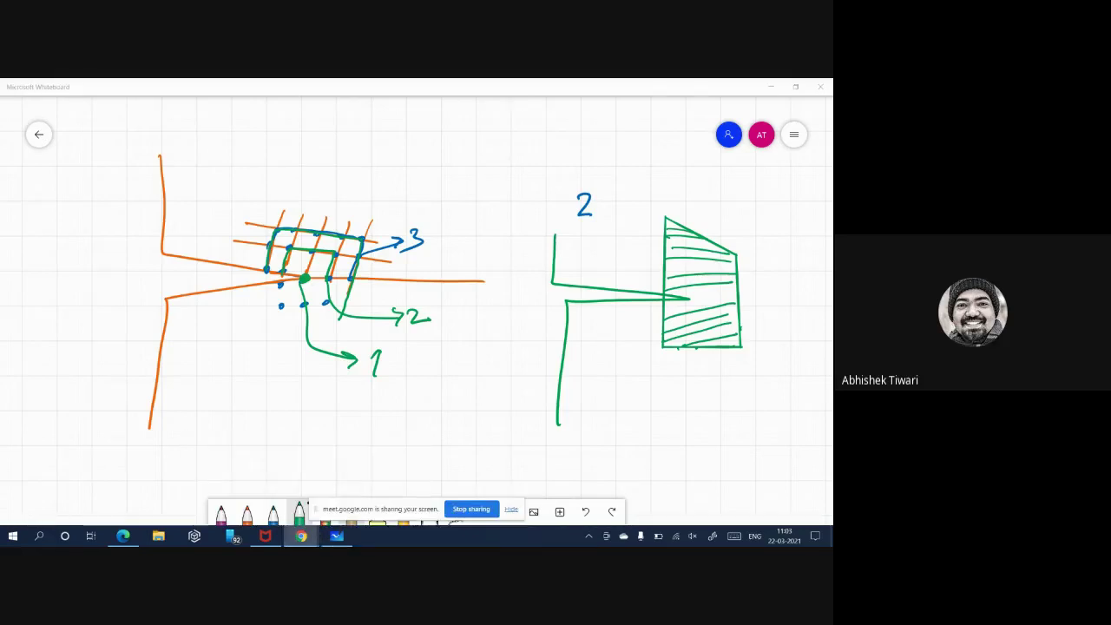
pyautogui.click(471, 510)
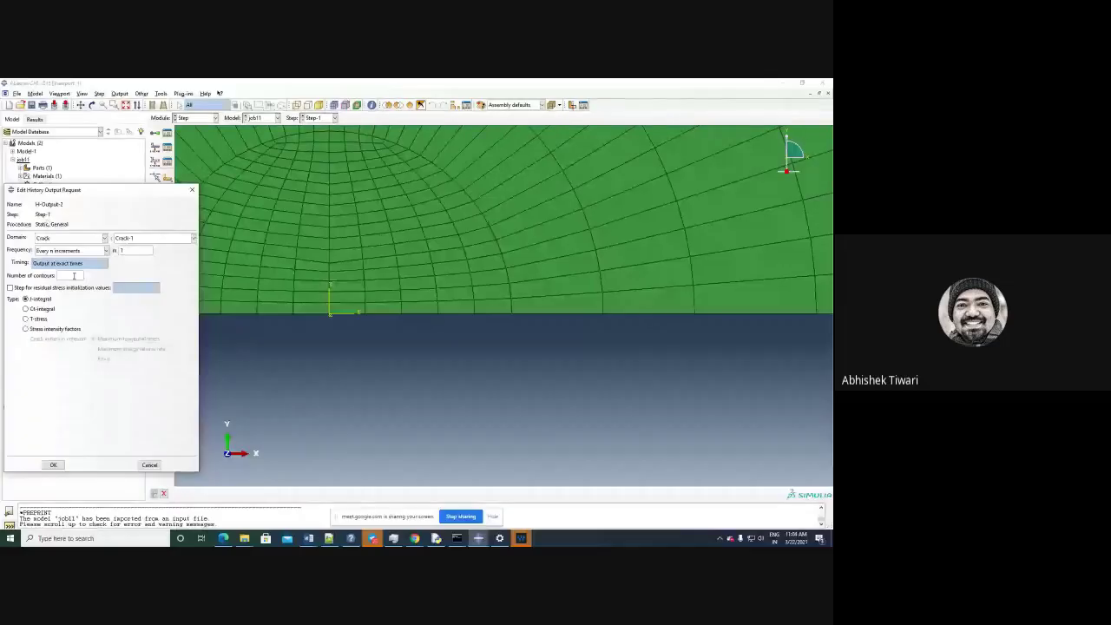
# Step: Try 20 contours in the J-integral history output request and compare with the mesh rings around the crack tip
pyautogui.write('20')
pyautogui.click(75, 275)
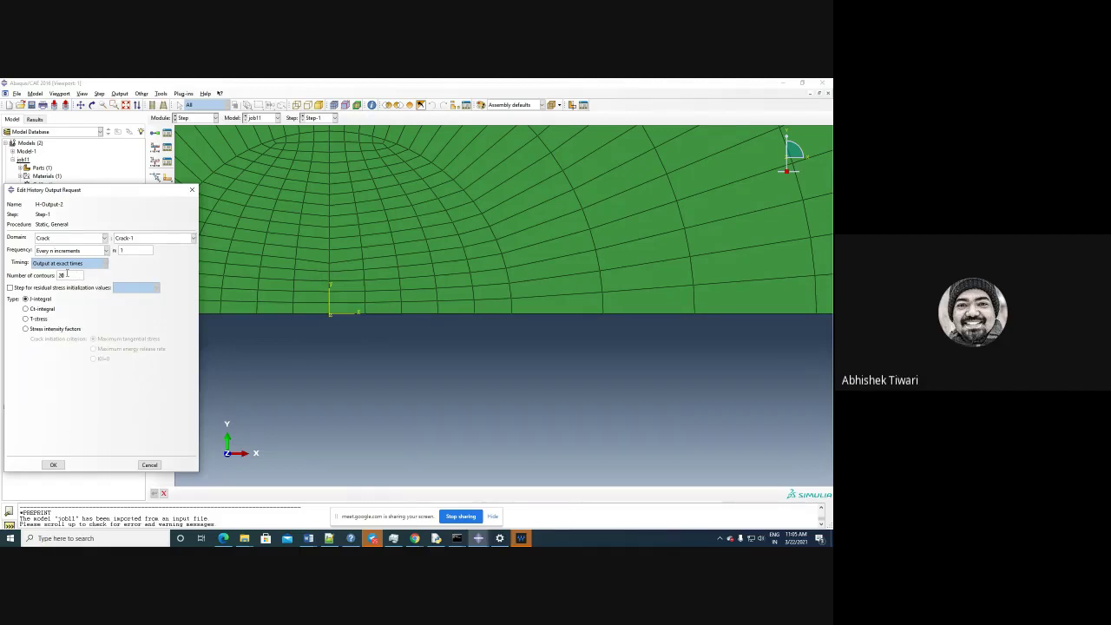
pyautogui.doubleClick(67, 273)
pyautogui.scroll(-5, 538, 408)
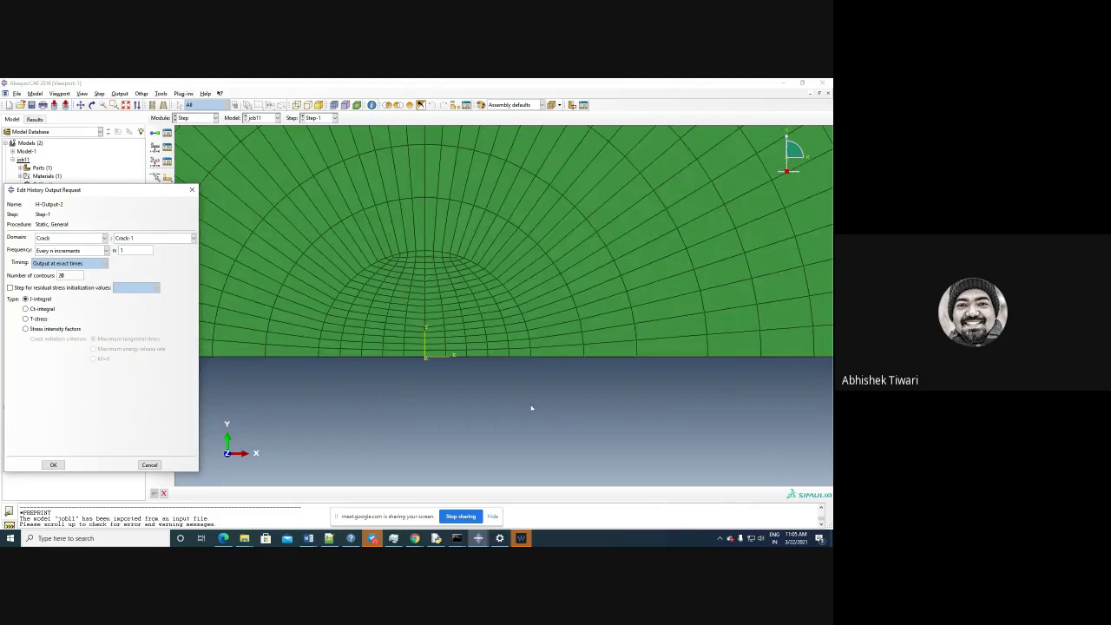
pyautogui.scroll(2, 500, 395)
pyautogui.scroll(2, 500, 397)
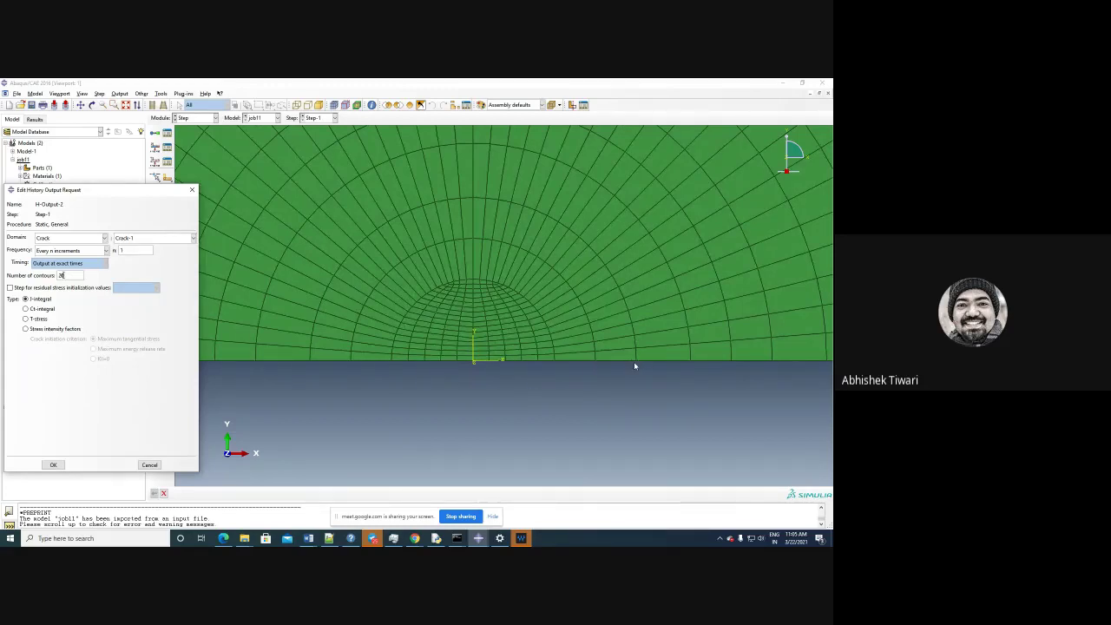
pyautogui.scroll(-3, 635, 364)
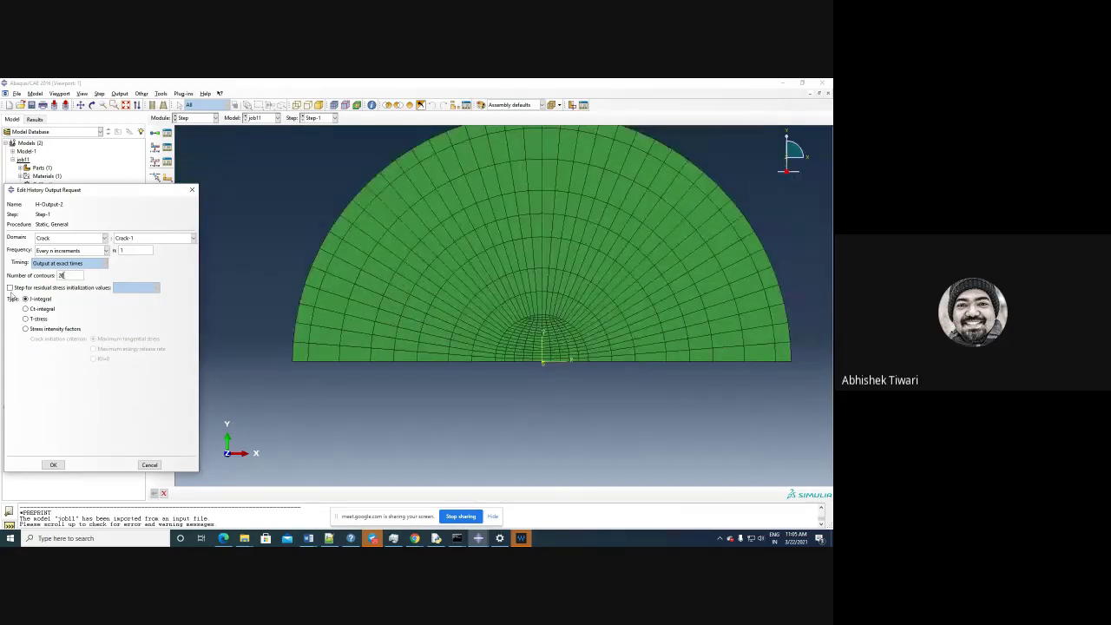
# Step: Try 7 contours in the J-integral history output request and inspect the inner and outer mesh rings
pyautogui.doubleClick(60, 276)
pyautogui.write('7')
pyautogui.scroll(3, 651, 362)
pyautogui.keyDown('ctrl'); pyautogui.keyDown('alt'); pyautogui.moveTo(431, 363); pyautogui.dragTo(482, 360, button='middle'); pyautogui.keyUp('alt'); pyautogui.keyUp('ctrl')
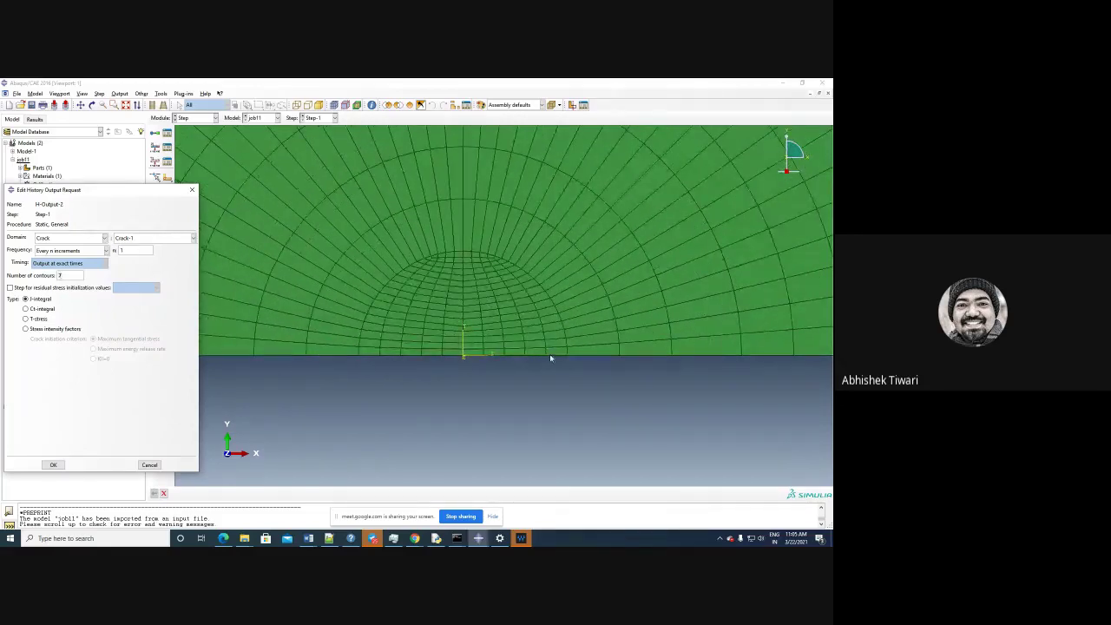
pyautogui.scroll(-3, 671, 356)
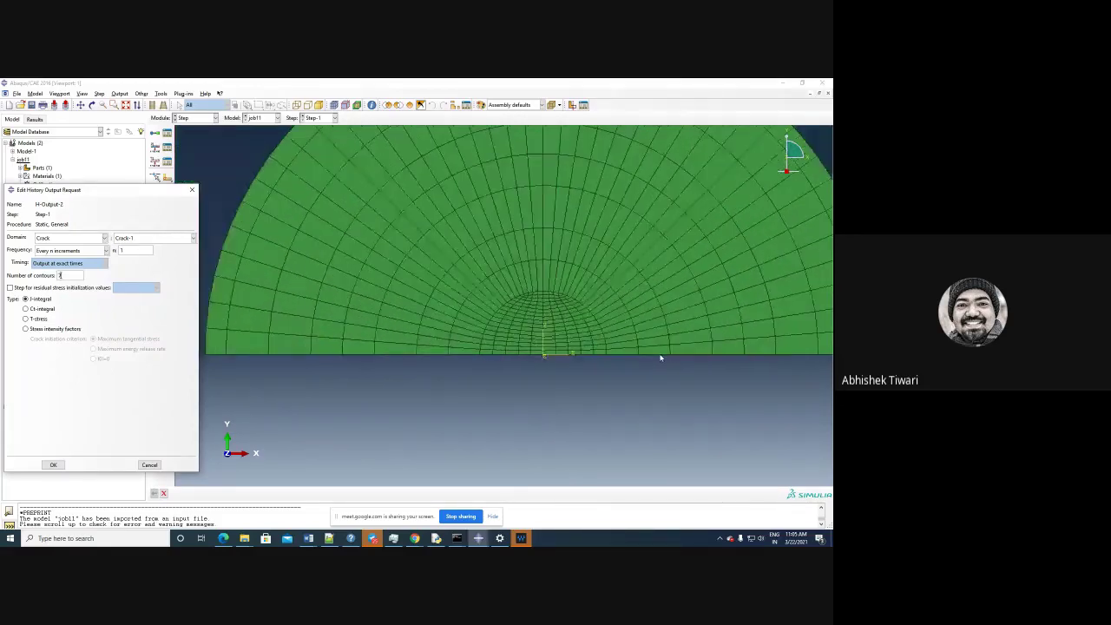
pyautogui.scroll(-2, 794, 356)
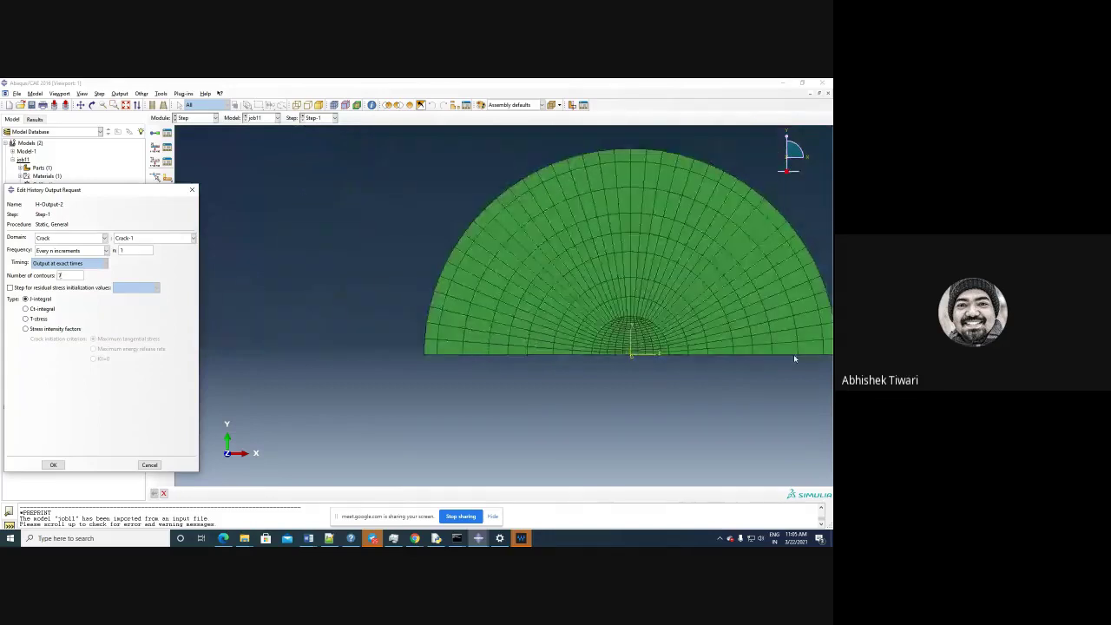
# Step: Replace the number of contours to suit the mesh rings around the crack tip and save the J-integral history output request
pyautogui.doubleClick(59, 275)
pyautogui.scroll(-2, 364, 284)
pyautogui.scroll(2, 710, 187)
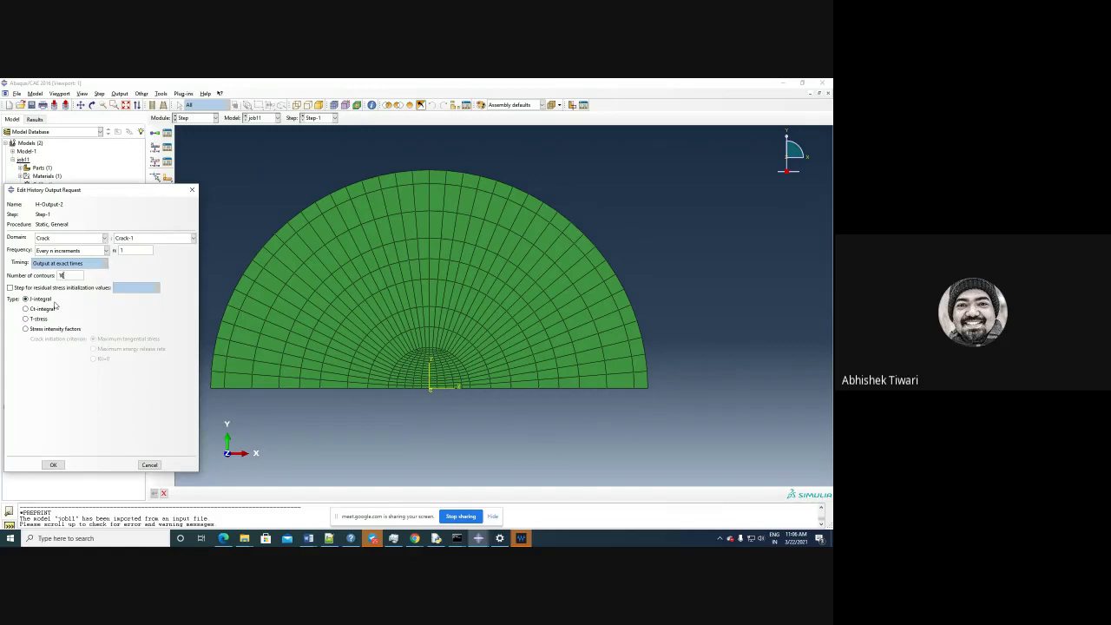
pyautogui.click(53, 465)
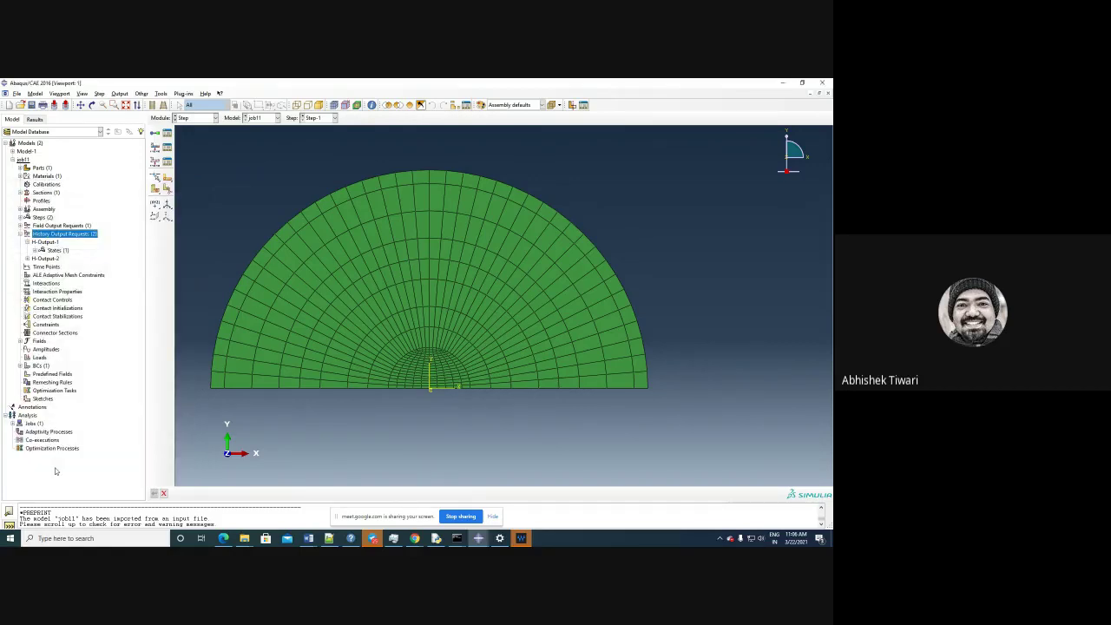
# Step: Switch to the Assembly module, expand the assembly's instances, and compare the part instance name with SSYMM311BoundaryCondition_nodes.py in Notepad++
pyautogui.click(197, 118)
pyautogui.click(188, 136)
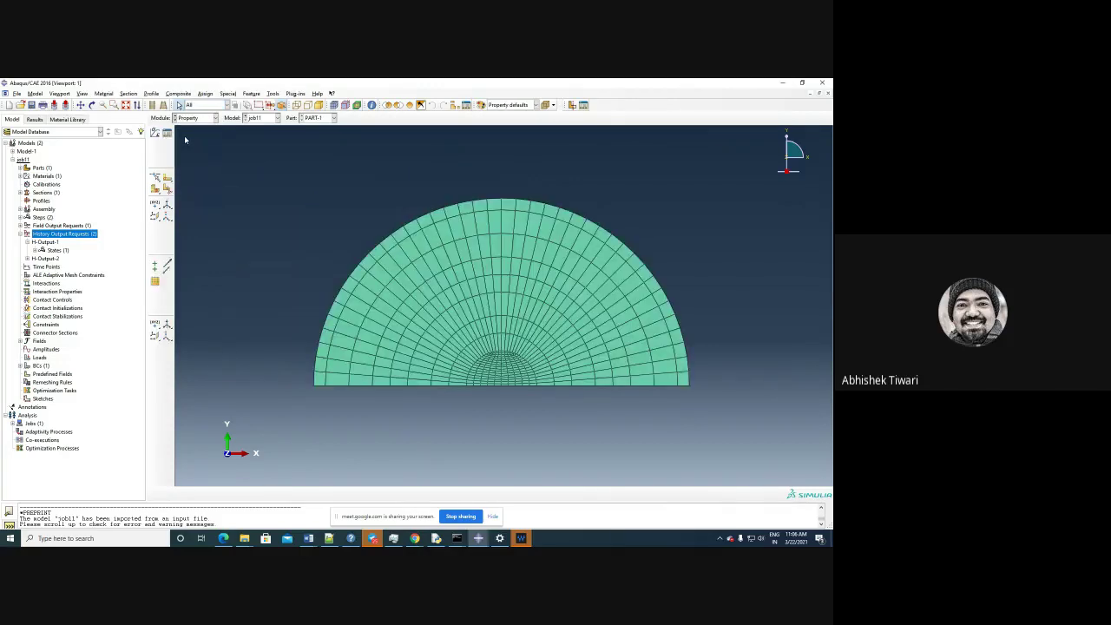
pyautogui.click(197, 119)
pyautogui.click(195, 144)
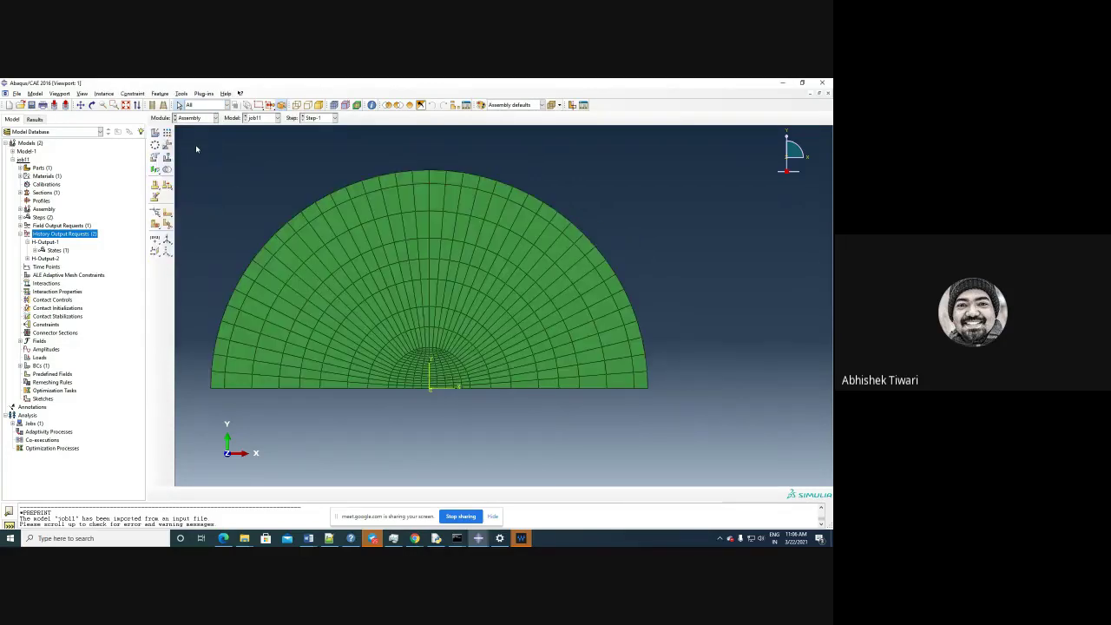
pyautogui.click(197, 118)
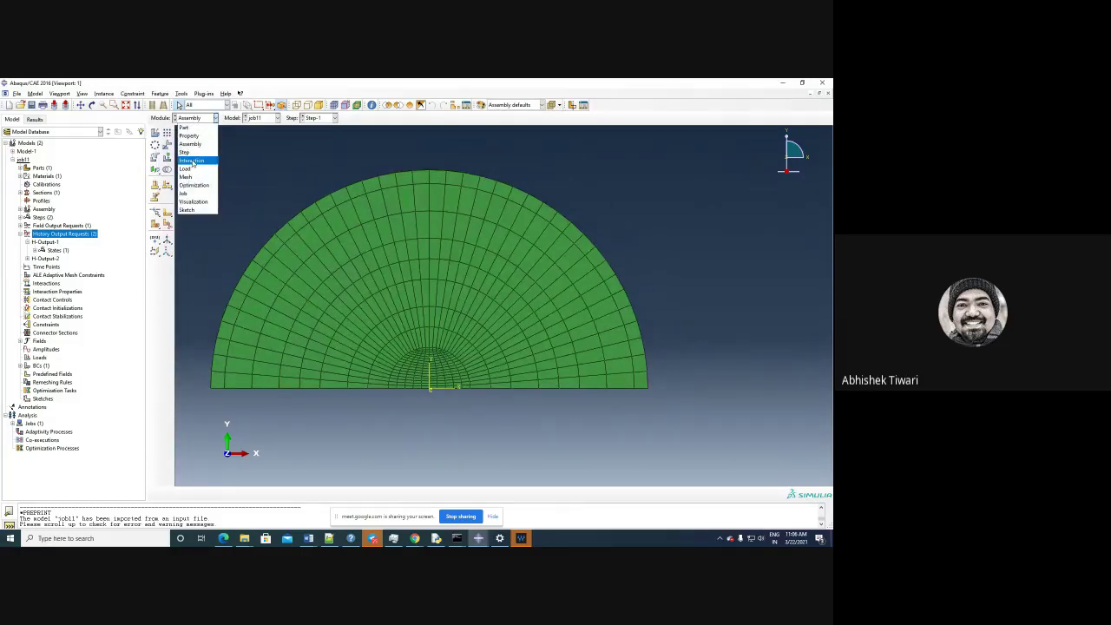
pyautogui.click(21, 211)
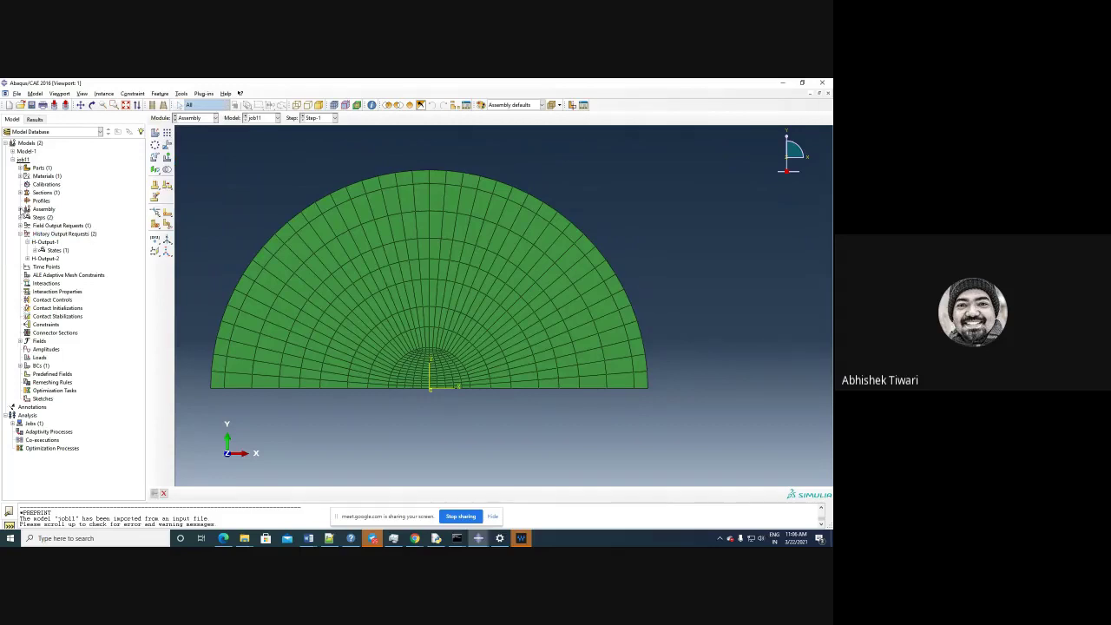
pyautogui.click(21, 209)
pyautogui.click(28, 217)
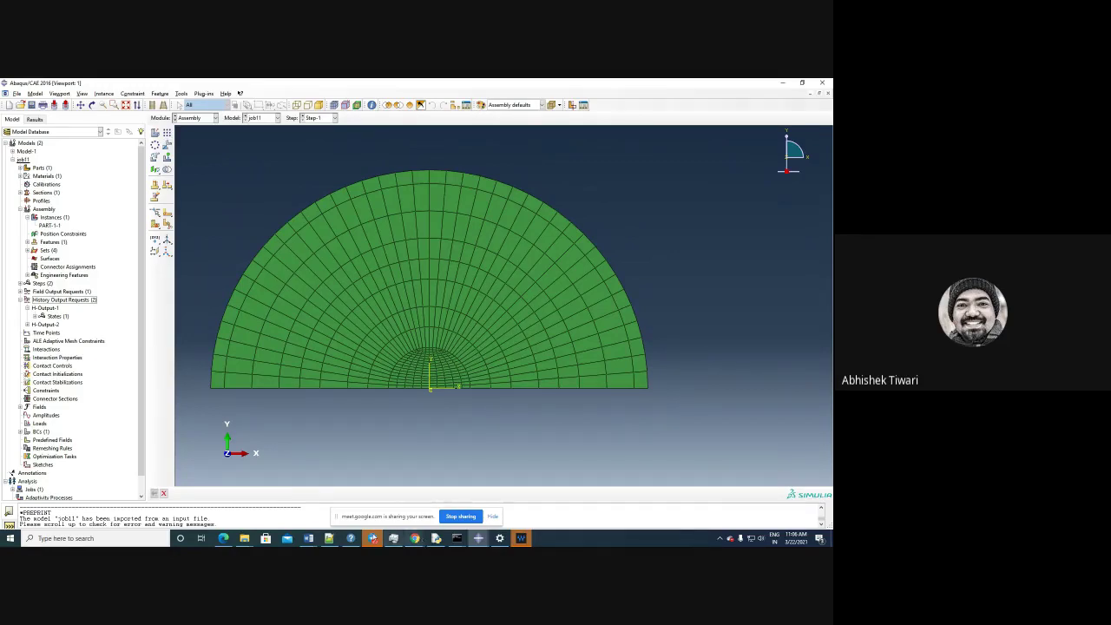
pyautogui.click(329, 538)
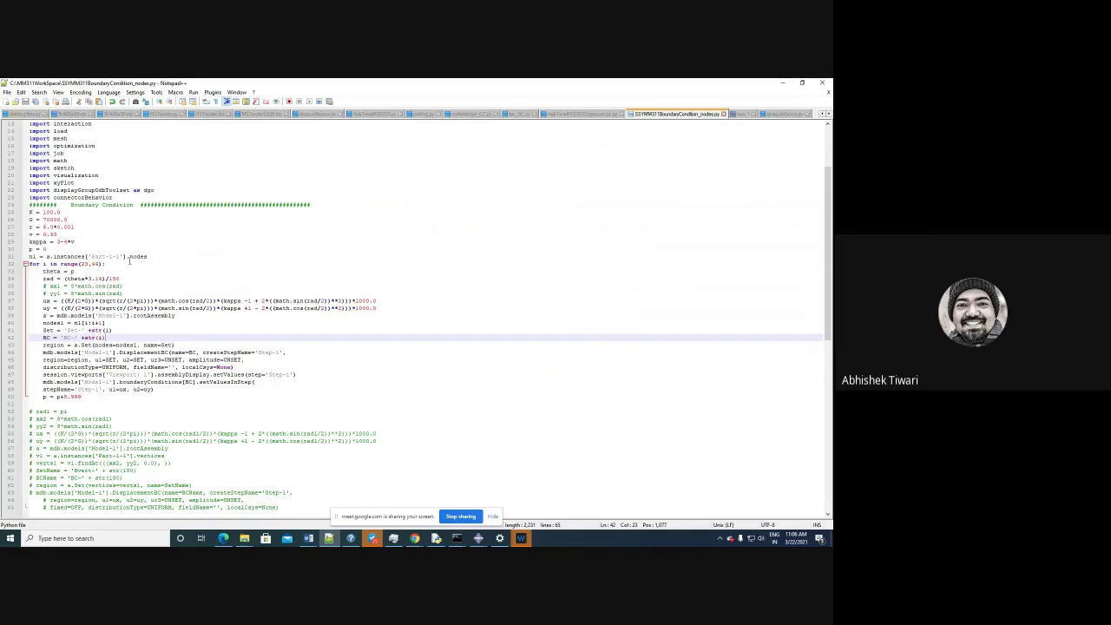
pyautogui.click(784, 82)
# Step: Query the coordinates of nodes on the half disc's outer arc near both ends of the straight edge
pyautogui.click(17, 93)
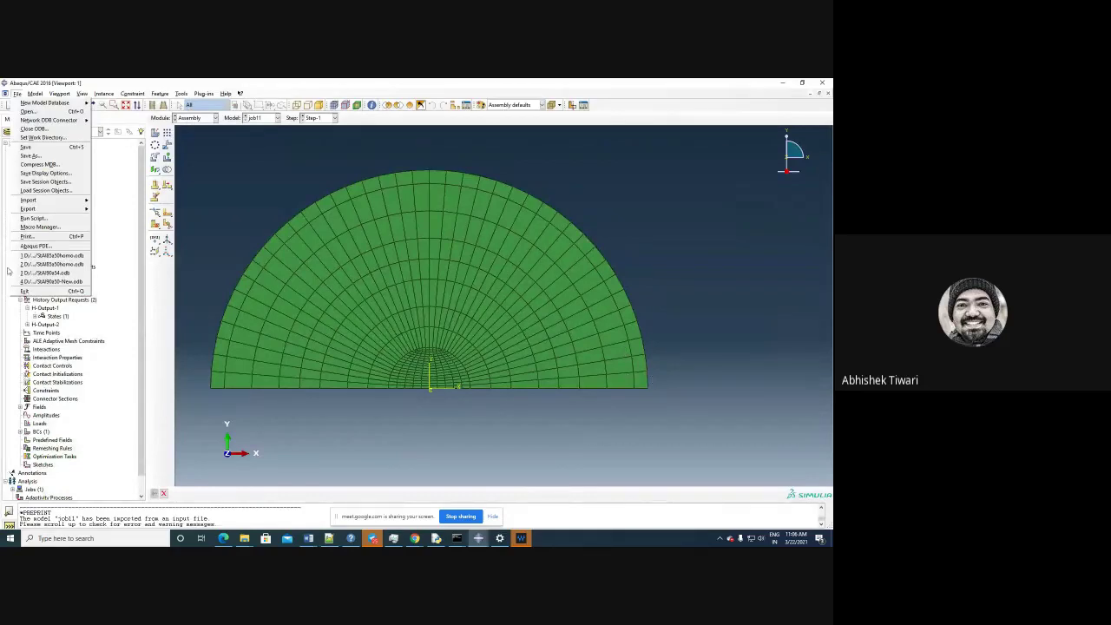
pyautogui.moveTo(180, 96)
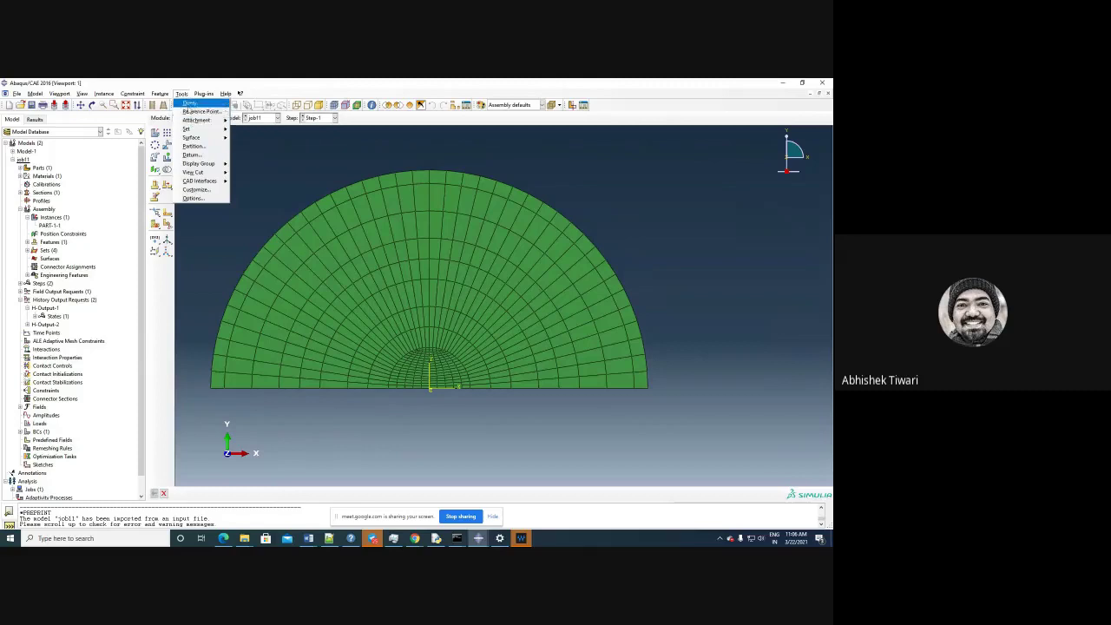
pyautogui.click(182, 117)
pyautogui.click(130, 199)
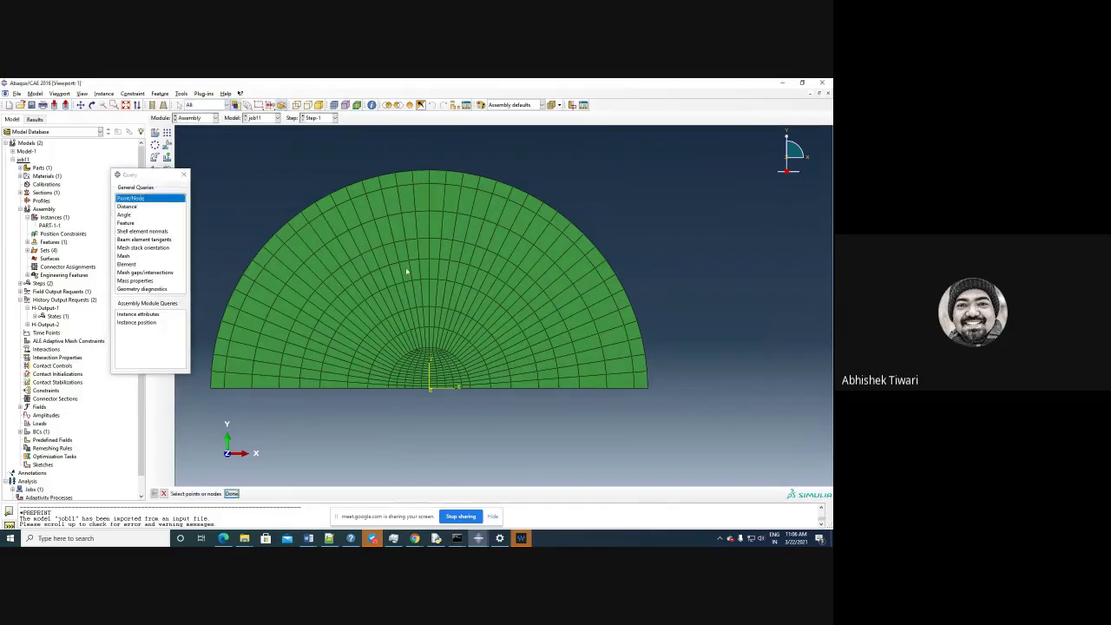
pyautogui.click(646, 373)
pyautogui.click(232, 494)
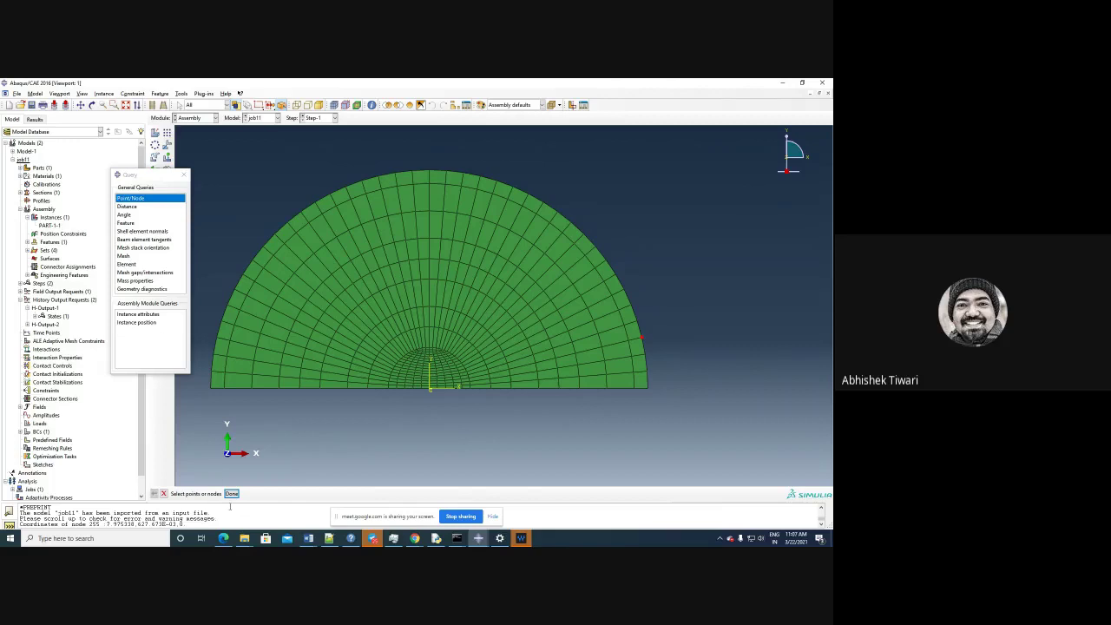
pyautogui.click(246, 384)
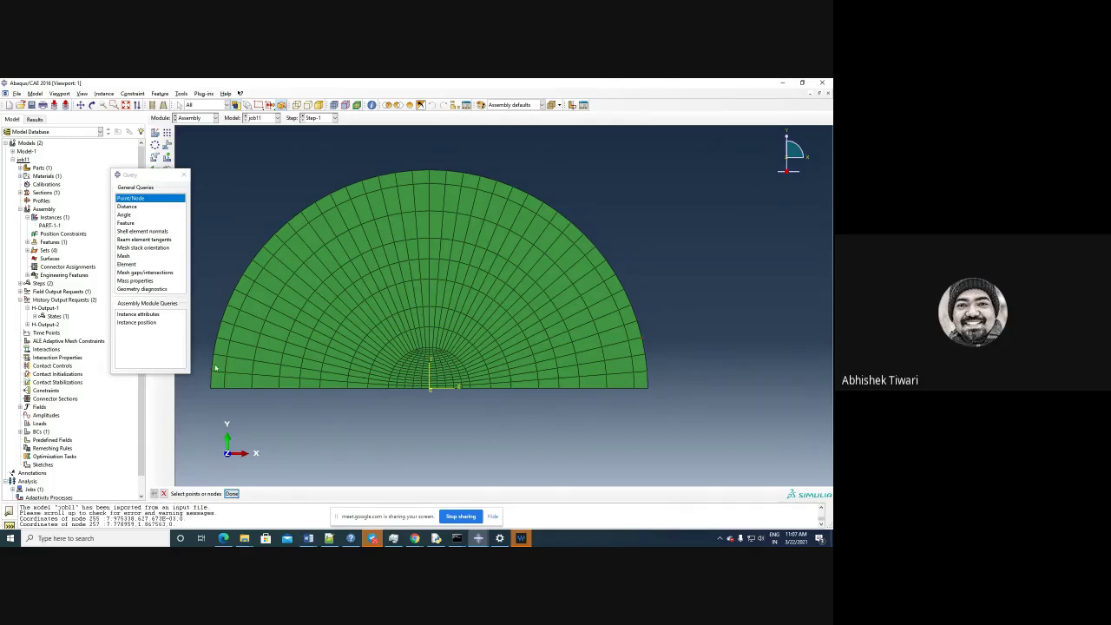
pyautogui.click(233, 494)
pyautogui.click(232, 494)
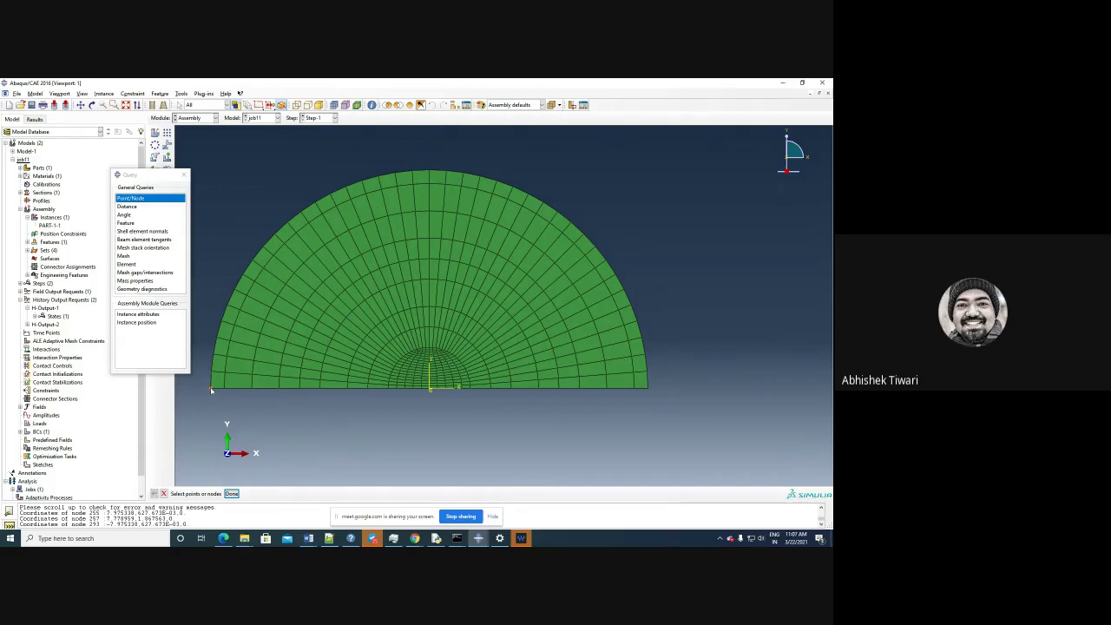
# Step: Query the coordinates of the two corner nodes where the arc meets the straight edge
pyautogui.click(211, 389)
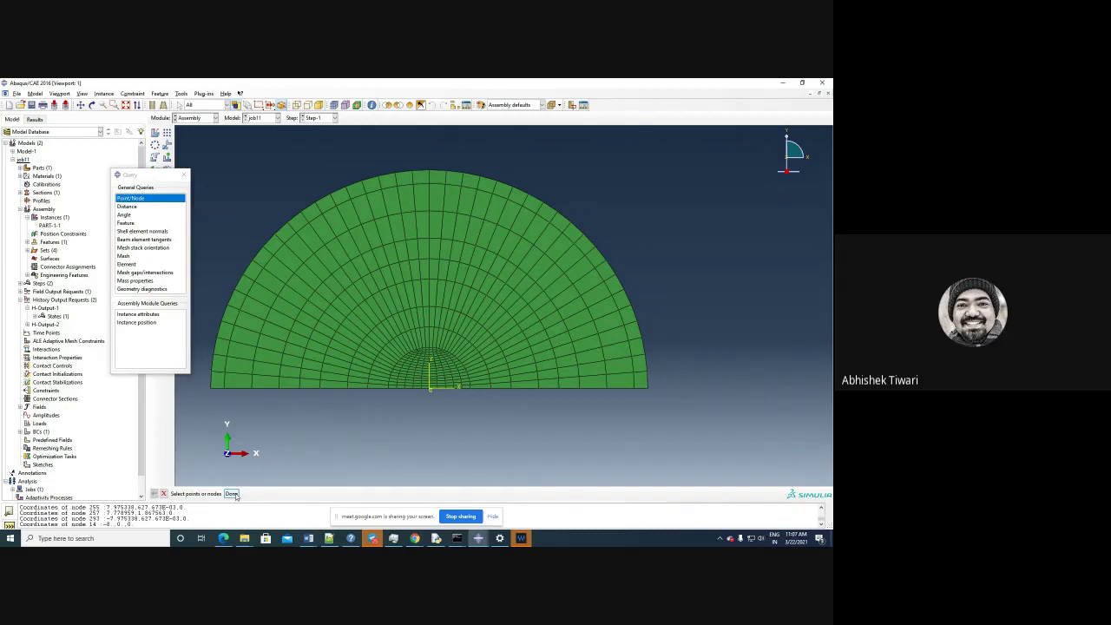
pyautogui.click(648, 391)
pyautogui.click(231, 493)
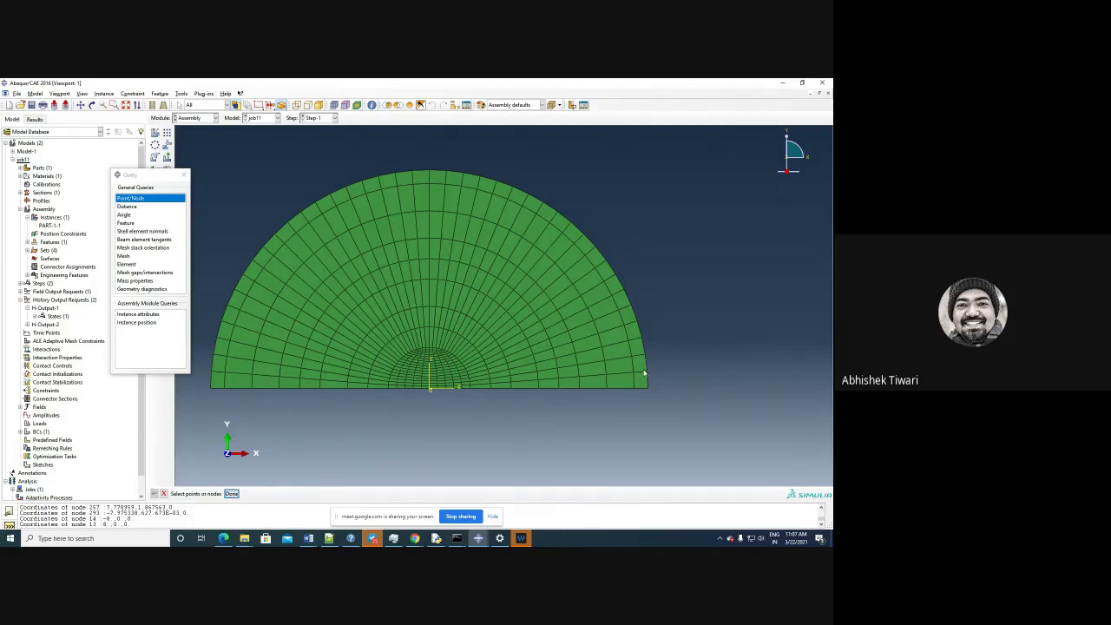
# Step: Measure the angle between the half disc's straight edge and the first radial mesh line above it
pyautogui.click(180, 93)
pyautogui.click(181, 93)
pyautogui.click(126, 214)
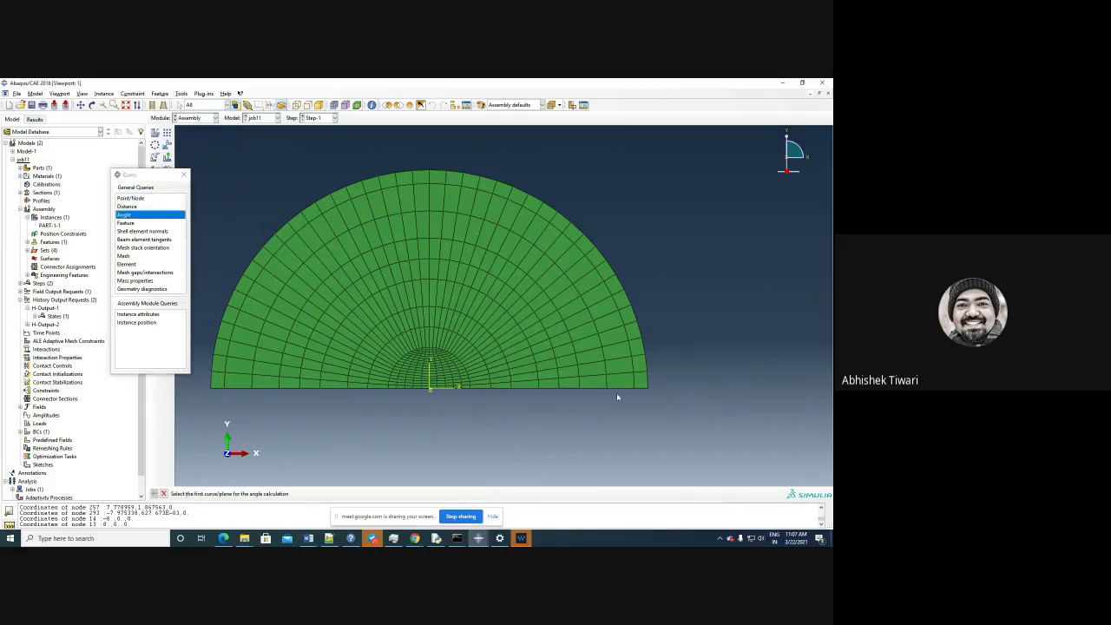
pyautogui.click(643, 386)
pyautogui.click(640, 376)
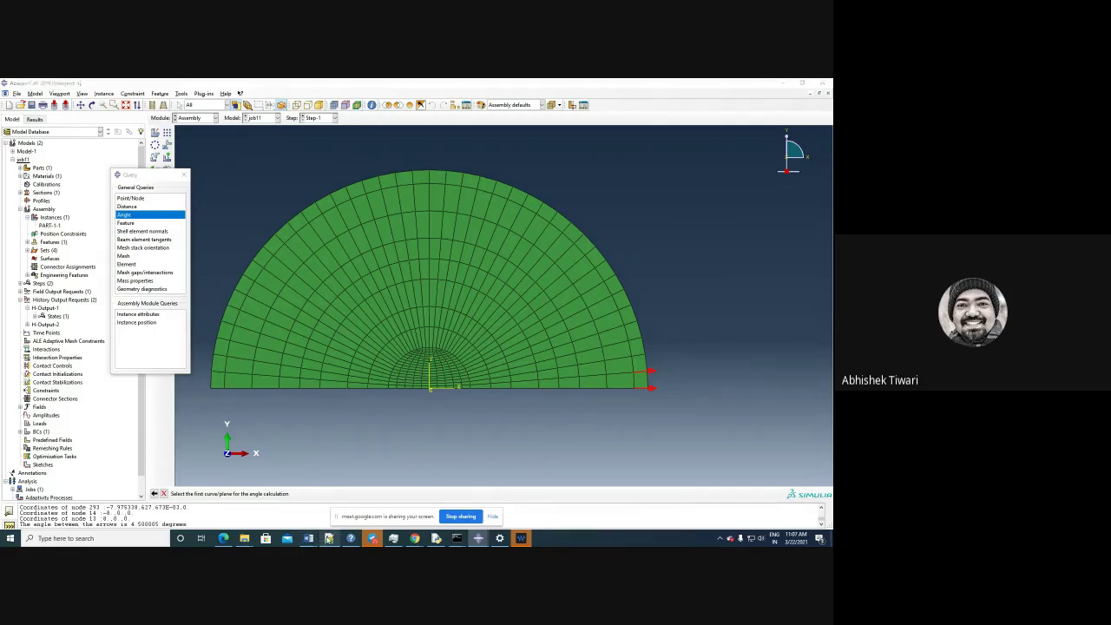
# Step: Switch to Notepad++ and set both the starting value of p and its per-loop increment to 4.5 in the boundary condition script
pyautogui.click(328, 538)
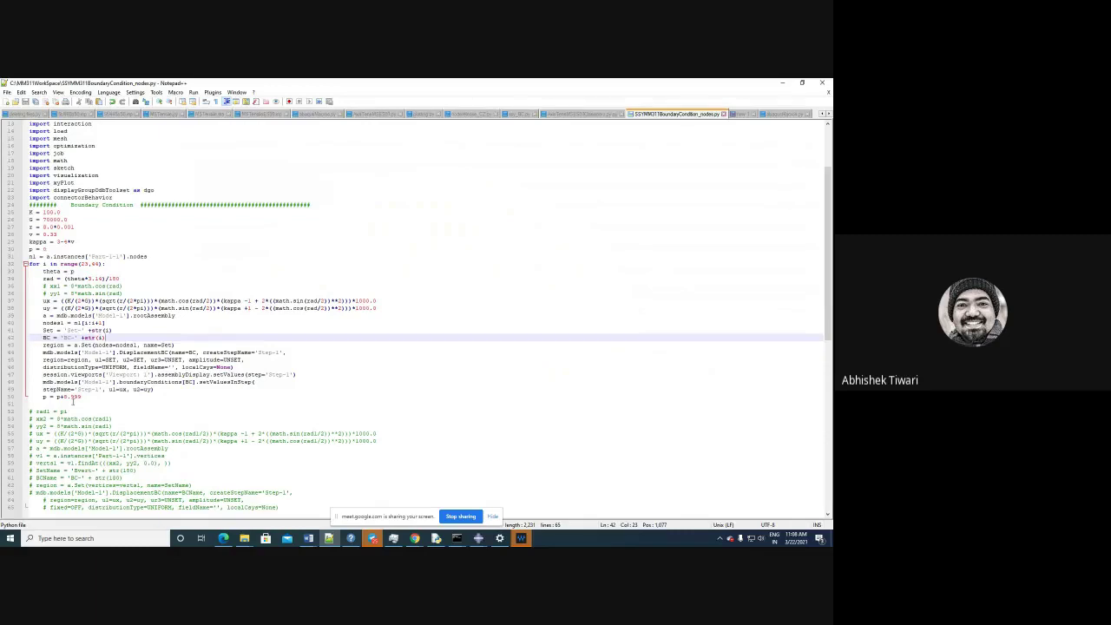
pyautogui.moveTo(70, 396); pyautogui.dragTo(85, 397)
pyautogui.press('BackSpace')
pyautogui.write('0.5')
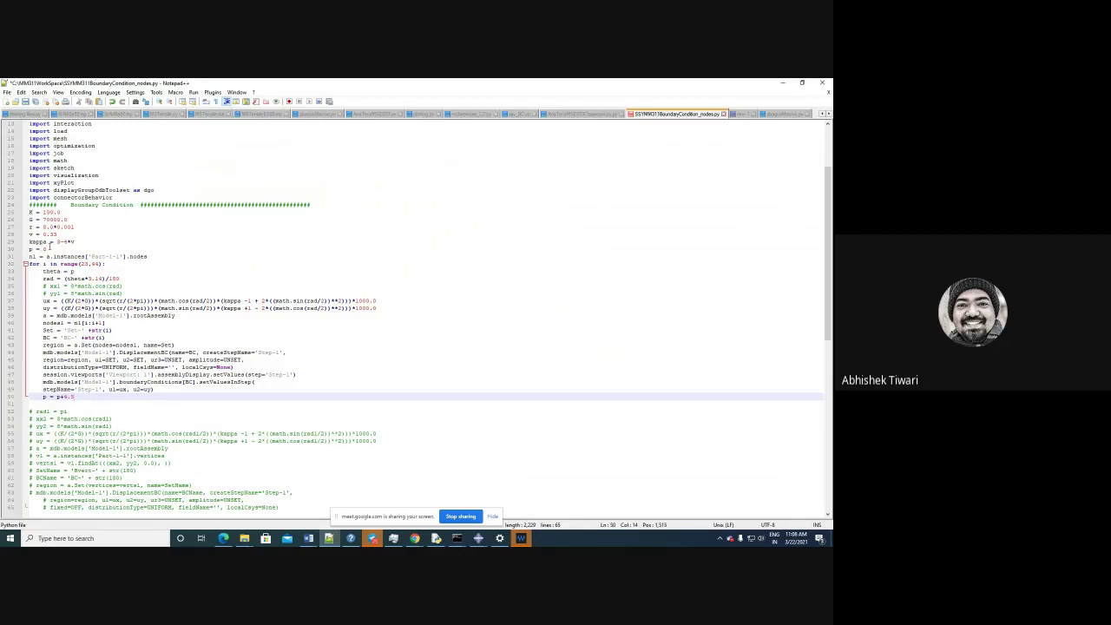
pyautogui.click(45, 250)
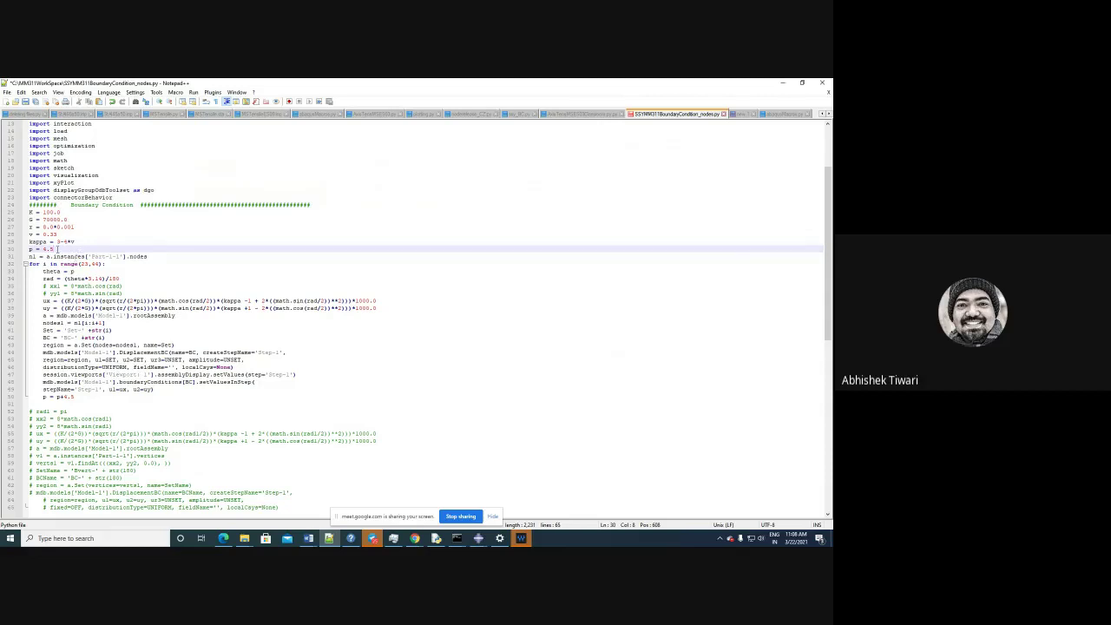
# Step: Set the node range of the script's boundary condition for loop to range(255,294)
pyautogui.click(90, 263)
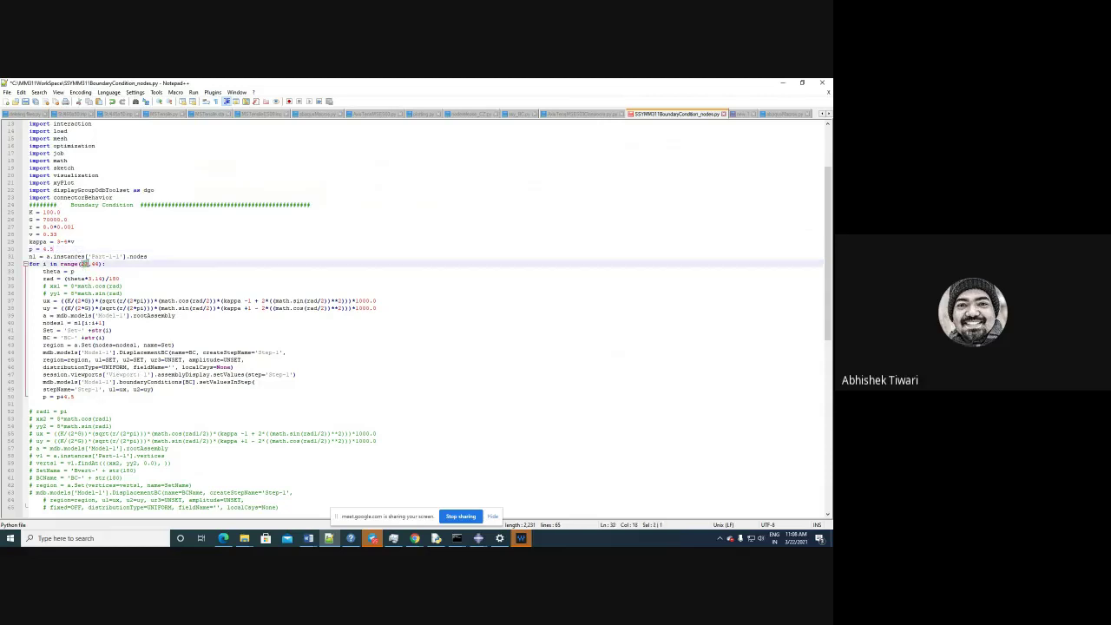
pyautogui.press('BackSpace')
pyautogui.write('50')
pyautogui.doubleClick(98, 263)
pyautogui.write('250')
# Step: Duplicate the entire boundary condition for loop directly below its p = p+4.5 line
pyautogui.moveTo(75, 397); pyautogui.dragTo(12, 269)
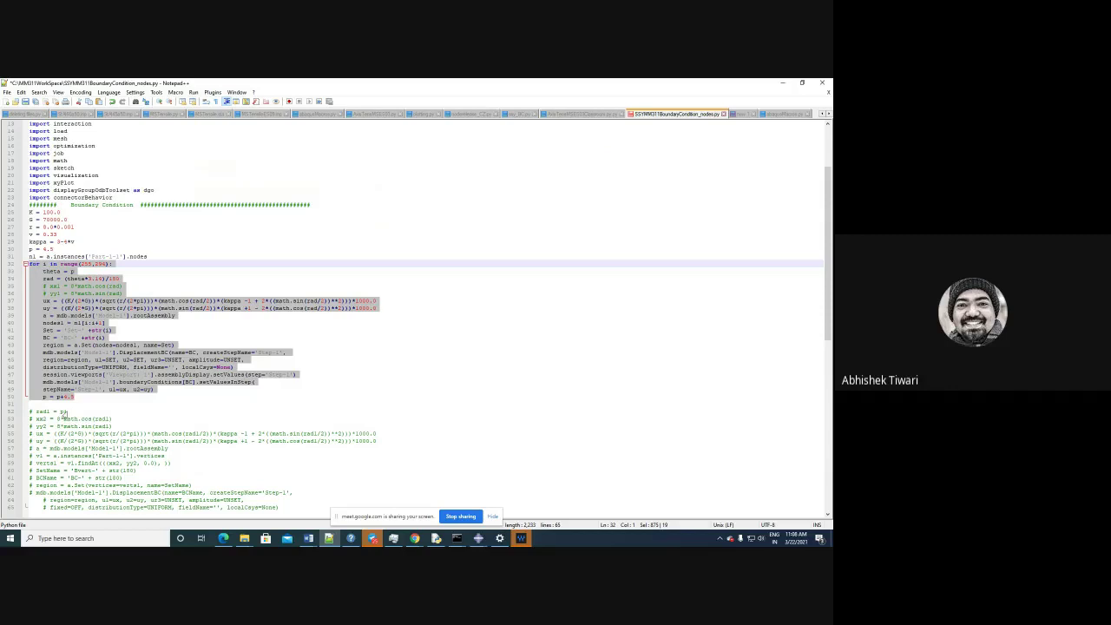
pyautogui.click(82, 399)
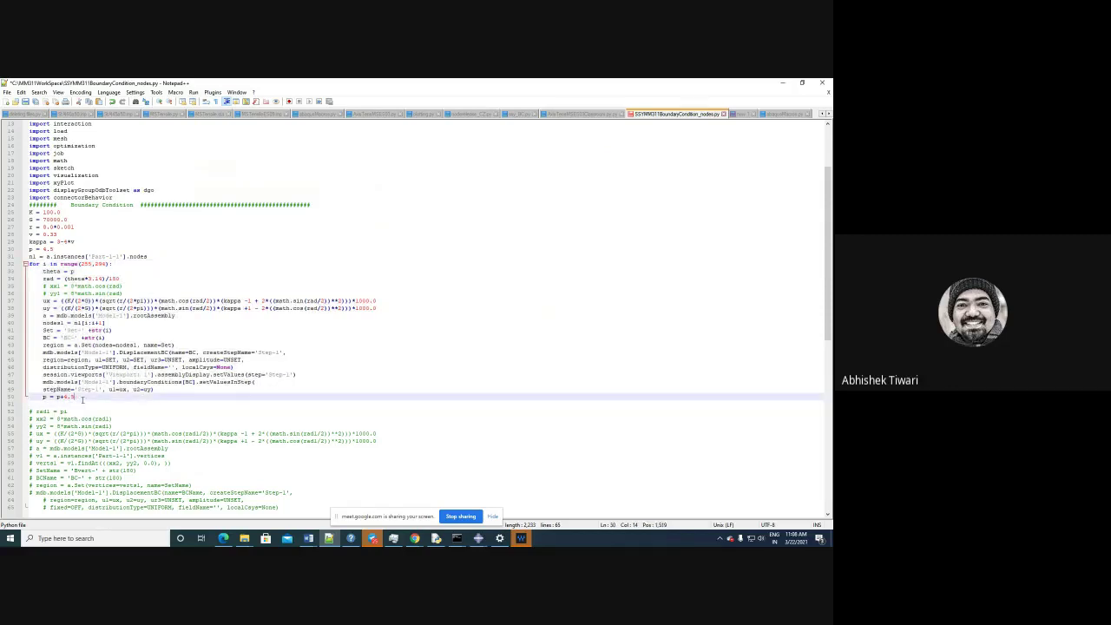
pyautogui.press('Return')
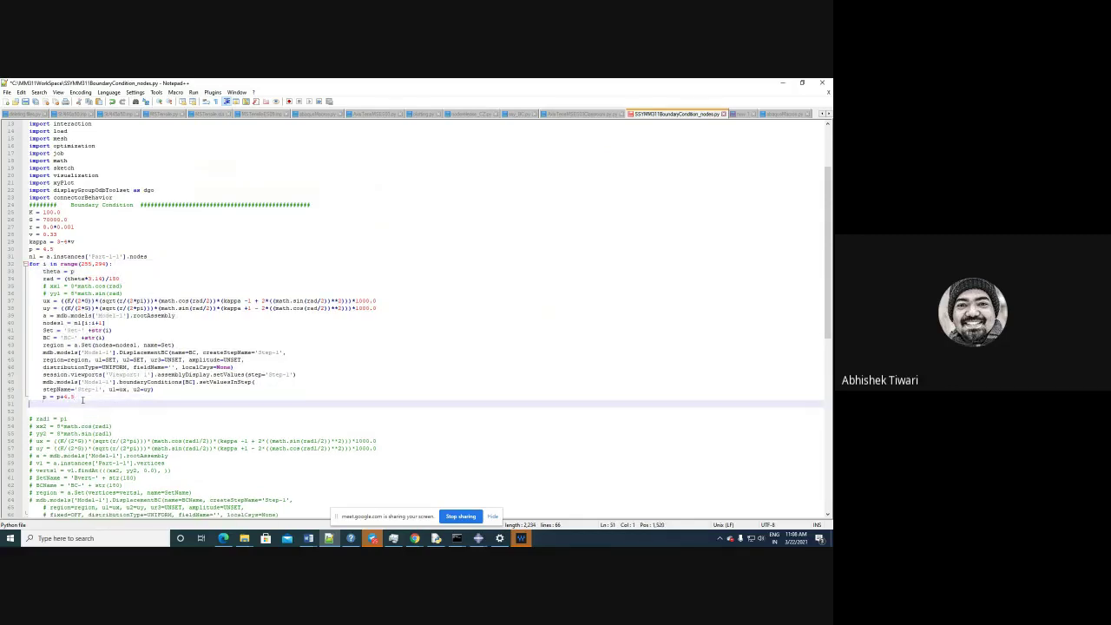
pyautogui.press('BackSpace')
pyautogui.press('Return')
pyautogui.hotkey('ctrl', 'v')
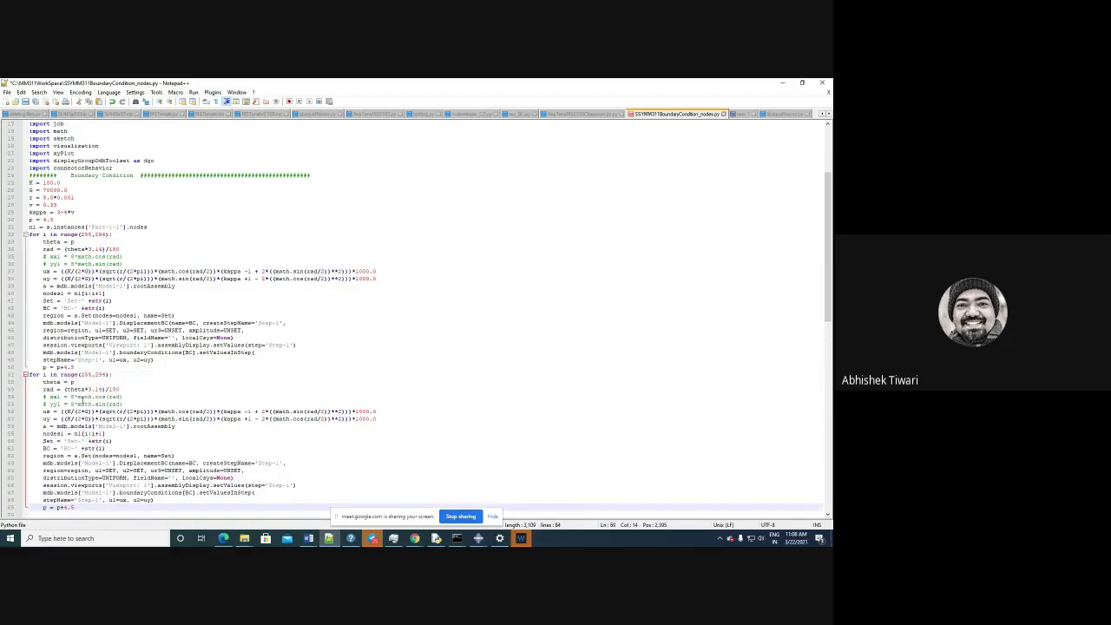
# Step: Set the node range of the duplicated for loop to range(13,15)
pyautogui.scroll(-4, 81, 398)
pyautogui.scroll(-1, 70, 395)
pyautogui.doubleClick(88, 263)
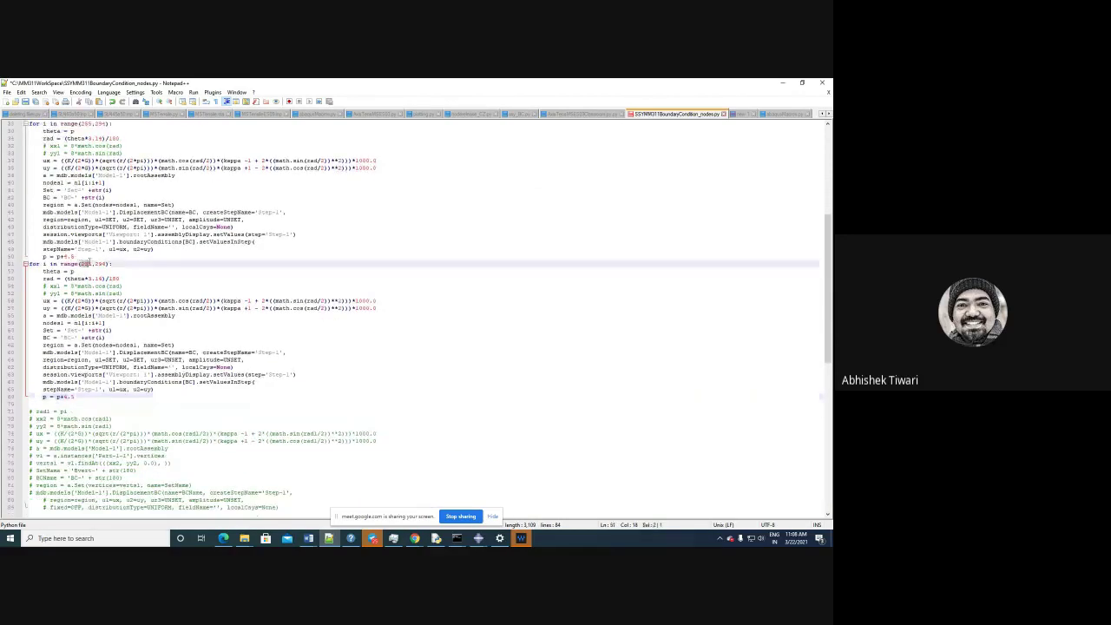
pyautogui.write('13')
pyautogui.doubleClick(97, 263)
pyautogui.write('140')
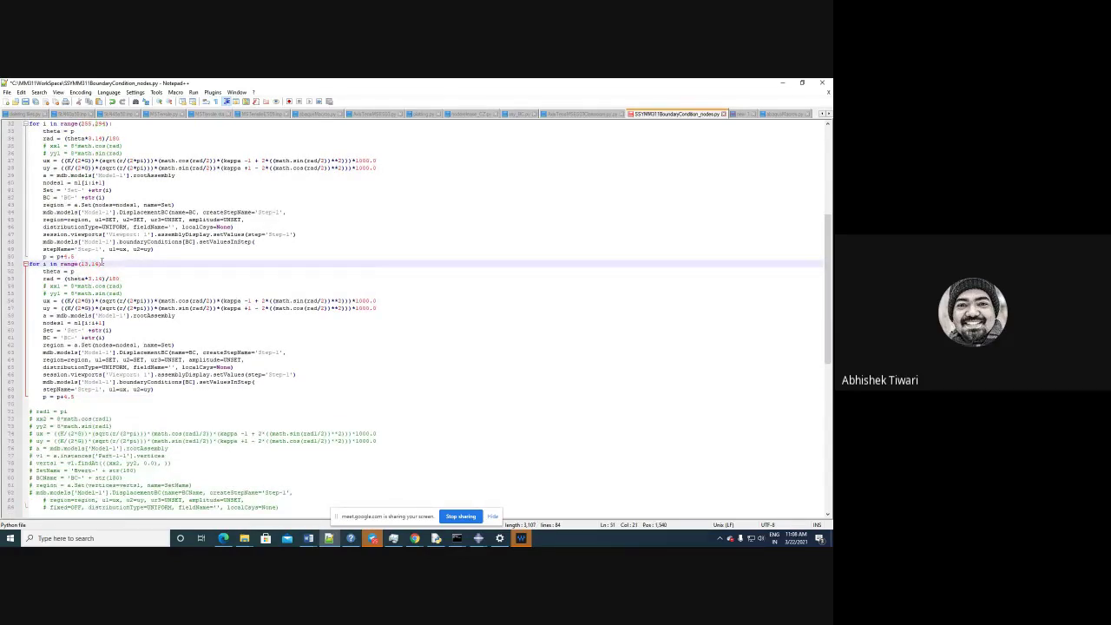
pyautogui.press('BackSpace')
pyautogui.write('5')
# Step: Add the line p1 = 0.0 above the second for loop and assign theta to p1 inside it
pyautogui.click(80, 257)
pyautogui.press('Return')
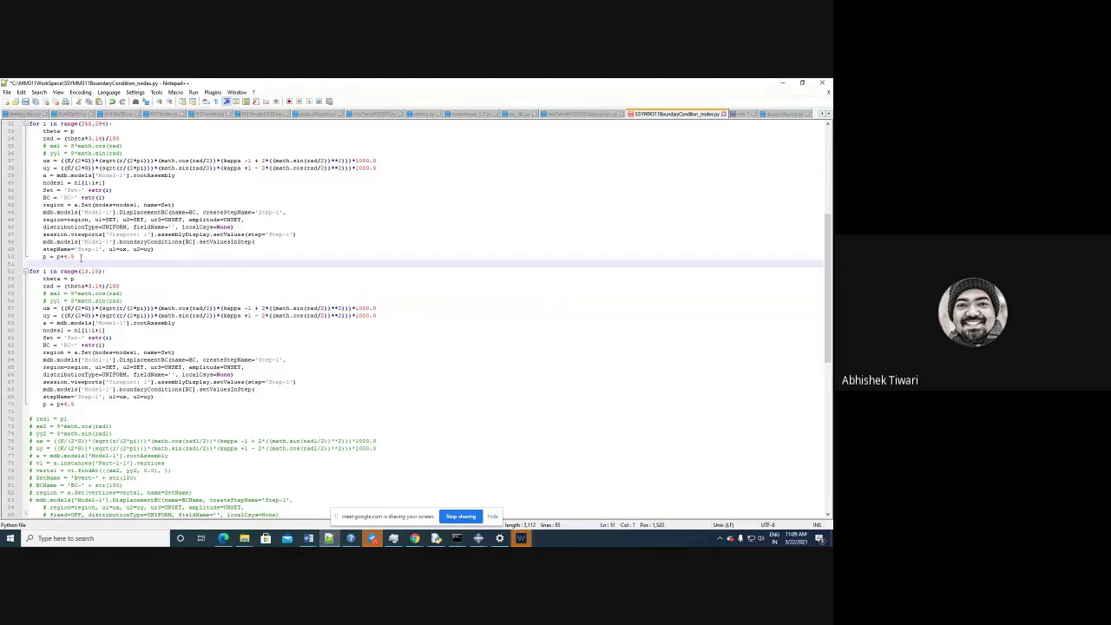
pyautogui.write('pi = 0')
pyautogui.click(74, 278)
pyautogui.write('i')
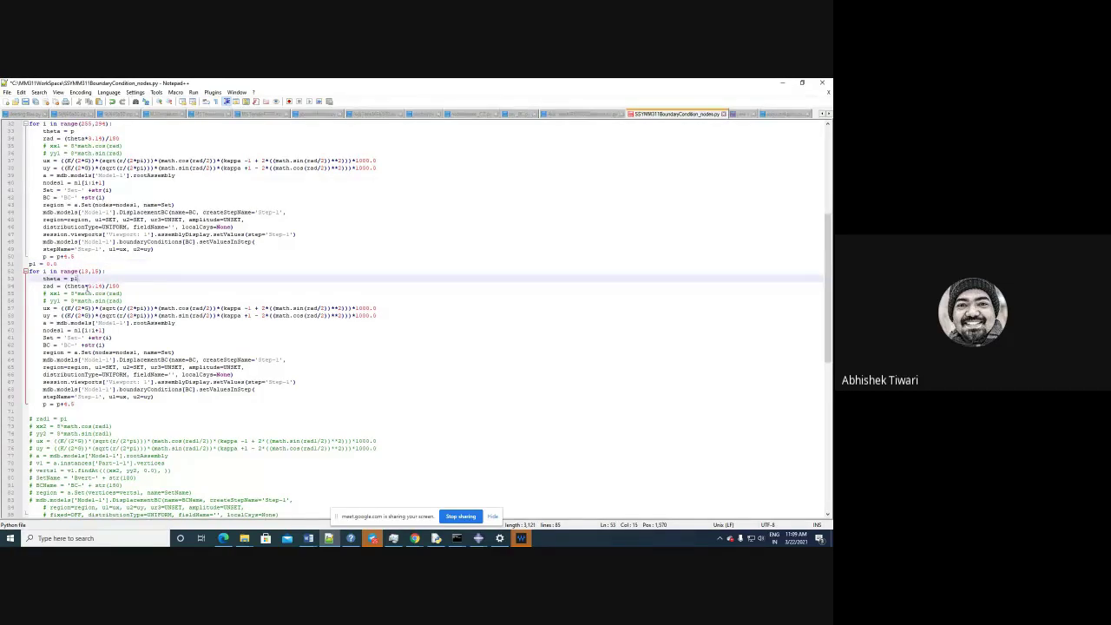
# Step: Change the second loop's closing increment line to p1 = p1+180.0
pyautogui.click(48, 404)
pyautogui.write('i+')
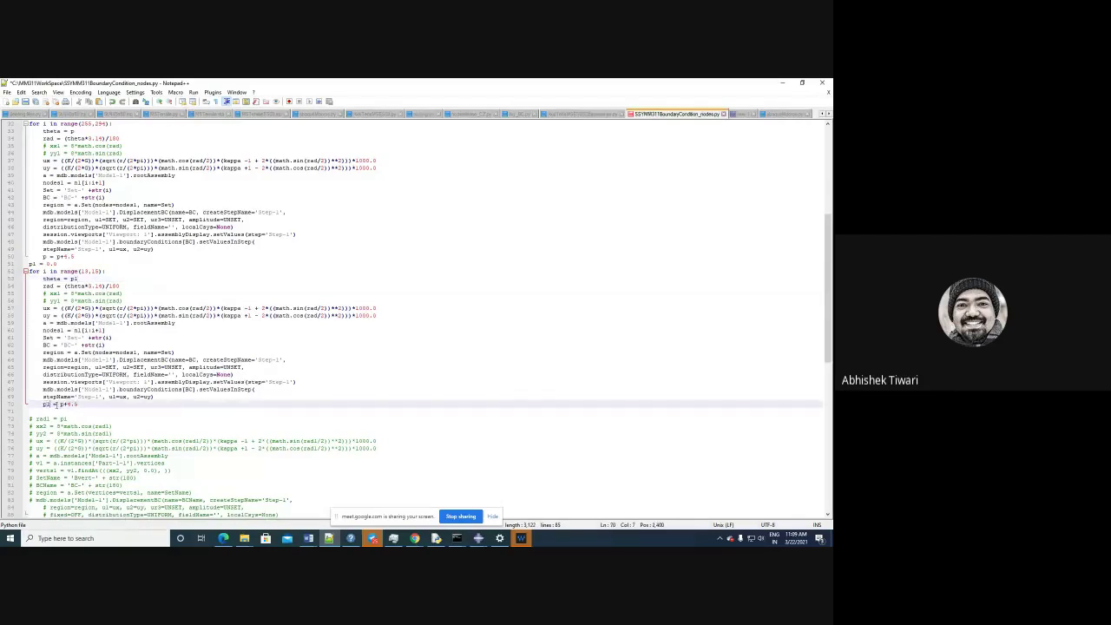
pyautogui.write('1')
pyautogui.moveTo(71, 404); pyautogui.dragTo(81, 405)
pyautogui.write('180.0')
# Step: Save a copy of the script as SSYMM311BoundaryCondition_nodes_2.py in the MM311WorkSpace folder
pyautogui.click(18, 176)
pyautogui.moveTo(17, 175); pyautogui.dragTo(17, 178)
pyautogui.hotkey('ctrl', 'alt', 's')
pyautogui.click(151, 286)
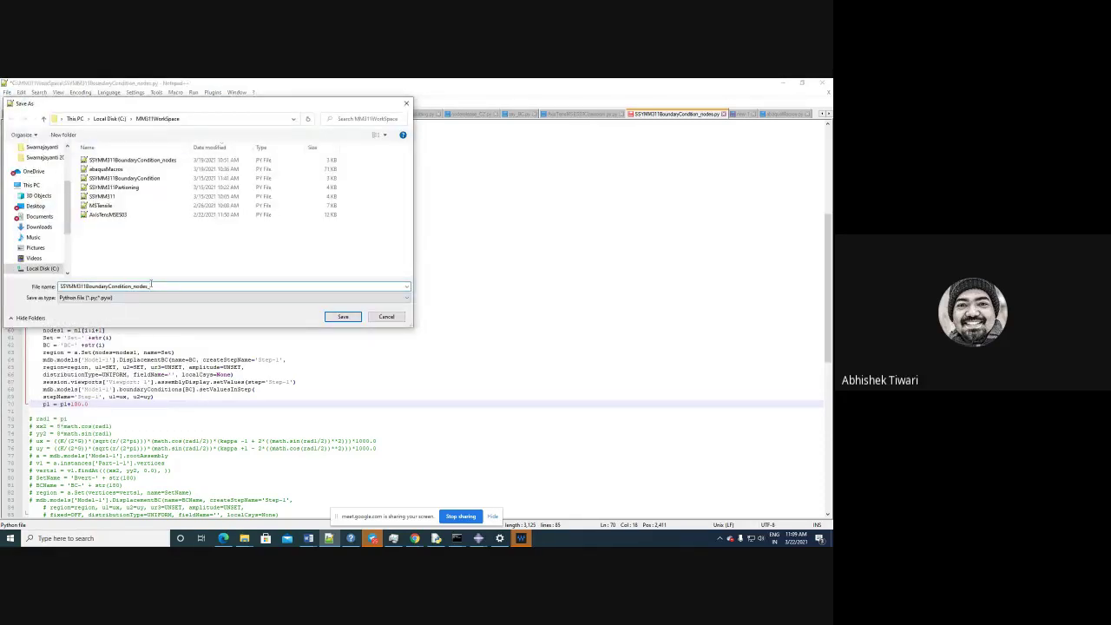
pyautogui.press('Return')
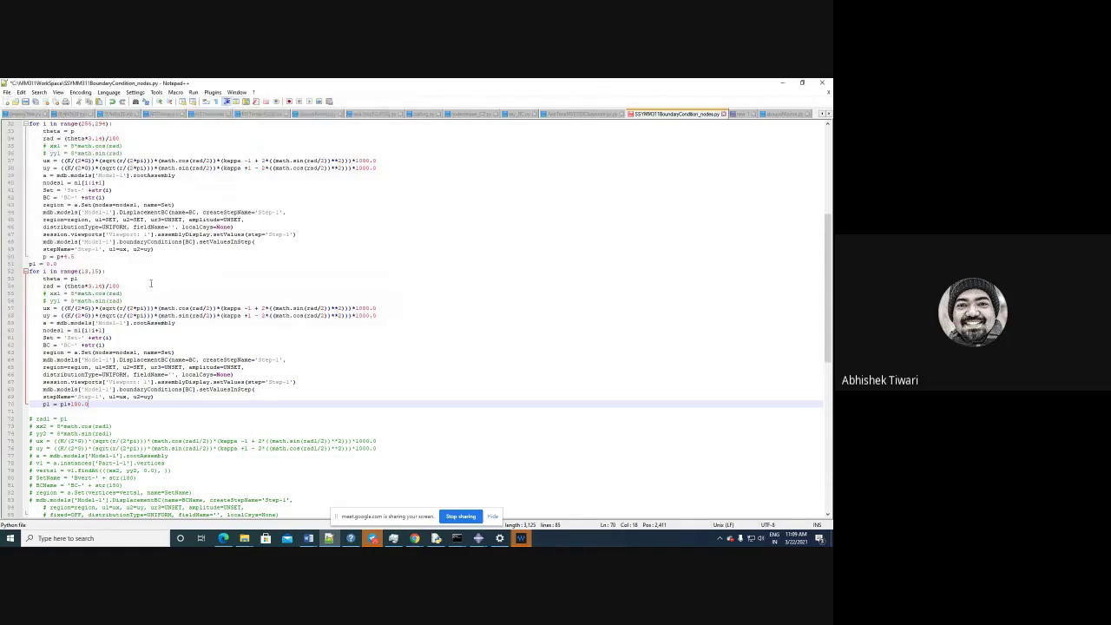
# Step: Return to Abaqus/CAE and try to run the script SSYMM311BoundaryCondition_nodes_2.py from C:\MM311WorkSpace
pyautogui.click(784, 82)
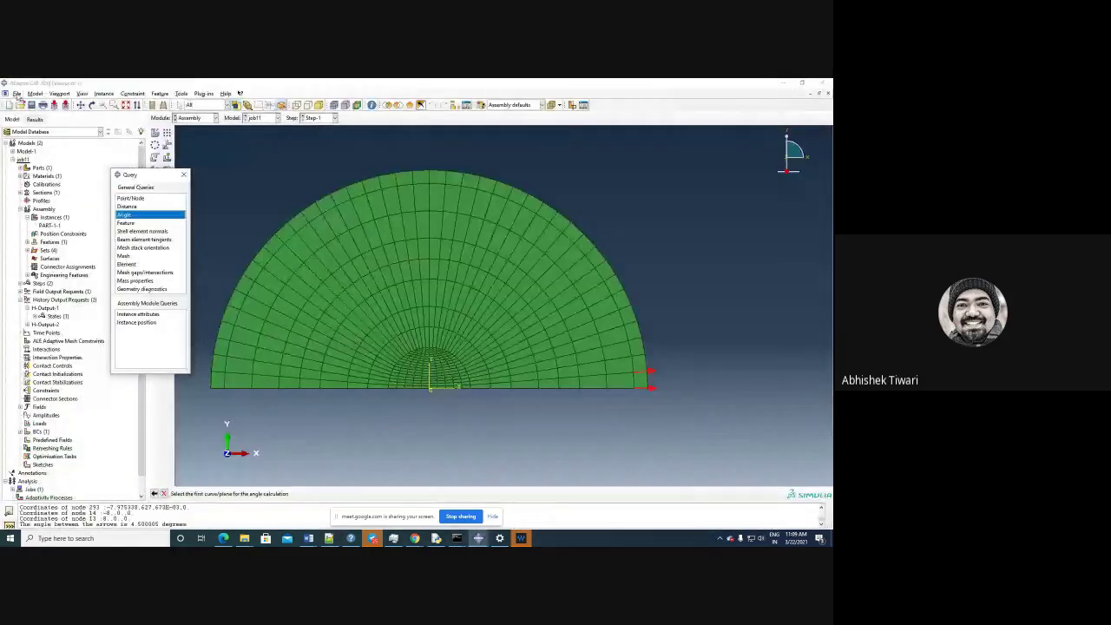
pyautogui.click(17, 93)
pyautogui.click(33, 218)
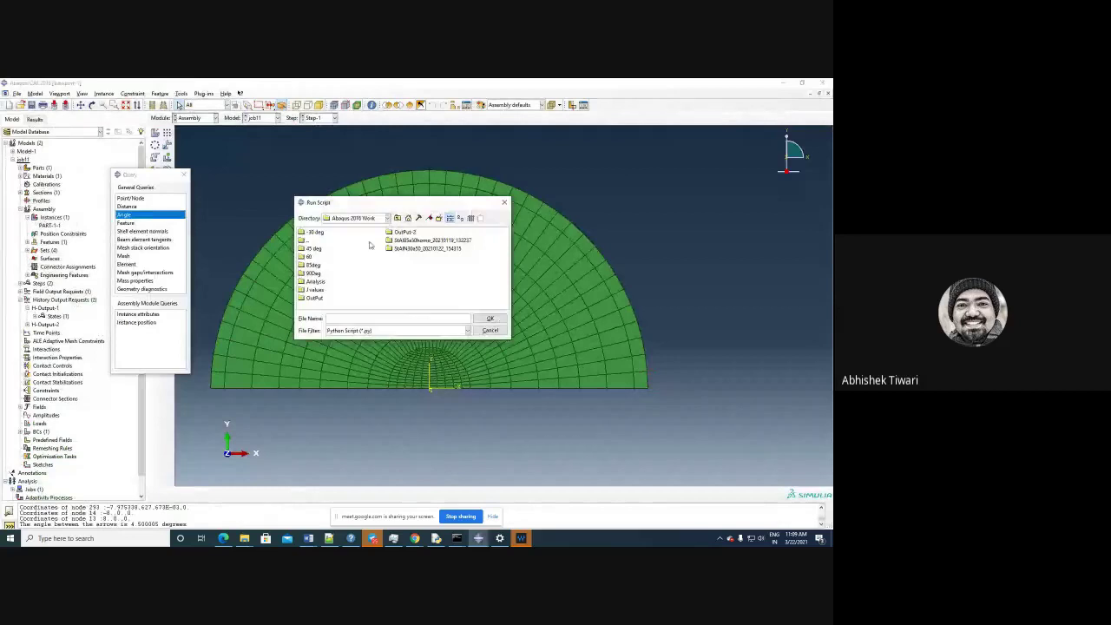
pyautogui.click(355, 218)
pyautogui.click(341, 234)
pyautogui.click(331, 249)
pyautogui.doubleClick(332, 249)
pyautogui.doubleClick(379, 294)
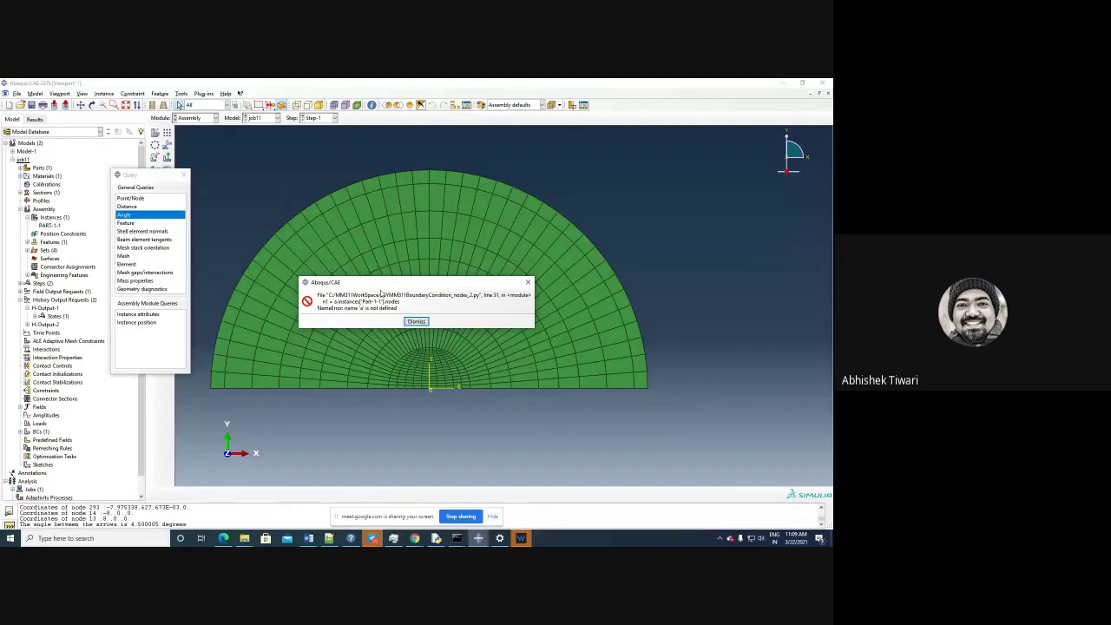
# Step: Dismiss the script error, switch to Notepad++, and copy the line a = mdb.models['Model-1'].rootAssembly from abaqusMacros.py
pyautogui.click(412, 321)
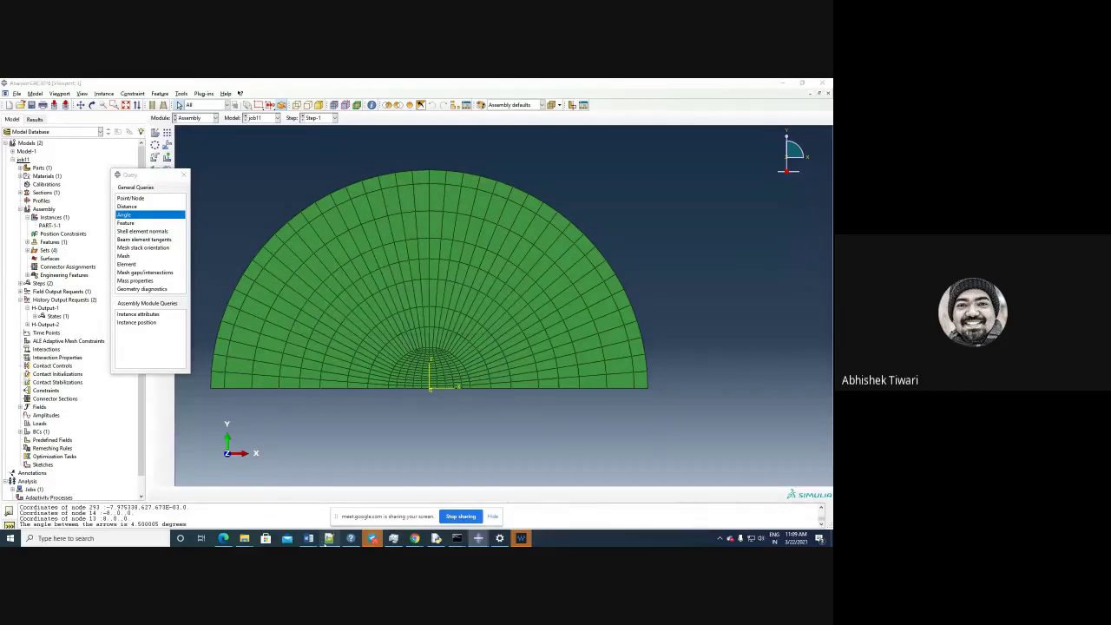
pyautogui.click(329, 539)
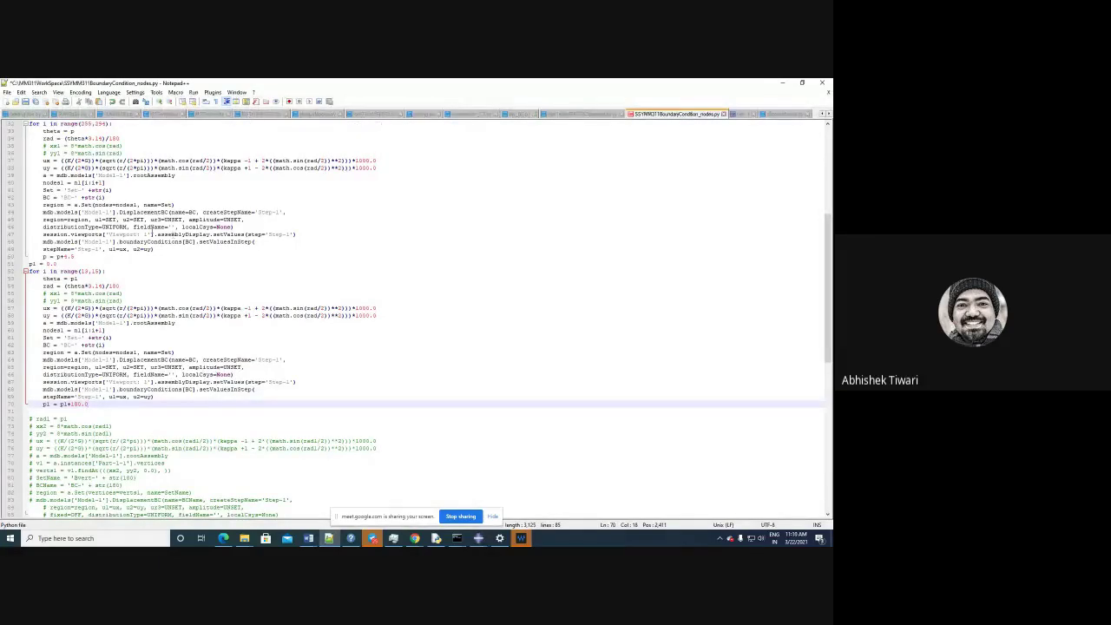
pyautogui.scroll(6, 151, 228)
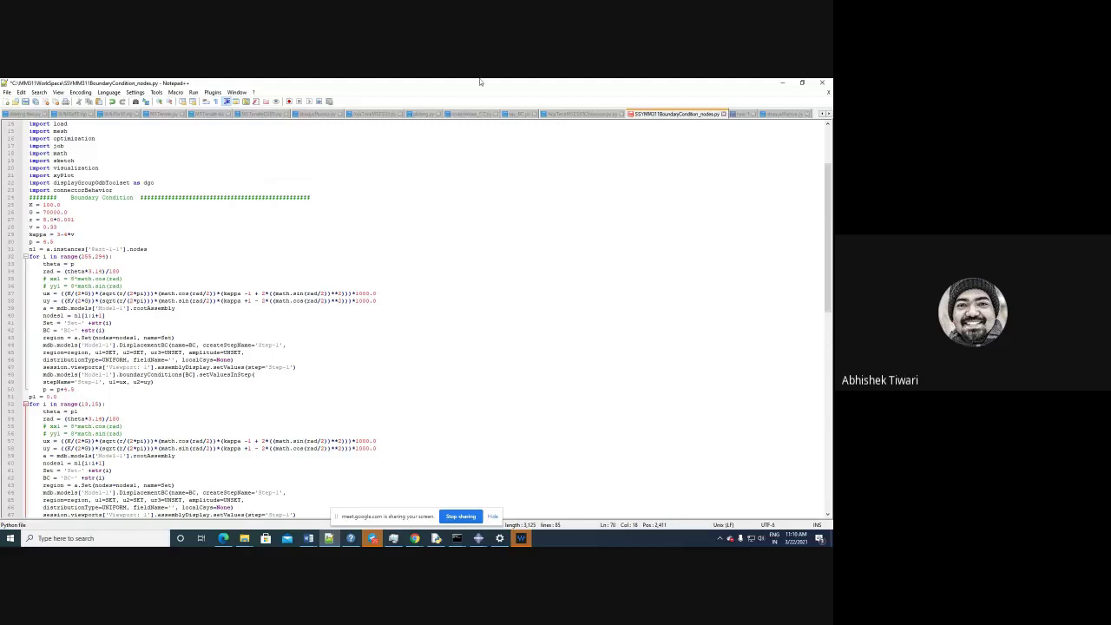
pyautogui.click(771, 114)
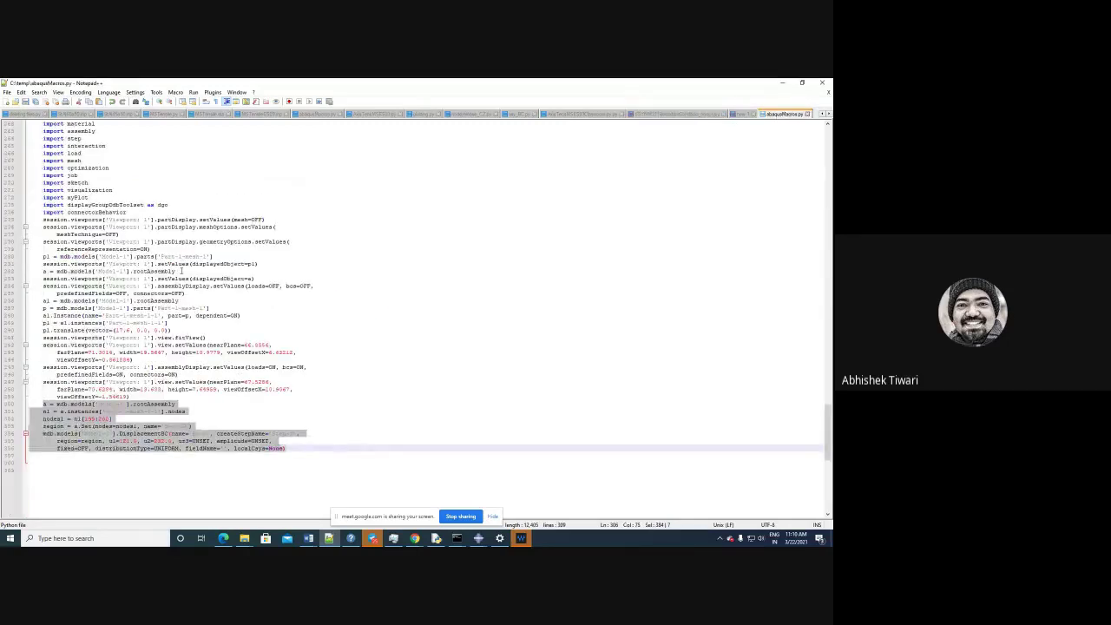
pyautogui.click(113, 419)
pyautogui.moveTo(43, 404); pyautogui.dragTo(178, 404)
pyautogui.hotkey('ctrl', 'c')
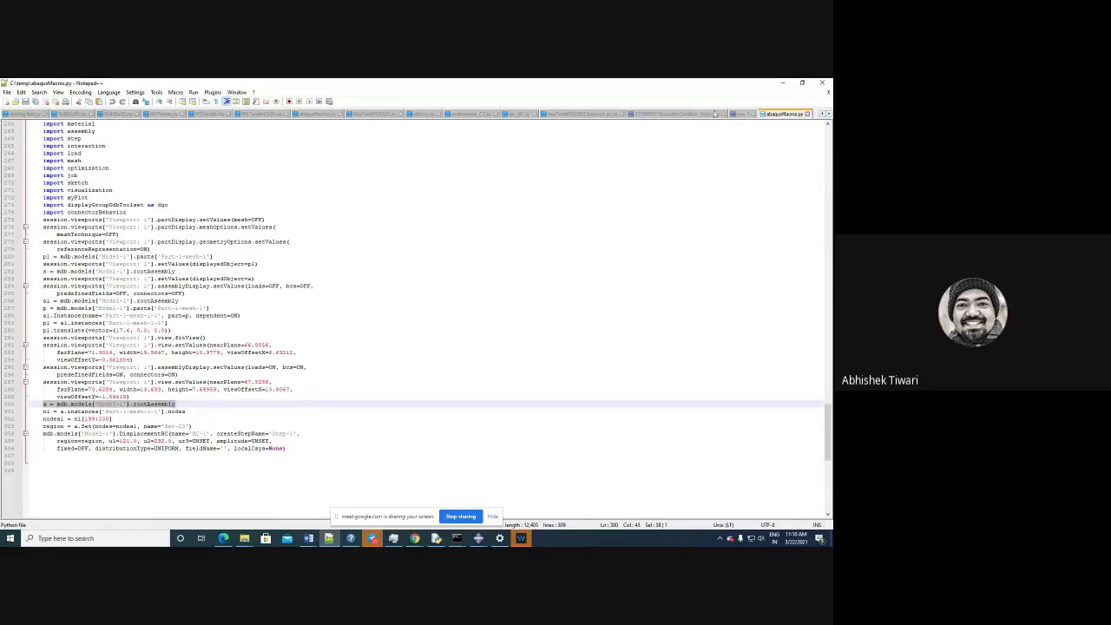
# Step: Paste the rootAssembly definition on a new line directly above the n1 line in the boundary condition script and save it
pyautogui.click(650, 114)
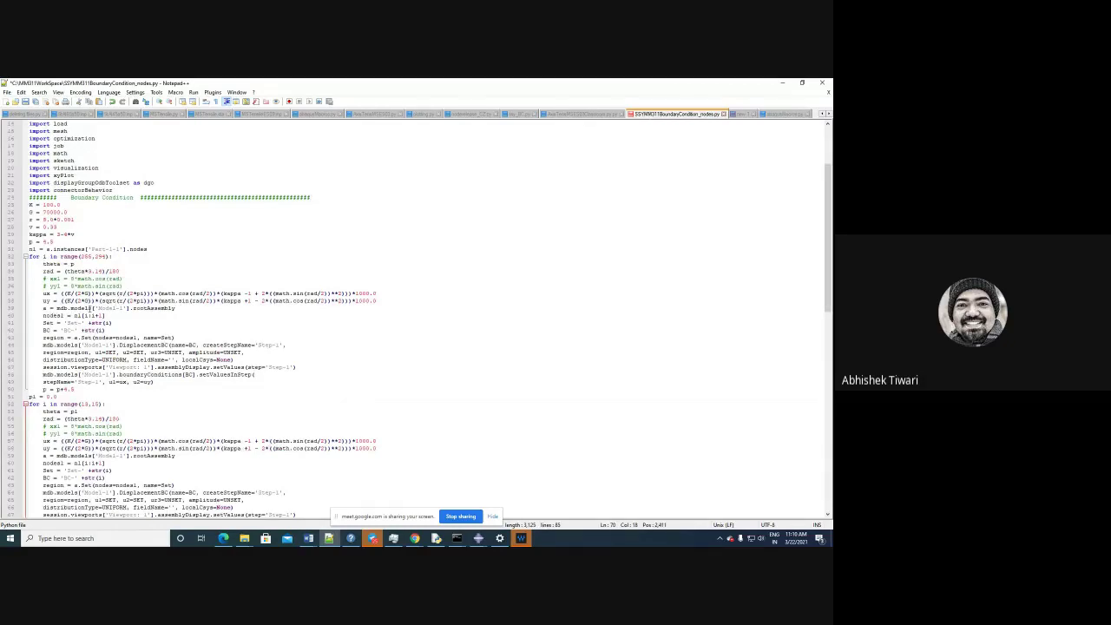
pyautogui.click(66, 242)
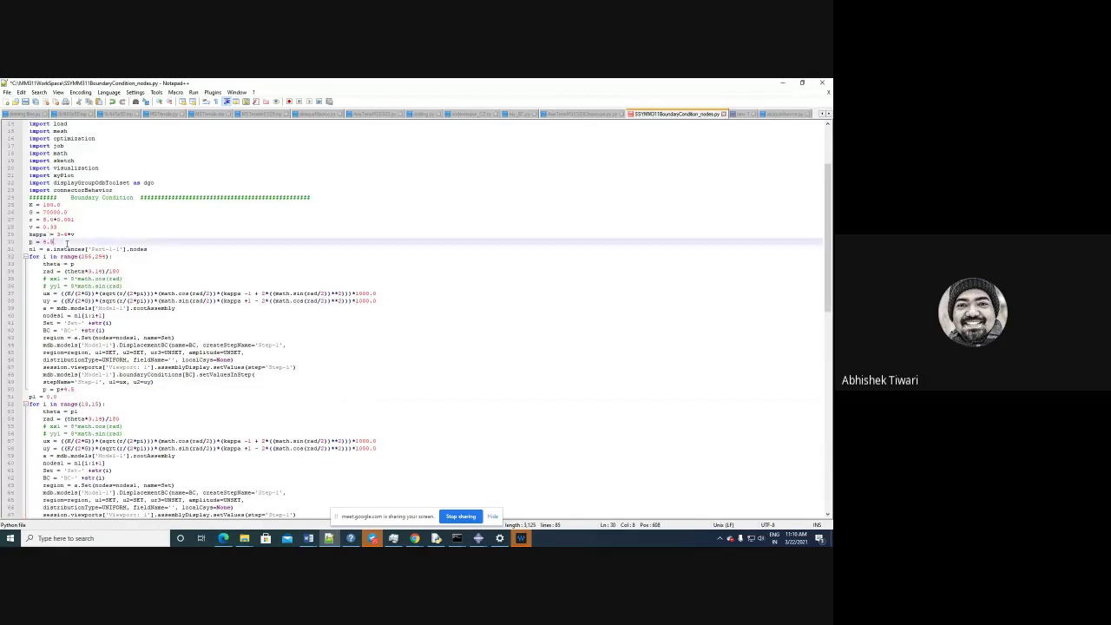
pyautogui.press('Return')
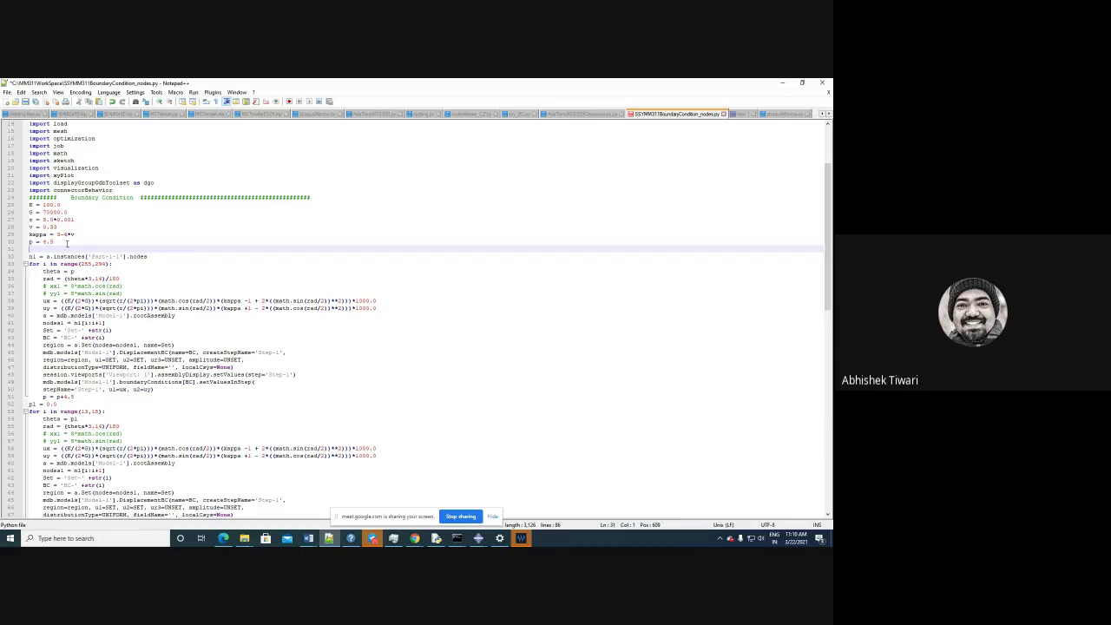
pyautogui.hotkey('ctrl', 'v')
pyautogui.click(25, 101)
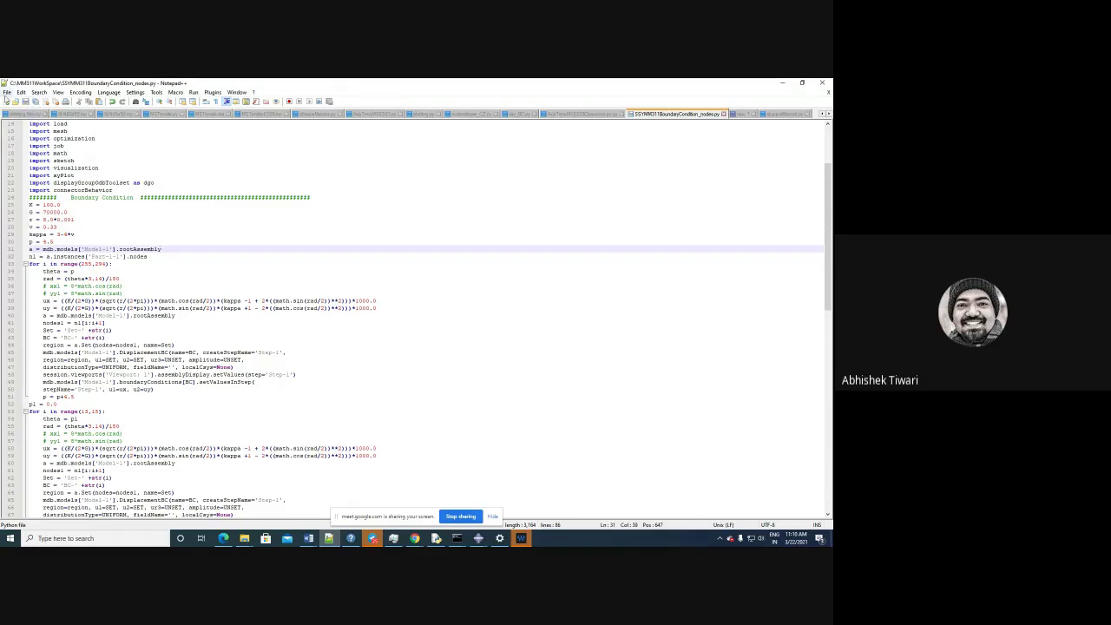
# Step: Save a copy of the script as SSYMM311BoundaryCondition_nodes3.py in the MM311WorkSpace folder
pyautogui.click(7, 92)
pyautogui.click(26, 170)
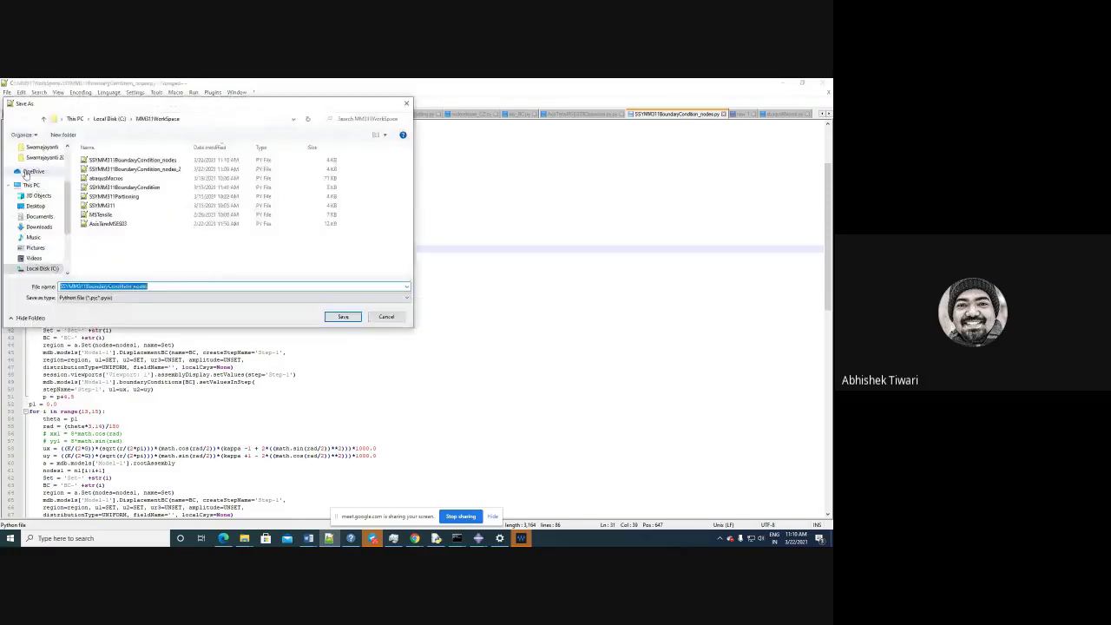
pyautogui.click(159, 286)
pyautogui.write('3.py')
pyautogui.press('Return')
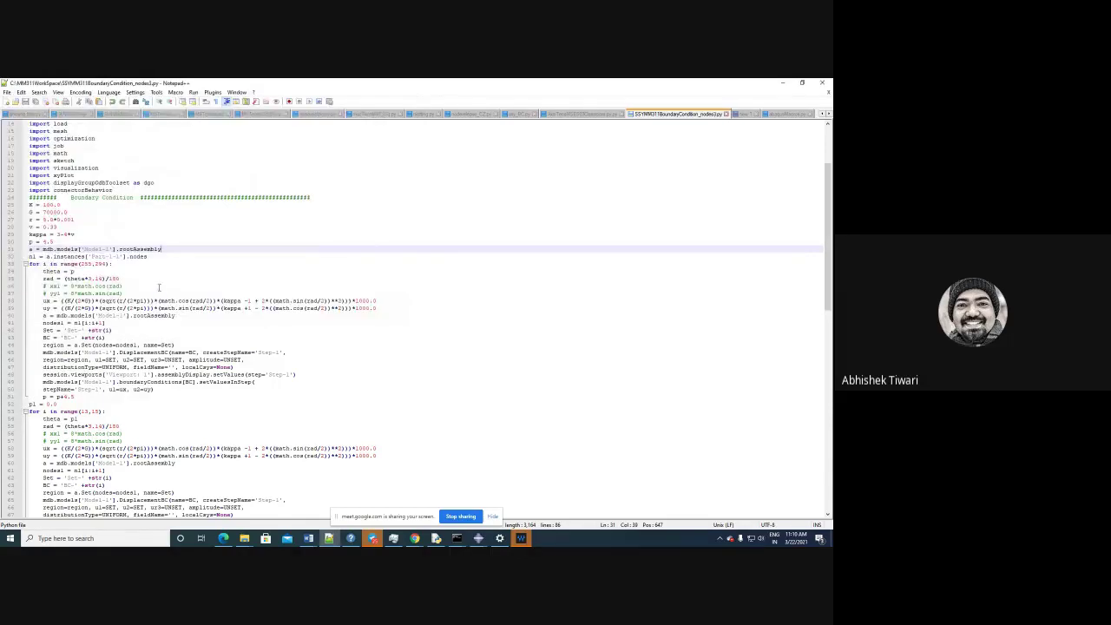
# Step: Switch to Abaqus/CAE, try to run SSYMM311BoundaryCondition_nodes3.py on the meshed half-disc model, and close the Query dialog
pyautogui.hotkey('alt', 'Tab')
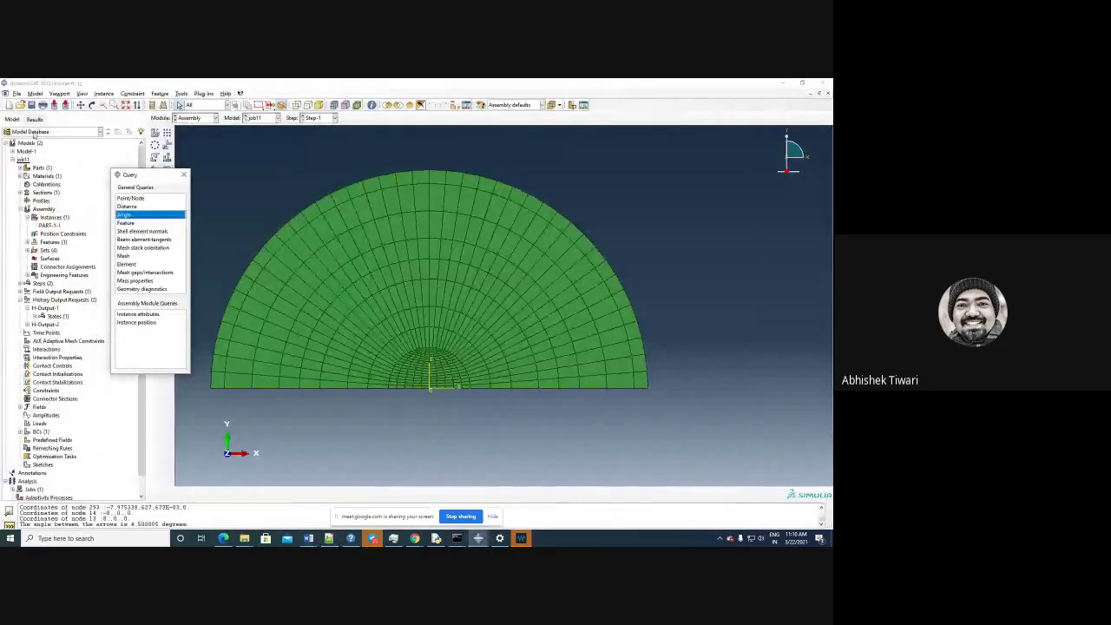
pyautogui.click(16, 93)
pyautogui.click(32, 217)
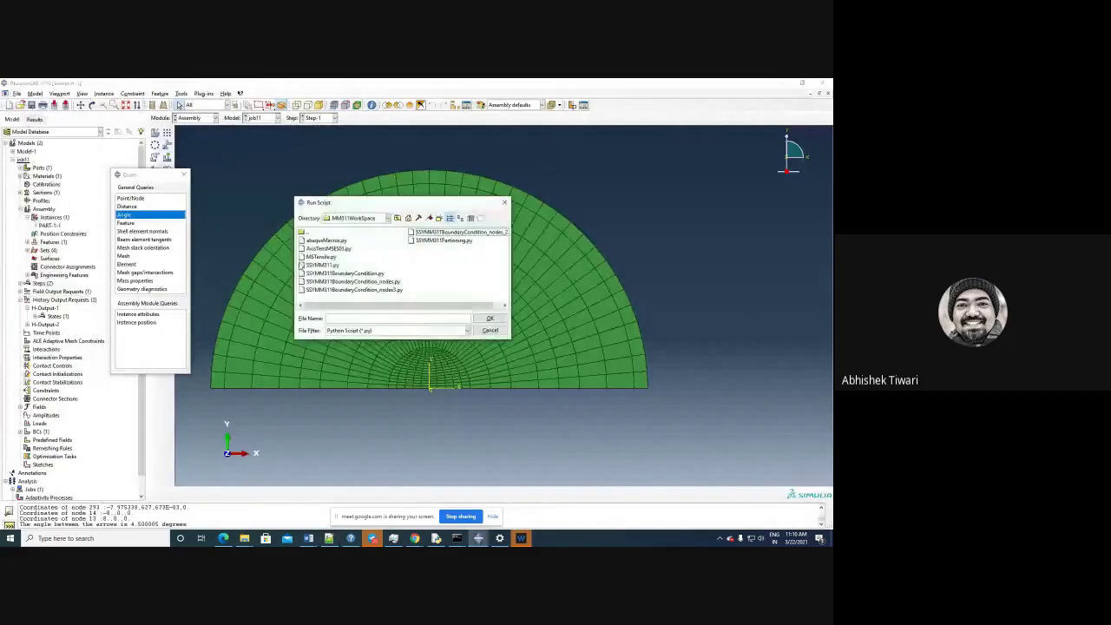
pyautogui.doubleClick(349, 290)
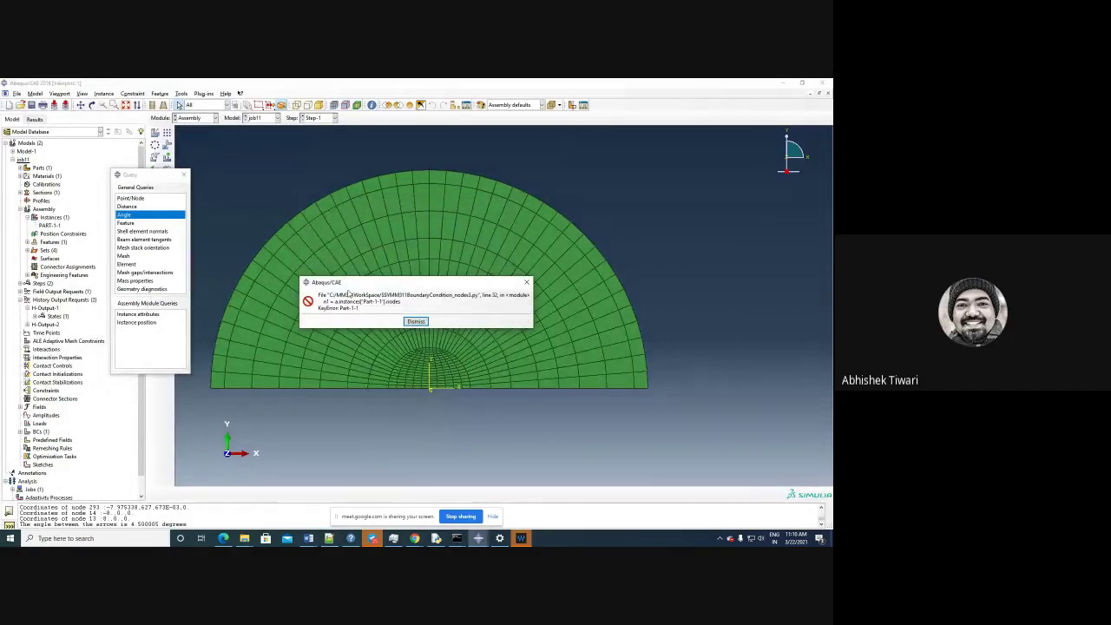
pyautogui.click(416, 322)
pyautogui.click(183, 174)
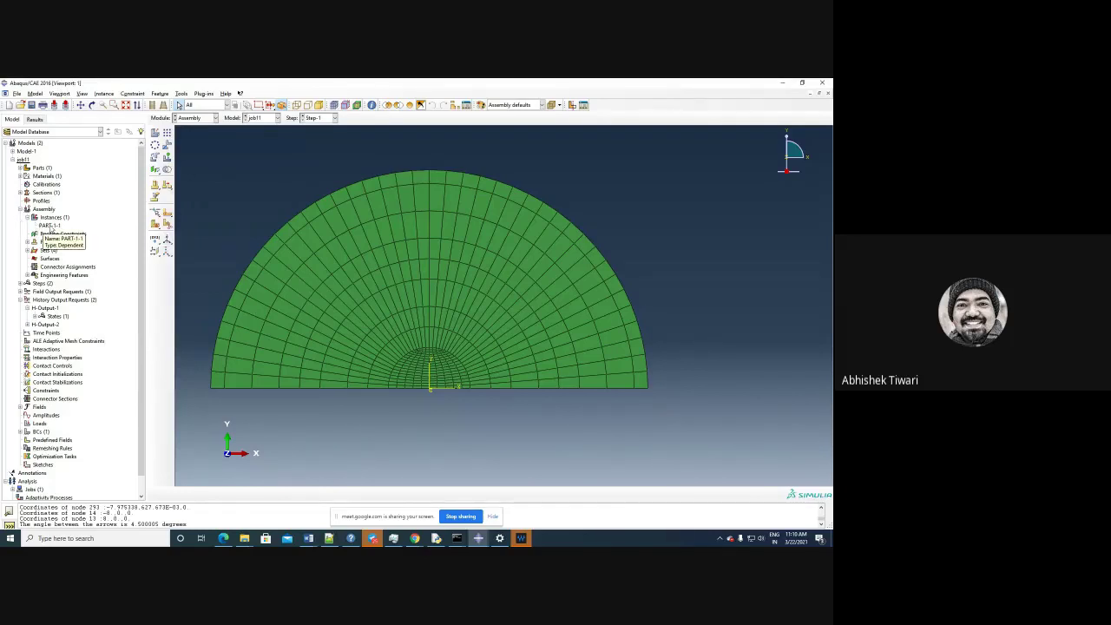
# Step: In Notepad++, replace every occurrence of Part-1-1 with PART-1-1 in SSYMM311BoundaryCondition_nodes3.py and save the script
pyautogui.click(329, 538)
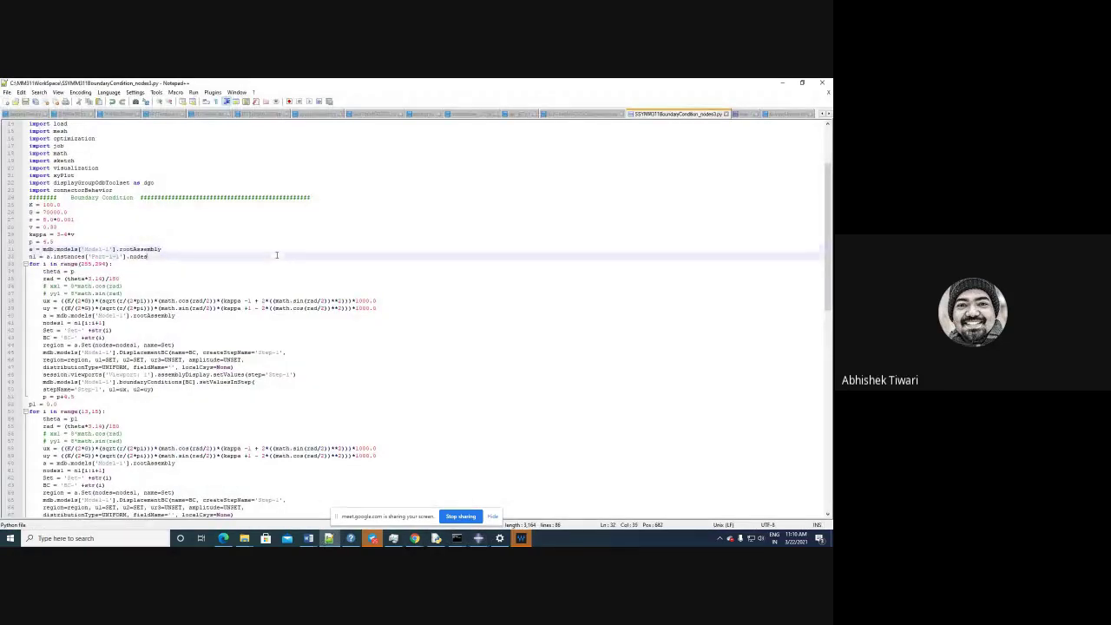
pyautogui.hotkey('ctrl', 'h')
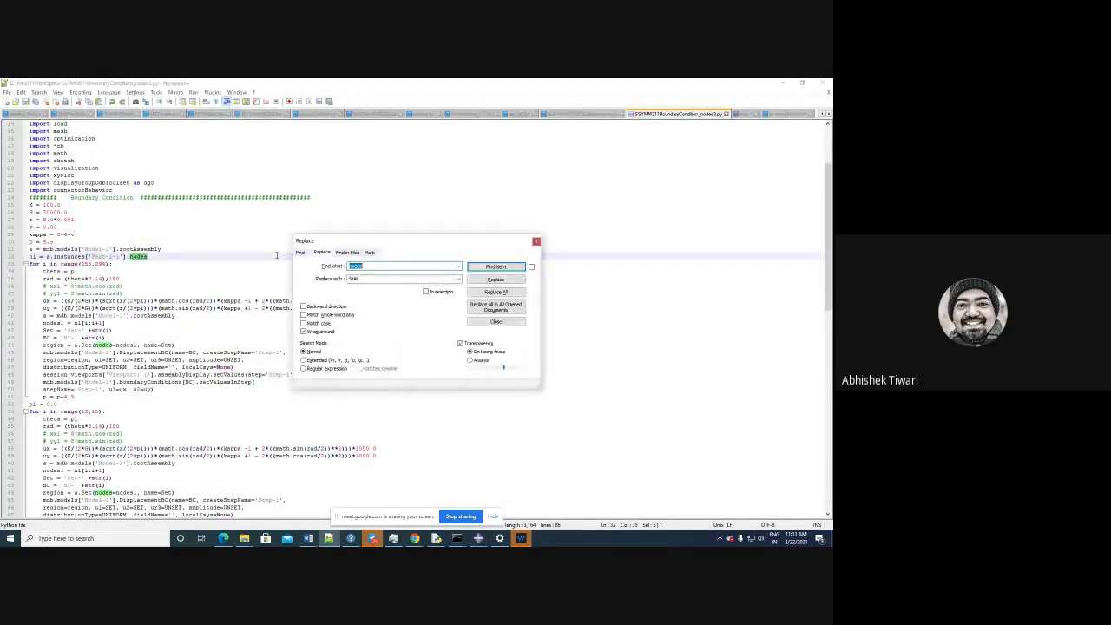
pyautogui.moveTo(91, 257); pyautogui.dragTo(121, 259)
pyautogui.hotkey('ctrl', 'c')
pyautogui.click(344, 269)
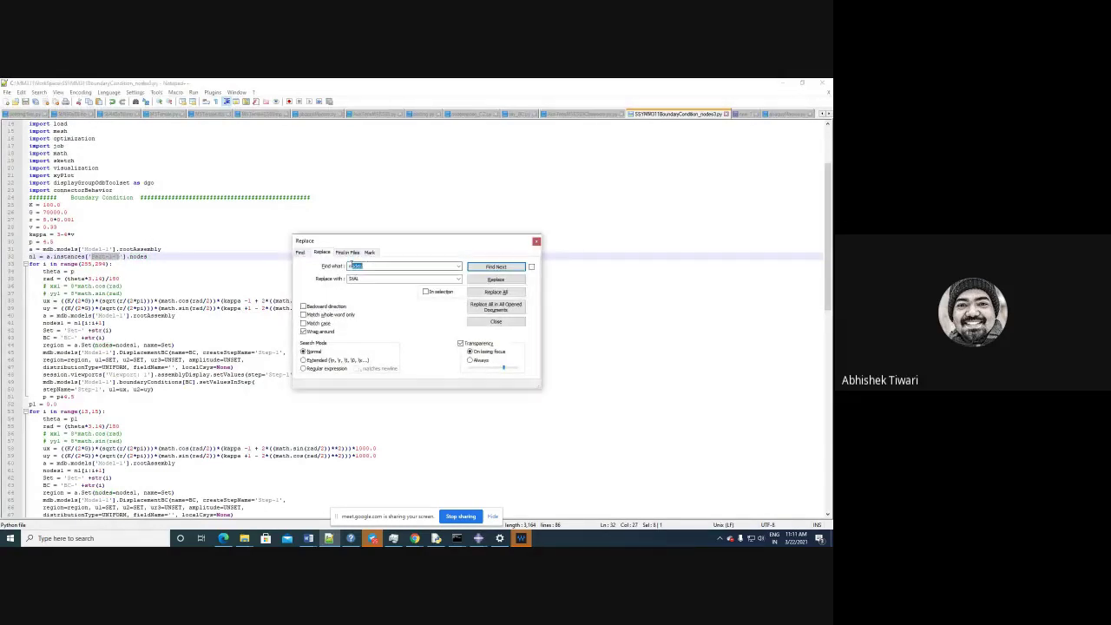
pyautogui.hotkey('ctrl', 'v')
pyautogui.press('Tab')
pyautogui.hotkey('ctrl', 'v')
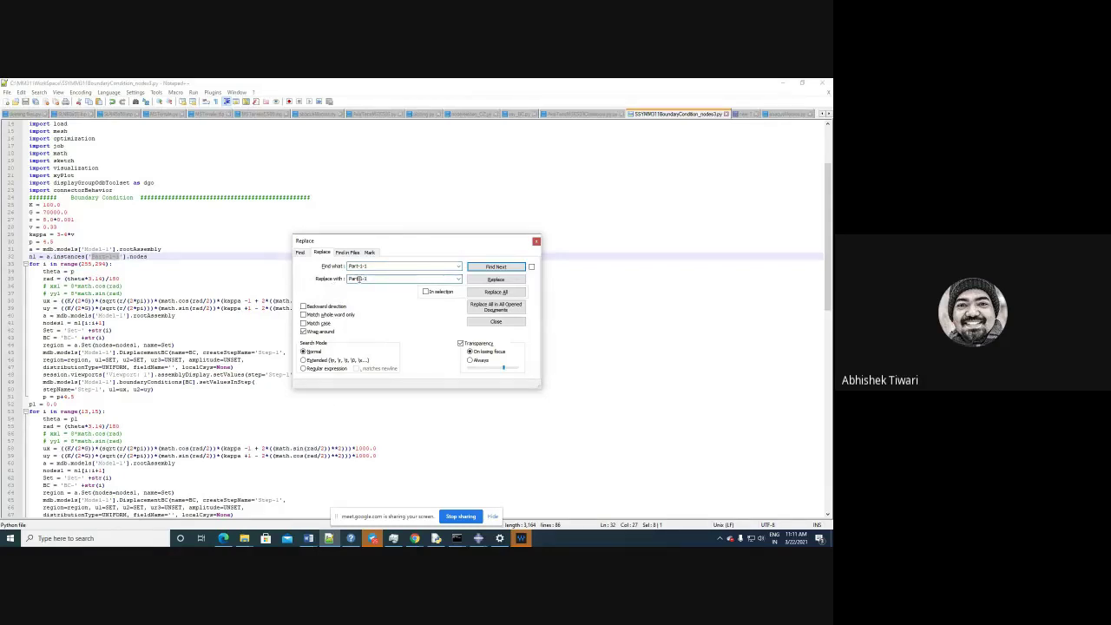
pyautogui.click(358, 279)
pyautogui.press('BackSpace')
pyautogui.press('BackSpace')
pyautogui.press('BackSpace')
pyautogui.write('ART')
pyautogui.click(495, 293)
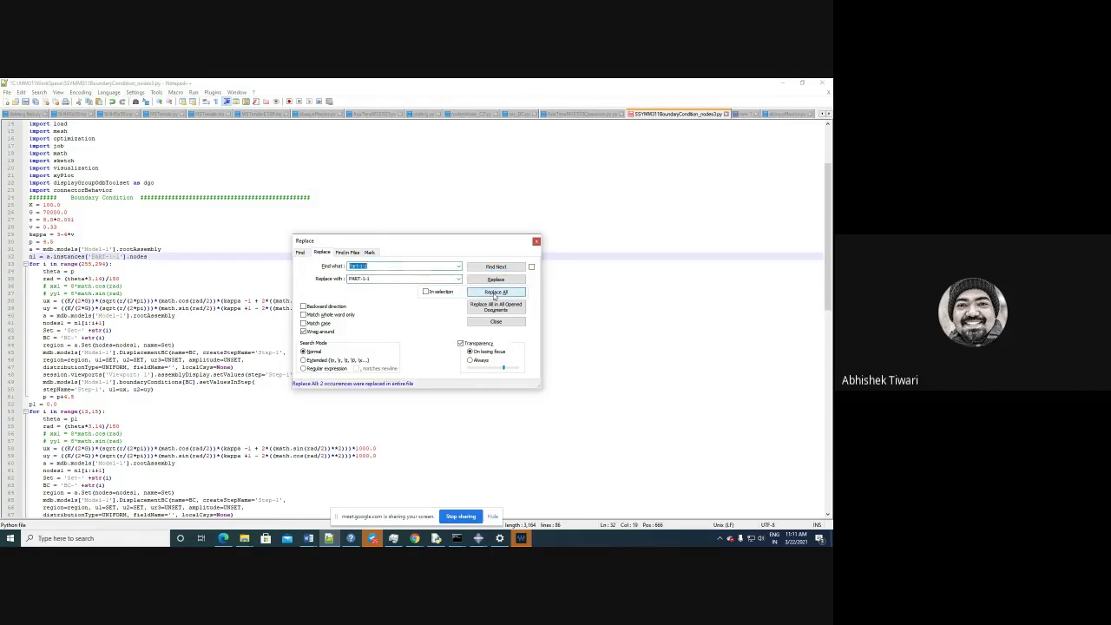
pyautogui.click(536, 241)
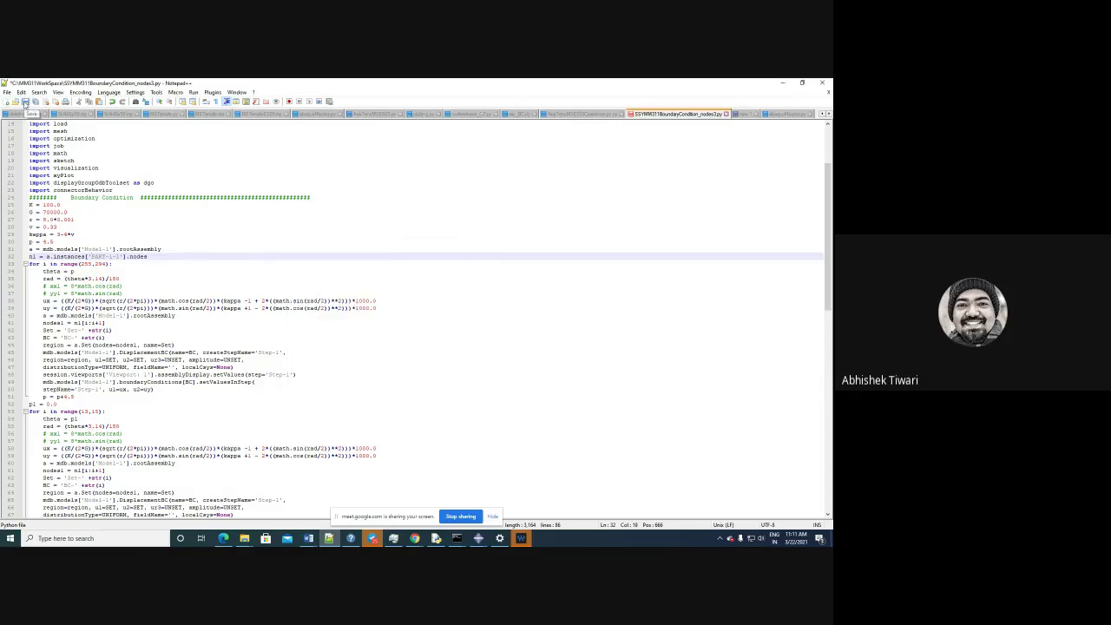
# Step: Return to the half-disc model in Abaqus/CAE and try to run the edited SSYMM311BoundaryCondition_nodes3.py again
pyautogui.click(478, 538)
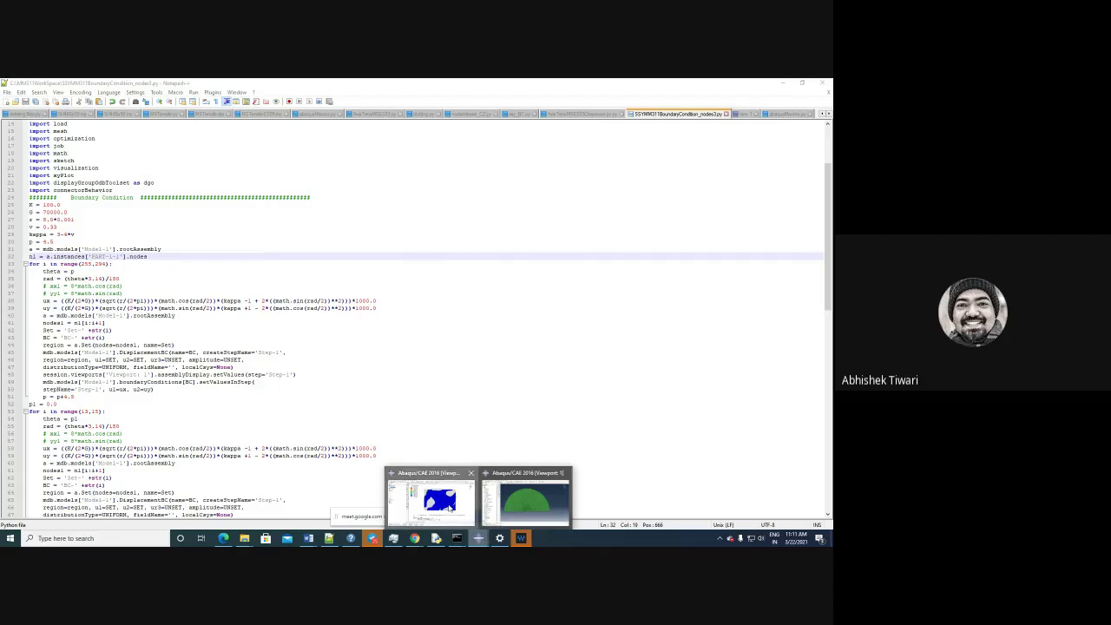
pyautogui.click(450, 509)
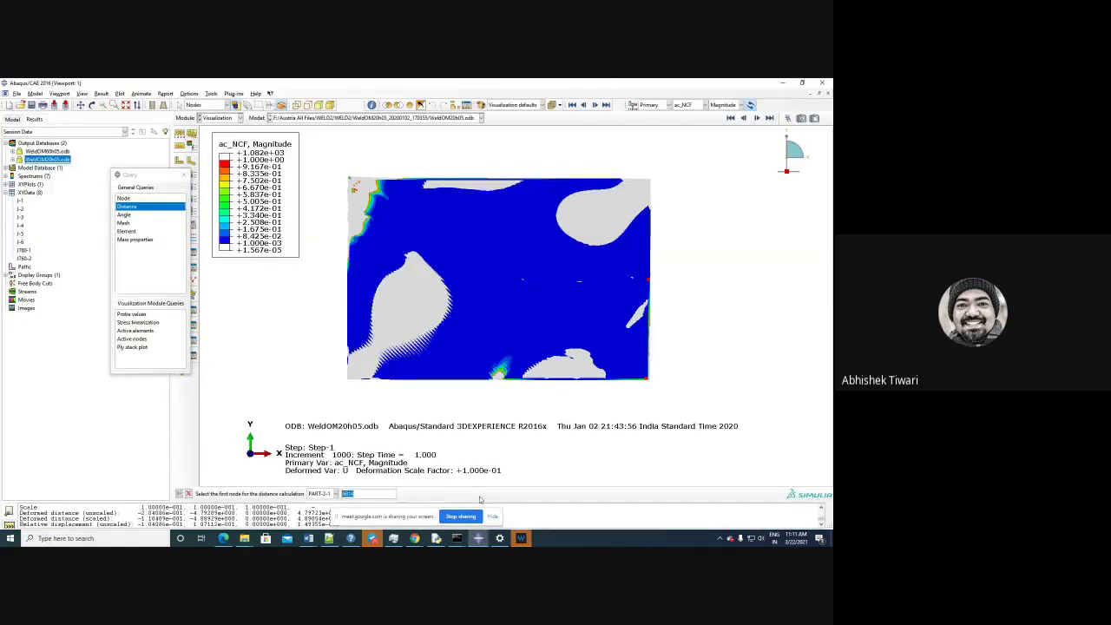
pyautogui.click(480, 499)
pyautogui.click(17, 92)
pyautogui.click(38, 219)
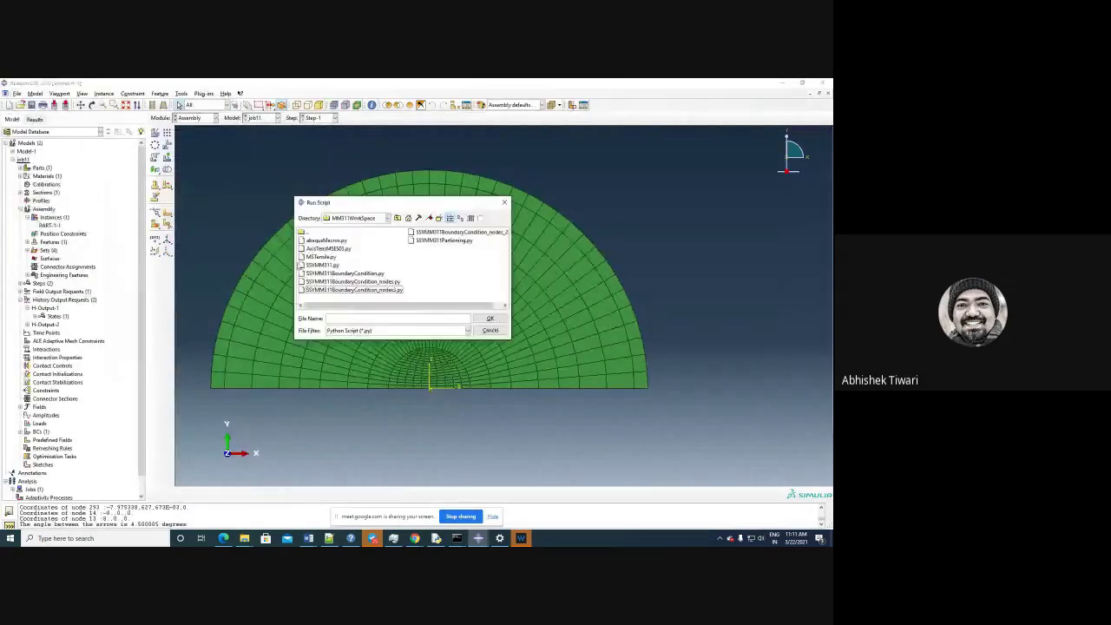
pyautogui.doubleClick(373, 290)
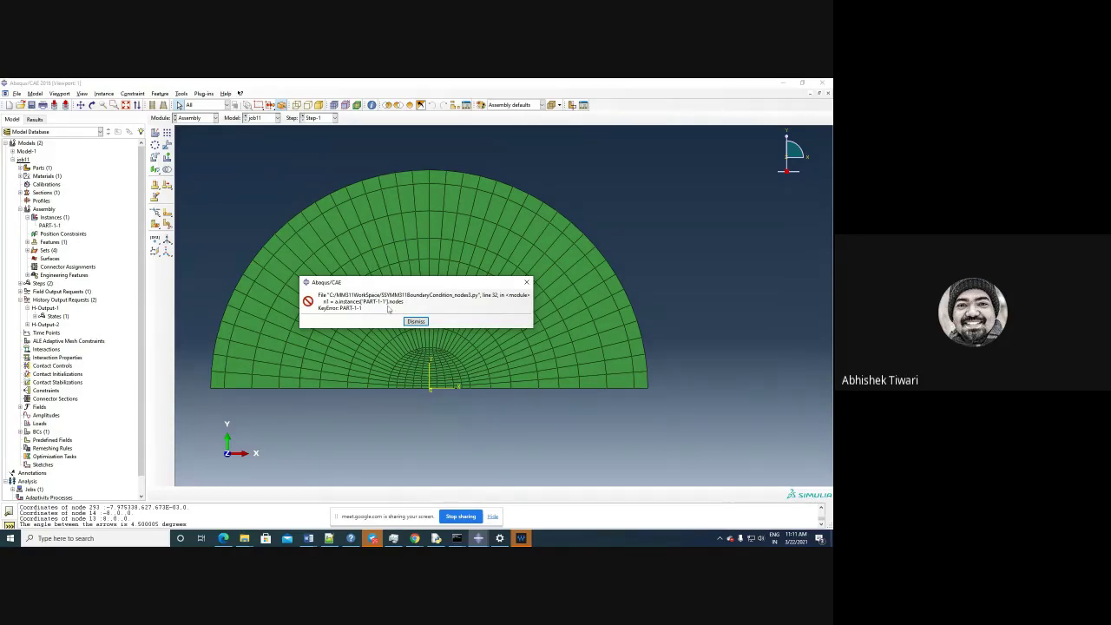
pyautogui.click(420, 322)
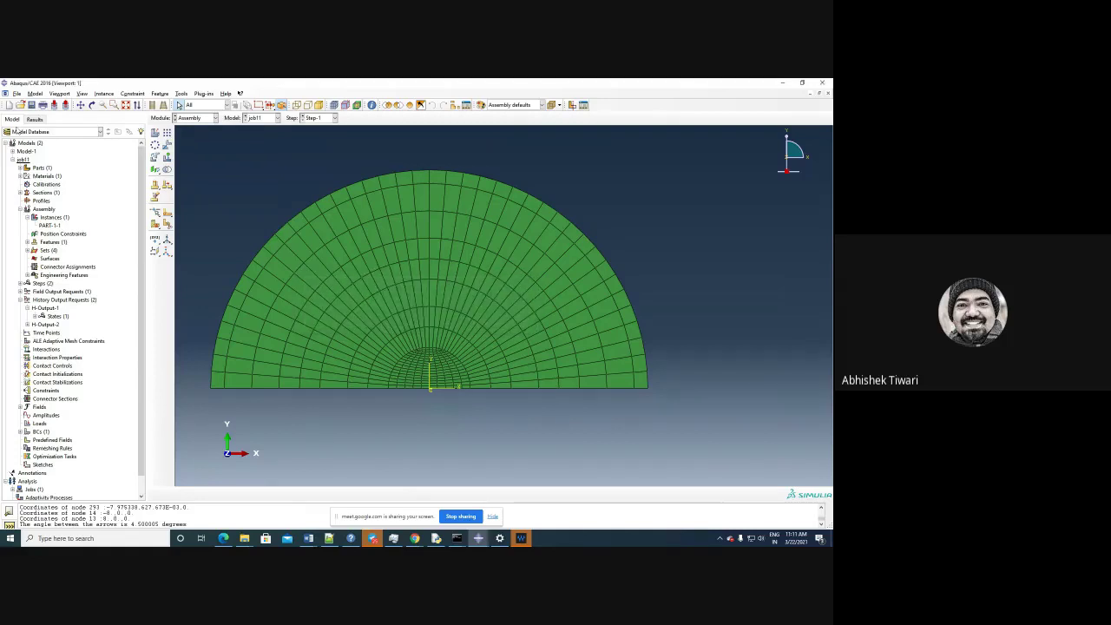
# Step: Open the Macro Manager, set the work directory to C:\MM311WorkSpace, and start recording a new macro
pyautogui.click(17, 93)
pyautogui.click(35, 227)
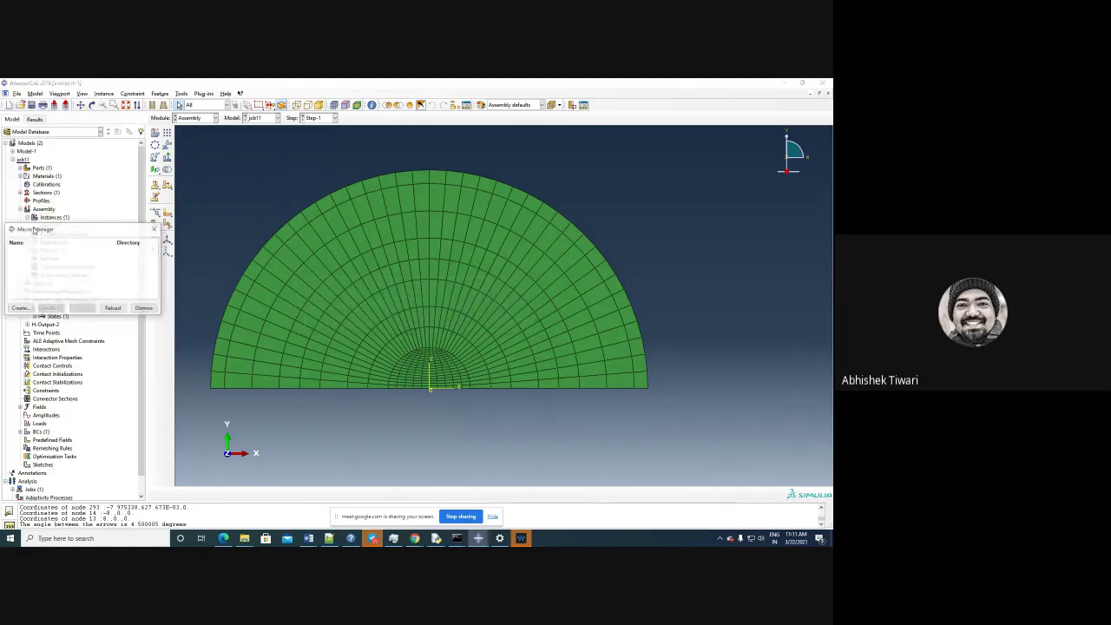
pyautogui.click(17, 93)
pyautogui.click(38, 137)
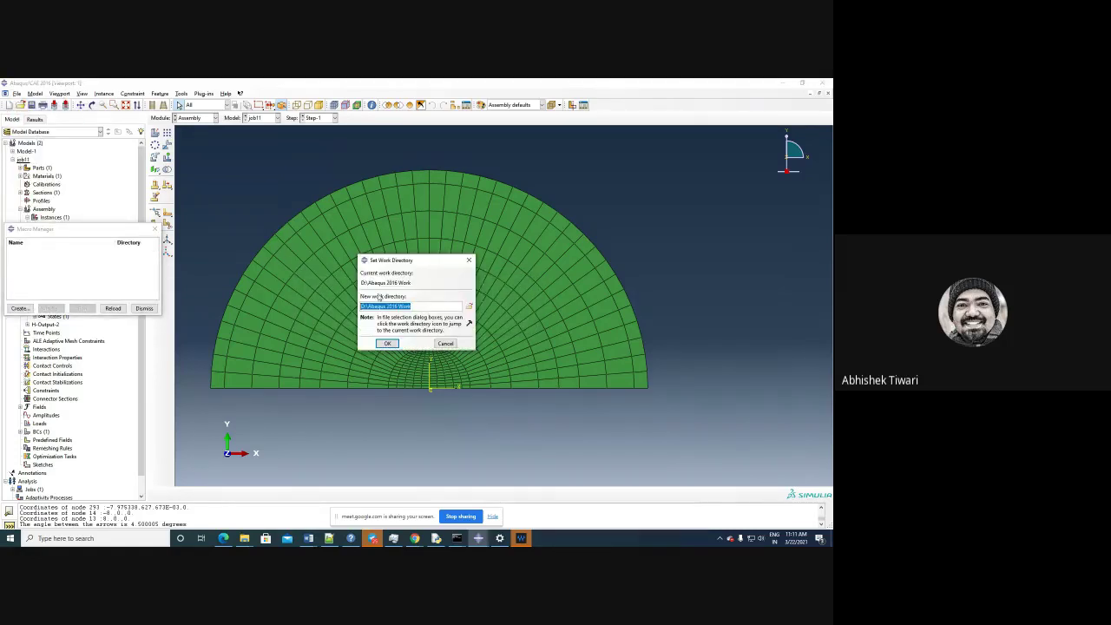
pyautogui.click(467, 309)
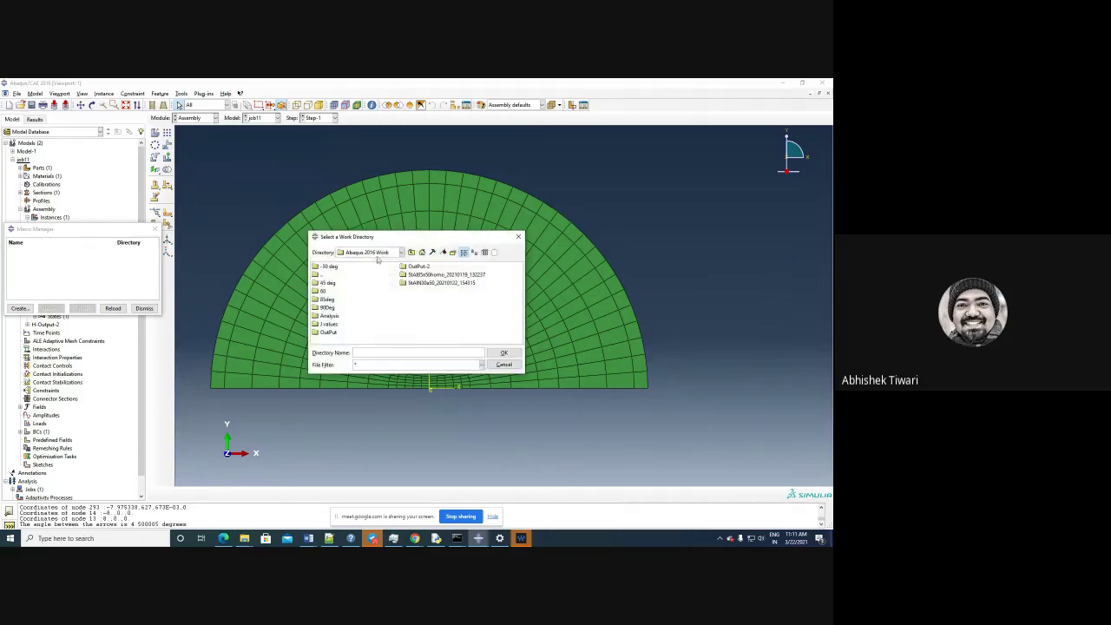
pyautogui.click(341, 282)
pyautogui.click(504, 353)
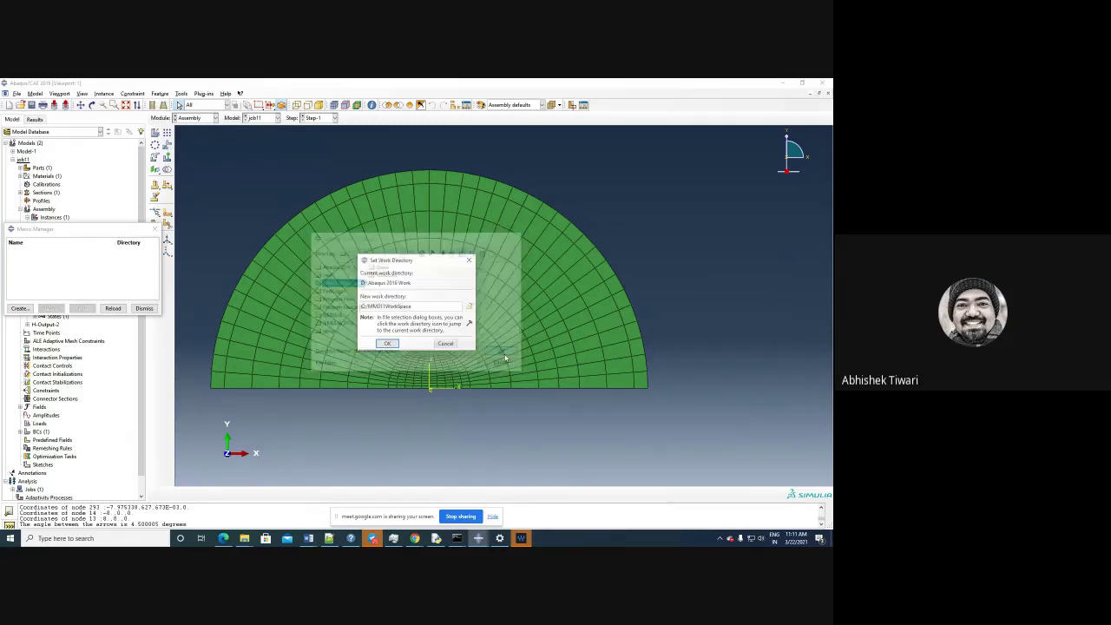
pyautogui.click(388, 343)
pyautogui.click(21, 308)
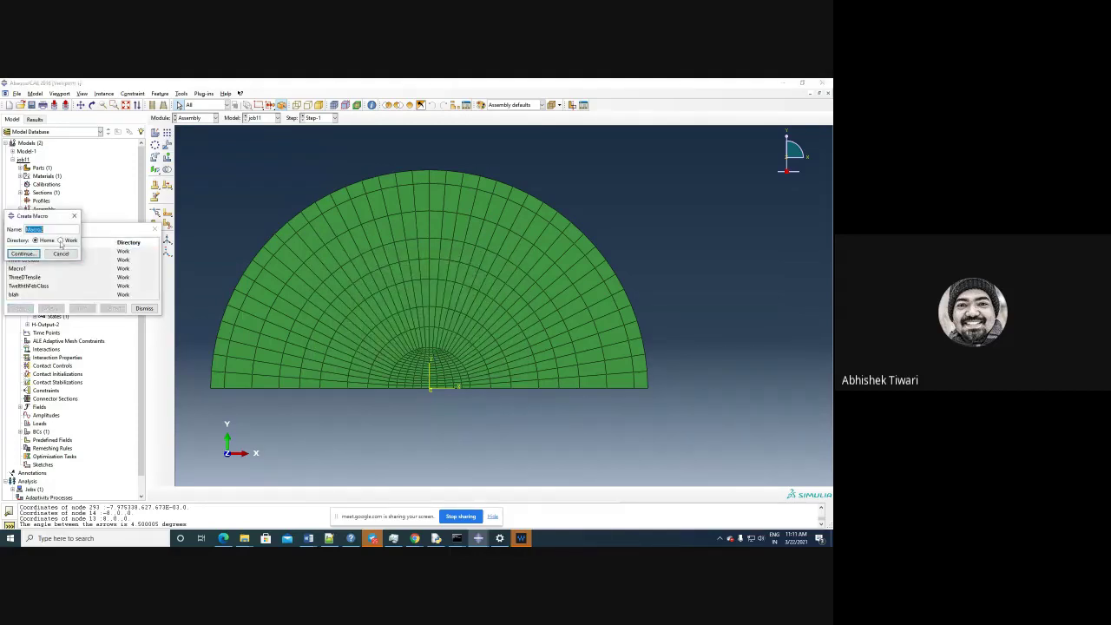
pyautogui.click(23, 253)
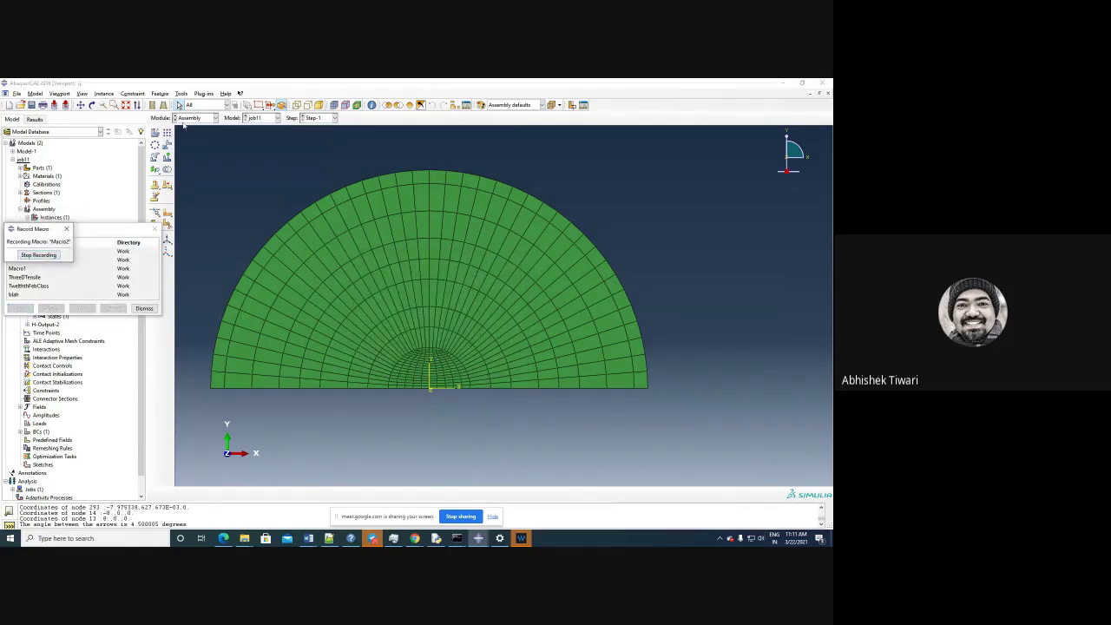
# Step: In the Load module, create a Displacement/Rotation boundary condition in Step-1 on a single mesh node in the half-disc's right half
pyautogui.click(193, 117)
pyautogui.click(186, 163)
pyautogui.click(166, 162)
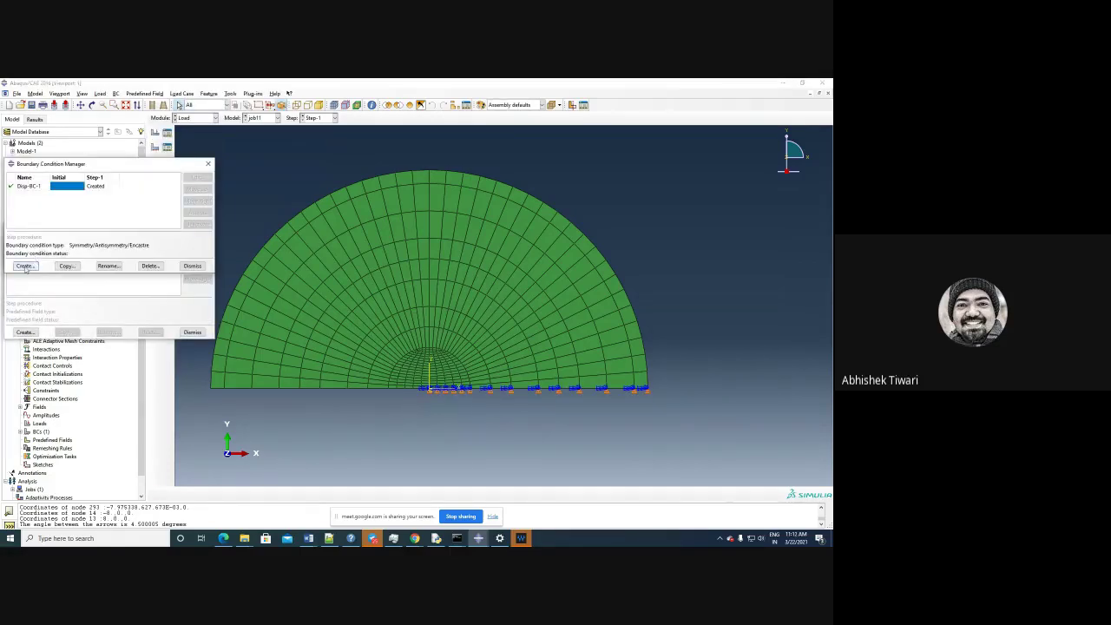
pyautogui.click(24, 265)
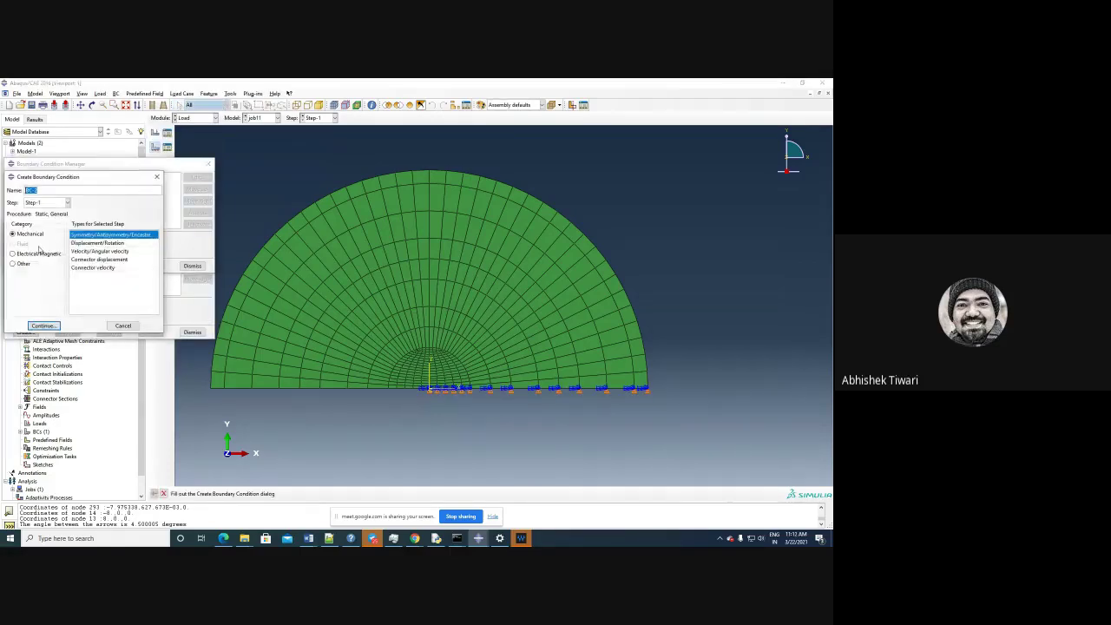
pyautogui.click(41, 325)
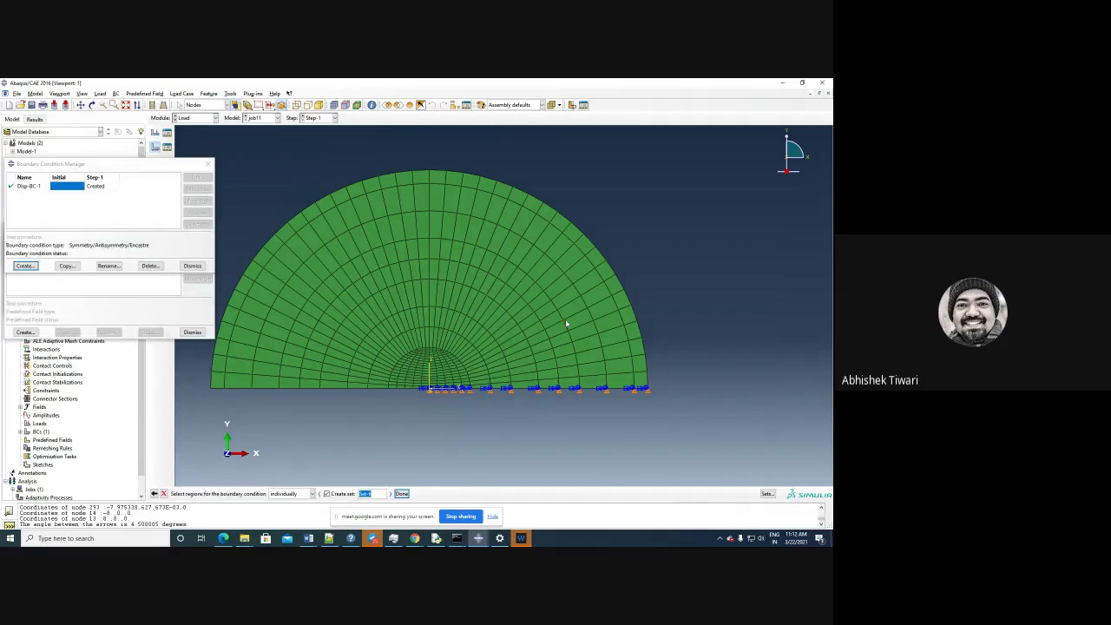
pyautogui.click(401, 493)
# Step: Set the boundary condition's displacements to U1 = 1132133 and U2 = 2132133 and accept it
pyautogui.click(9, 296)
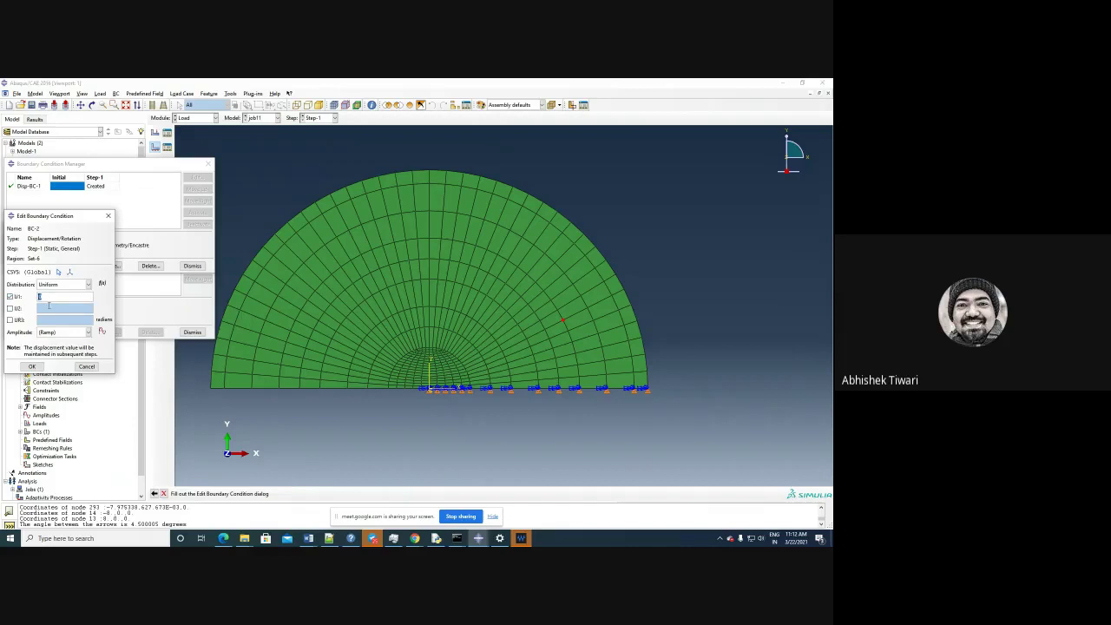
pyautogui.write('1125')
pyautogui.moveTo(57, 297); pyautogui.dragTo(27, 299)
pyautogui.click(10, 308)
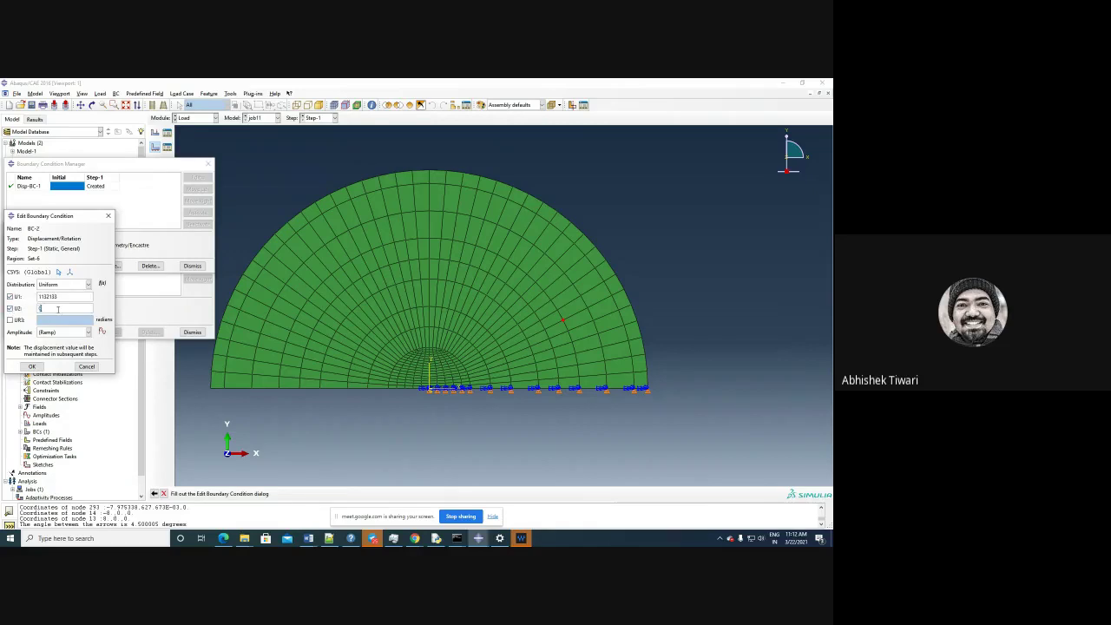
pyautogui.write('1132133')
pyautogui.click(31, 366)
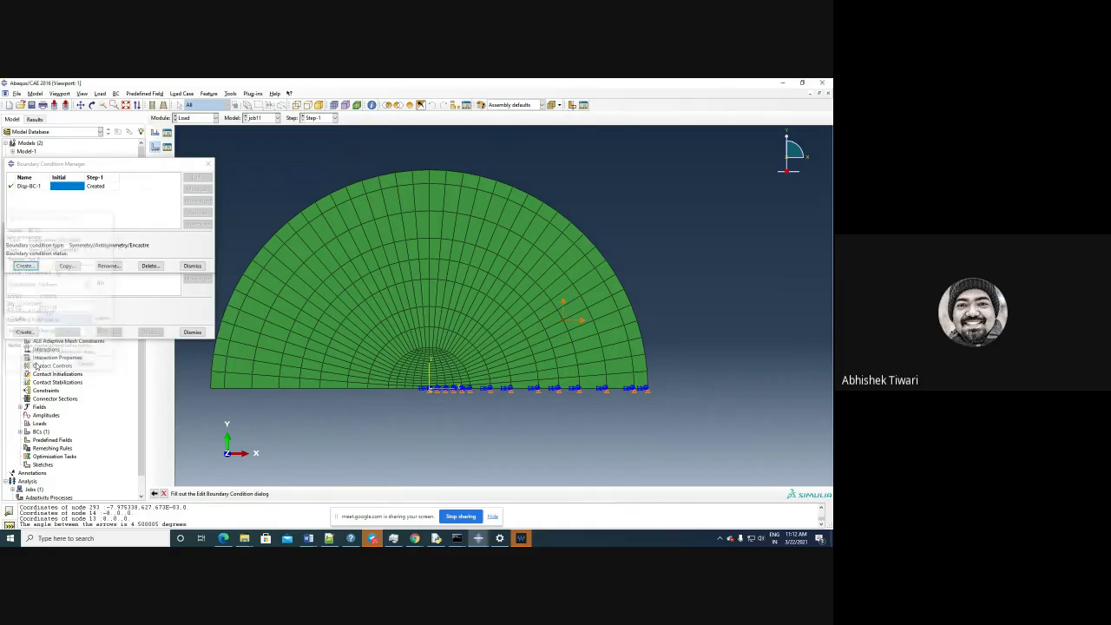
# Step: Close the predefined field and boundary condition managers and stop recording the macro
pyautogui.click(192, 333)
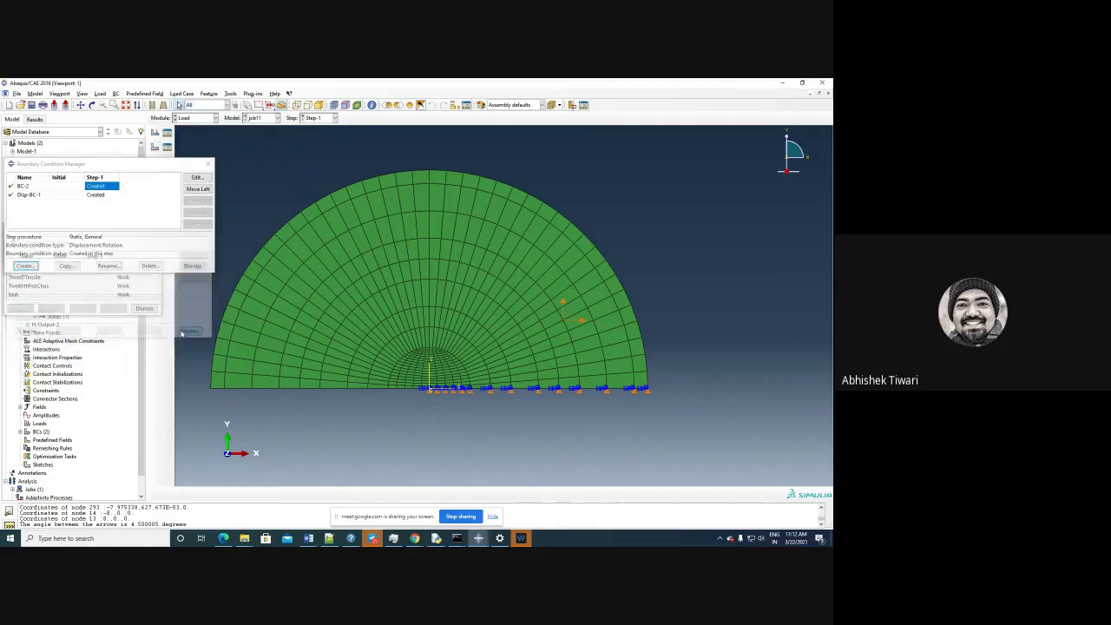
pyautogui.click(191, 265)
pyautogui.click(33, 257)
# Step: Open abaqusMacros.py from the MM311WorkSpace folder in Notepad++, reload its modified contents, and go to the Macro2 definition
pyautogui.click(244, 538)
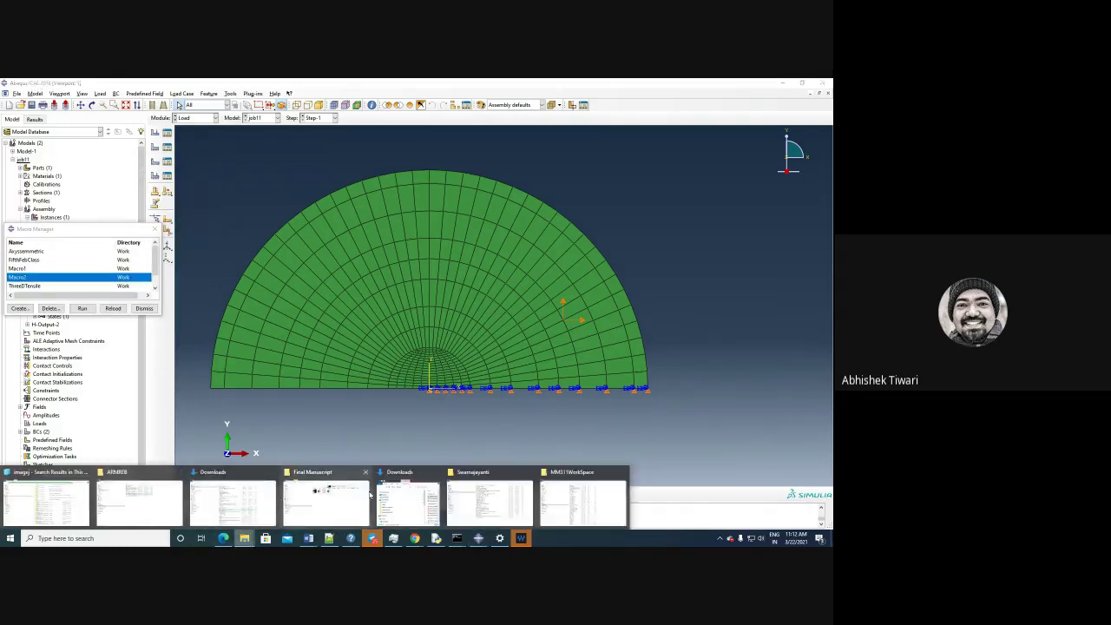
pyautogui.click(582, 499)
pyautogui.click(305, 135)
pyautogui.rightClick(314, 133)
pyautogui.click(235, 178)
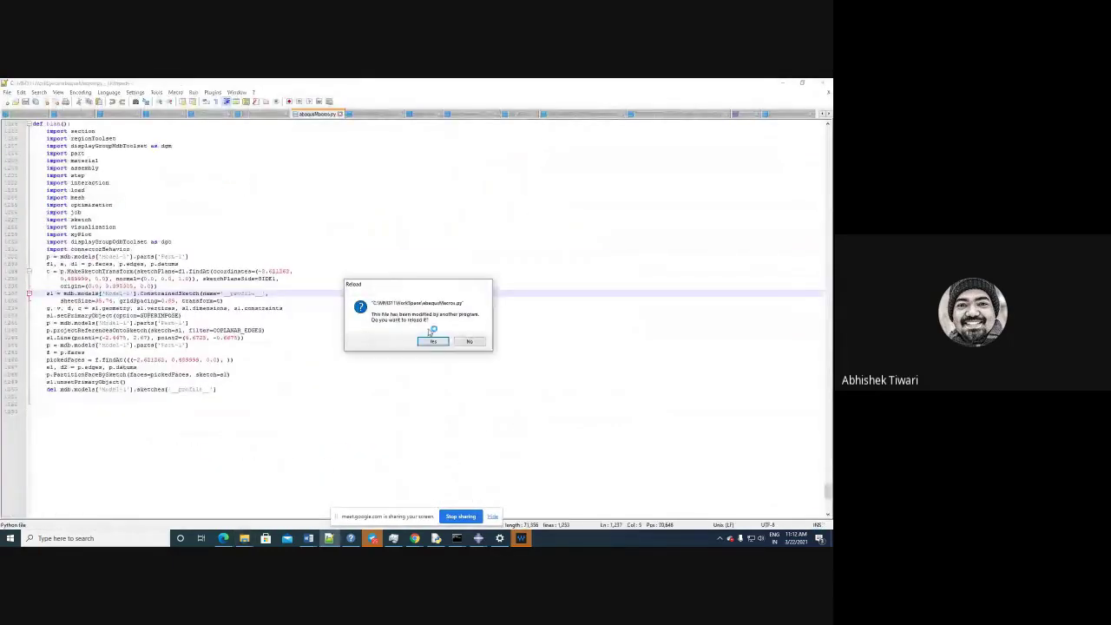
pyautogui.click(437, 341)
pyautogui.scroll(-15, 390, 268)
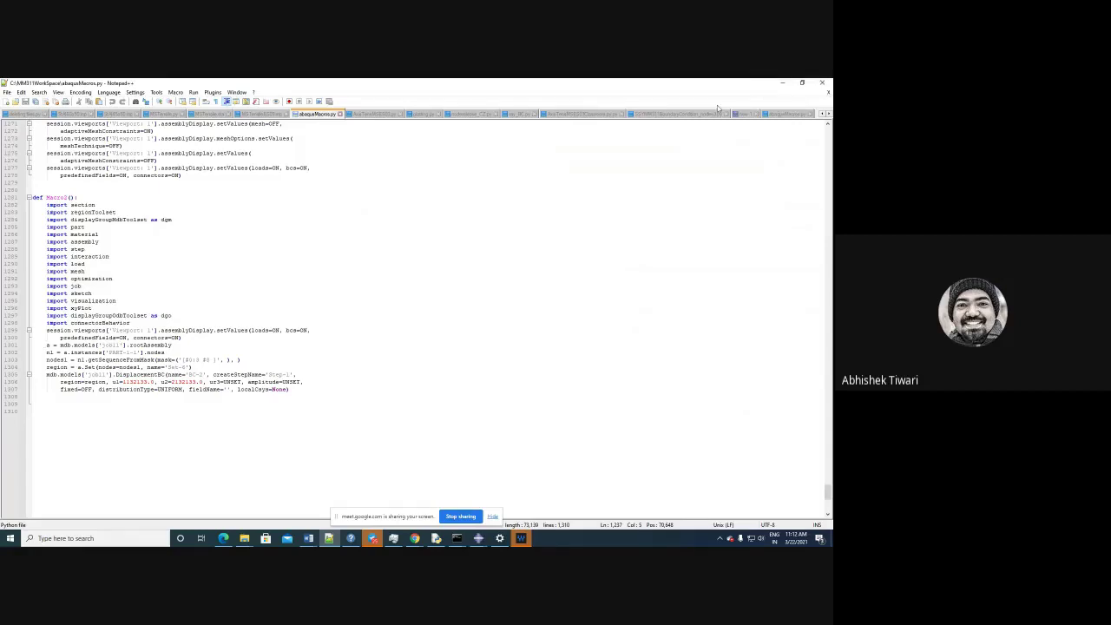
# Step: In SSYMM311BoundaryCondition_nodes3.py, change the model name on line 31 to job11, compare it with the recorded macro, and save the script
pyautogui.click(682, 114)
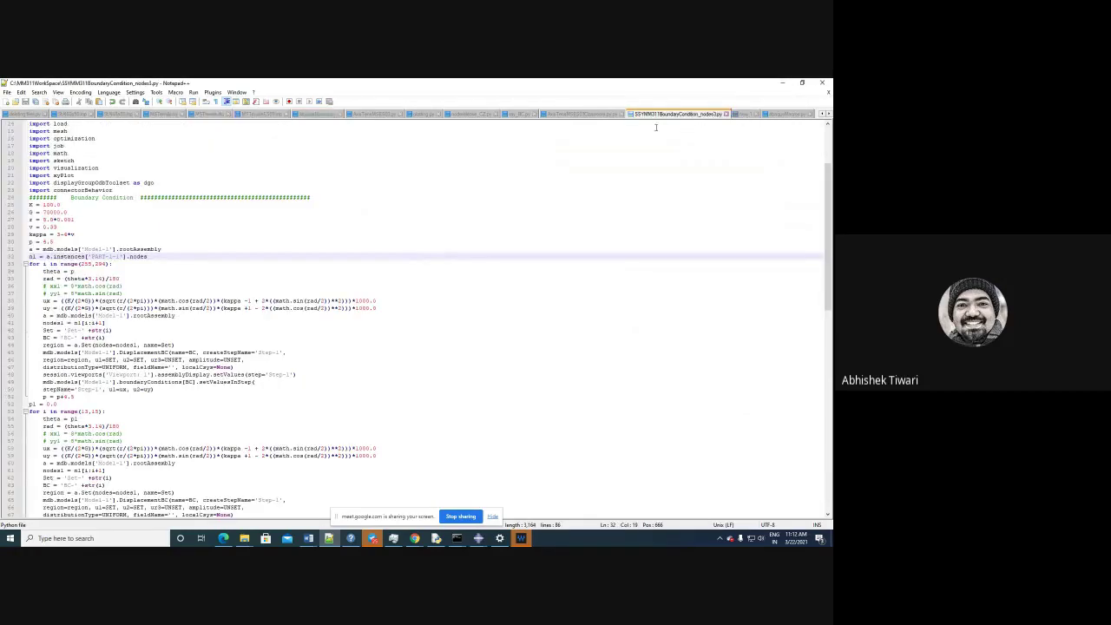
pyautogui.moveTo(84, 249); pyautogui.dragTo(105, 249)
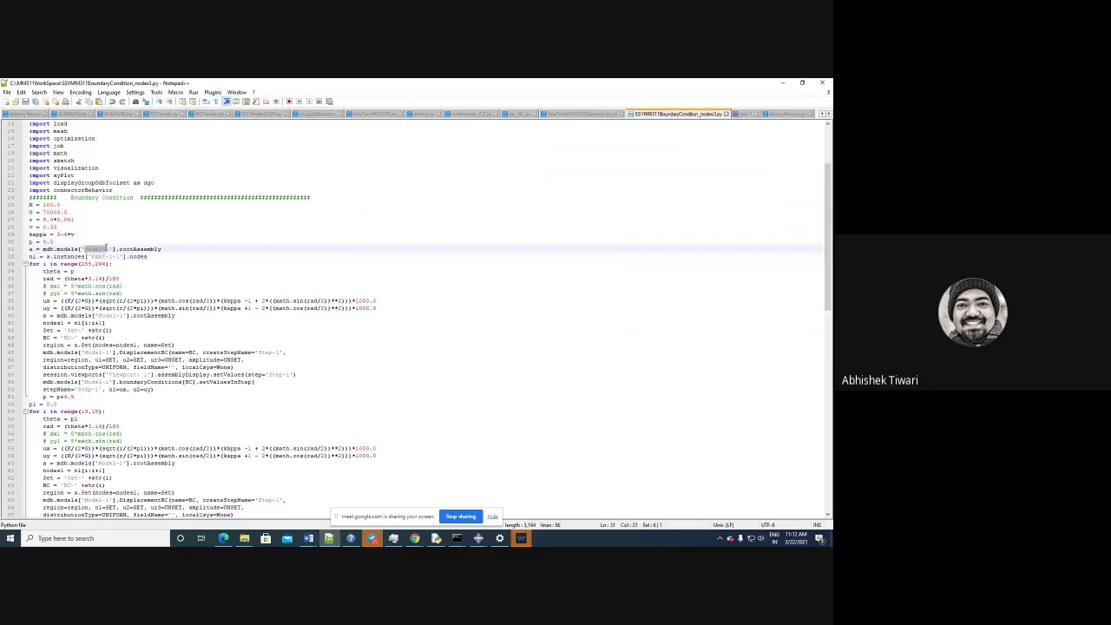
pyautogui.write('job1')
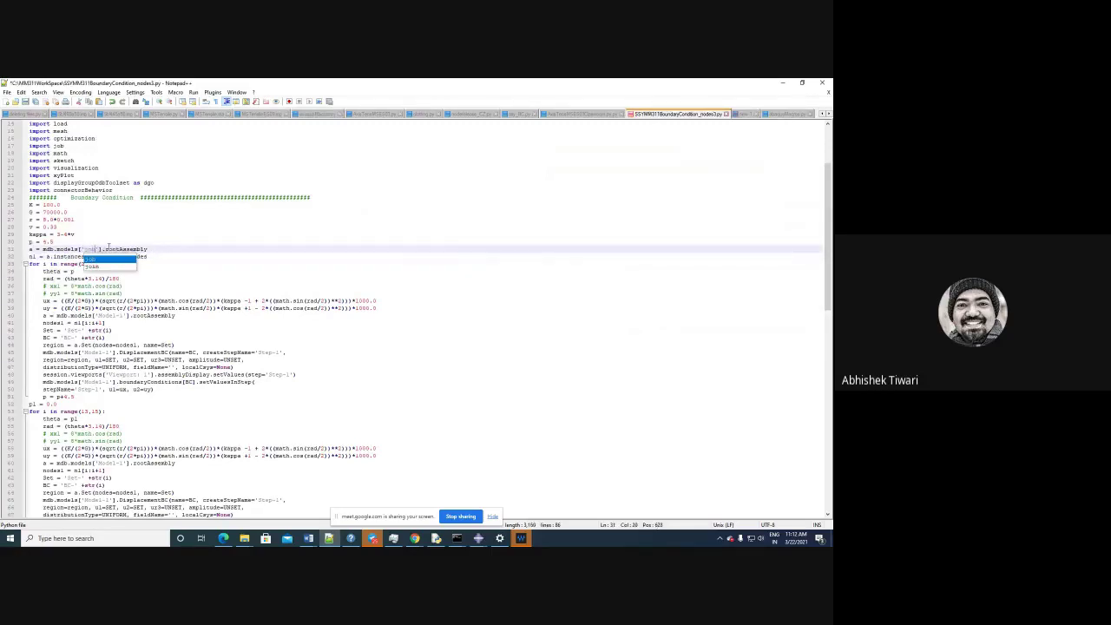
pyautogui.write('1')
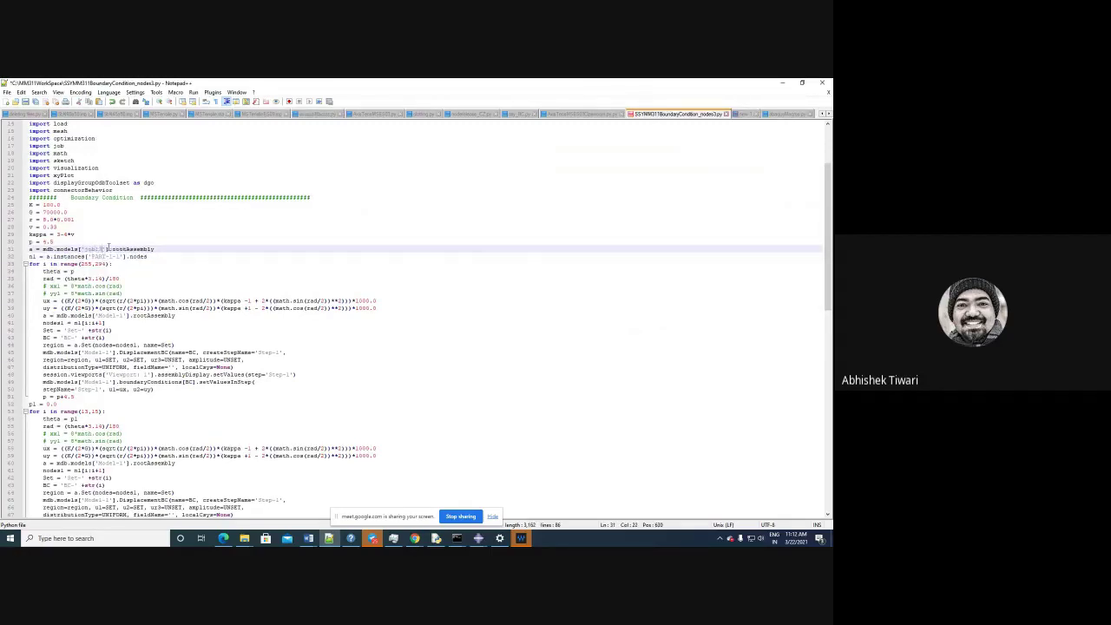
pyautogui.click(786, 114)
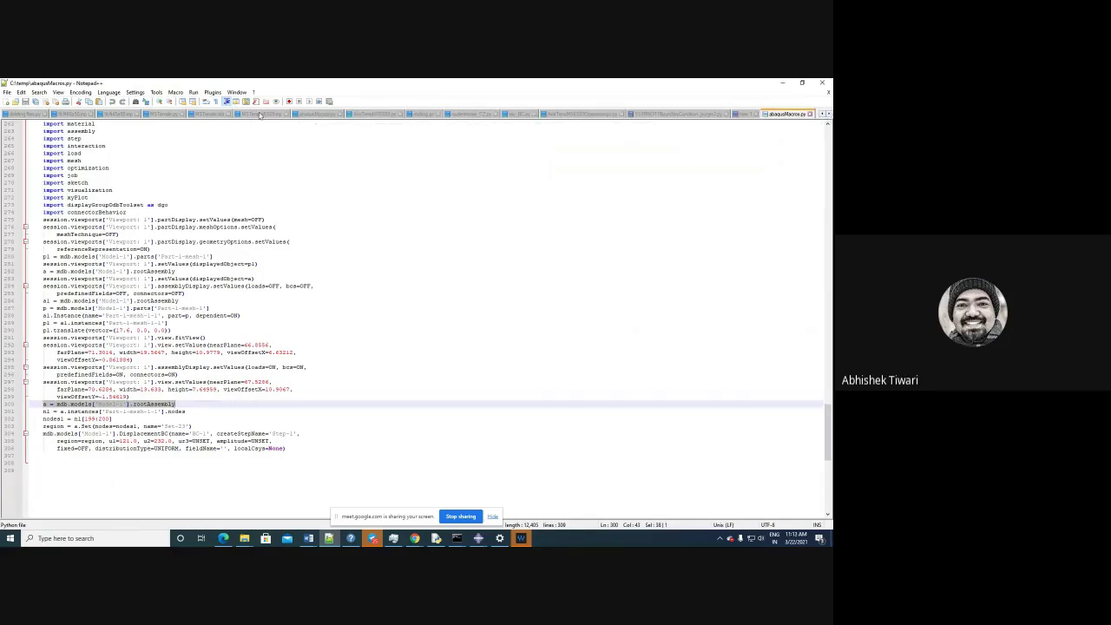
pyautogui.click(314, 115)
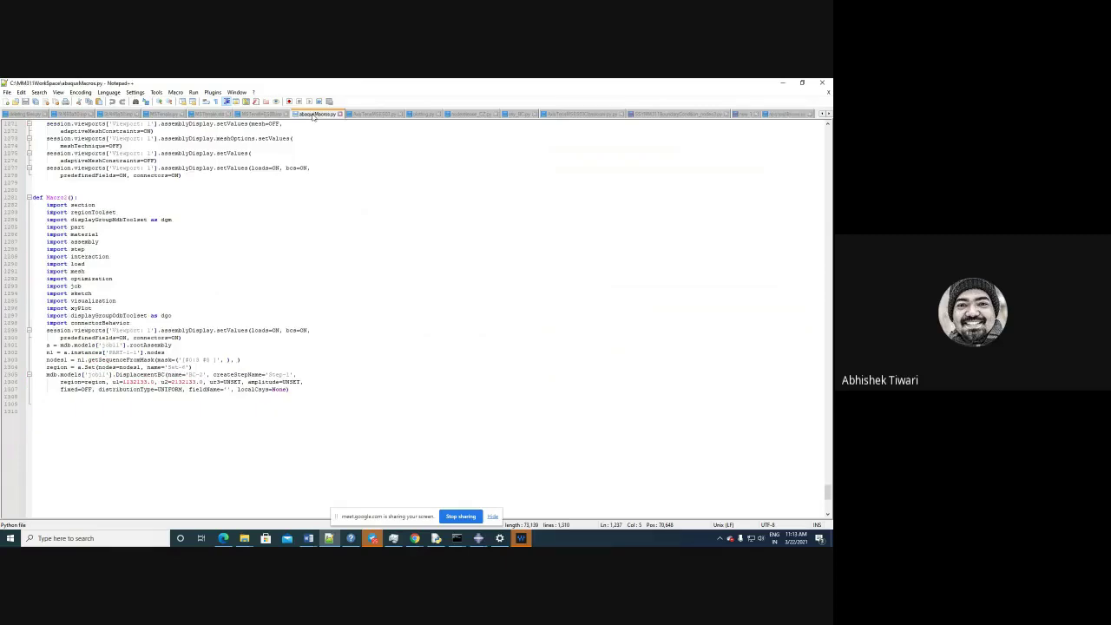
pyautogui.click(681, 114)
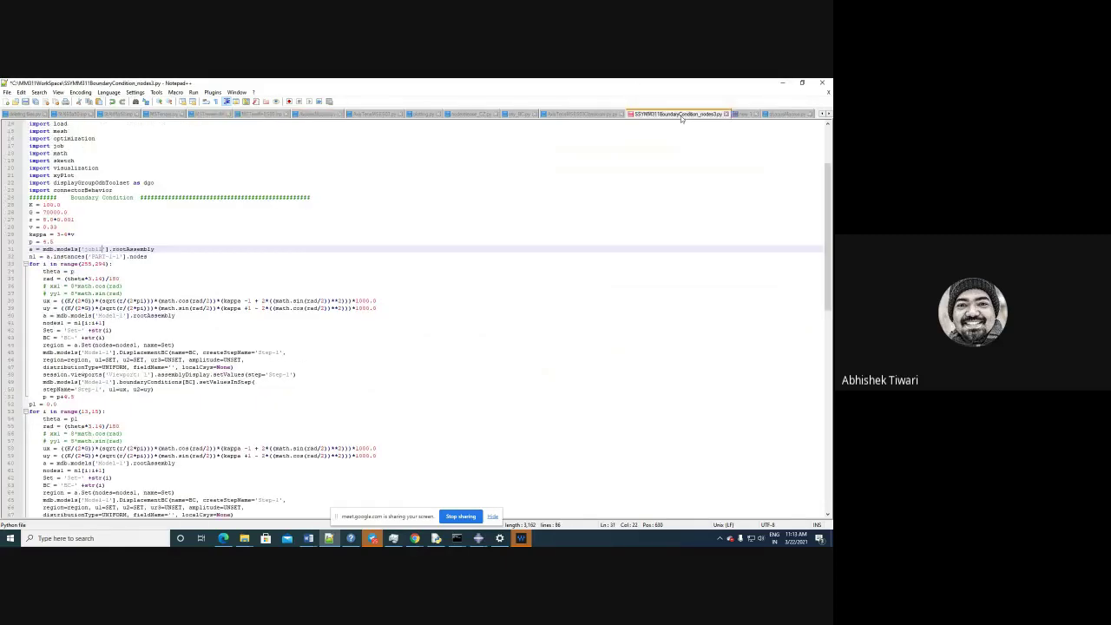
pyautogui.click(24, 101)
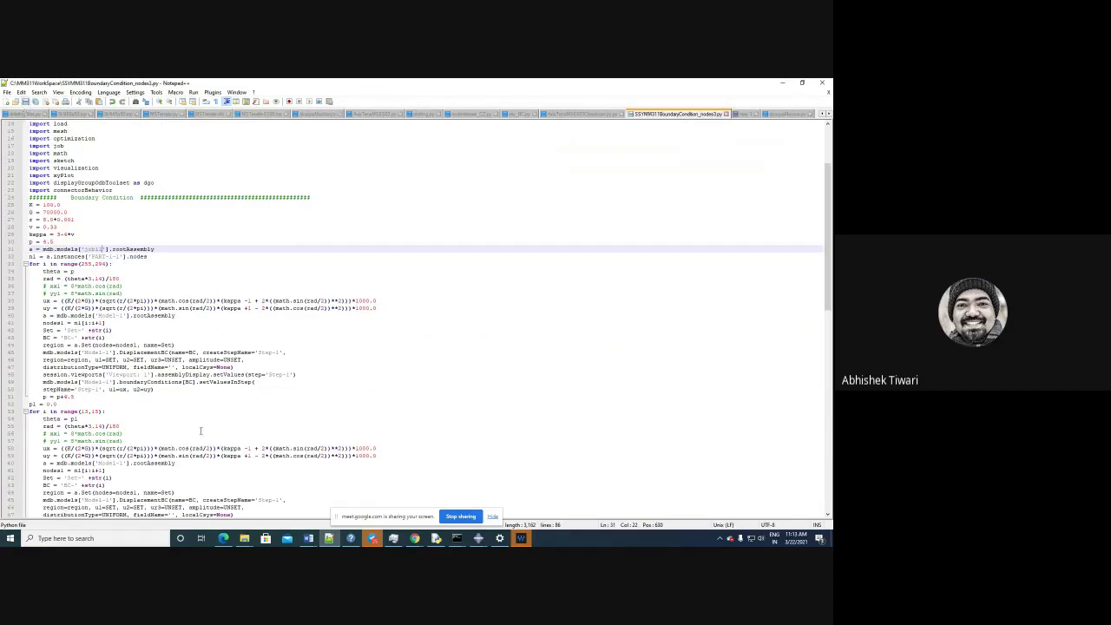
# Step: Switch to the half-disc model in Abaqus/CAE, try to run SSYMM311BoundaryCondition_nodes3.py again, and close the Macro Manager
pyautogui.moveTo(473, 538)
pyautogui.click(500, 498)
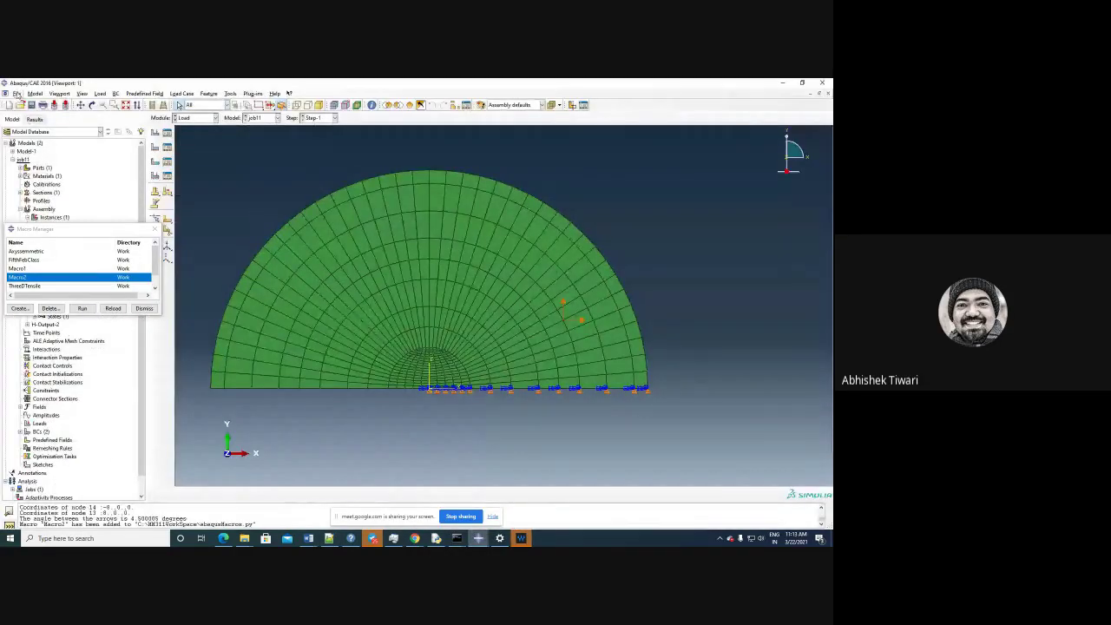
pyautogui.click(16, 93)
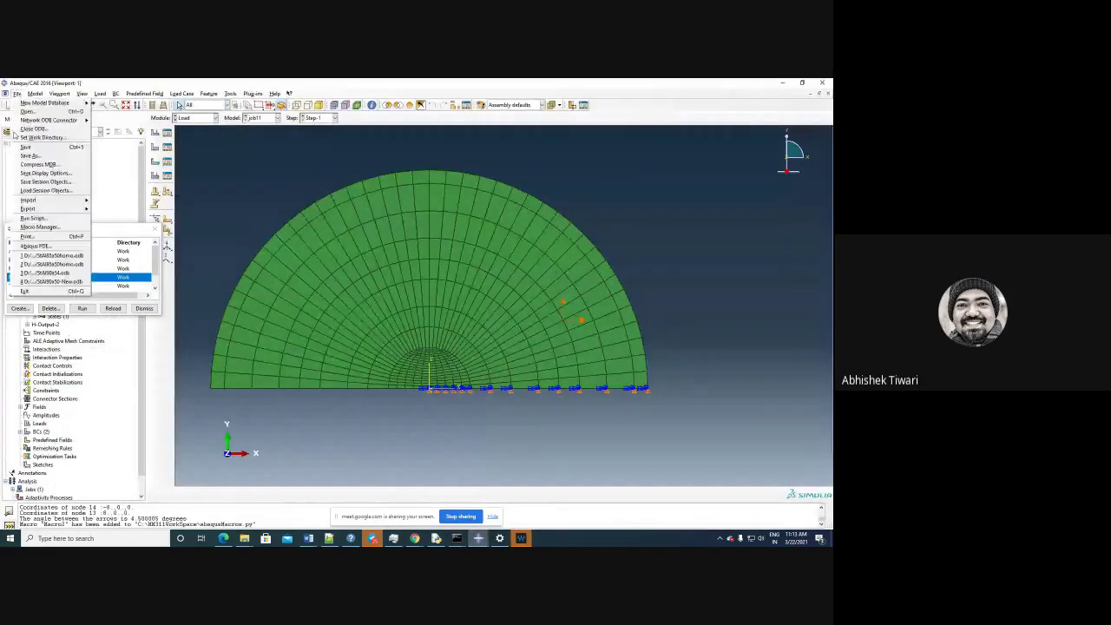
pyautogui.click(26, 218)
pyautogui.doubleClick(356, 289)
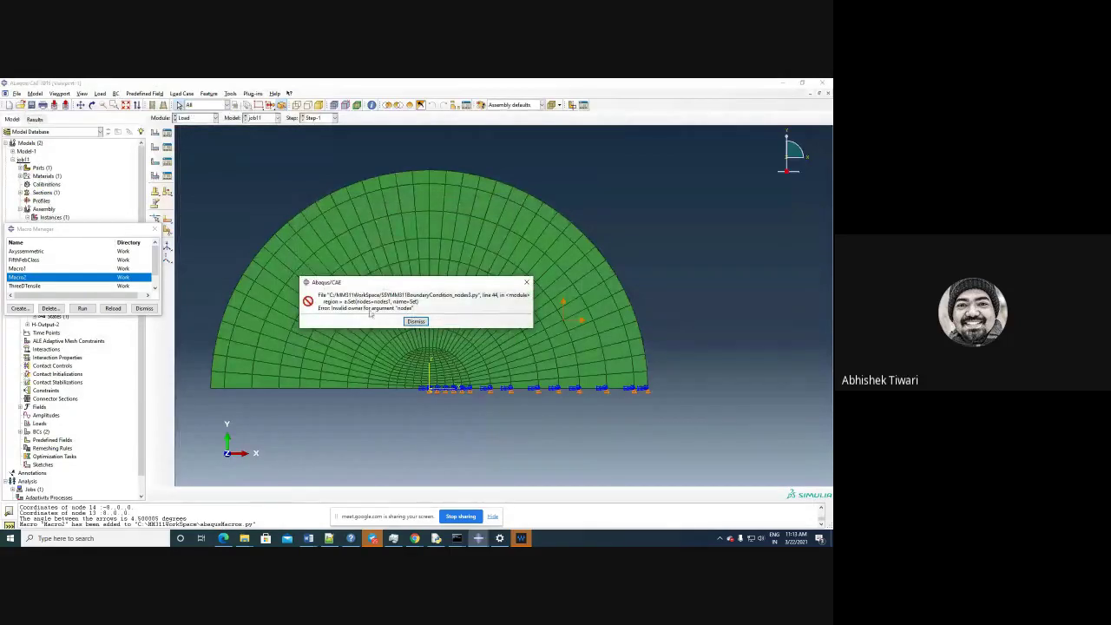
pyautogui.moveTo(521, 538)
pyautogui.click(413, 324)
pyautogui.click(145, 309)
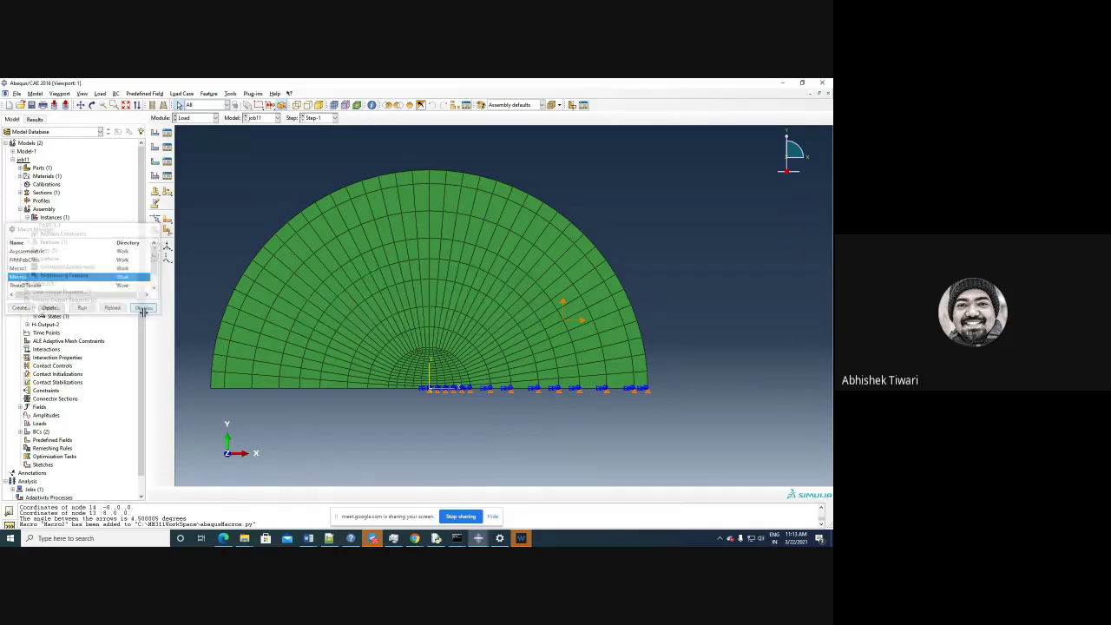
# Step: Back in Notepad++, examine the script's node set creation on line 44 and the nodes1 and n1 definitions it uses
pyautogui.click(330, 539)
pyautogui.scroll(-5, 104, 337)
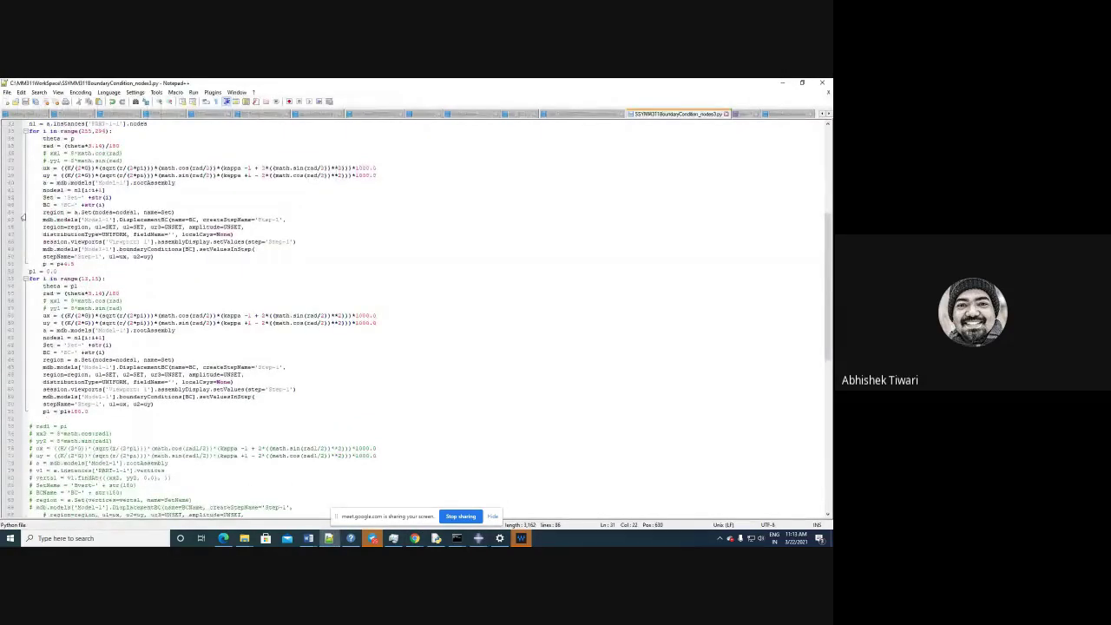
pyautogui.click(54, 212)
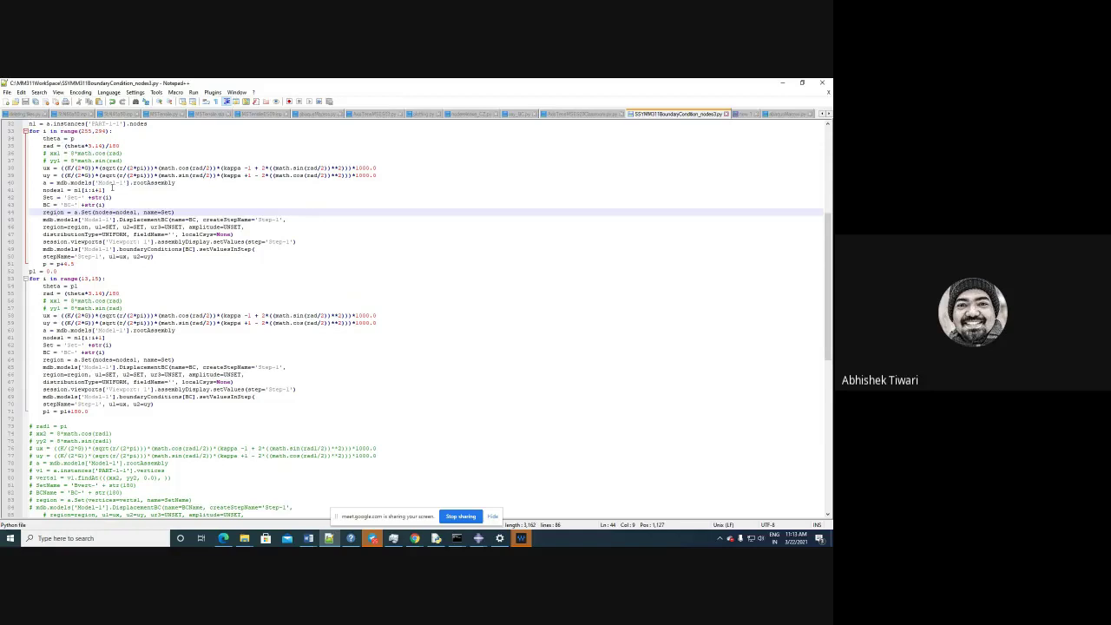
pyautogui.scroll(2, 111, 186)
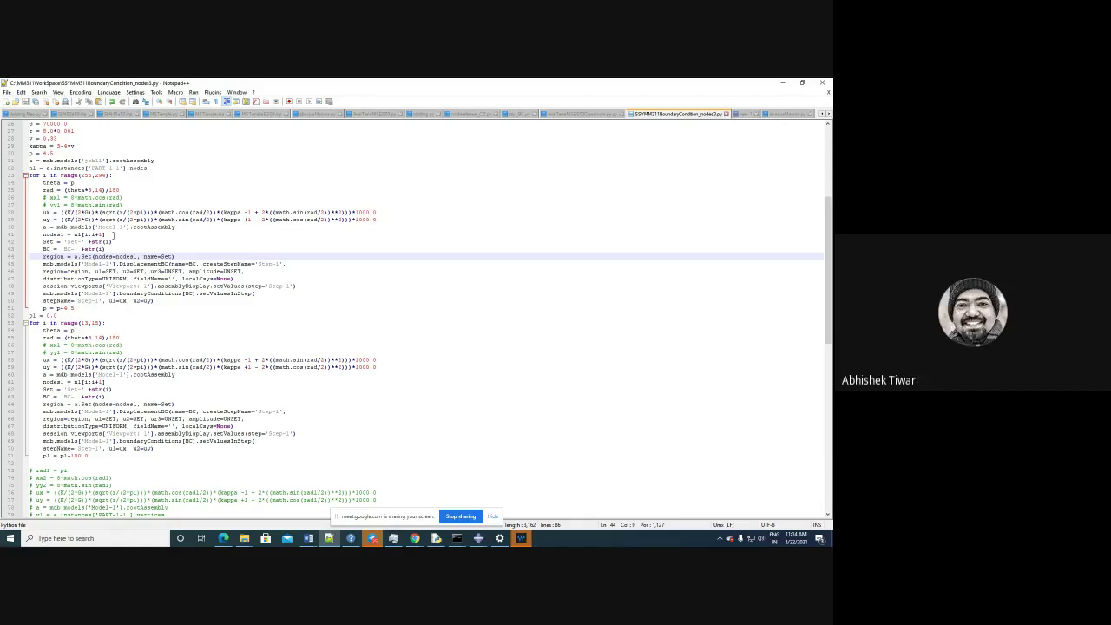
pyautogui.click(82, 236)
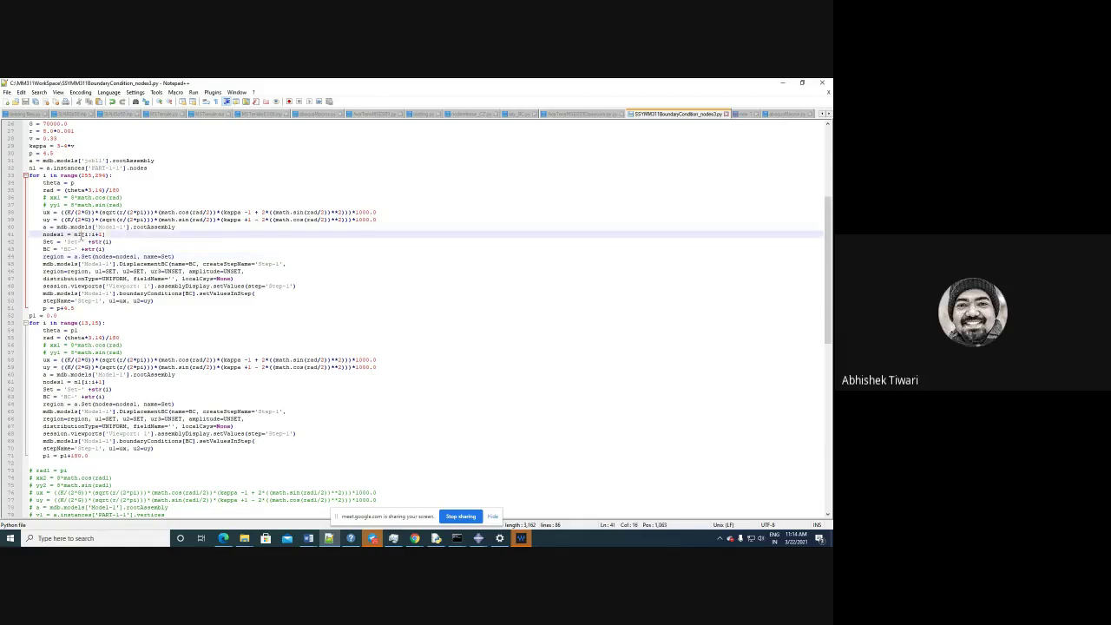
pyautogui.click(42, 168)
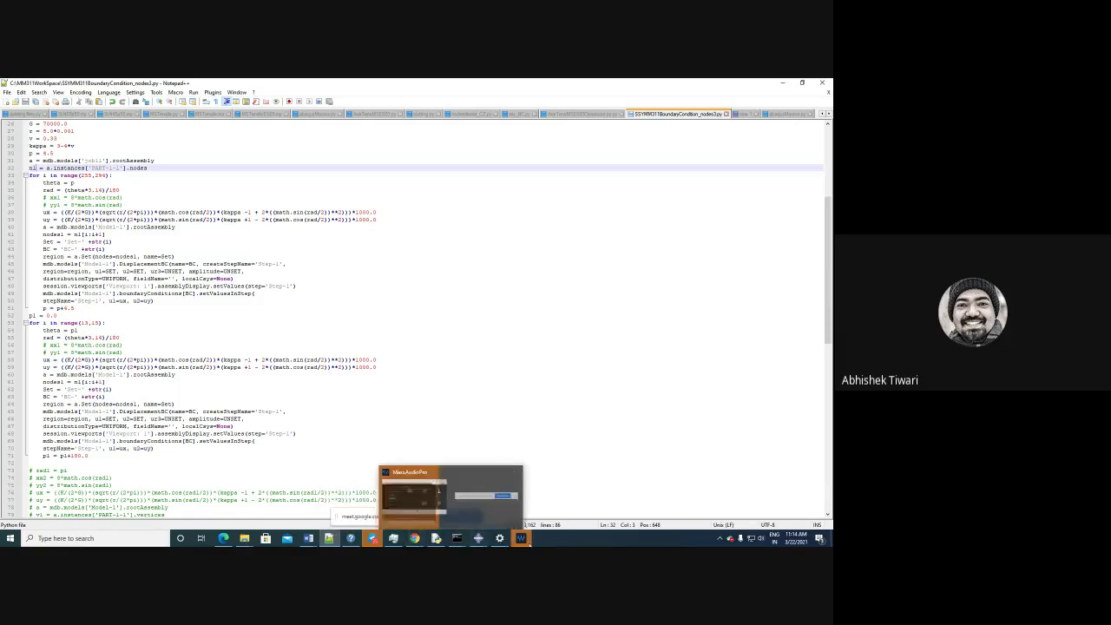
pyautogui.moveTo(478, 539)
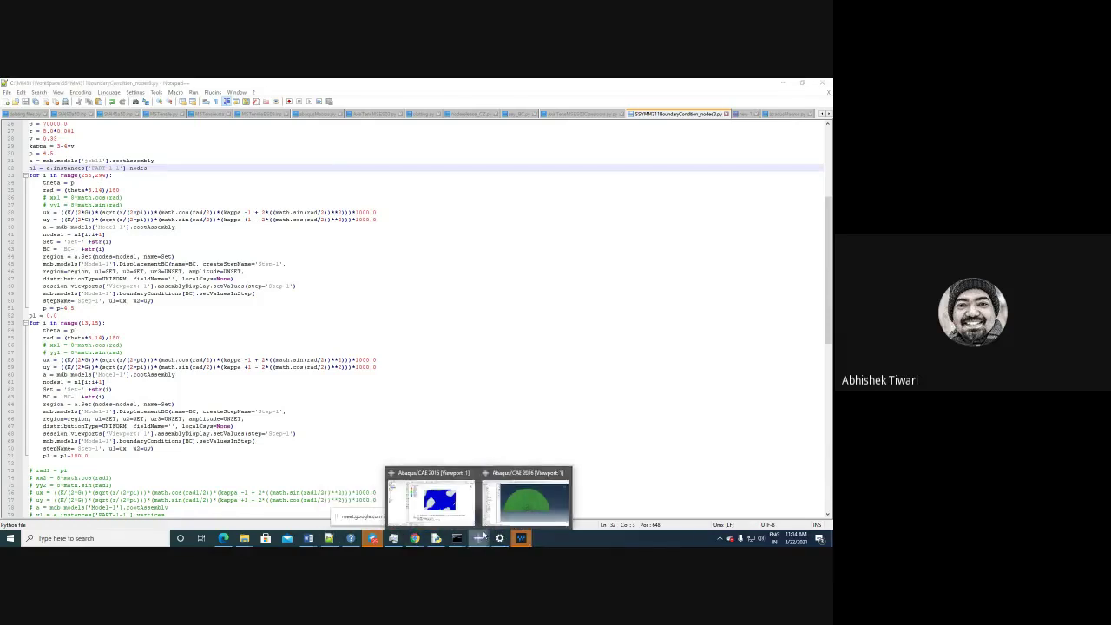
pyautogui.click(526, 507)
pyautogui.click(15, 93)
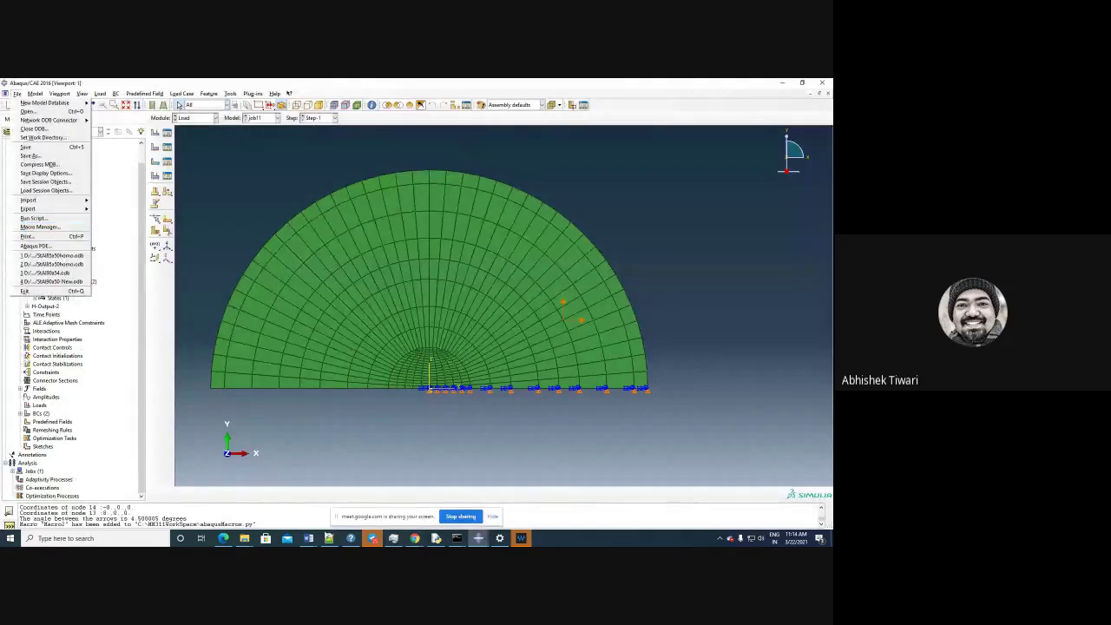
# Step: In Notepad++, copy Macro2's rootAssembly and PART-1-1 nodes lines from abaqusMacros.py over lines 31 and 32 of SSYMM311BoundaryCondition_nodes3.py
pyautogui.click(329, 538)
pyautogui.click(317, 114)
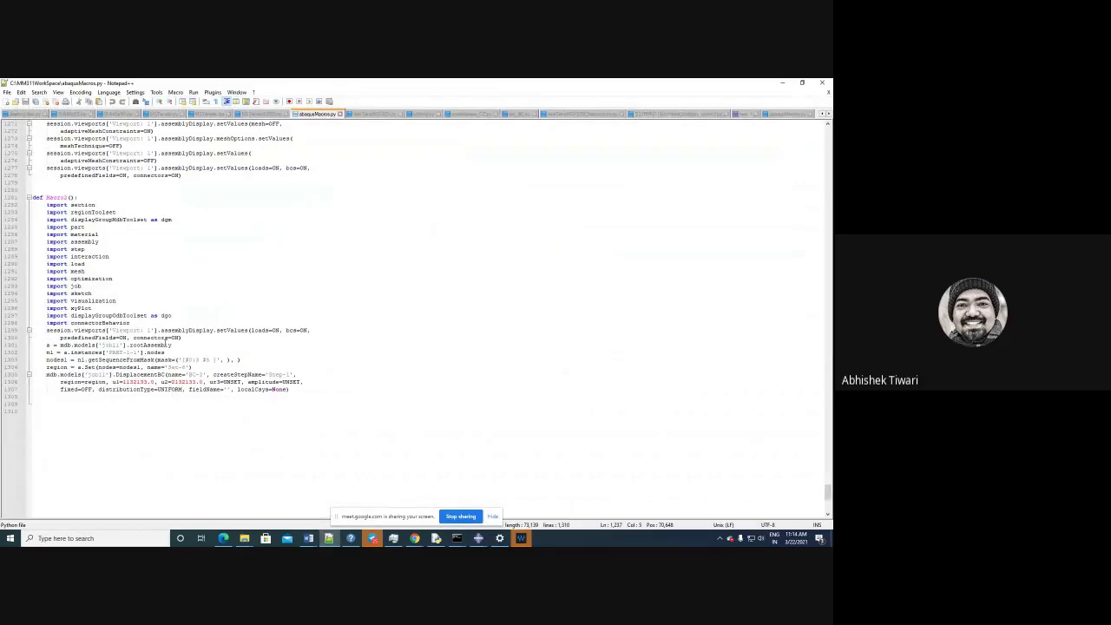
pyautogui.click(122, 373)
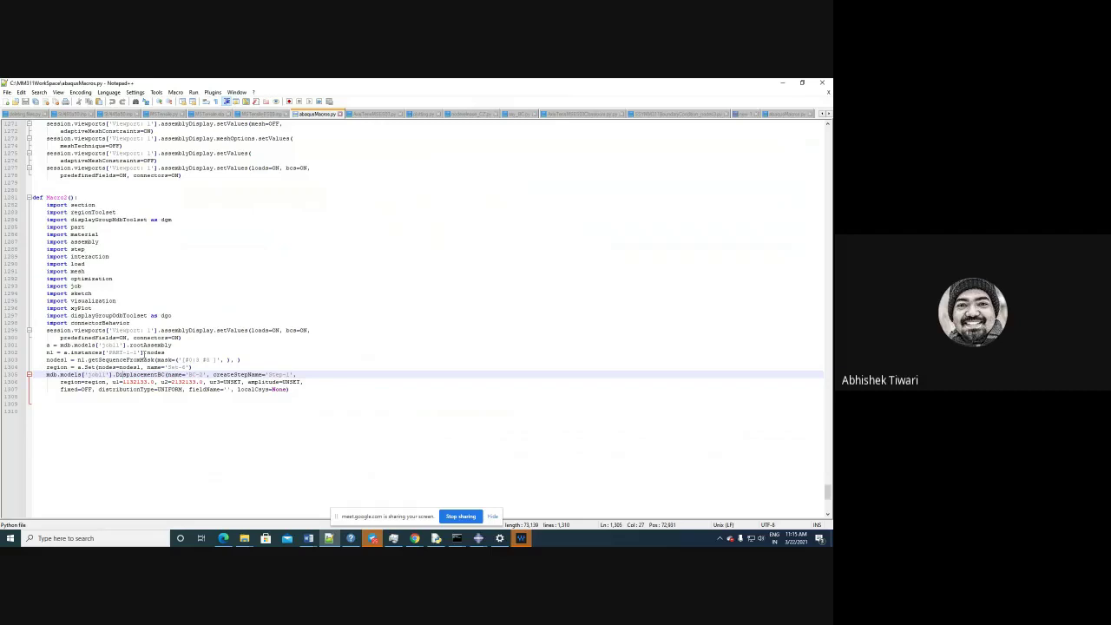
pyautogui.moveTo(47, 345); pyautogui.dragTo(197, 350)
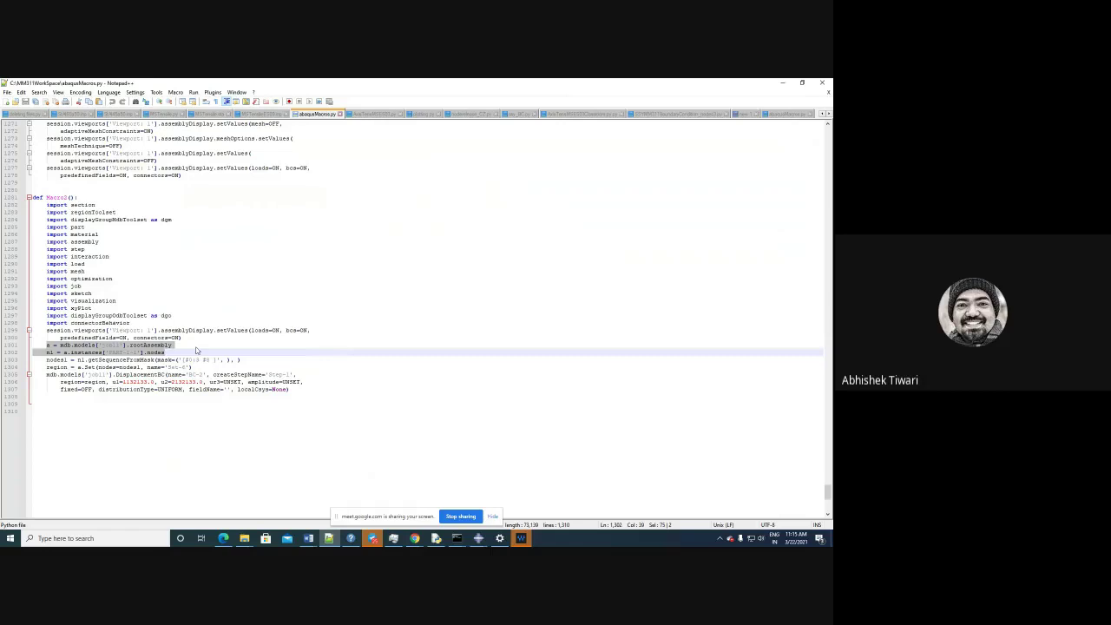
pyautogui.click(678, 114)
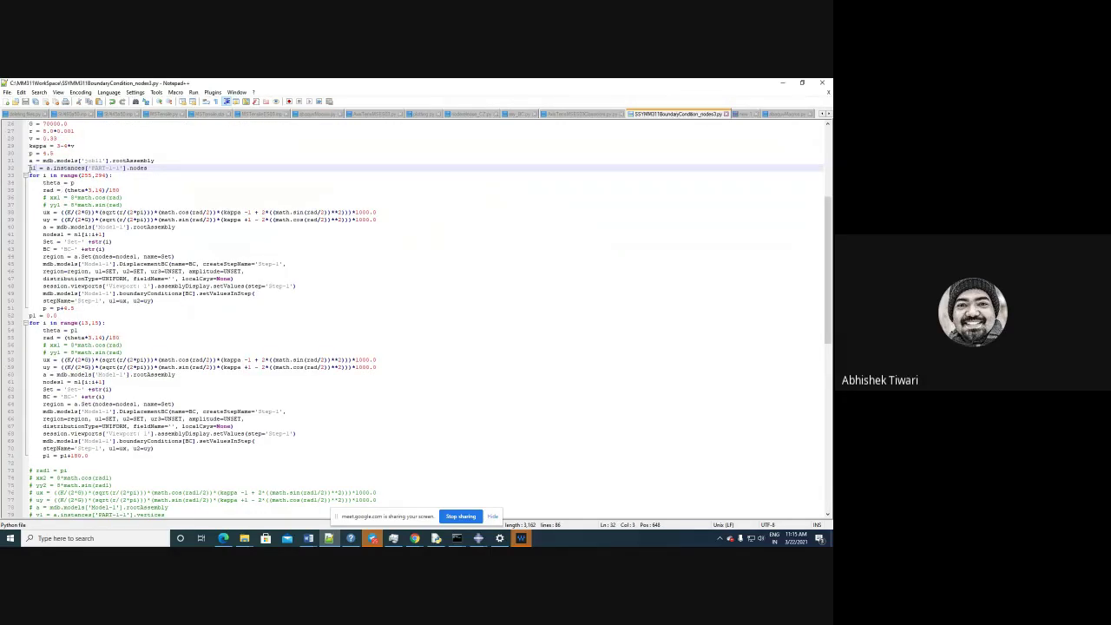
pyautogui.moveTo(28, 160); pyautogui.dragTo(171, 166)
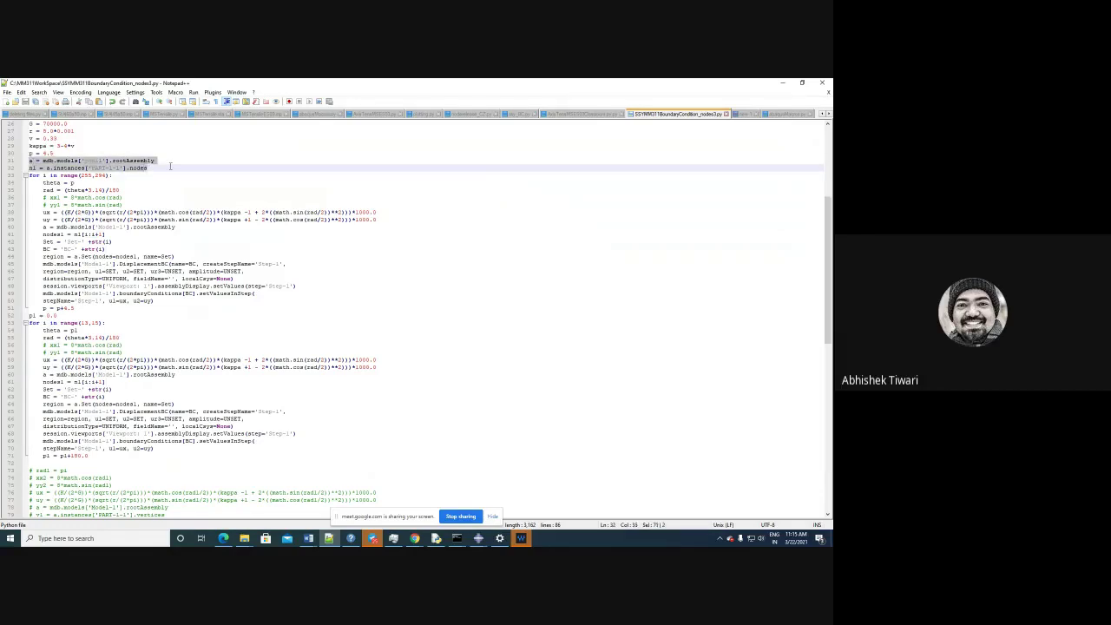
pyautogui.write("a = mdb.models['Model-1'].rootAssembly     n1 = a.instances['PART-1-1'].nodes")
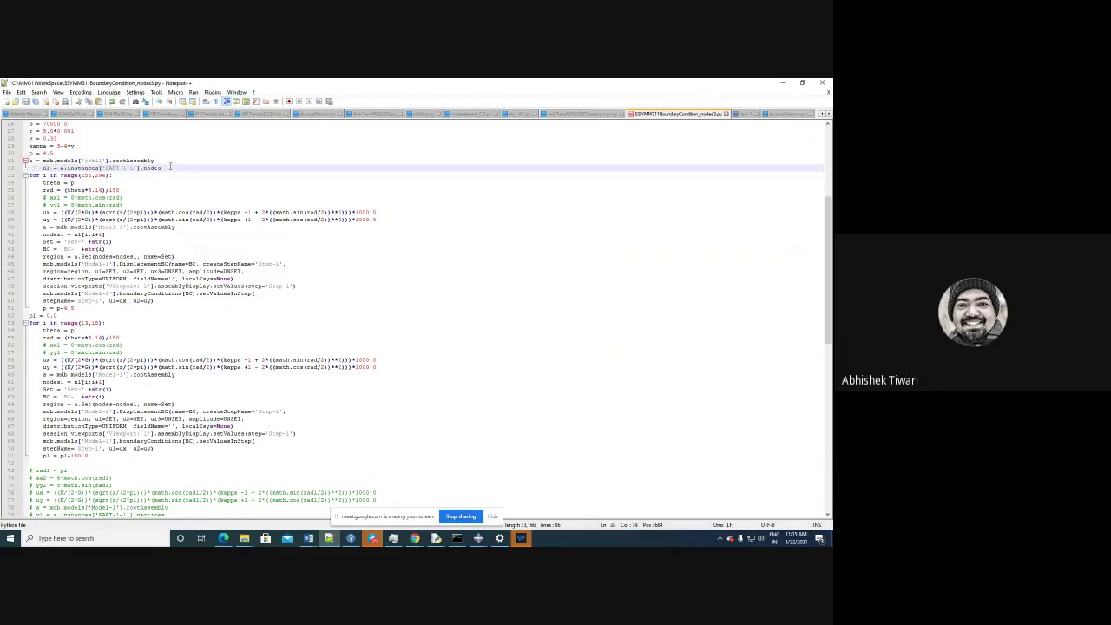
# Step: Remove the indentation from the n1 definition on line 32 and save SSYMM311BoundaryCondition_nodes3.py
pyautogui.click(44, 167)
pyautogui.press('BackSpace')
pyautogui.press('BackSpace')
pyautogui.press('BackSpace')
pyautogui.press('BackSpace')
pyautogui.click(25, 102)
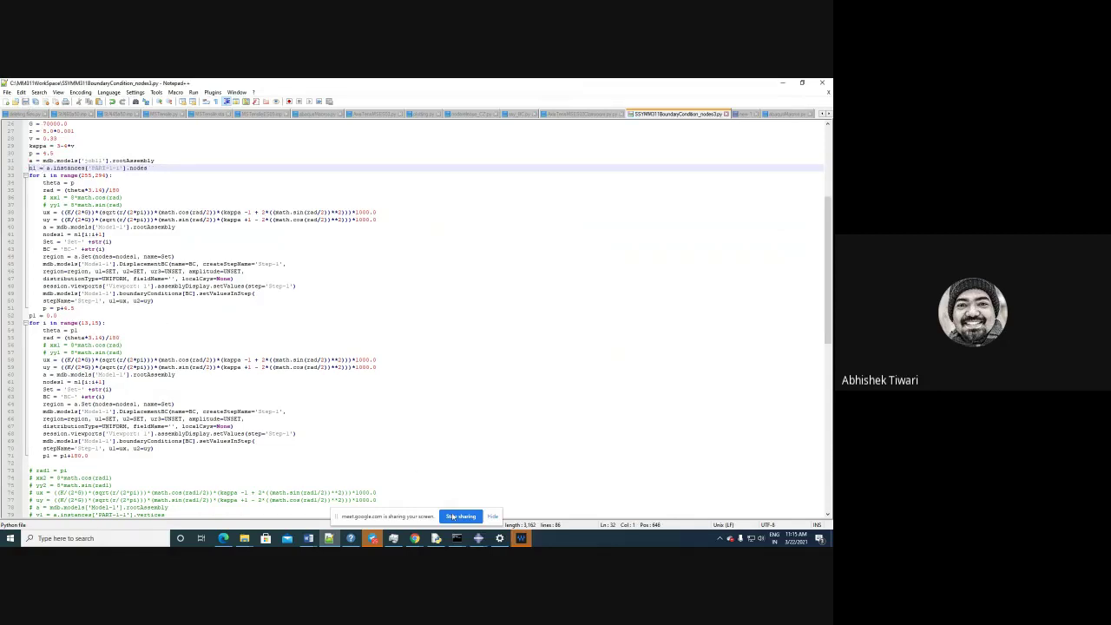
# Step: Switch to the half-disc model in Abaqus/CAE and try to run the saved SSYMM311BoundaryCondition_nodes3.py script
pyautogui.click(477, 538)
pyautogui.click(502, 505)
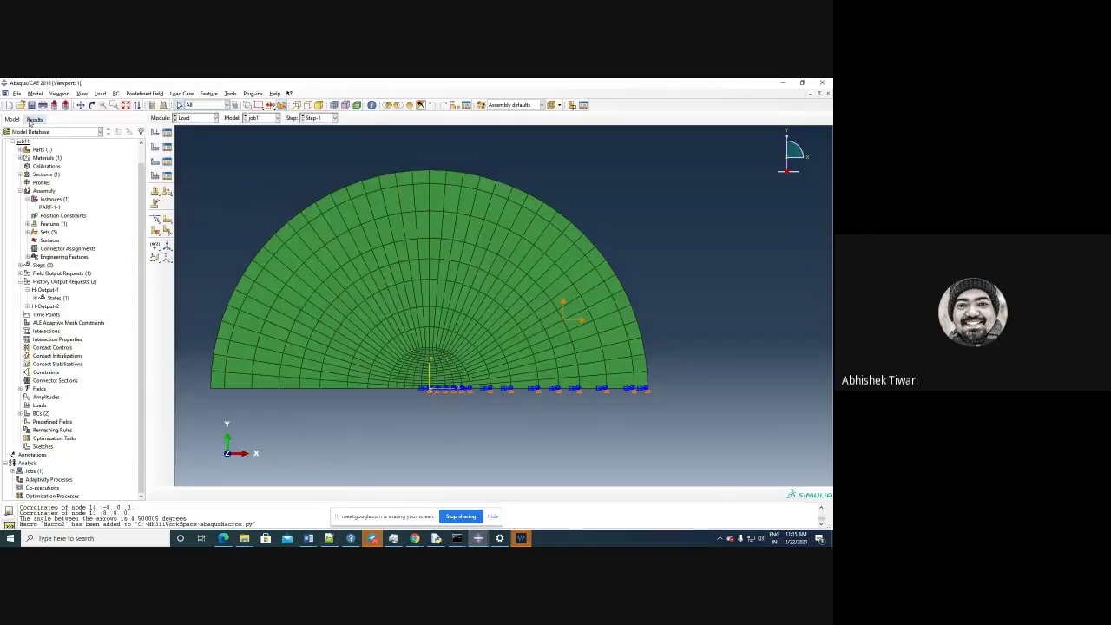
pyautogui.click(16, 94)
pyautogui.click(35, 219)
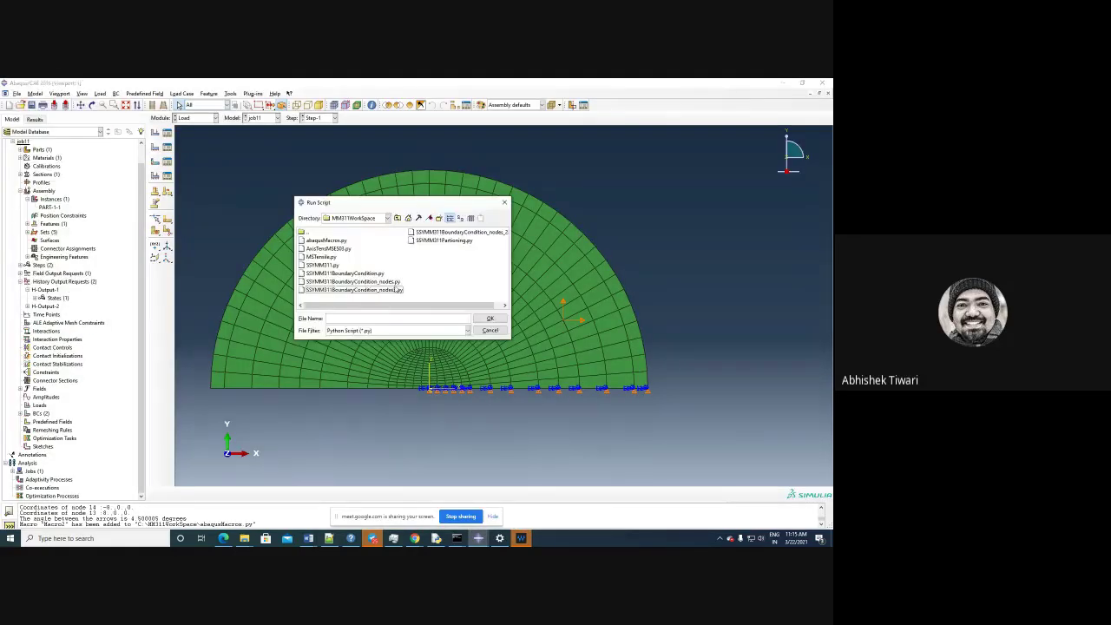
pyautogui.doubleClick(385, 291)
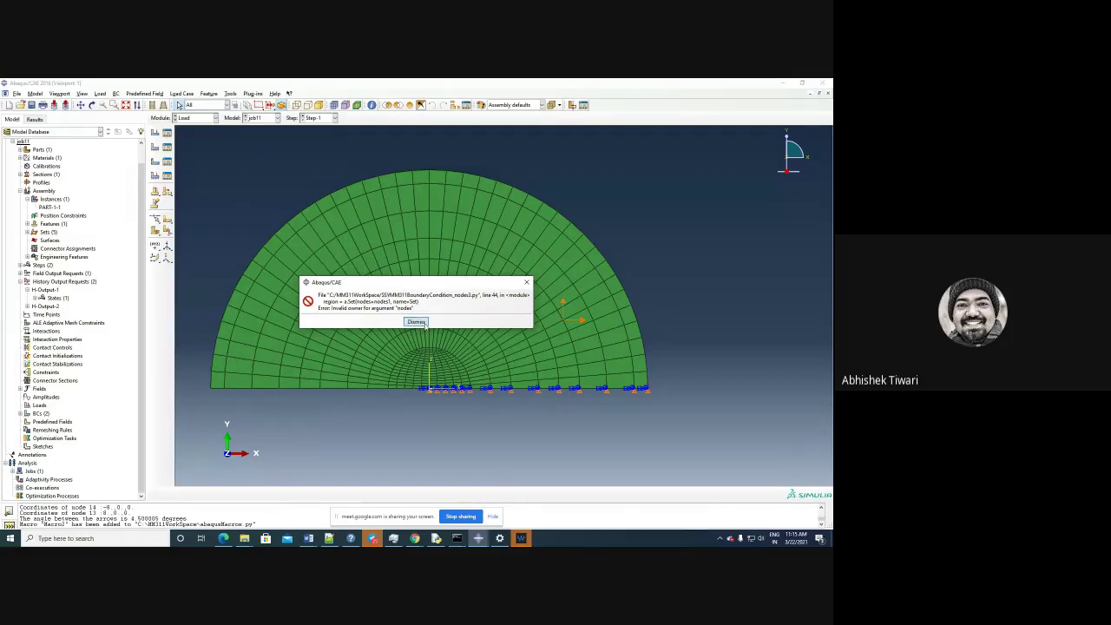
pyautogui.click(415, 322)
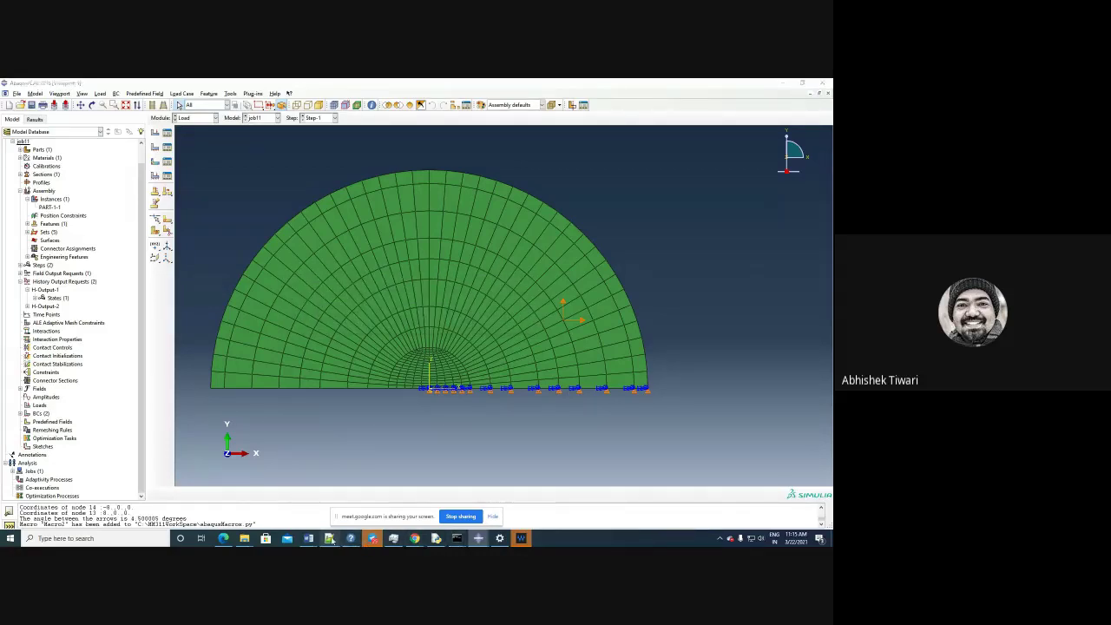
# Step: Check the nodes1 definition on line 41 in Notepad++, and query the nodes1 variable at the Abaqus/CAE Python prompt
pyautogui.click(329, 538)
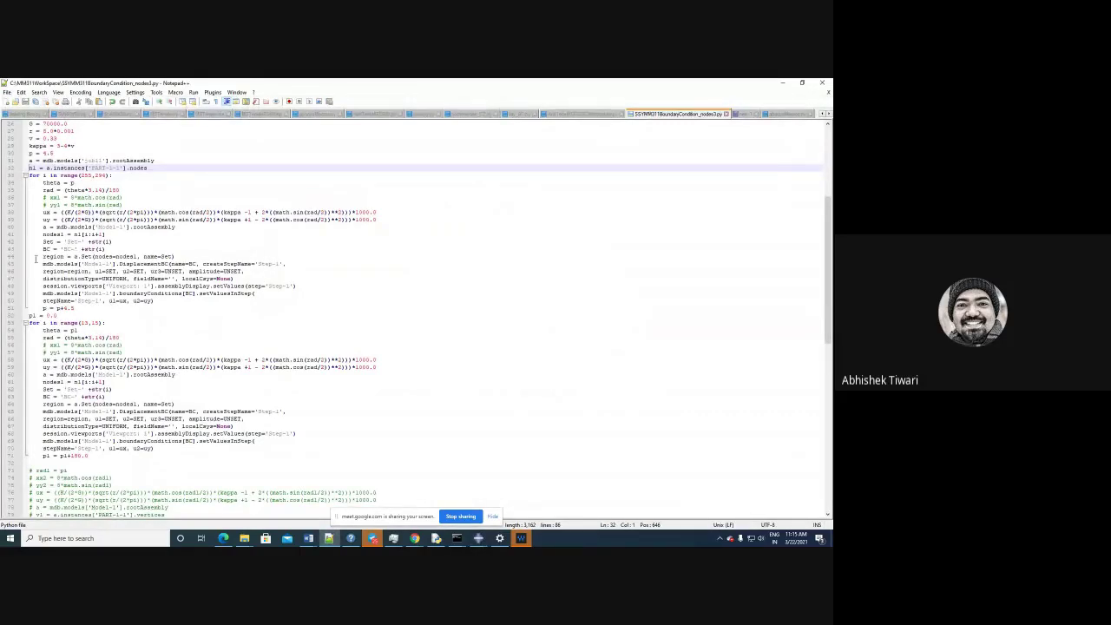
pyautogui.click(115, 234)
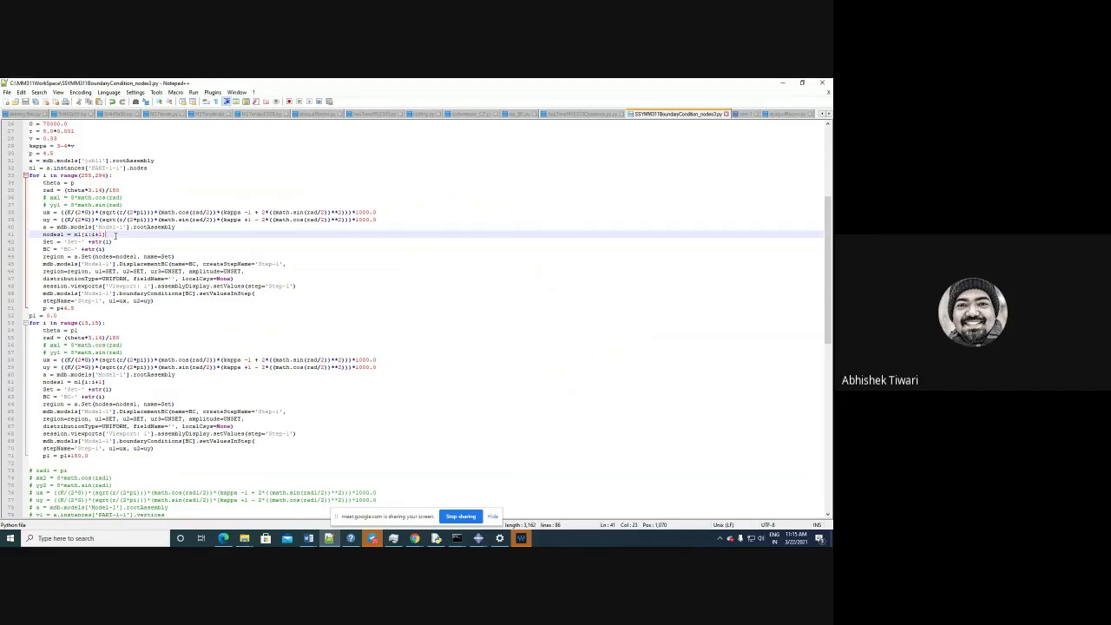
pyautogui.moveTo(478, 538)
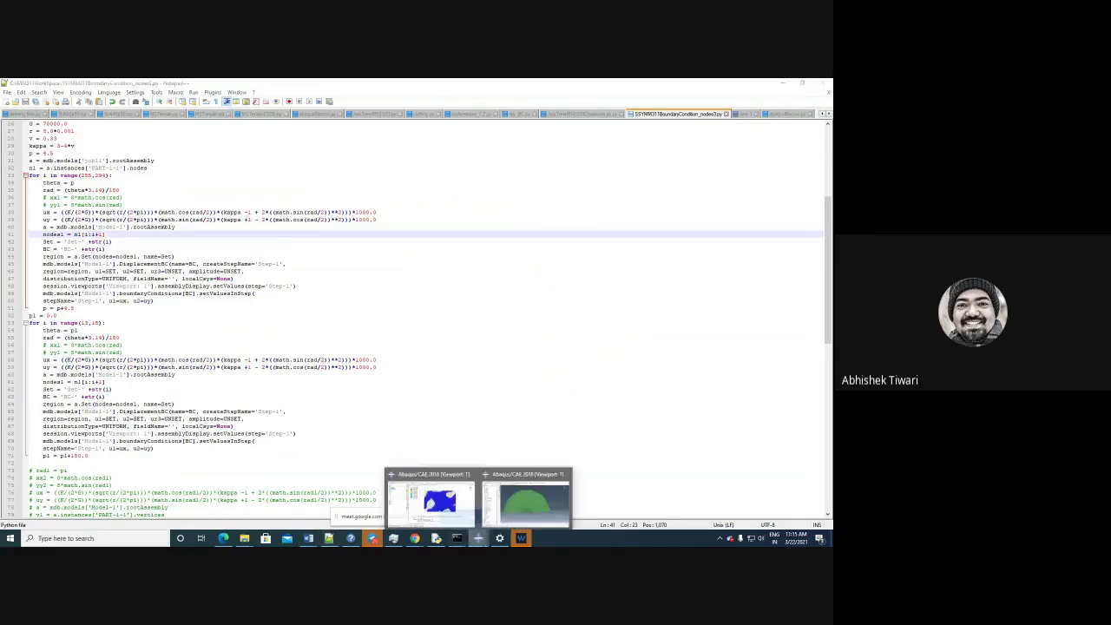
pyautogui.click(413, 498)
pyautogui.click(9, 525)
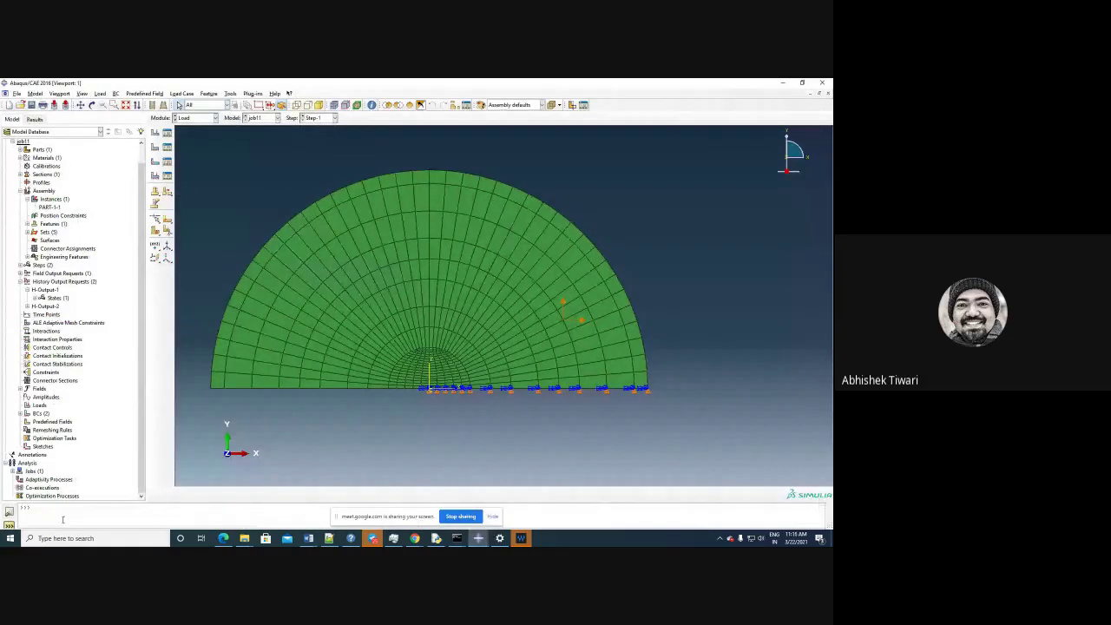
pyautogui.write('nodes1')
pyautogui.press('Return')
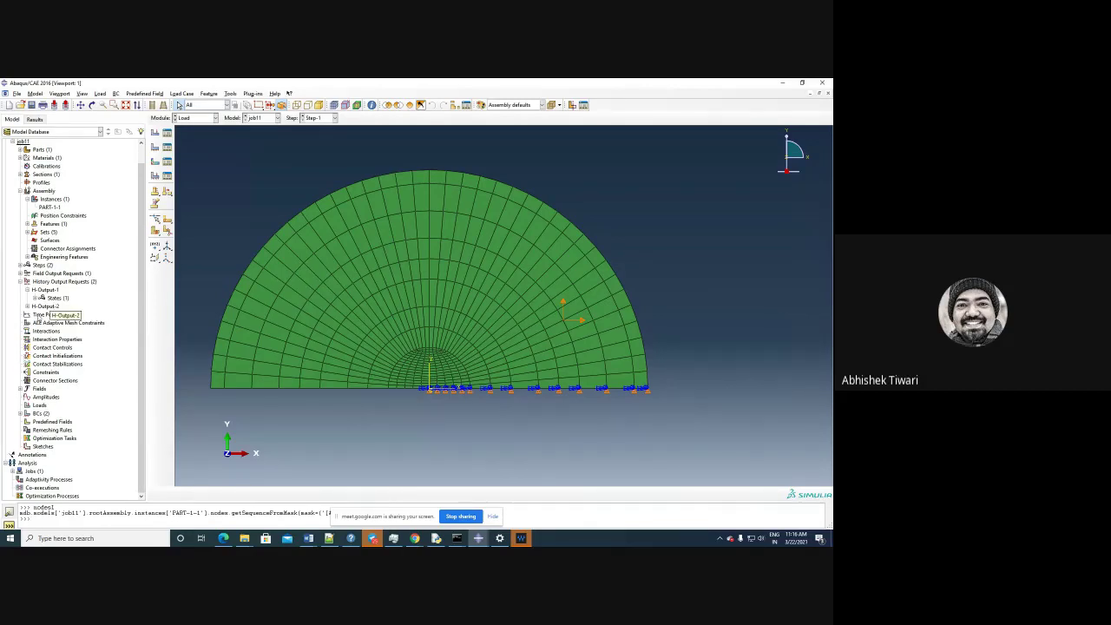
# Step: Examine job11's boundary conditions Disp-BC-1 and BC-2 and the regions they apply to
pyautogui.click(20, 414)
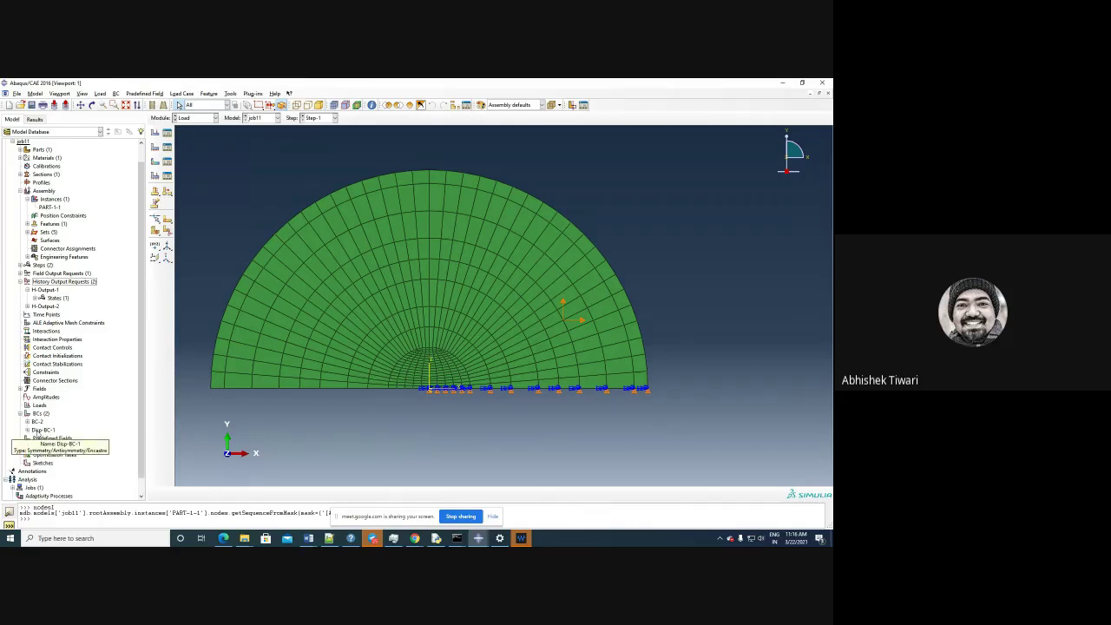
pyautogui.click(28, 430)
pyautogui.click(35, 438)
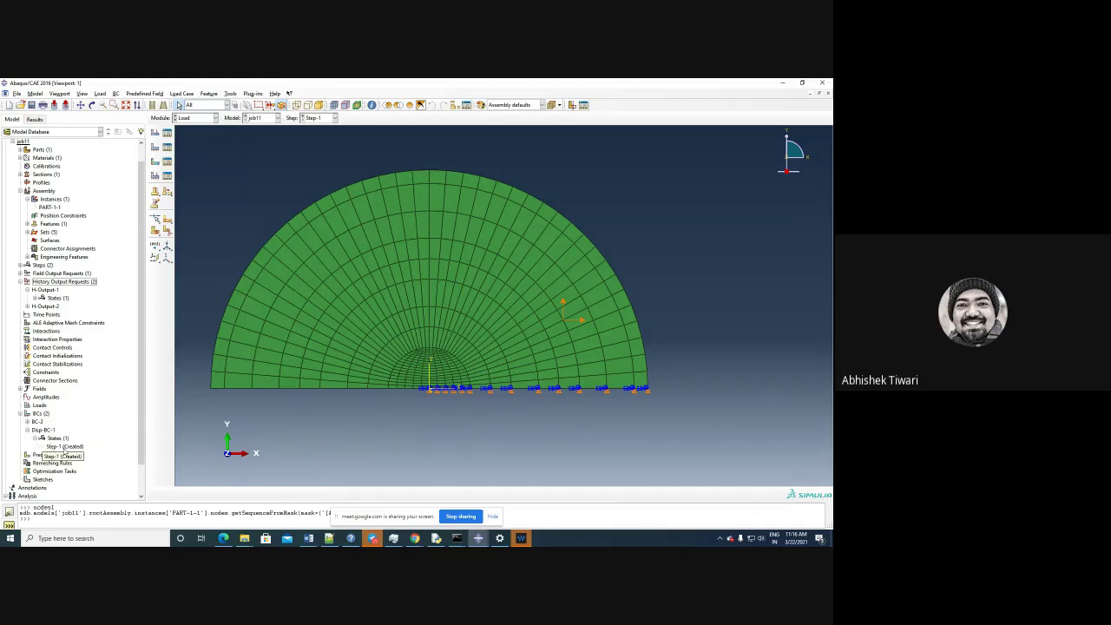
pyautogui.click(43, 431)
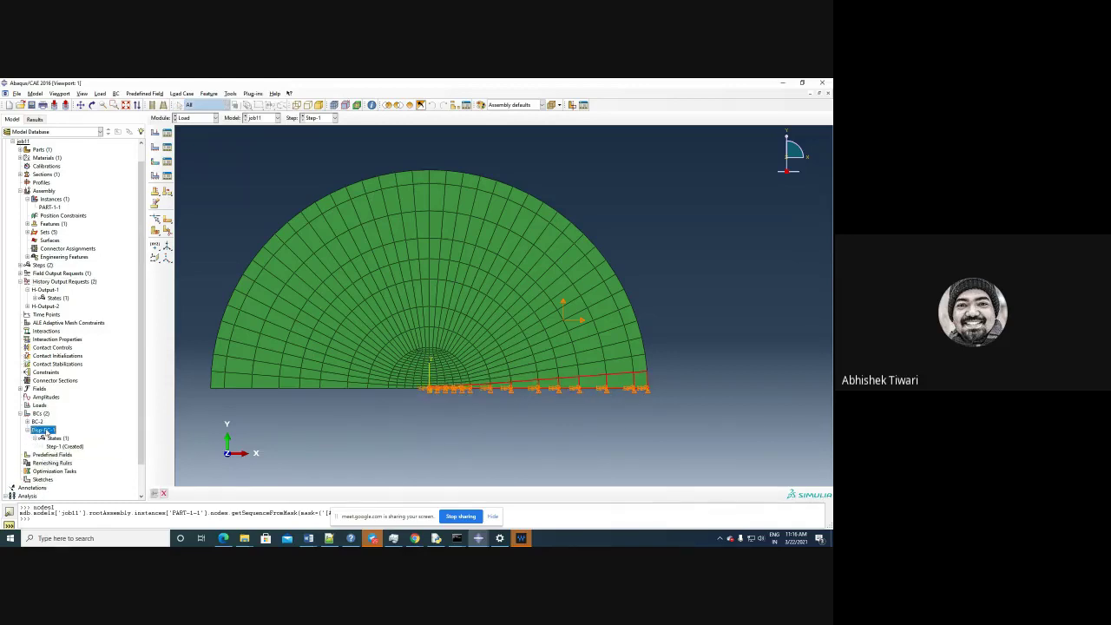
pyautogui.click(37, 423)
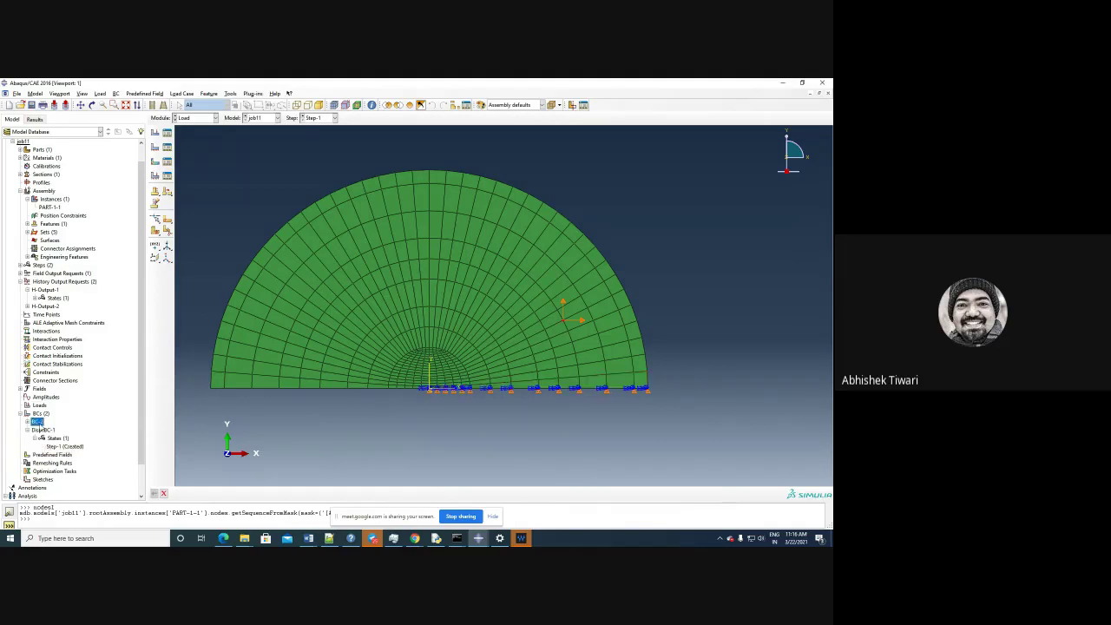
pyautogui.doubleClick(38, 423)
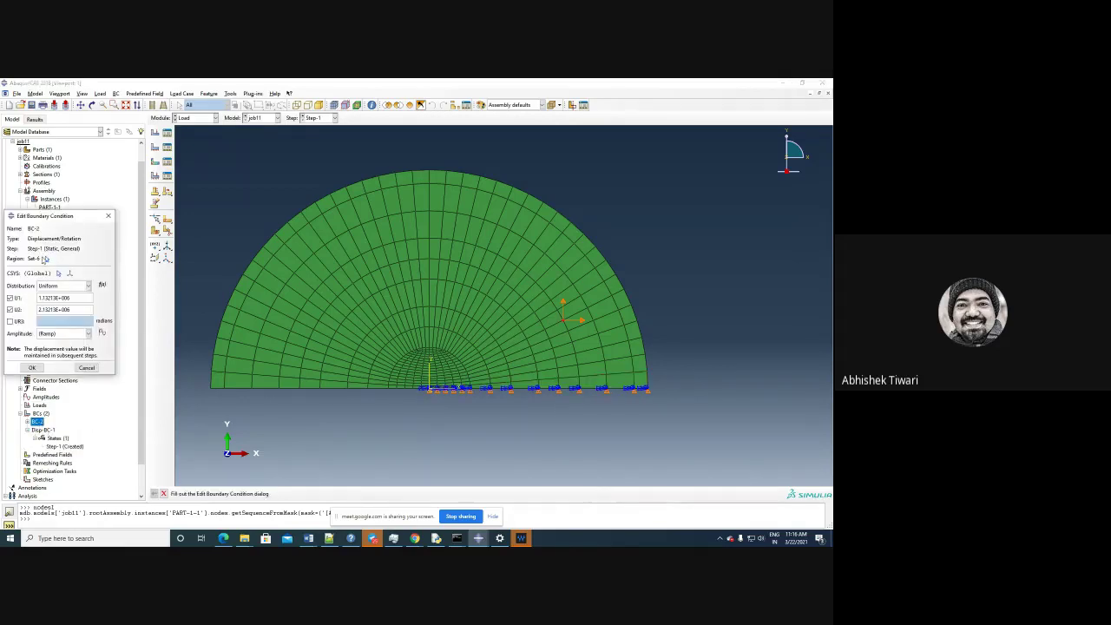
pyautogui.click(46, 258)
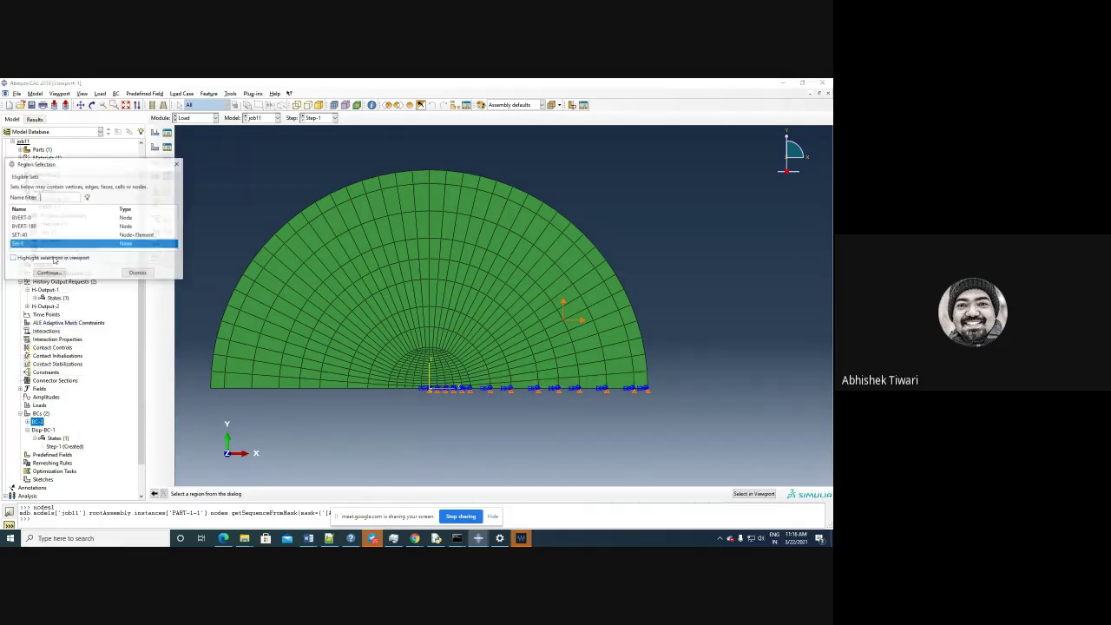
pyautogui.click(429, 174)
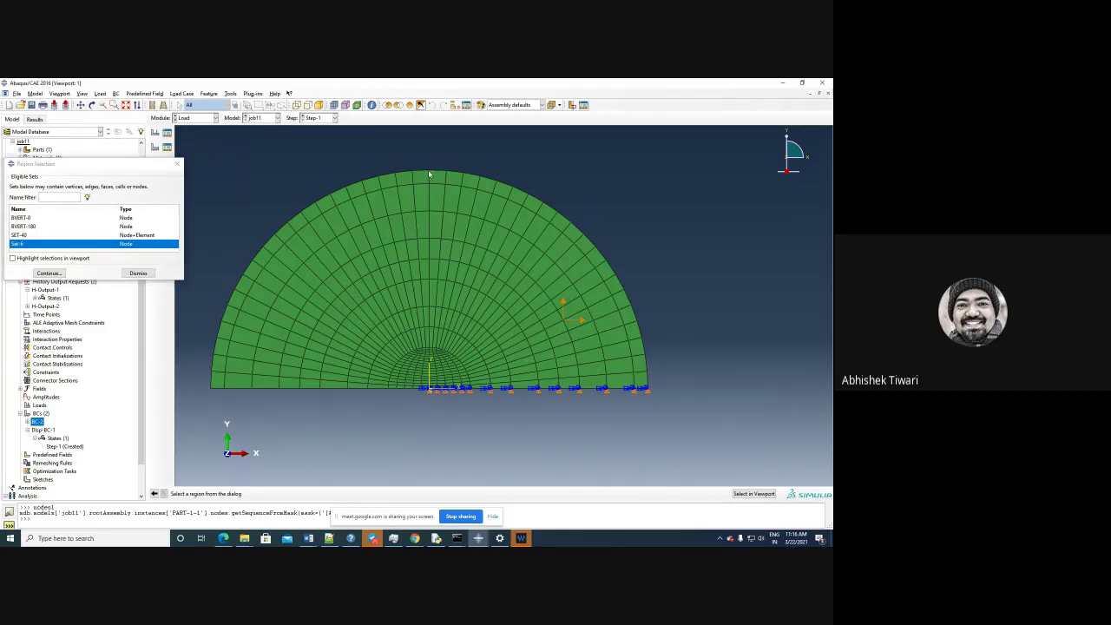
pyautogui.click(126, 274)
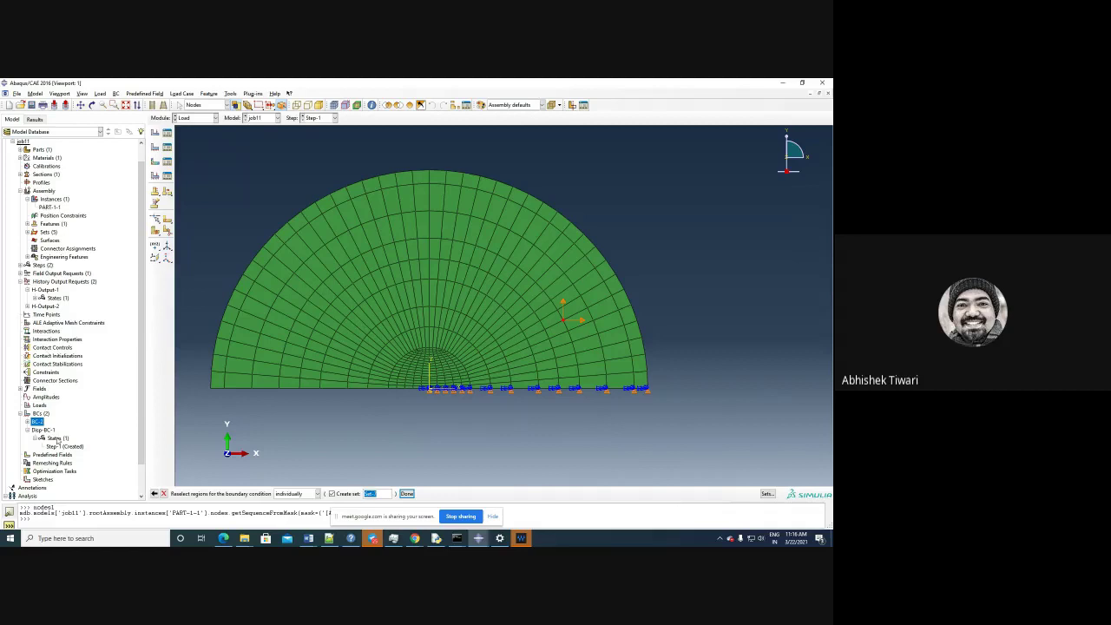
# Step: Reassign the region of BC-2 to the node at the apex of the half-disc arc, saving it as a new set
pyautogui.doubleClick(38, 423)
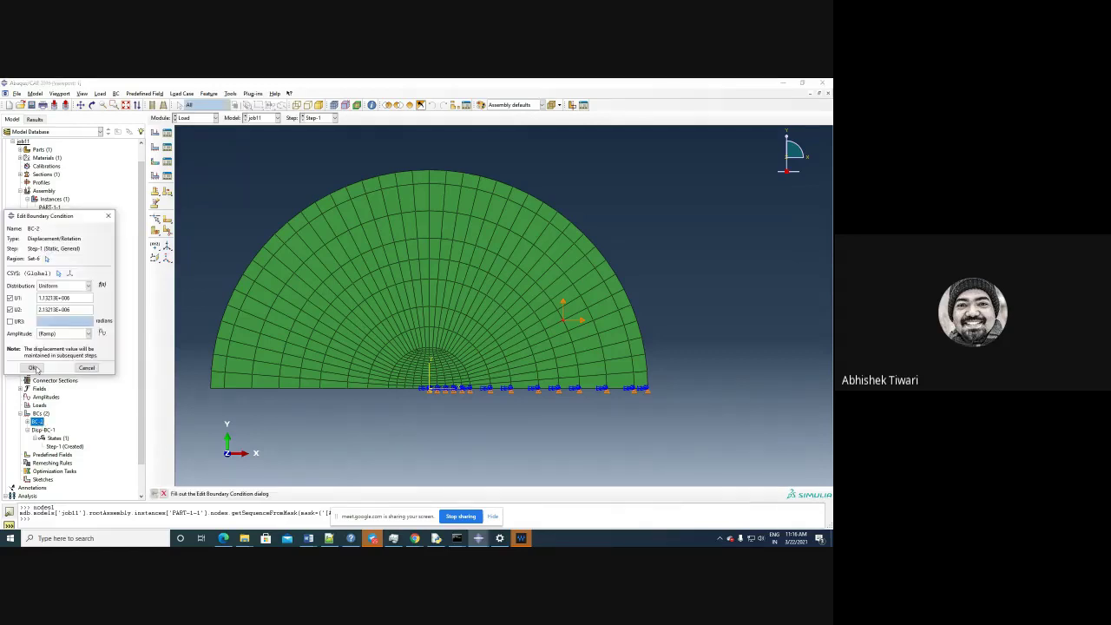
pyautogui.click(47, 259)
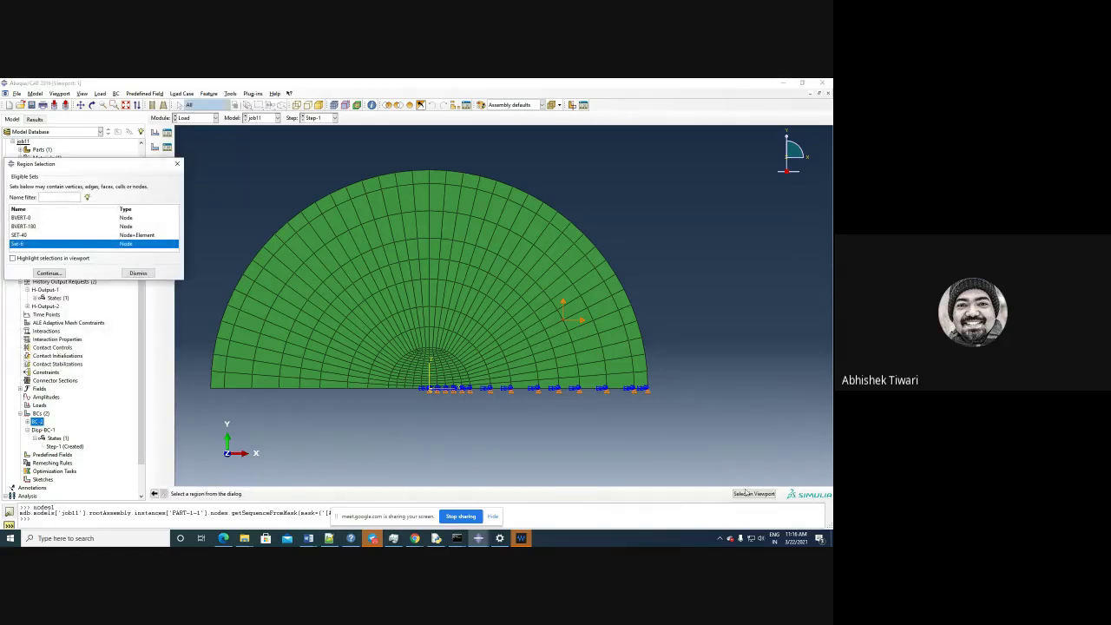
pyautogui.click(745, 493)
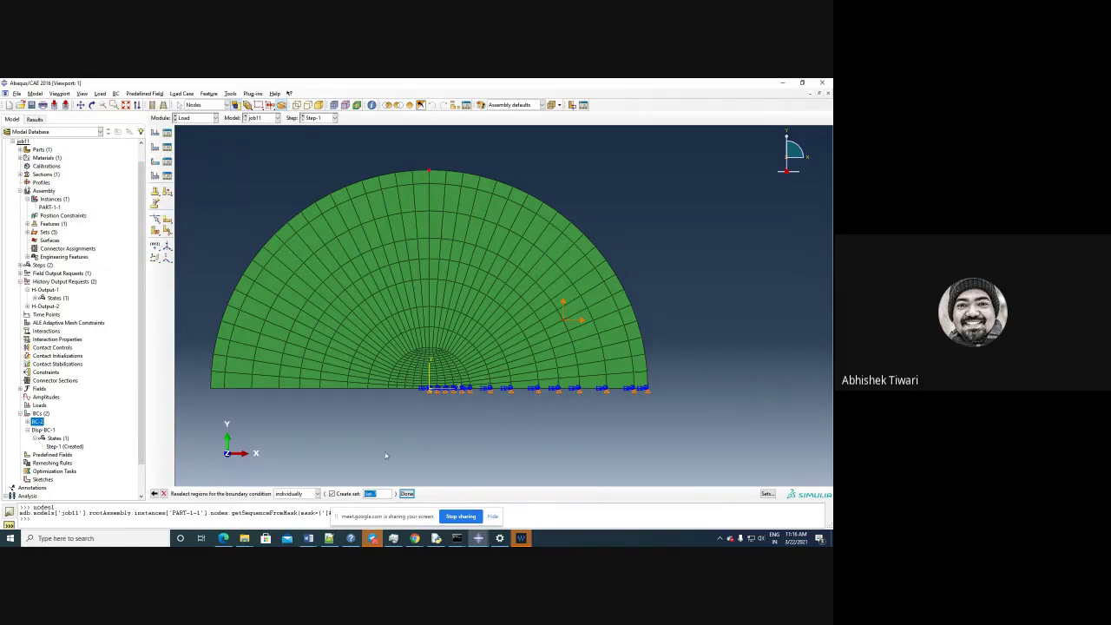
pyautogui.click(407, 493)
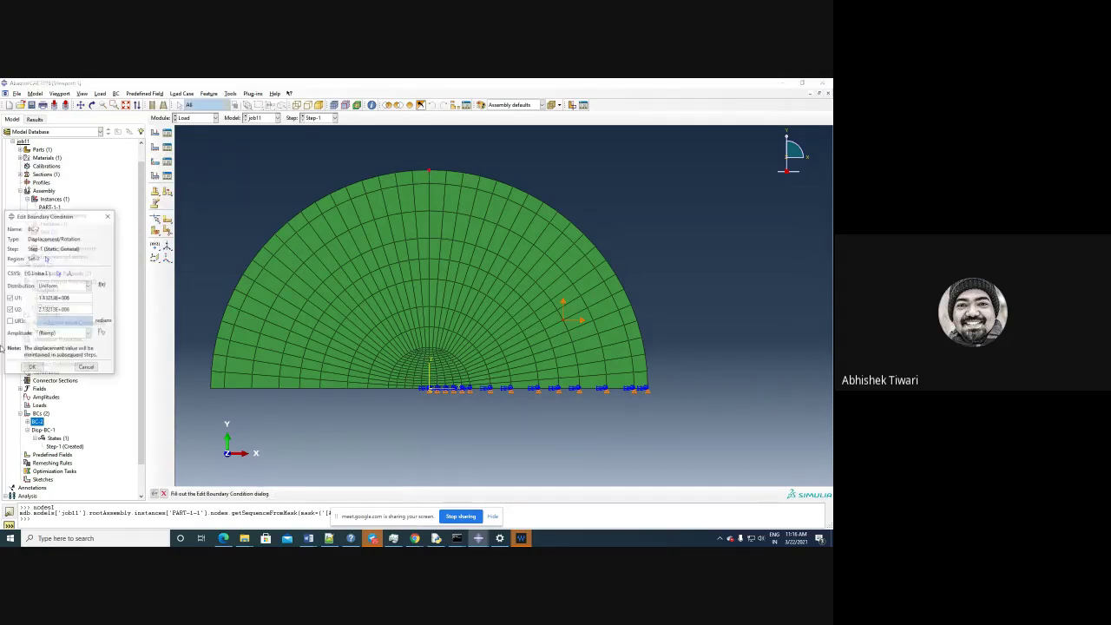
# Step: Disable the U1 displacement of BC-2 and set its U2 displacement to 2
pyautogui.click(9, 298)
pyautogui.moveTo(72, 311); pyautogui.dragTo(17, 310)
pyautogui.write('2')
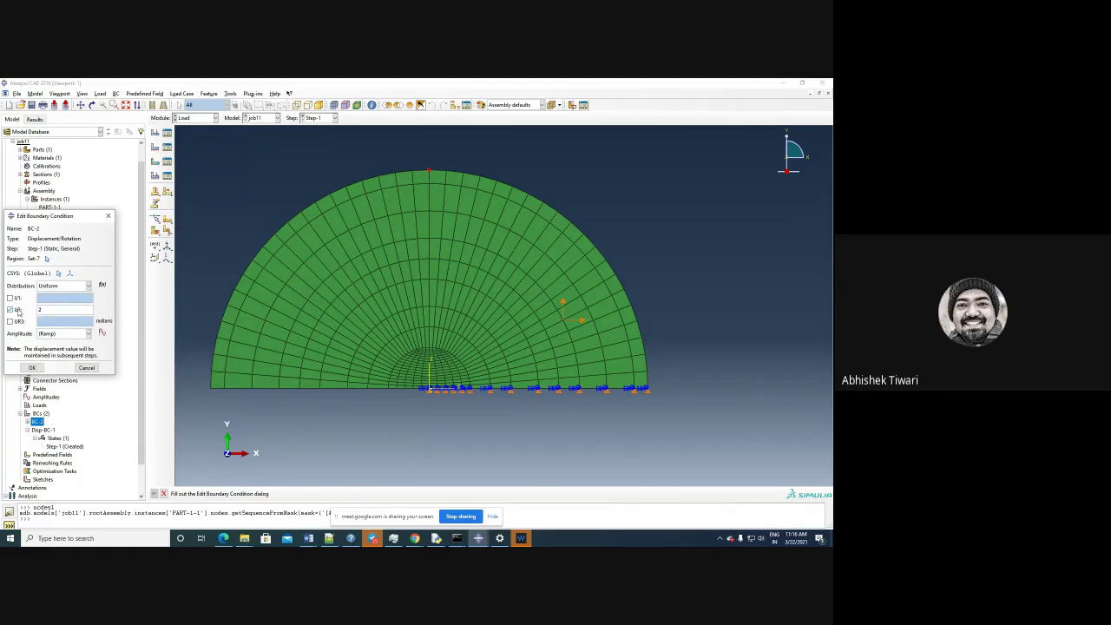
pyautogui.click(31, 367)
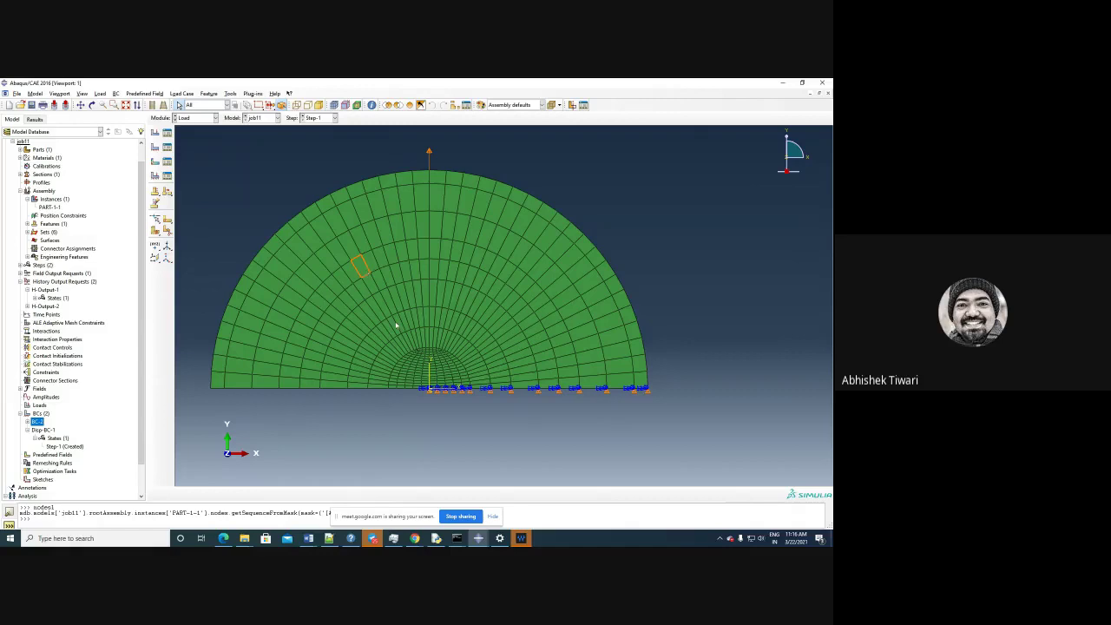
# Step: Submit Job-1 for analysis from the Job module
pyautogui.click(202, 119)
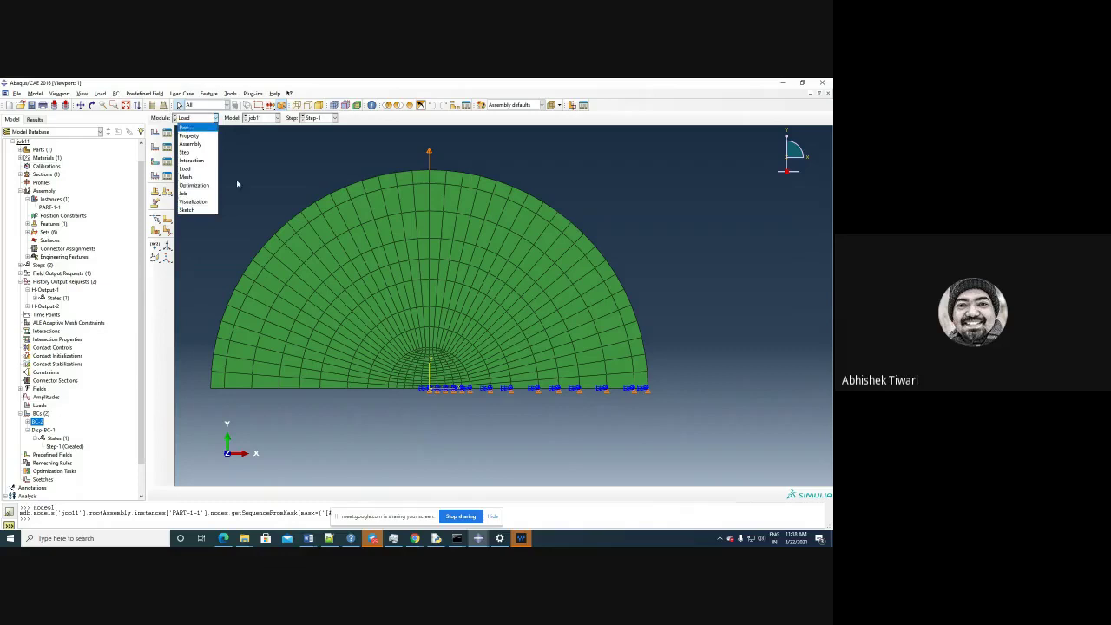
pyautogui.click(185, 192)
pyautogui.click(168, 134)
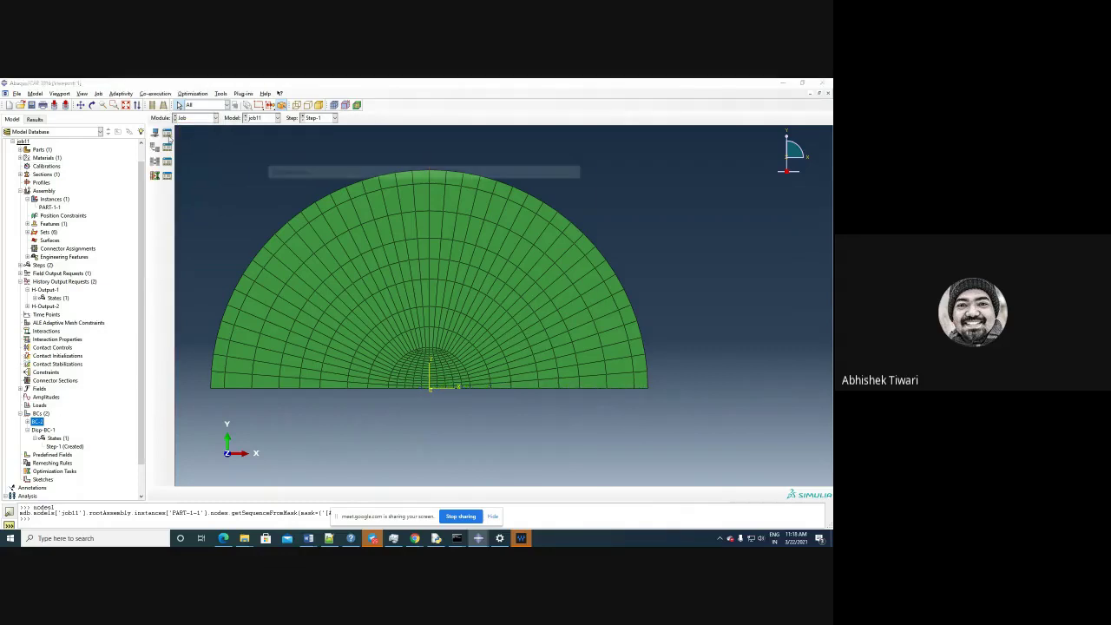
pyautogui.click(564, 205)
pyautogui.click(385, 326)
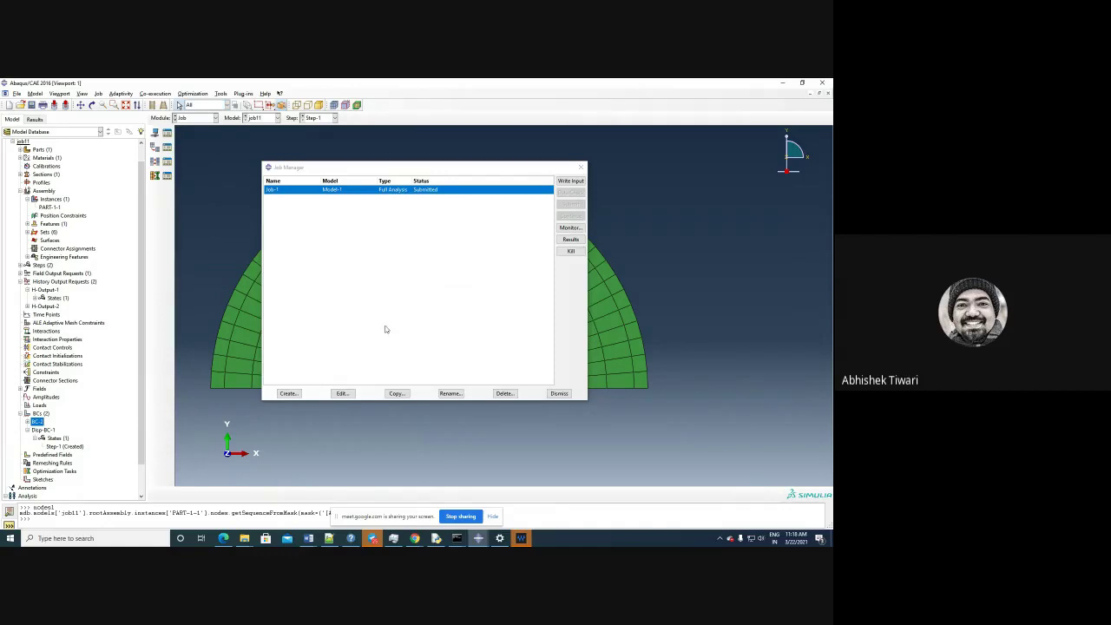
# Step: Monitor the Job-1 analysis, check its reported errors, and close the monitor
pyautogui.click(570, 228)
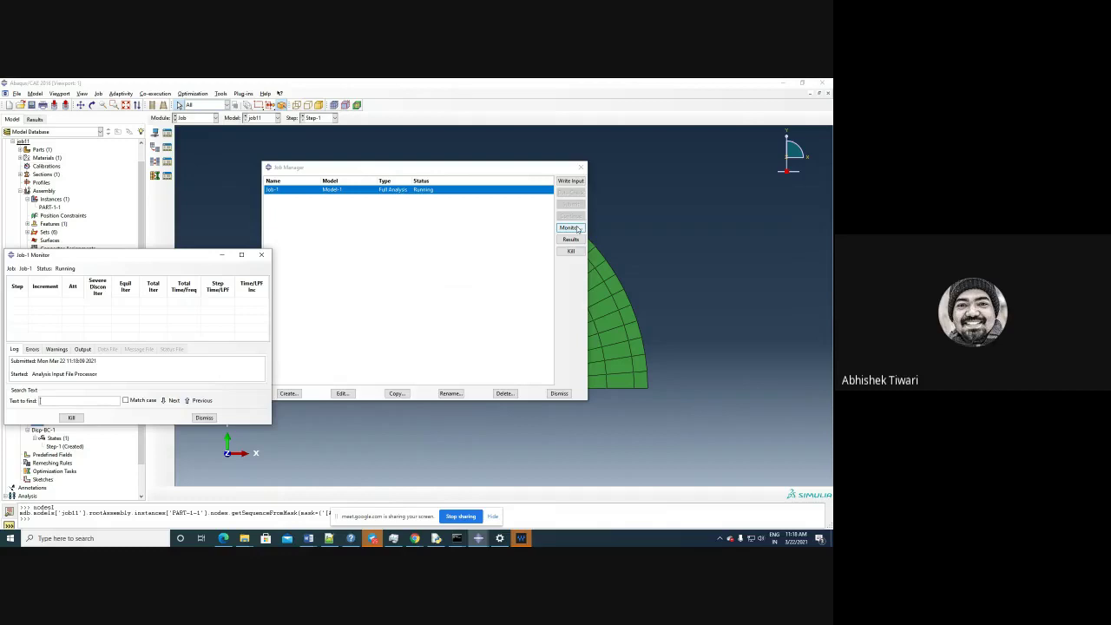
pyautogui.moveTo(139, 261); pyautogui.dragTo(220, 228)
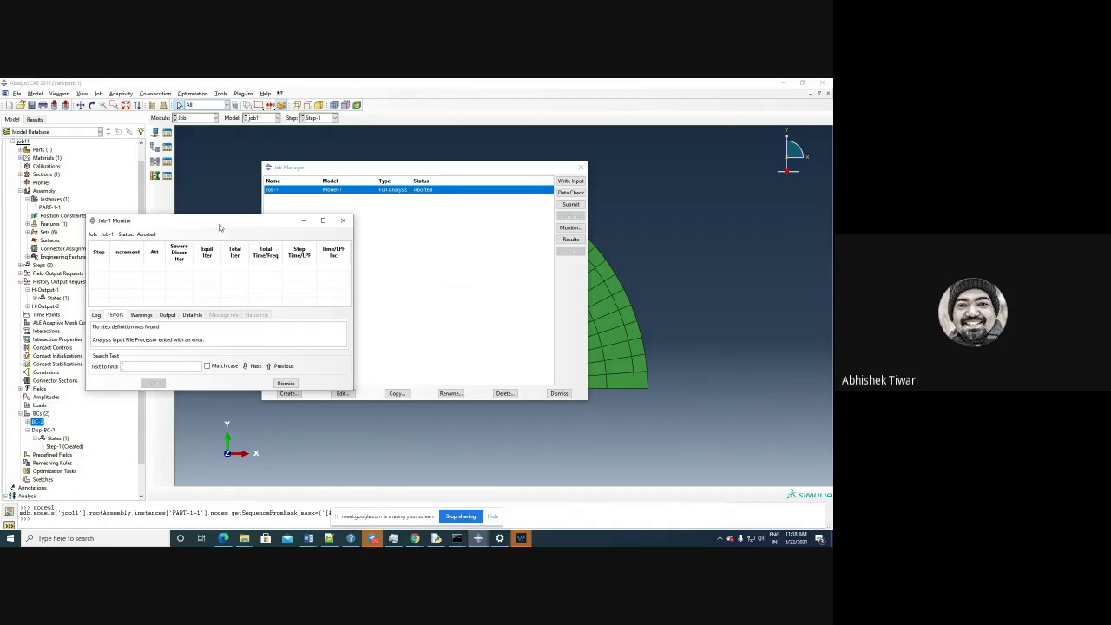
pyautogui.click(286, 384)
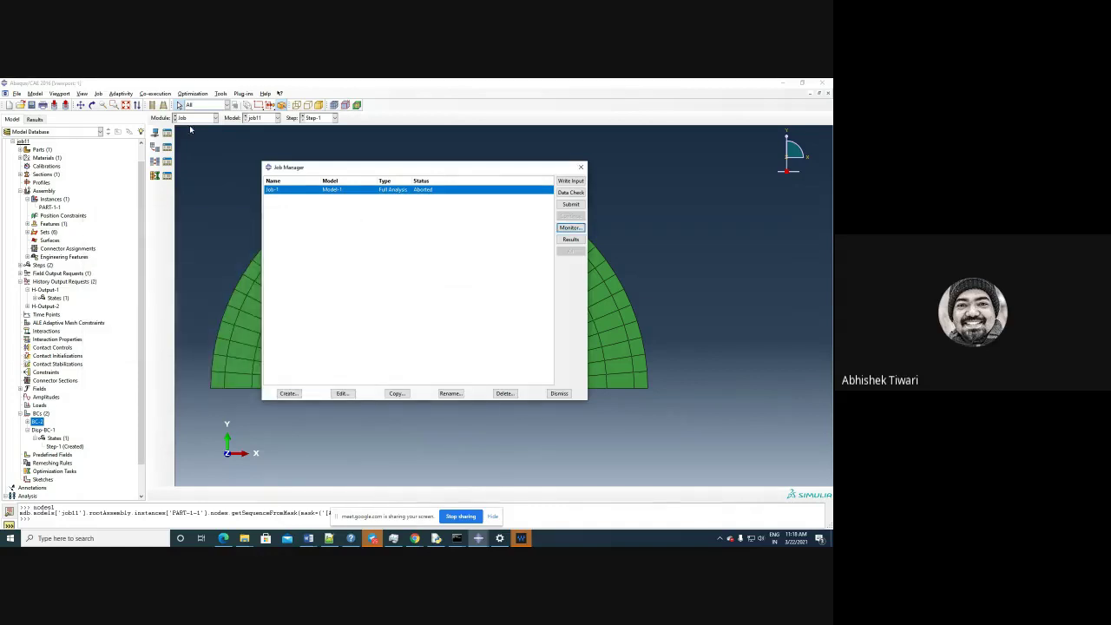
# Step: Review job11's analysis steps in the Step module and the models listed in the model database
pyautogui.click(196, 117)
pyautogui.click(189, 152)
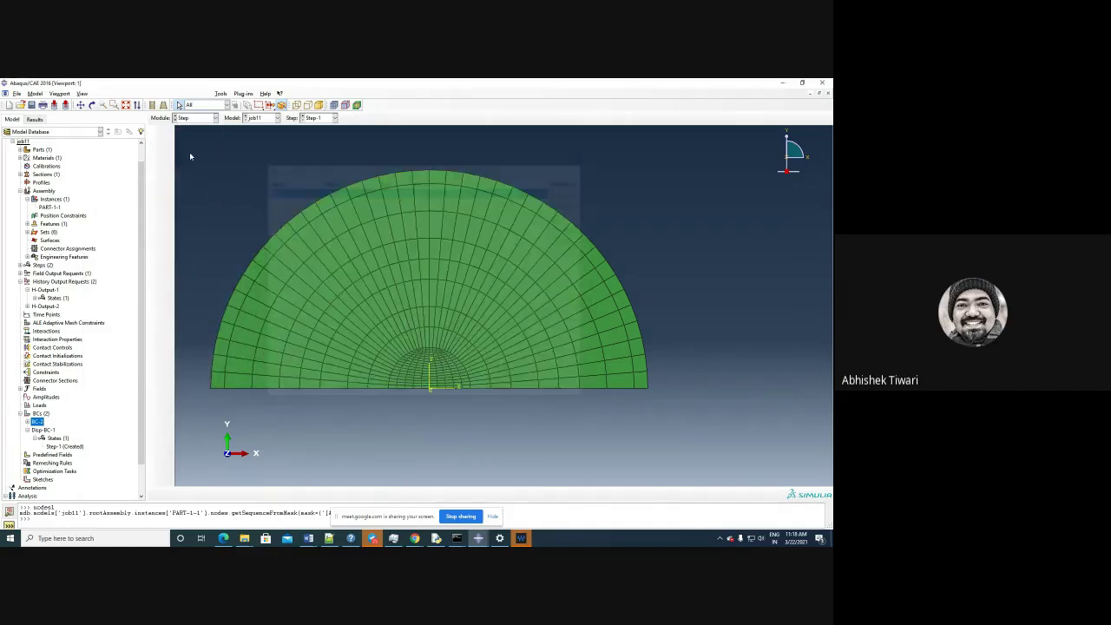
pyautogui.click(167, 133)
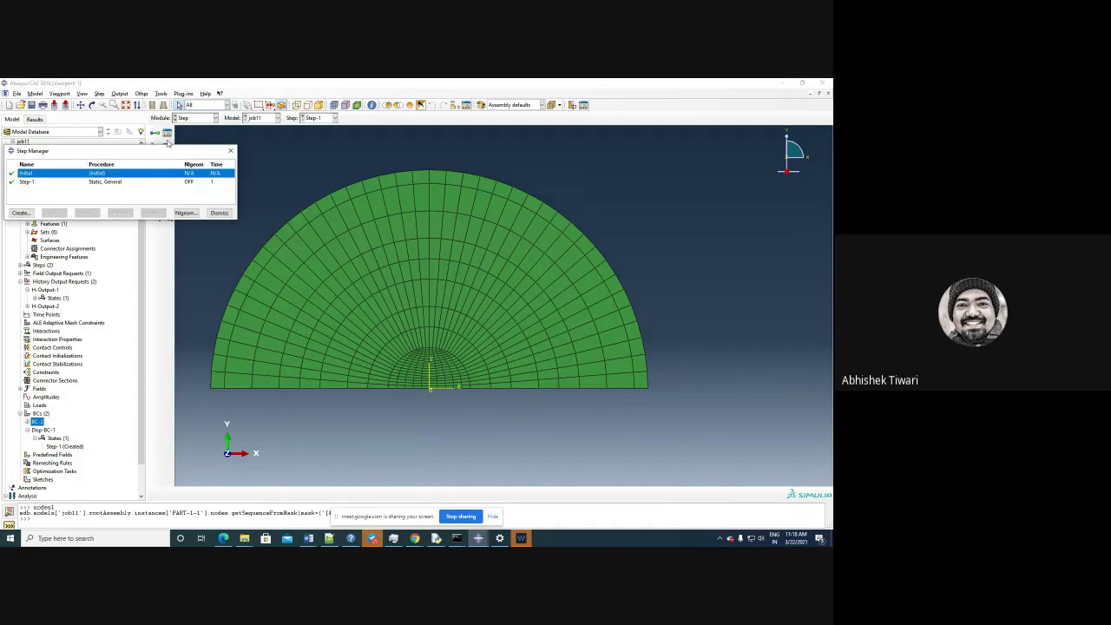
pyautogui.click(213, 211)
pyautogui.click(194, 118)
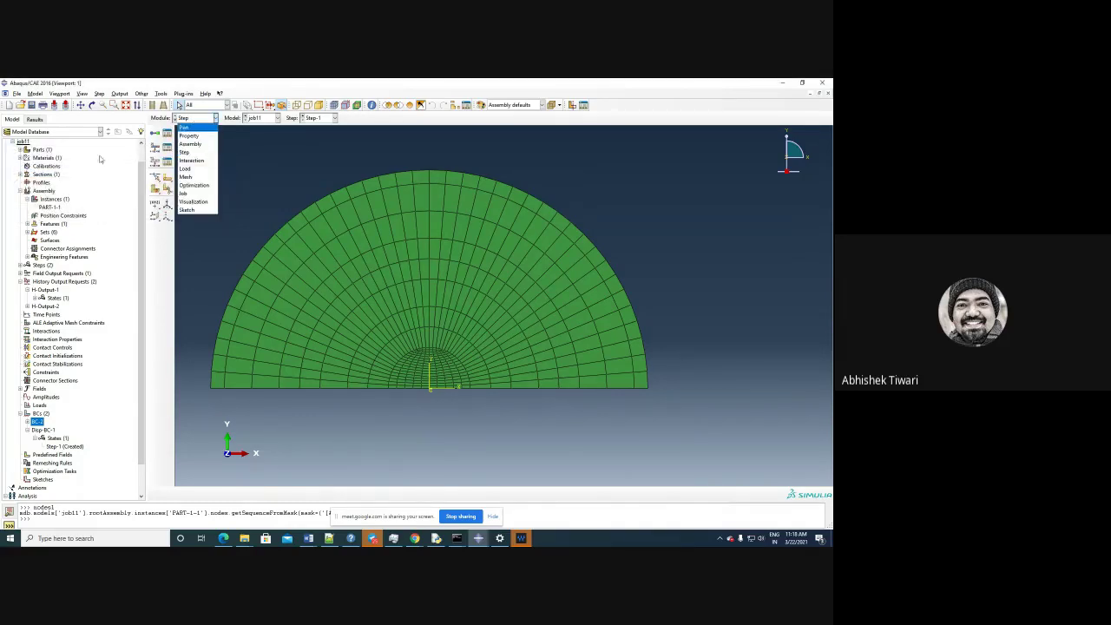
pyautogui.click(141, 201)
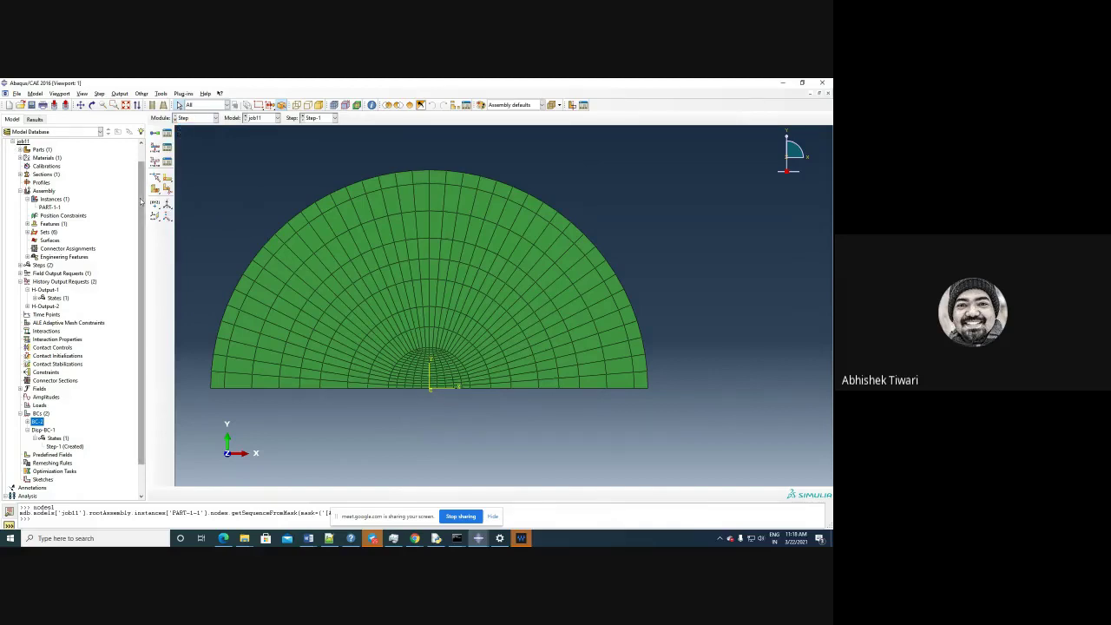
pyautogui.moveTo(142, 173); pyautogui.dragTo(141, 168)
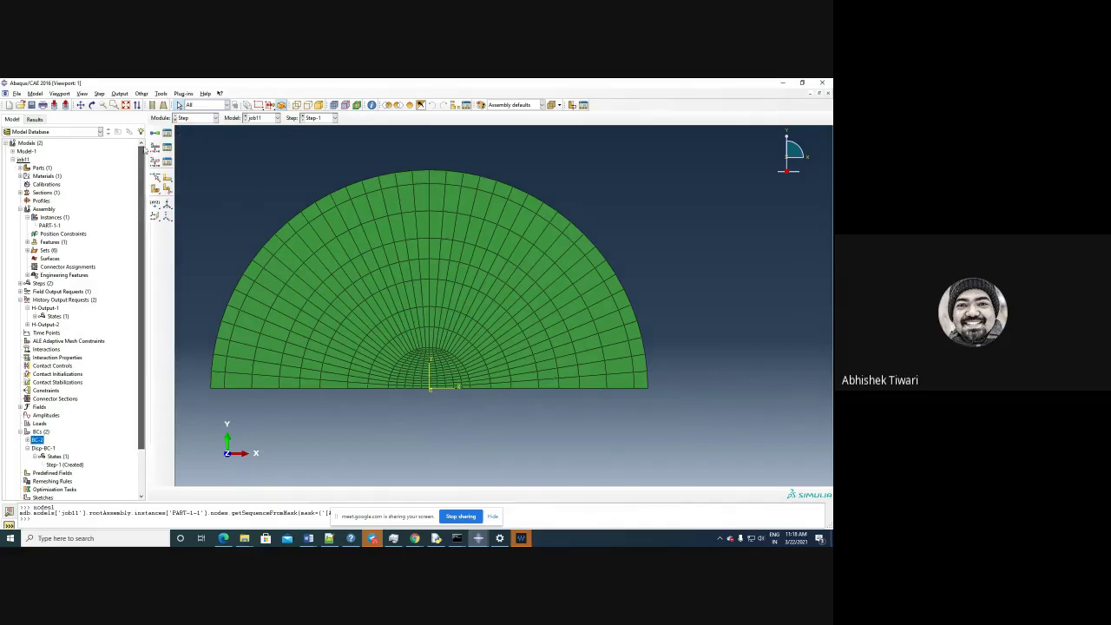
# Step: Delete Model-1 from the model database
pyautogui.rightClick(26, 151)
pyautogui.click(51, 201)
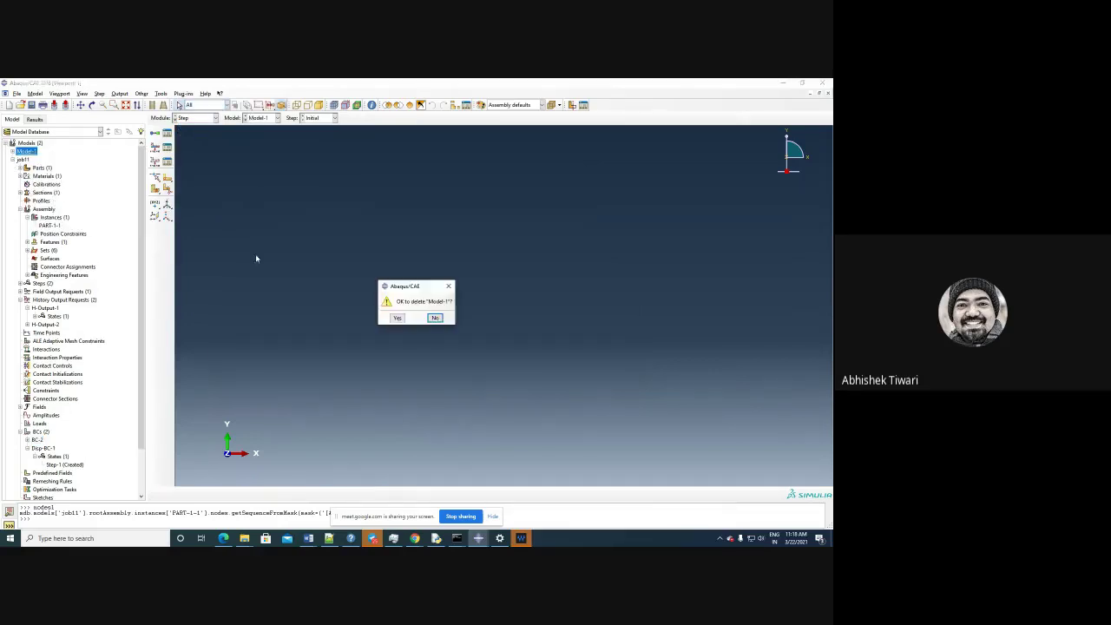
pyautogui.click(398, 318)
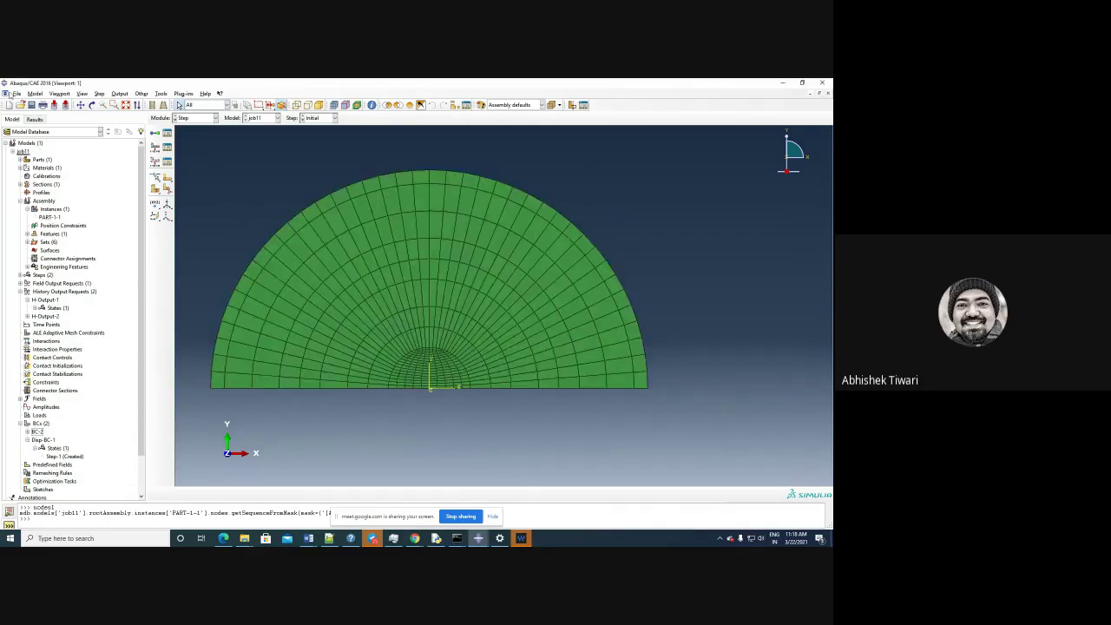
# Step: Try to run the SSYMM311BoundaryCondition_nodes3.py script on the job11 model
pyautogui.click(17, 93)
pyautogui.click(33, 218)
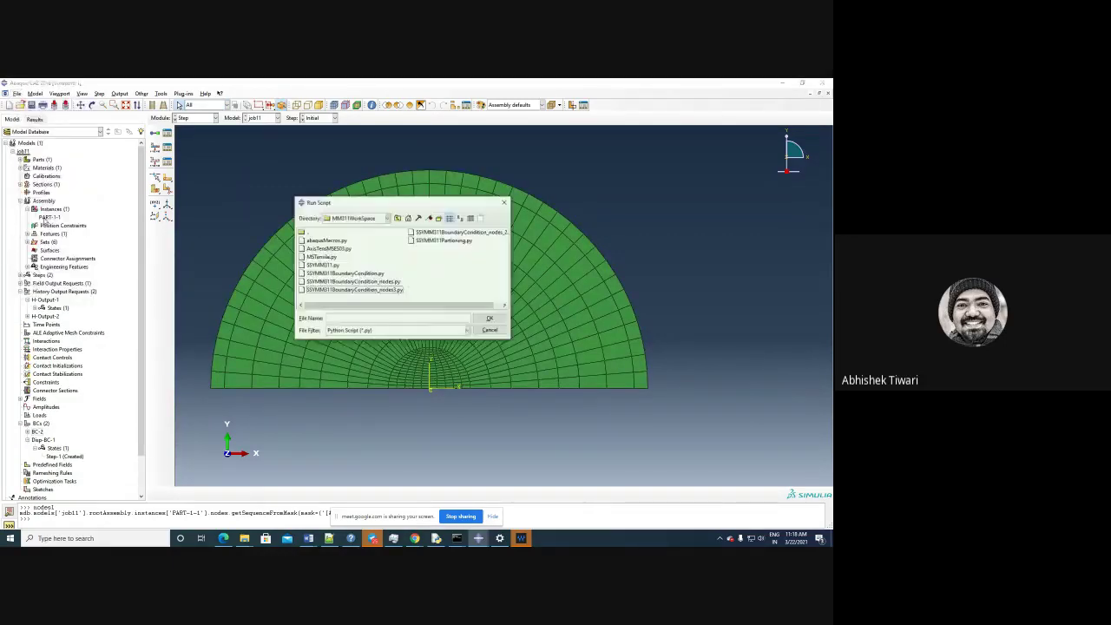
pyautogui.click(369, 291)
pyautogui.doubleClick(369, 292)
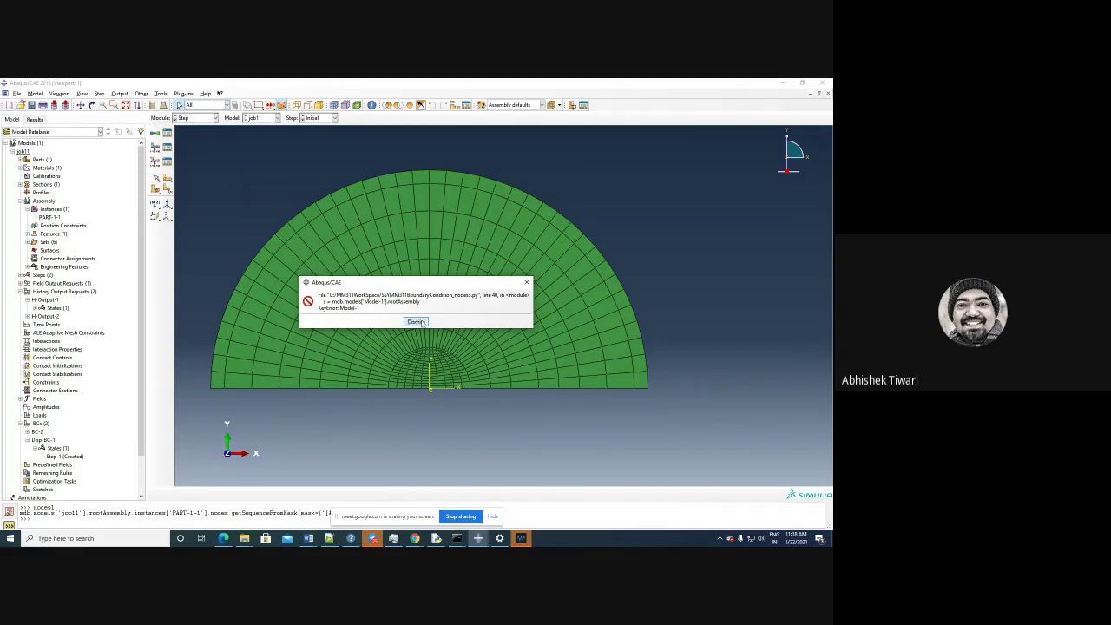
pyautogui.click(417, 322)
# Step: In Notepad++, replace every Model-1 in SSYMM311BoundaryCondition_nodes3.py with job11 and save the script
pyautogui.click(329, 538)
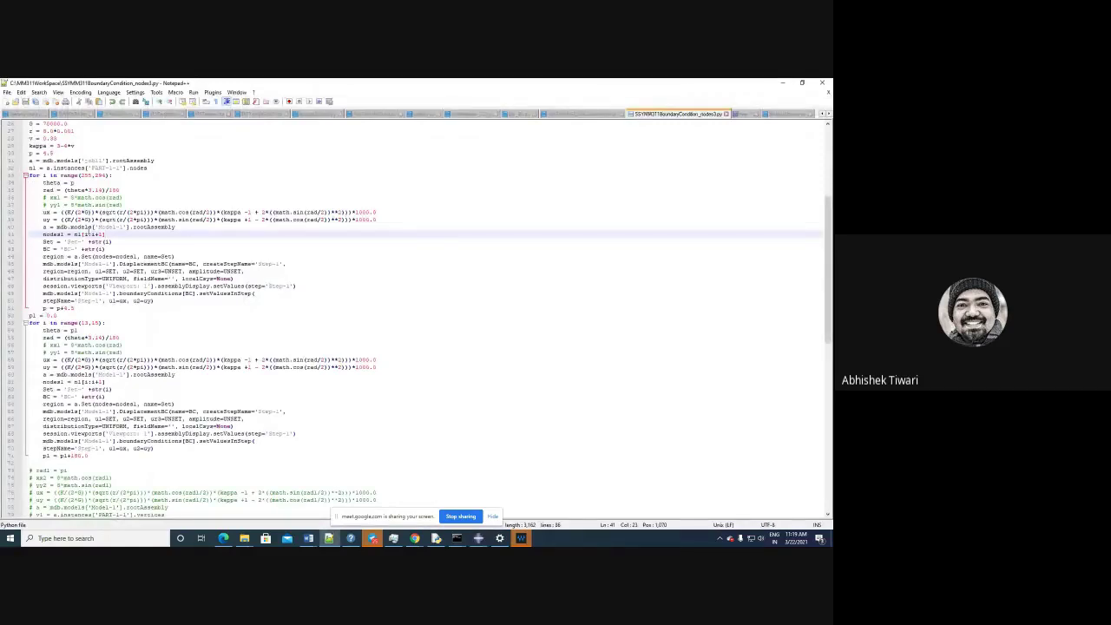
pyautogui.moveTo(86, 162); pyautogui.dragTo(103, 159)
pyautogui.click(164, 181)
pyautogui.hotkey('ctrl', 'h')
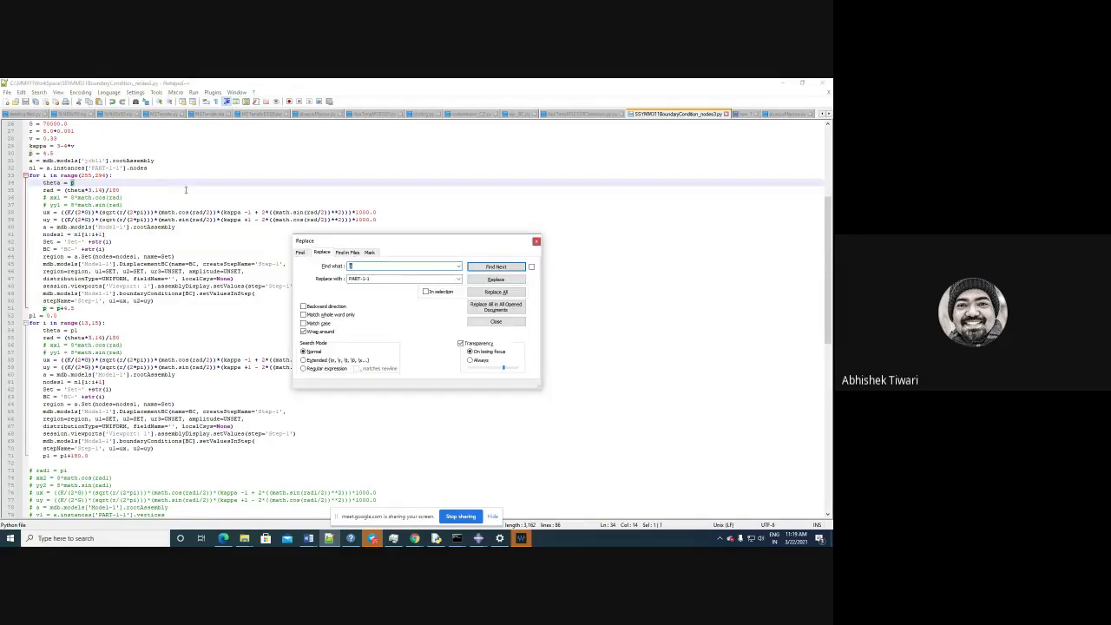
pyautogui.moveTo(84, 263); pyautogui.dragTo(112, 263)
pyautogui.hotkey('ctrl', 'c')
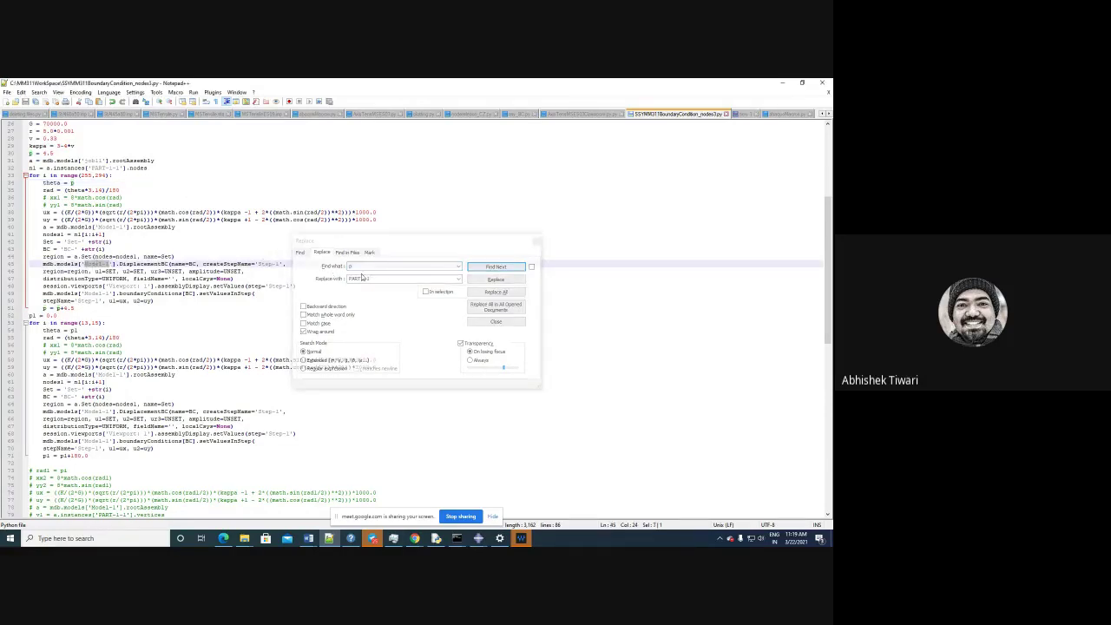
pyautogui.click(367, 266)
pyautogui.hotkey('ctrl', 'v')
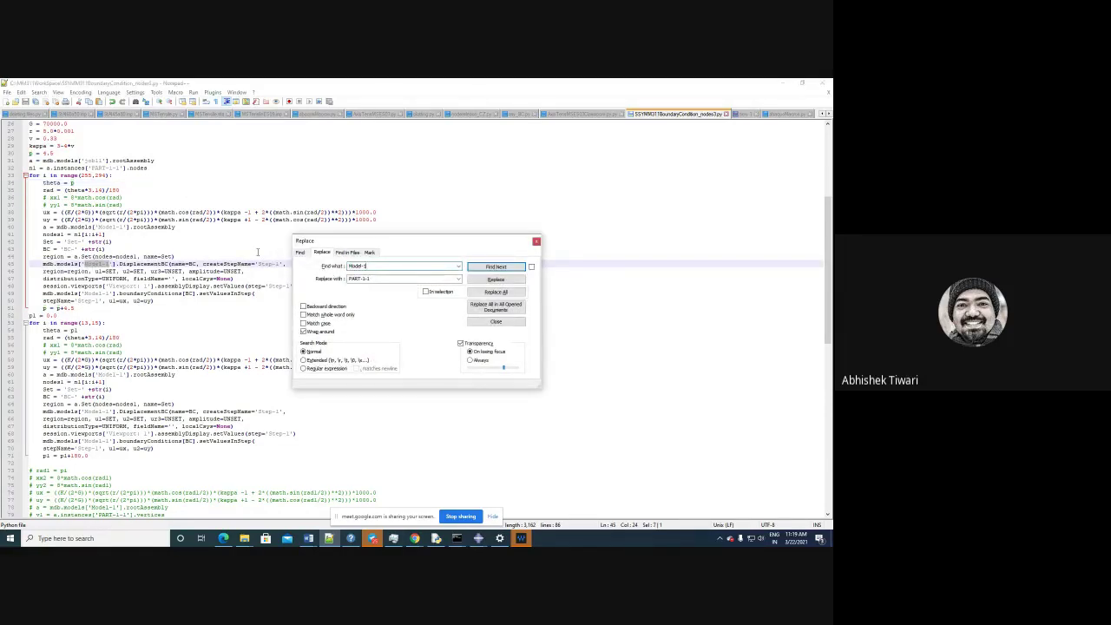
pyautogui.moveTo(84, 162); pyautogui.dragTo(105, 162)
pyautogui.hotkey('ctrl', 'c')
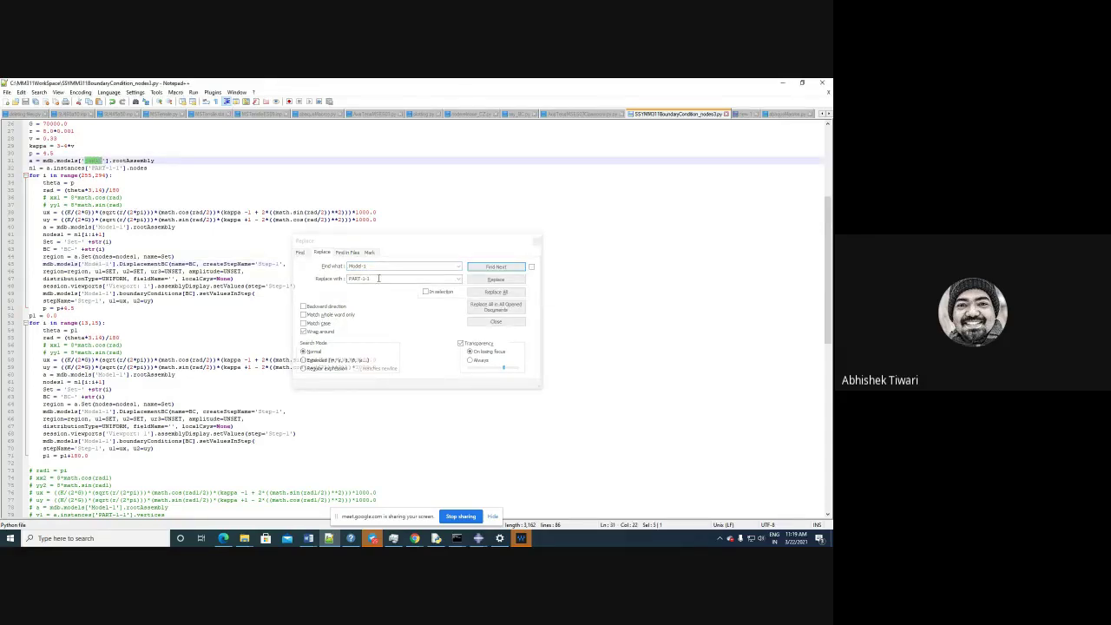
pyautogui.doubleClick(377, 278)
pyautogui.hotkey('ctrl', 'v')
pyautogui.click(495, 292)
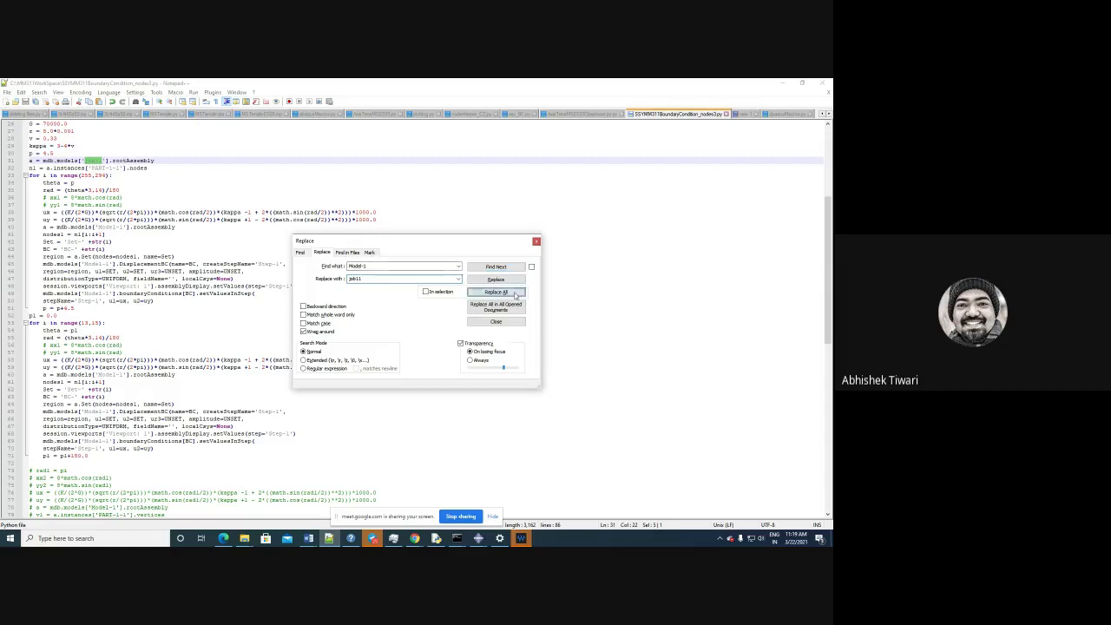
pyautogui.click(26, 101)
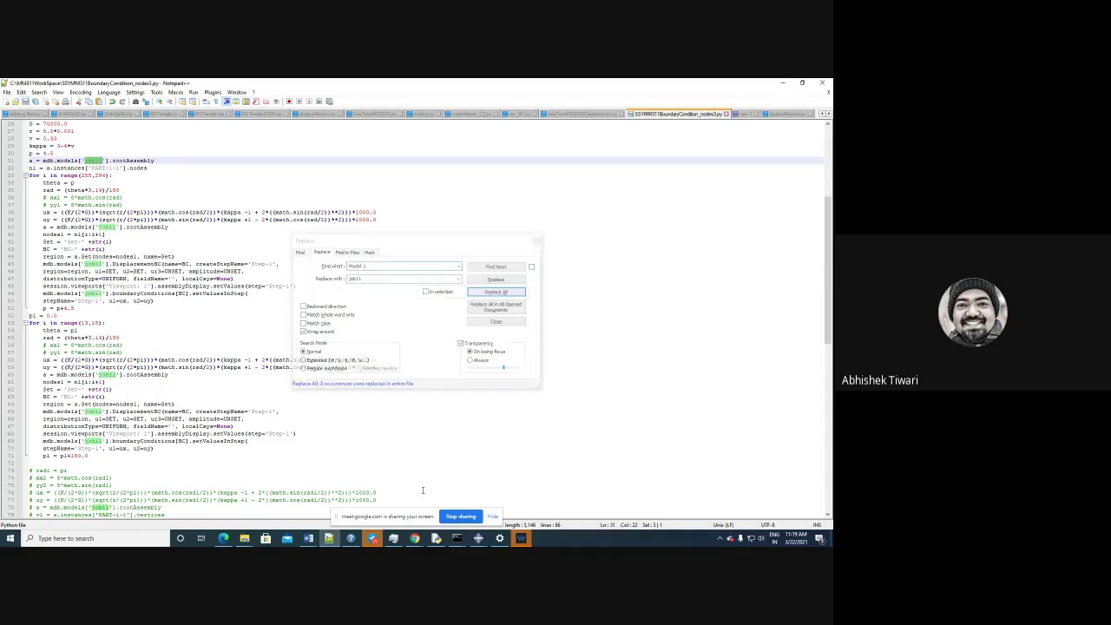
# Step: Switch to Abaqus/CAE and run the corrected SSYMM311BoundaryCondition_nodes3.py script
pyautogui.moveTo(477, 538)
pyautogui.click(521, 499)
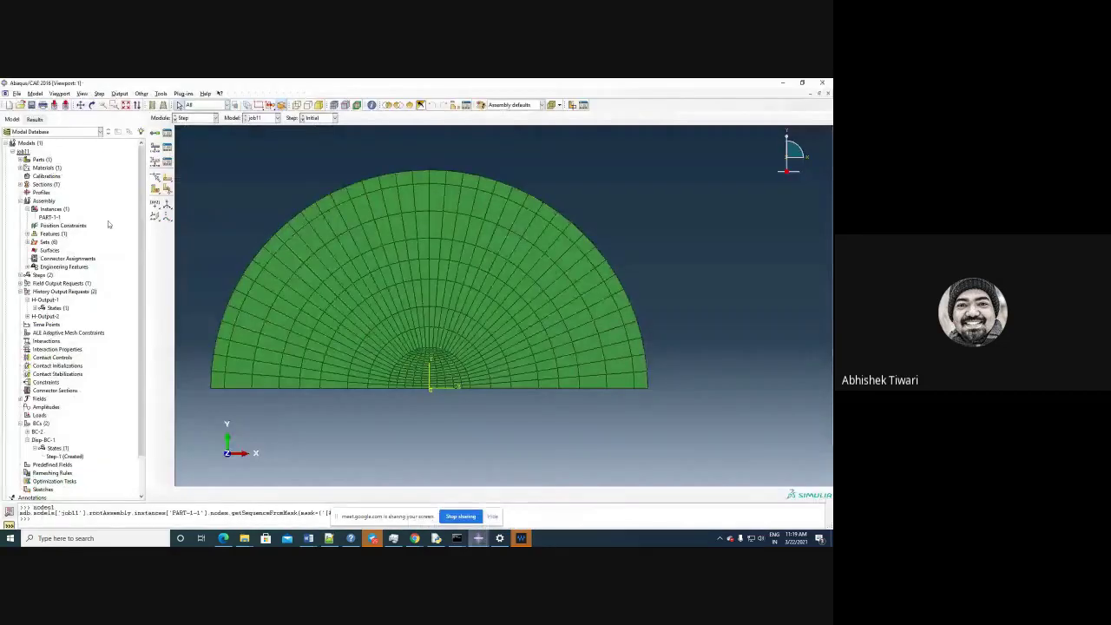
pyautogui.click(16, 93)
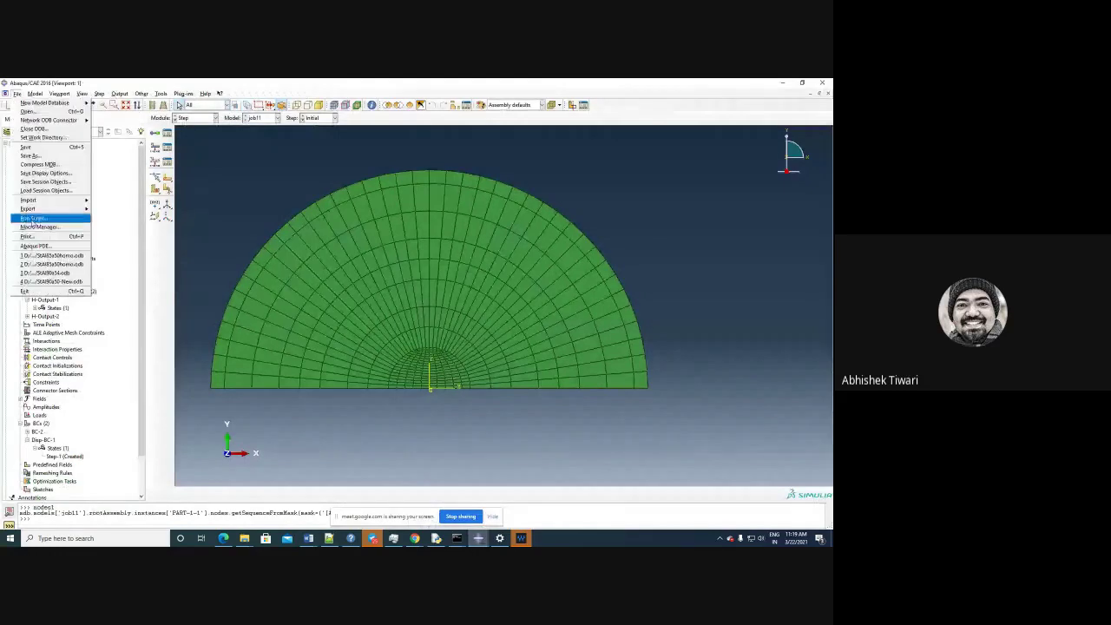
pyautogui.click(31, 218)
pyautogui.click(362, 290)
pyautogui.doubleClick(362, 291)
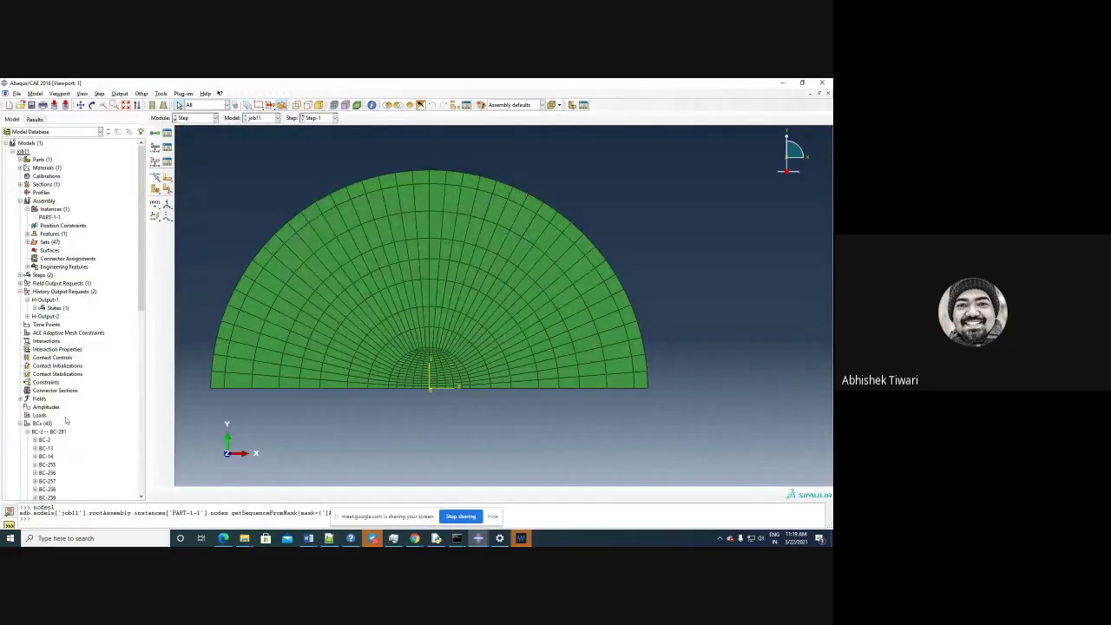
# Step: Check the settings of boundary condition BC-2 and delete it from job11
pyautogui.scroll(-7, 93, 379)
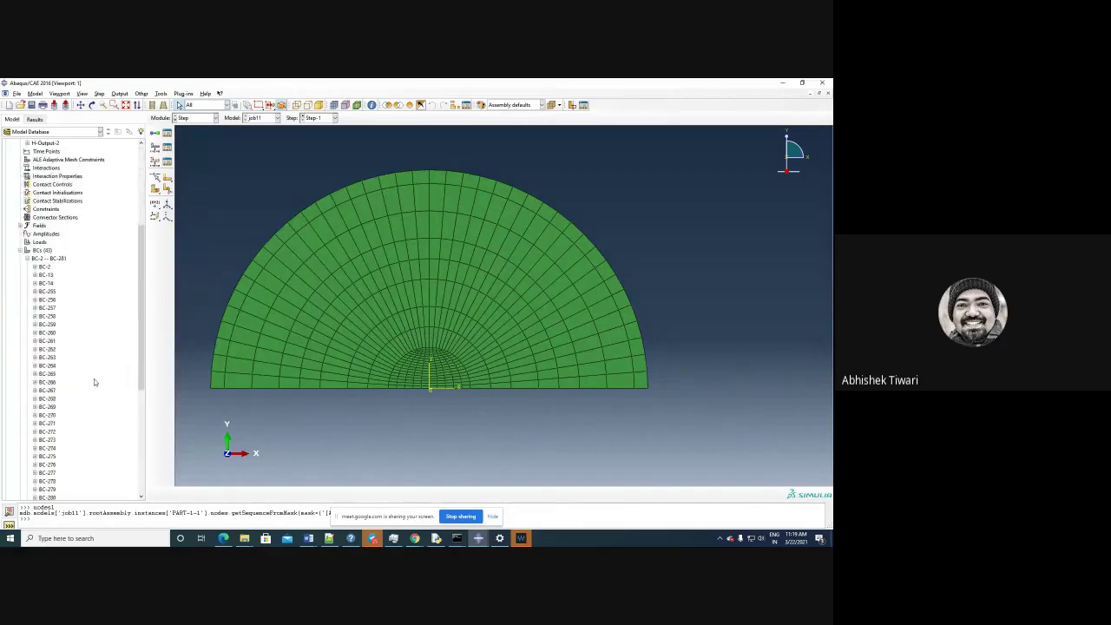
pyautogui.click(41, 267)
pyautogui.doubleClick(41, 268)
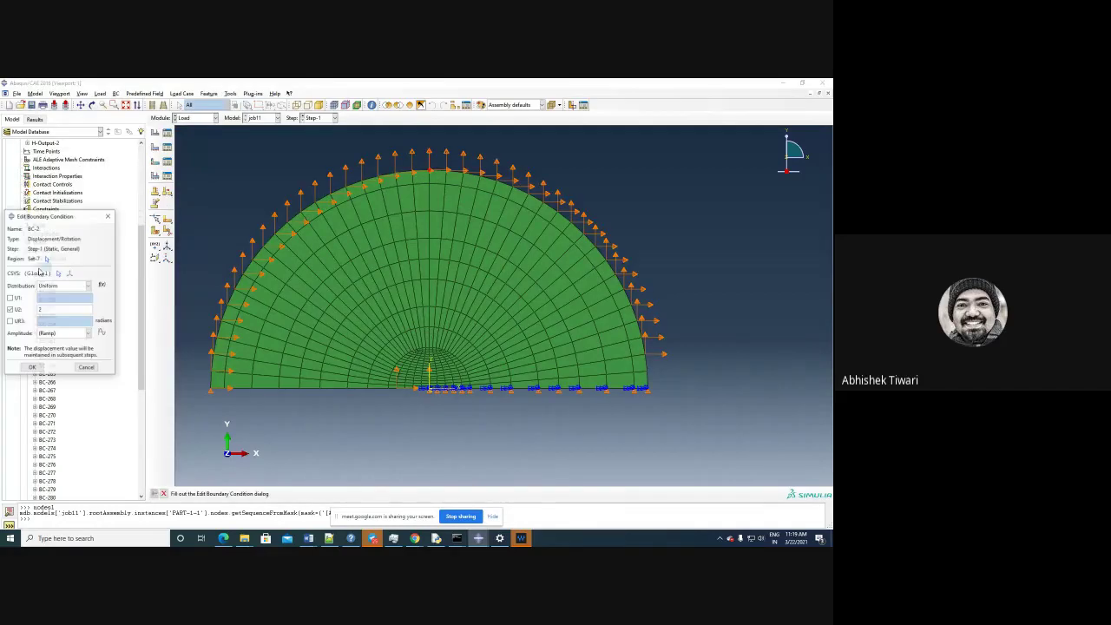
pyautogui.click(107, 215)
pyautogui.rightClick(34, 268)
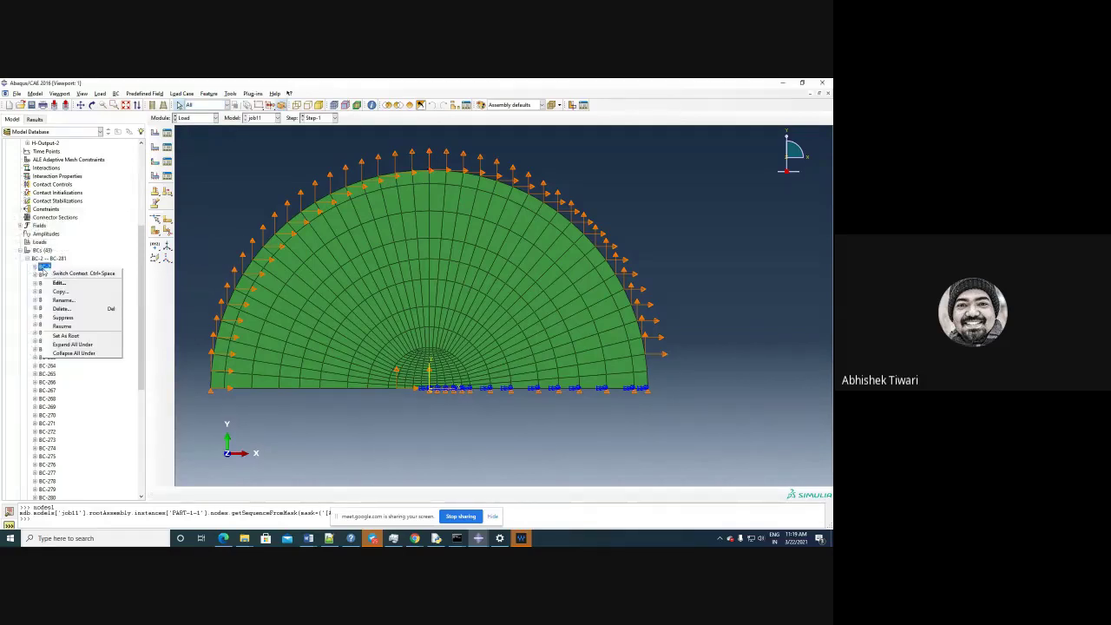
pyautogui.click(66, 310)
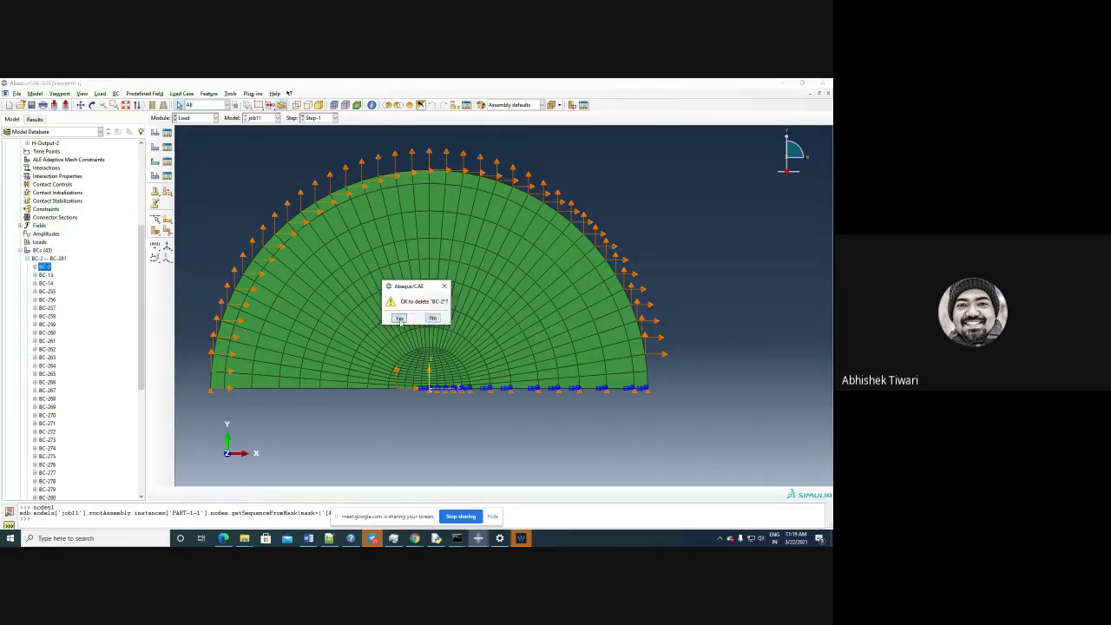
pyautogui.click(399, 318)
# Step: Try to submit Job-1 for analysis from the Job module
pyautogui.click(184, 118)
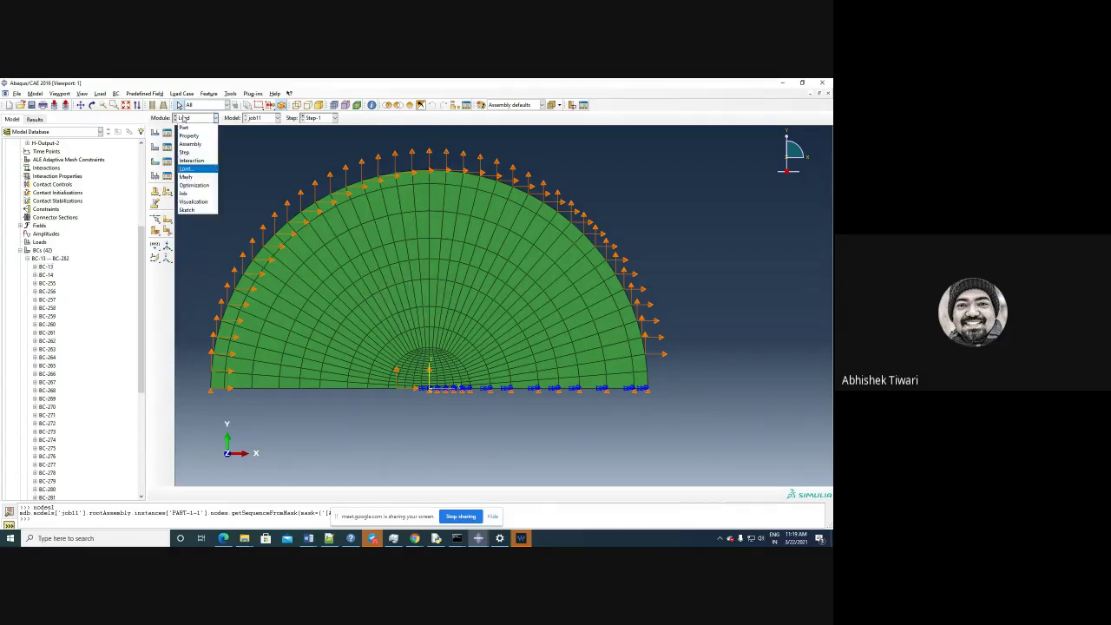
pyautogui.click(191, 198)
pyautogui.click(570, 204)
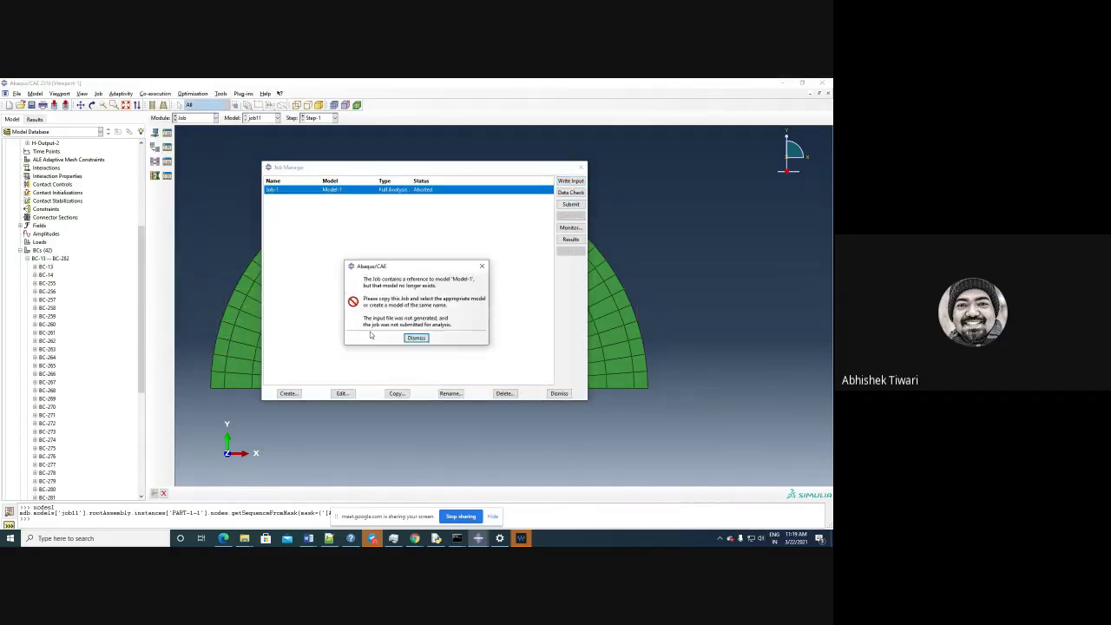
pyautogui.click(416, 338)
# Step: Create a full-analysis job for the job11 model with default settings and submit it
pyautogui.click(288, 393)
pyautogui.click(22, 295)
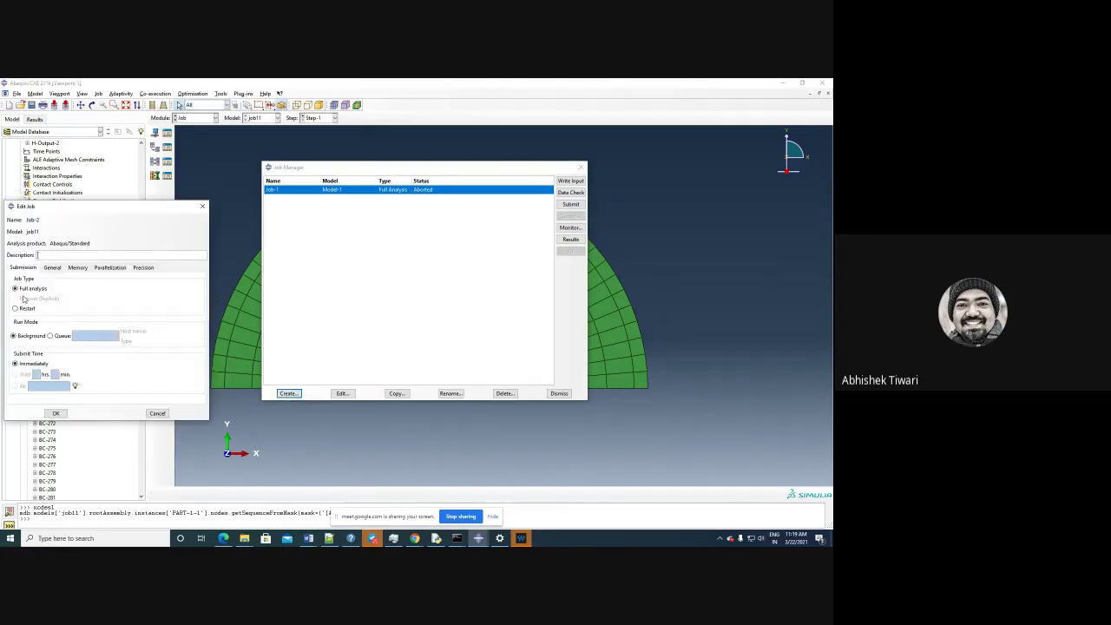
pyautogui.click(77, 267)
pyautogui.click(118, 270)
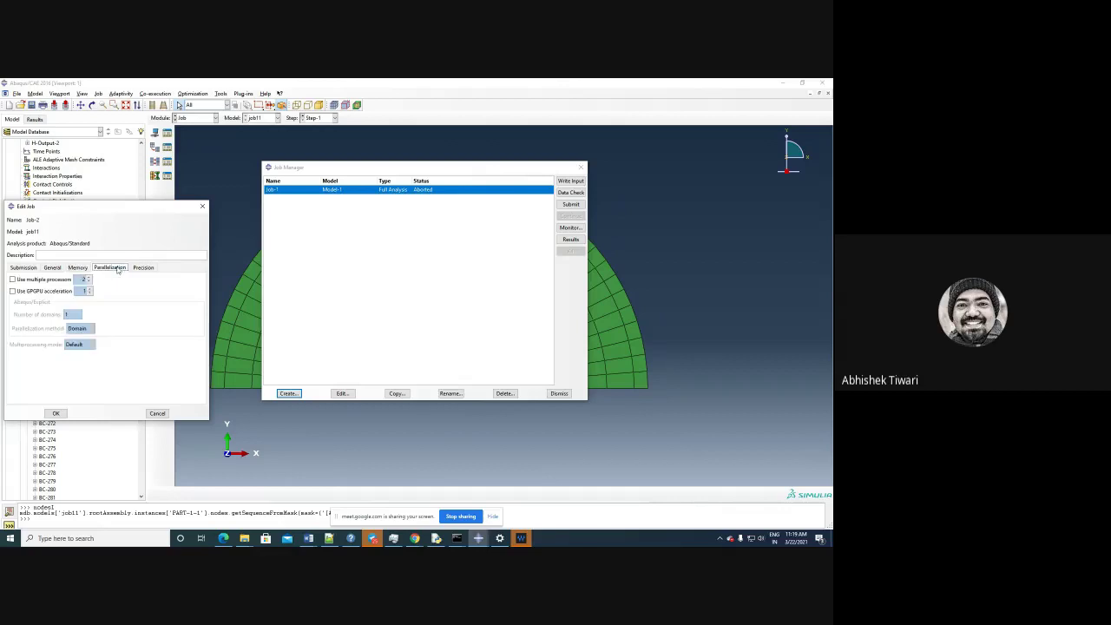
pyautogui.click(57, 414)
pyautogui.click(570, 205)
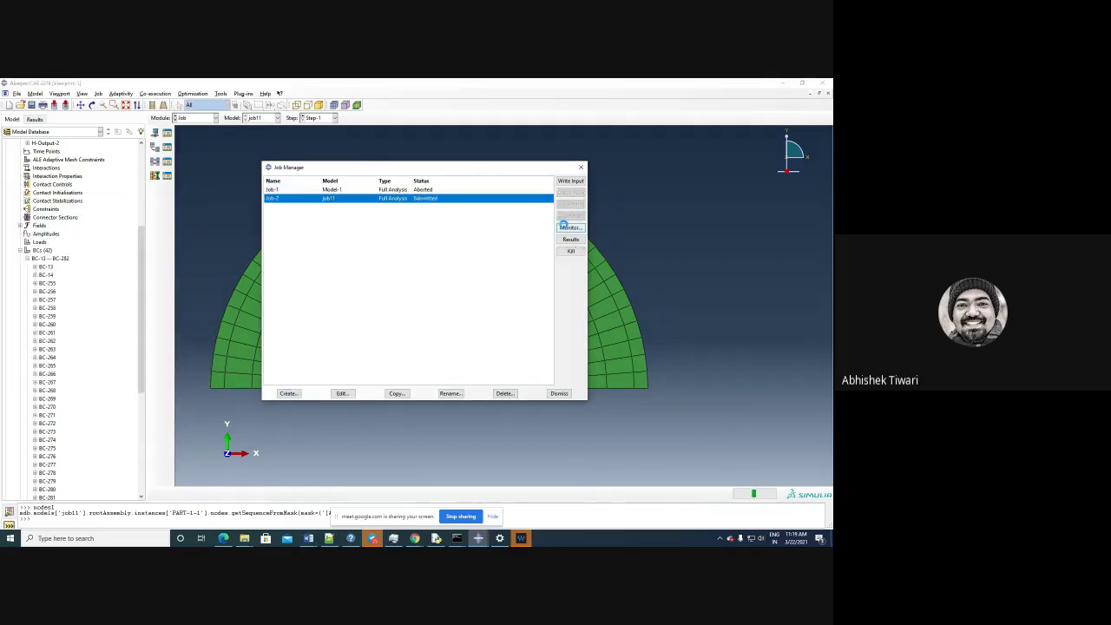
# Step: Monitor the Job-2 analysis, read its reported errors, and close the monitor and the job manager
pyautogui.click(565, 228)
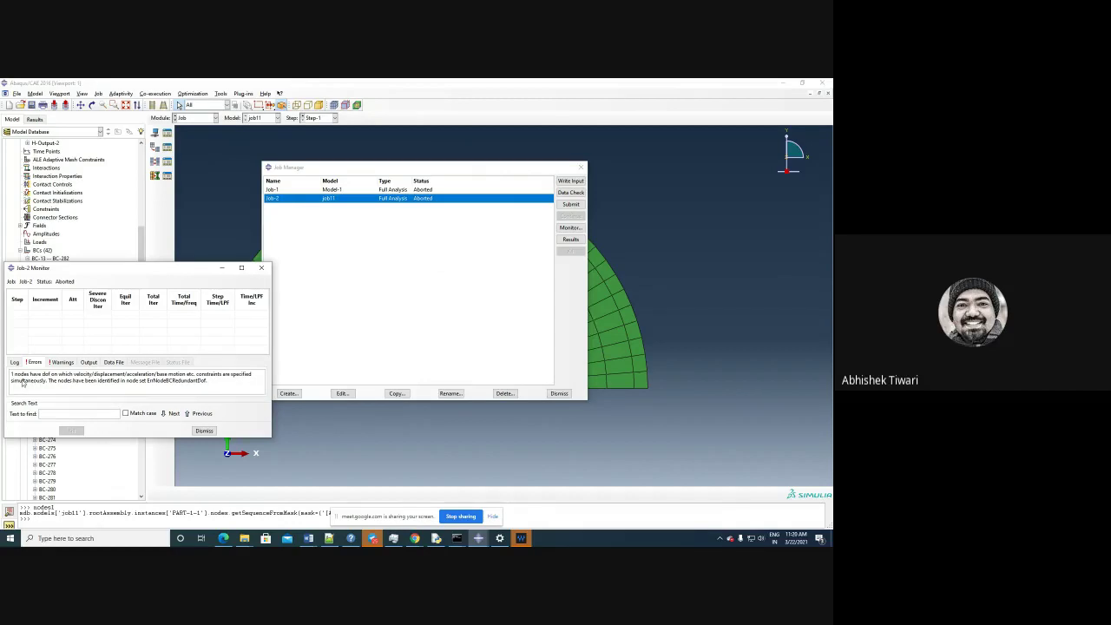
pyautogui.moveTo(22, 382); pyautogui.dragTo(128, 398)
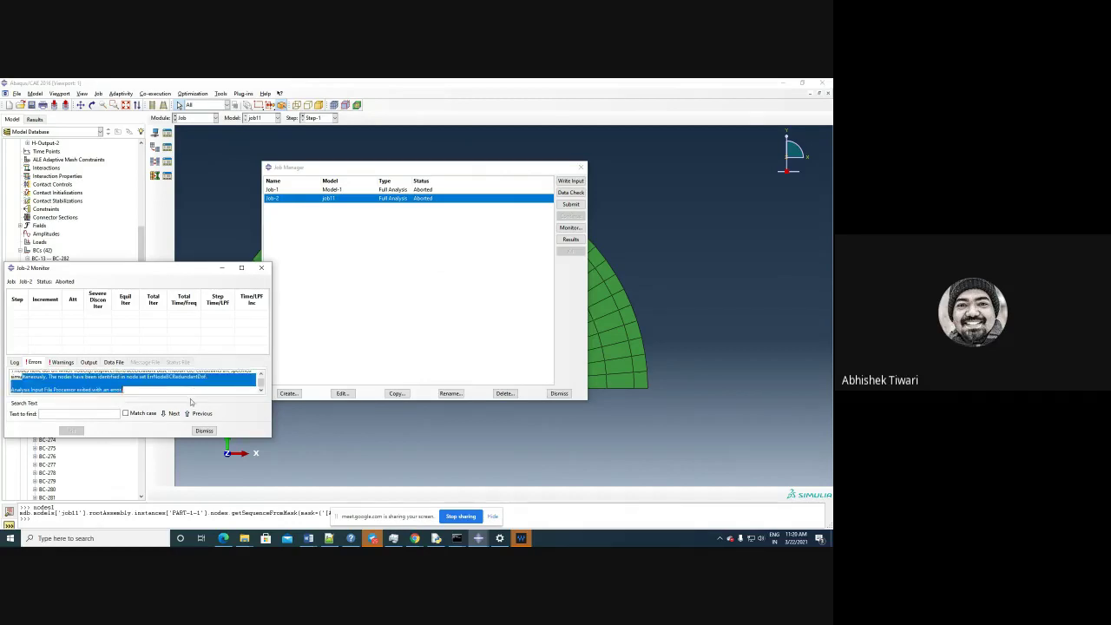
pyautogui.click(261, 267)
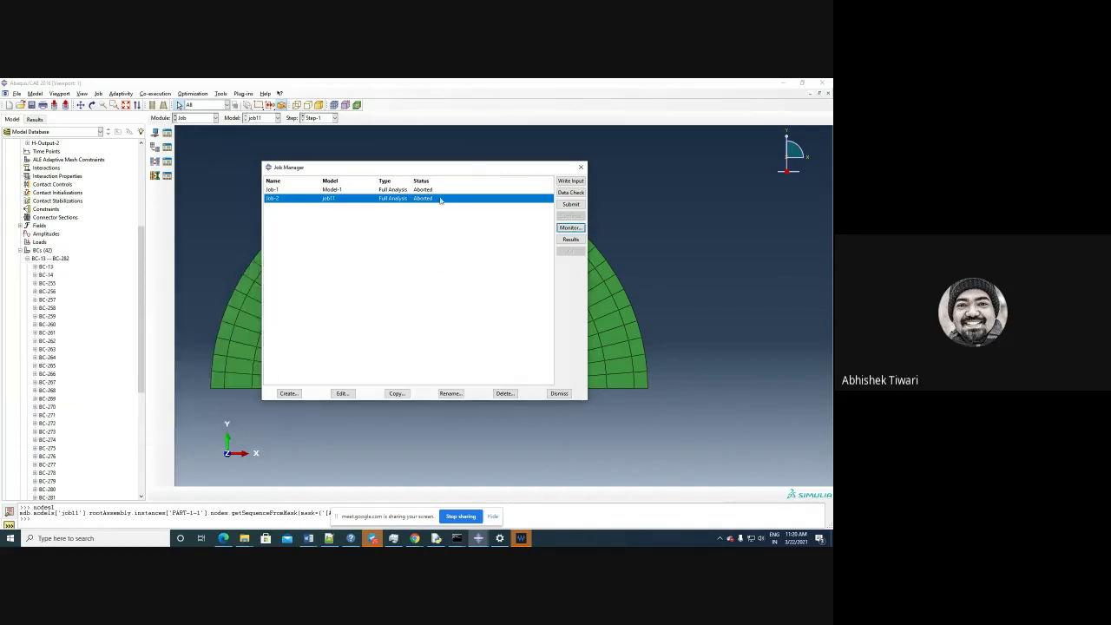
pyautogui.click(581, 166)
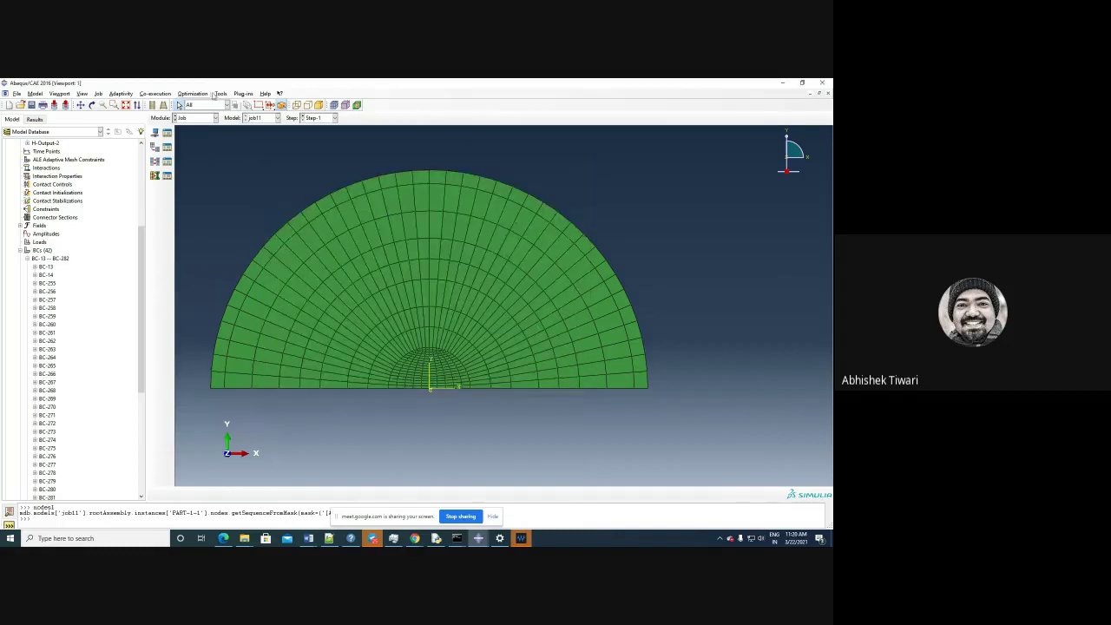
# Step: Open the results of Job-2 from the job manager
pyautogui.click(191, 121)
pyautogui.click(192, 121)
pyautogui.click(168, 133)
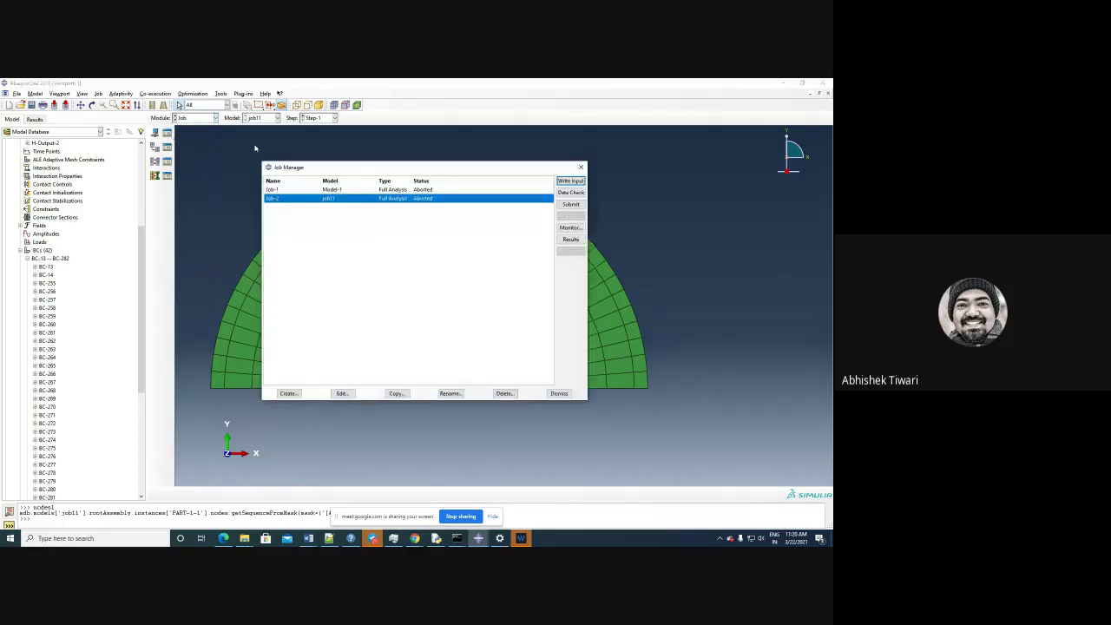
pyautogui.click(570, 240)
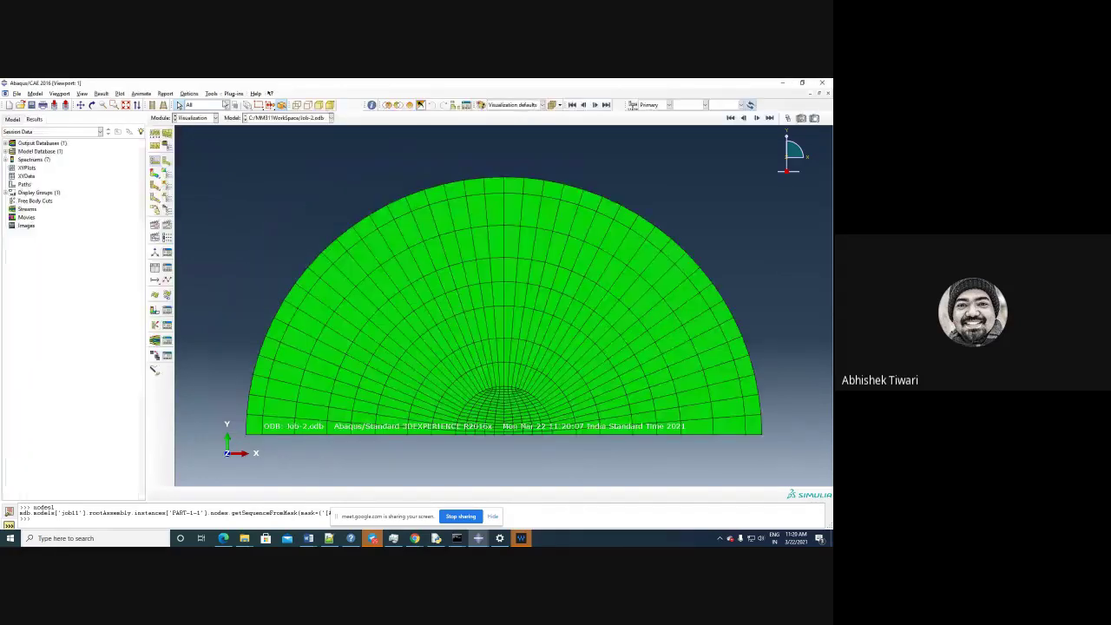
# Step: Highlight the ErrNodeBCRedundantDof node set through the display group tool to locate its node on the mesh
pyautogui.click(211, 93)
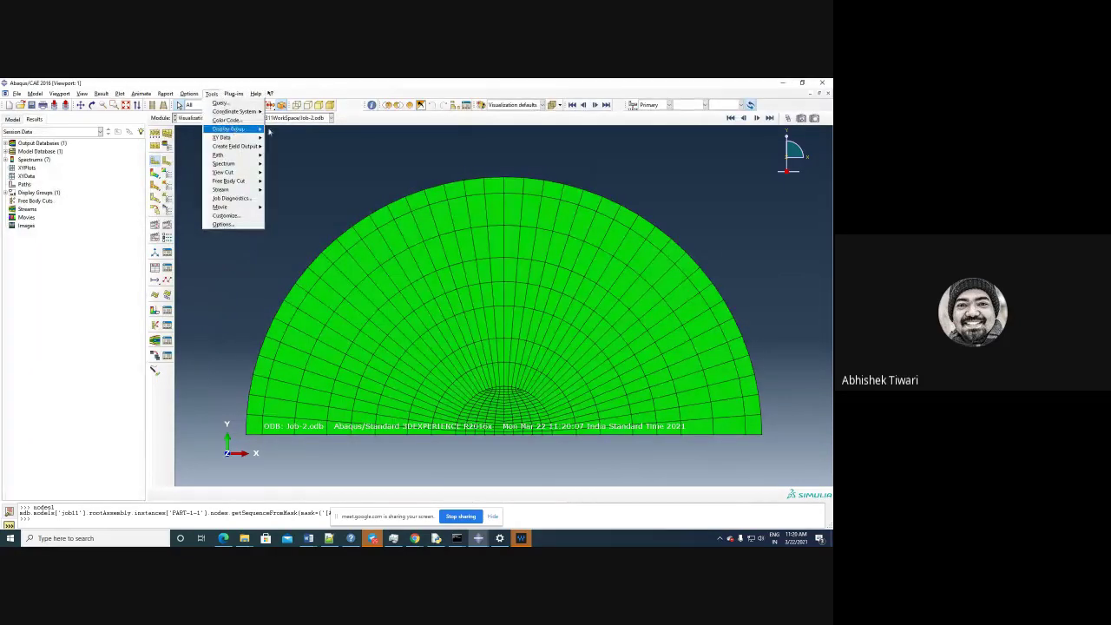
pyautogui.click(275, 149)
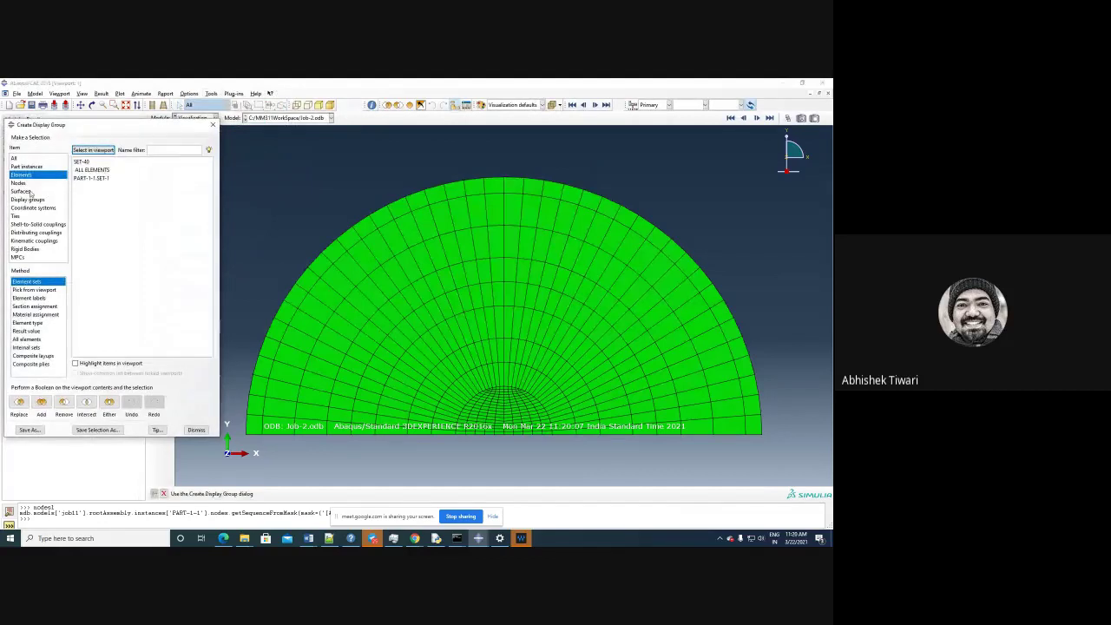
pyautogui.click(34, 183)
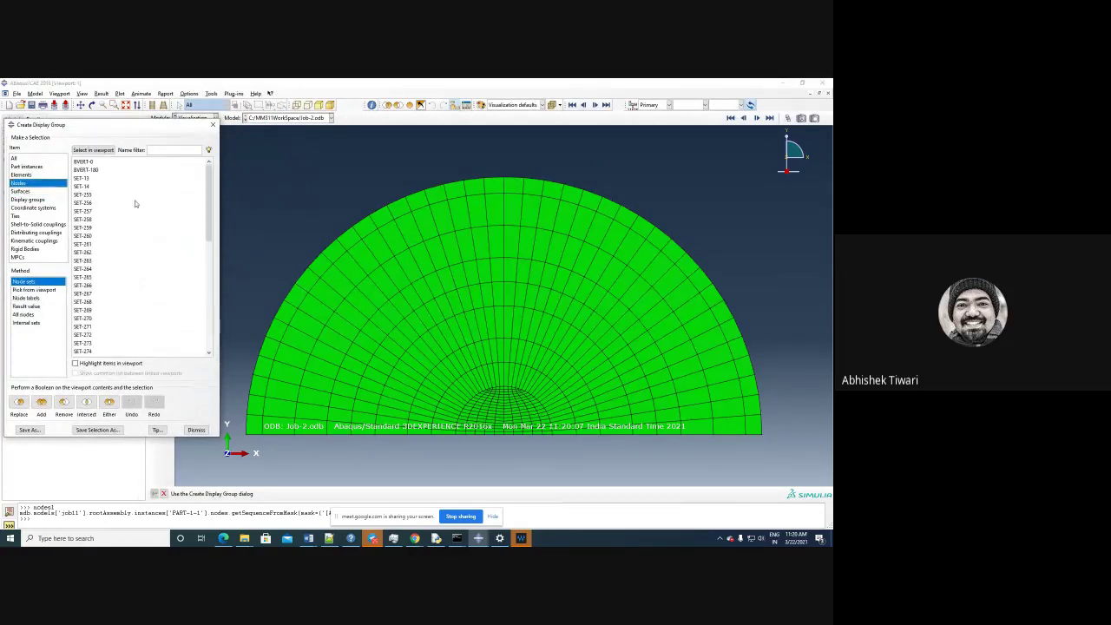
pyautogui.scroll(-10, 154, 235)
pyautogui.click(116, 270)
pyautogui.click(95, 366)
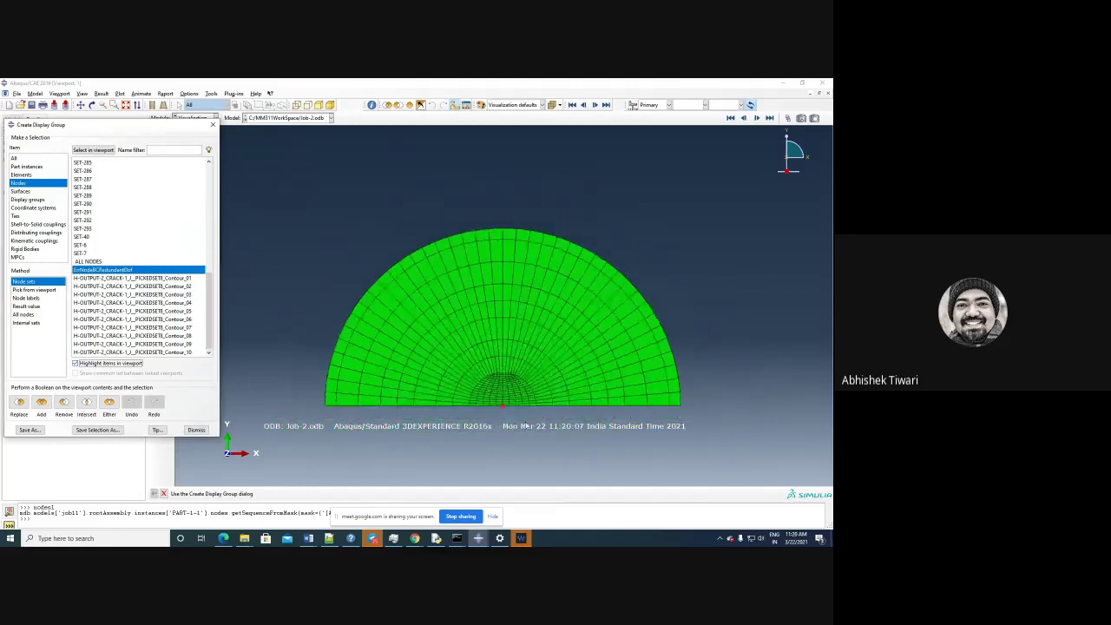
pyautogui.scroll(3, 248, 251)
pyautogui.click(213, 124)
# Step: Return to the Load module and inspect BC-13's settings from the boundary condition manager without changing them
pyautogui.click(195, 117)
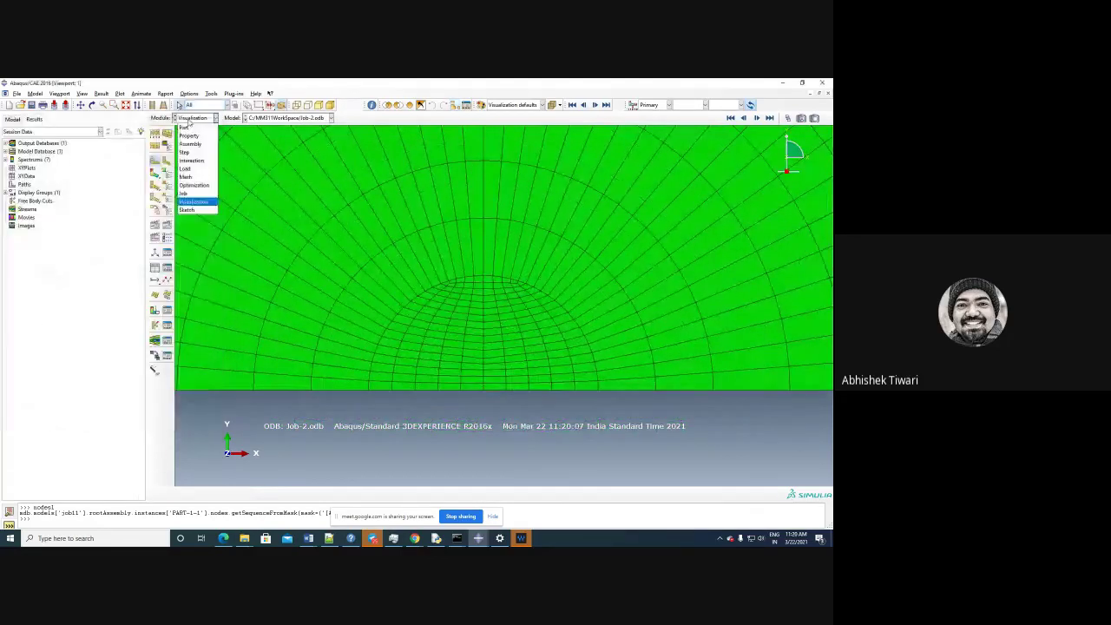
pyautogui.click(191, 165)
pyautogui.scroll(5, 429, 374)
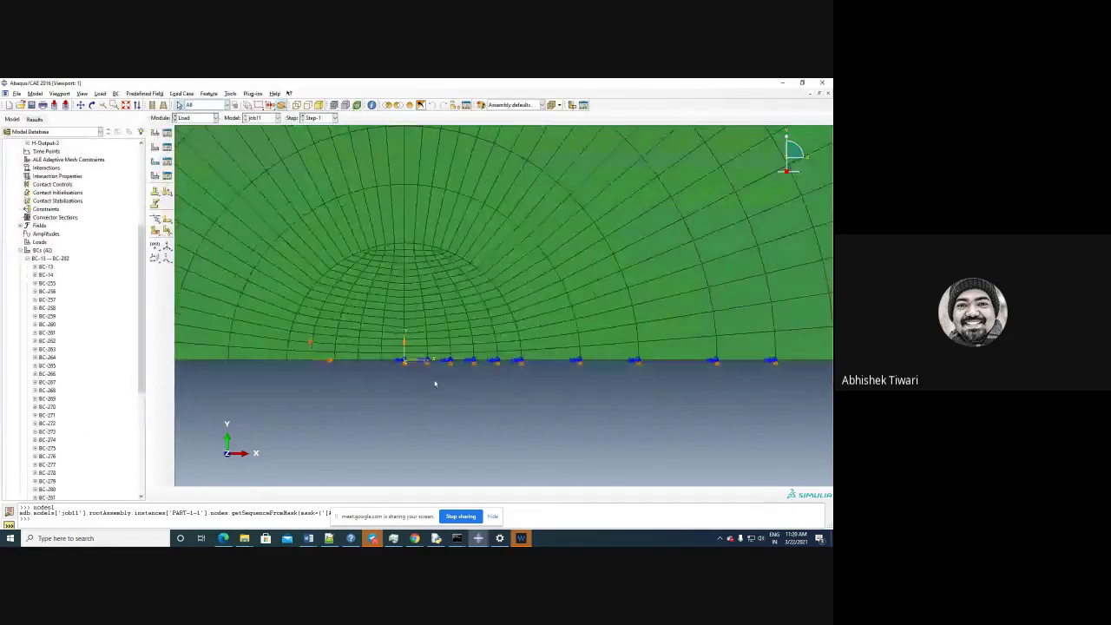
pyautogui.click(167, 147)
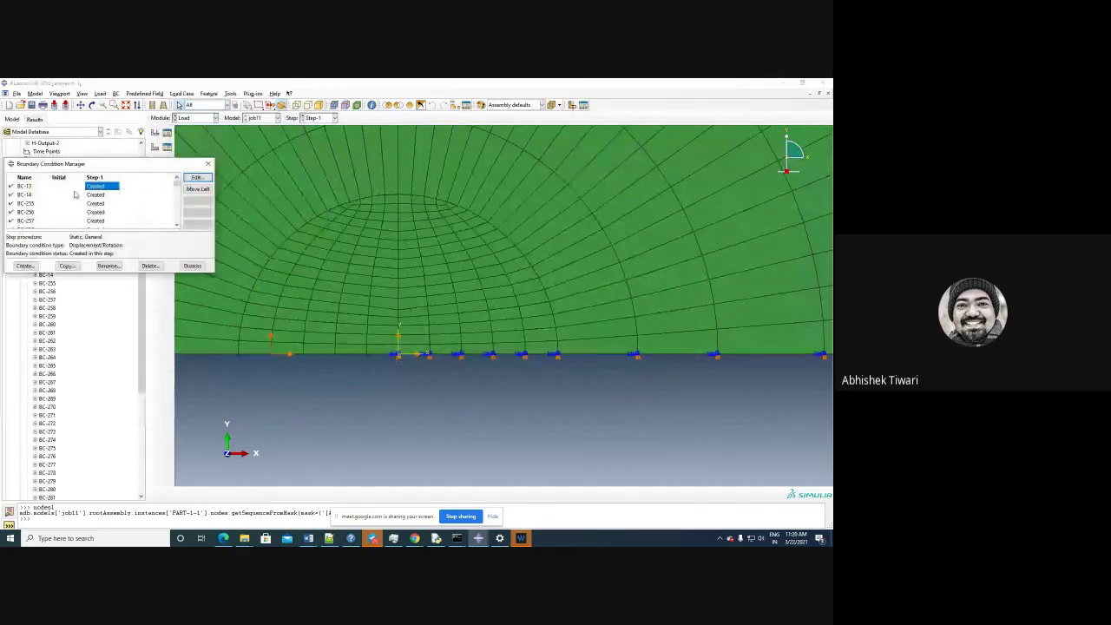
pyautogui.click(207, 178)
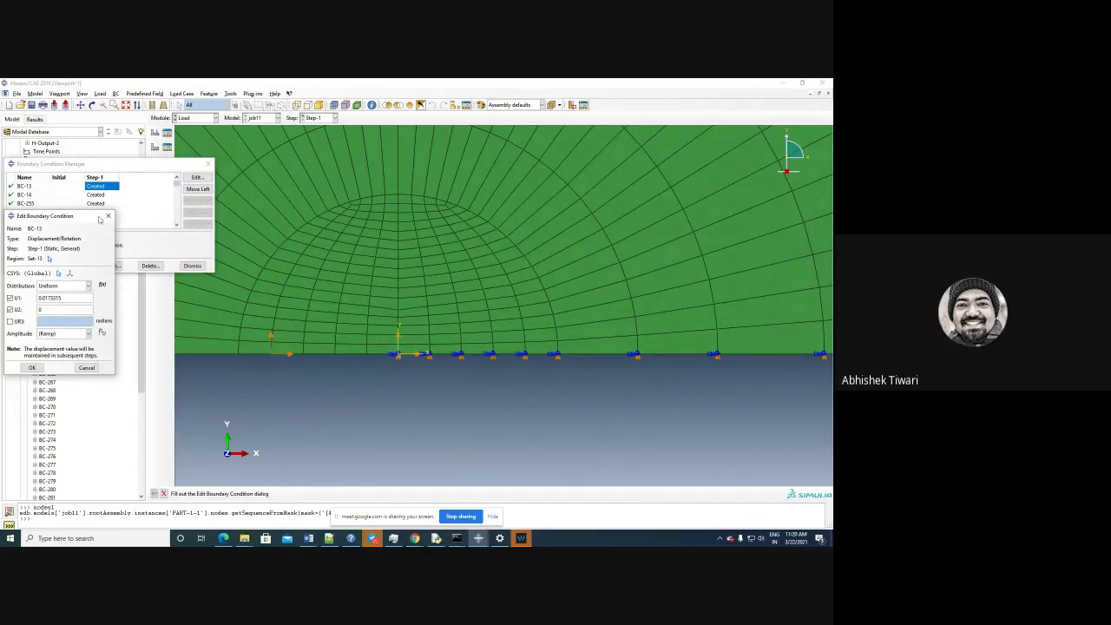
pyautogui.click(107, 216)
pyautogui.scroll(-5, 277, 353)
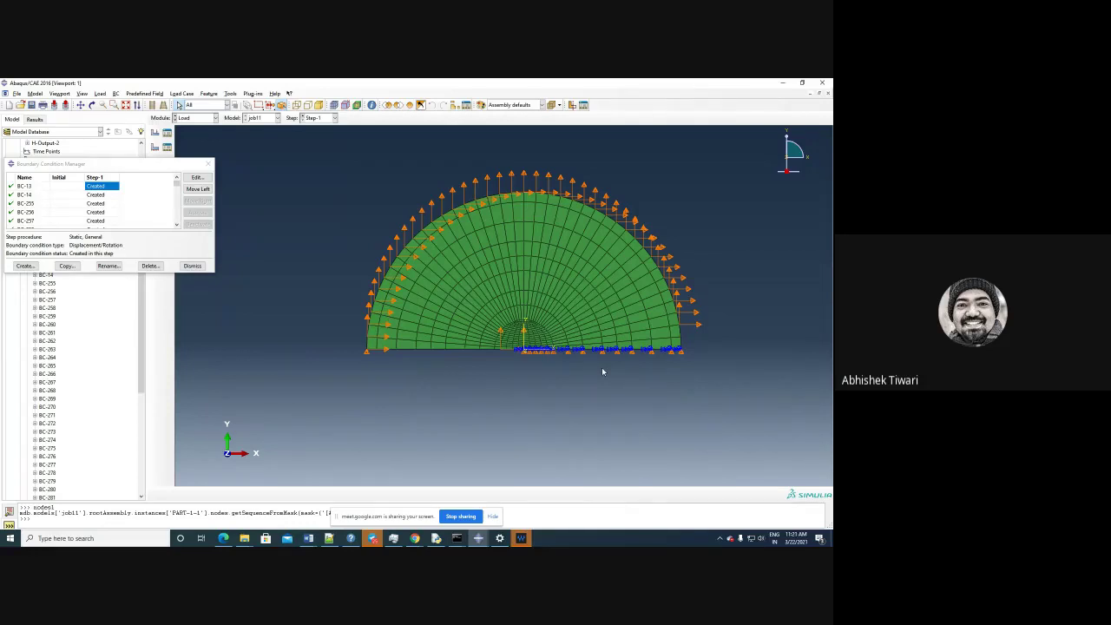
# Step: Switch to the boundary condition script in Notepad++, change the first loop's range to (254,293), and save the file
pyautogui.click(329, 538)
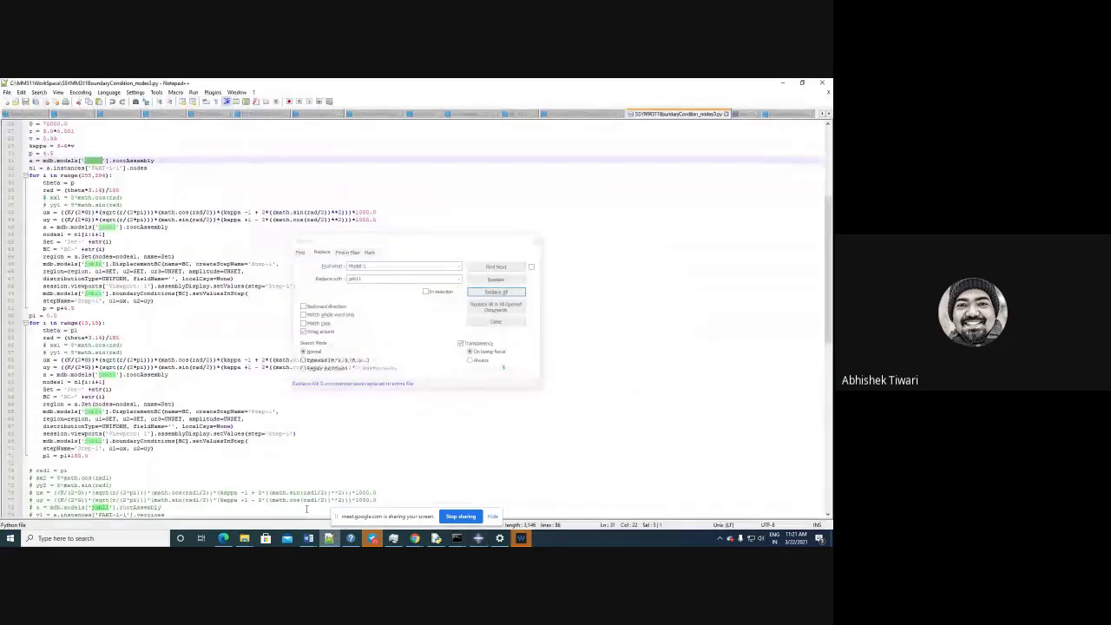
pyautogui.press('Escape')
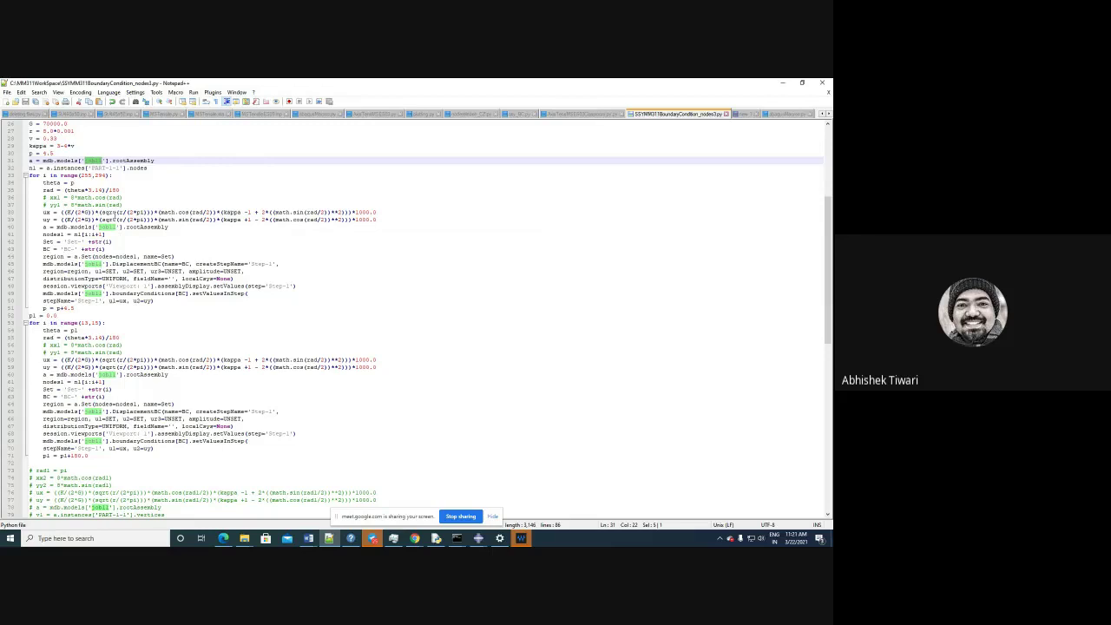
pyautogui.click(107, 175)
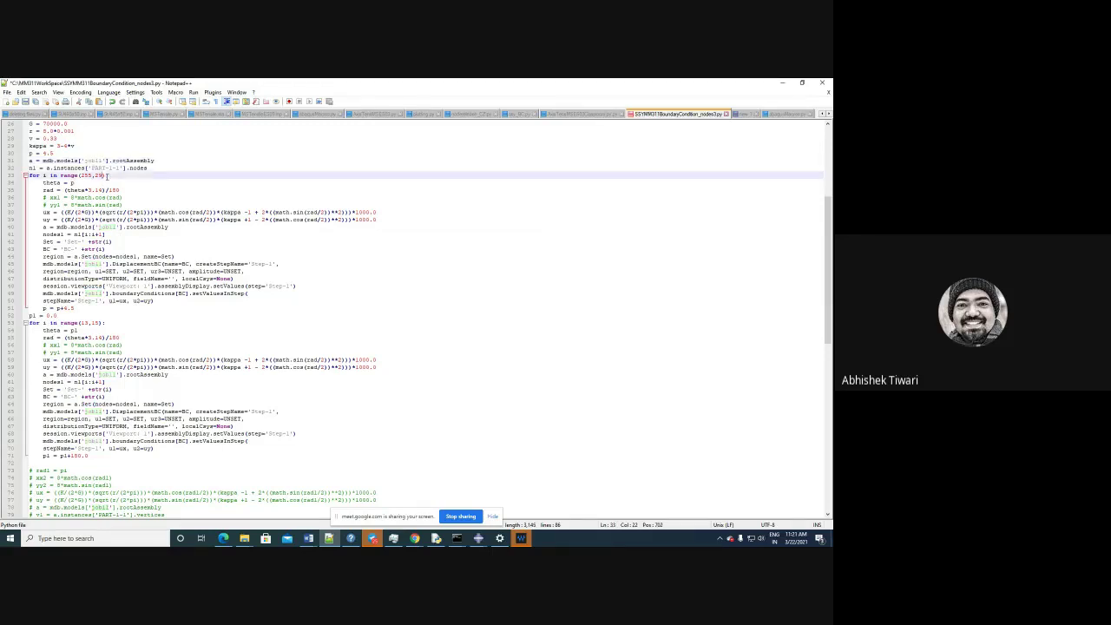
pyautogui.click(91, 175)
pyautogui.press('BackSpace')
pyautogui.write('0')
pyautogui.click(22, 102)
# Step: Change the second loop's range to (12,14) in the script and save it
pyautogui.click(86, 323)
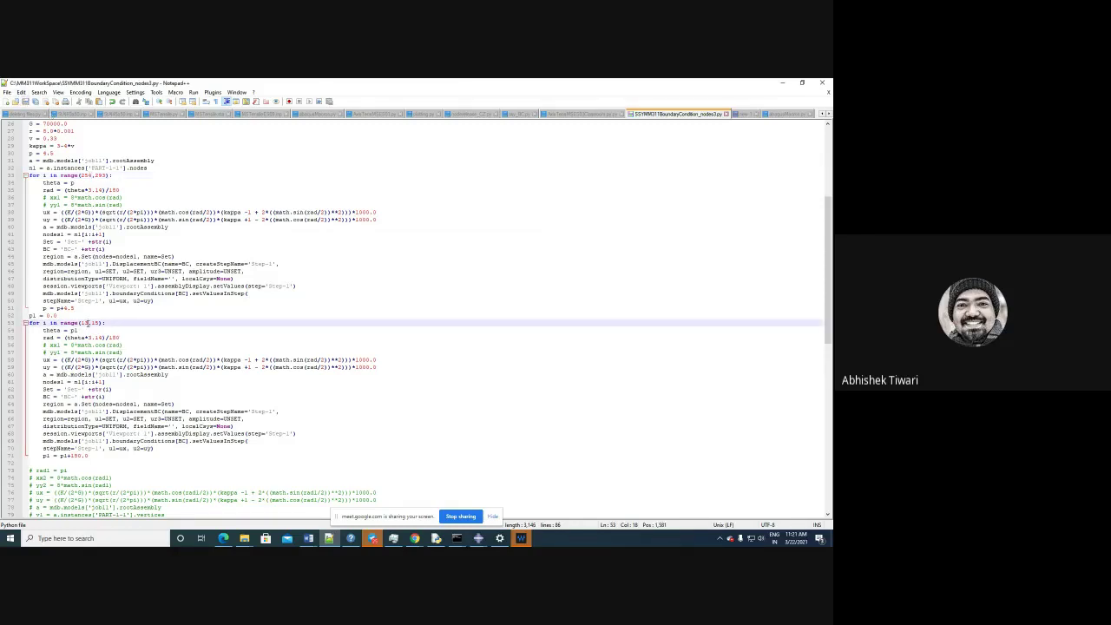
pyautogui.press('BackSpace')
pyautogui.write('2,1')
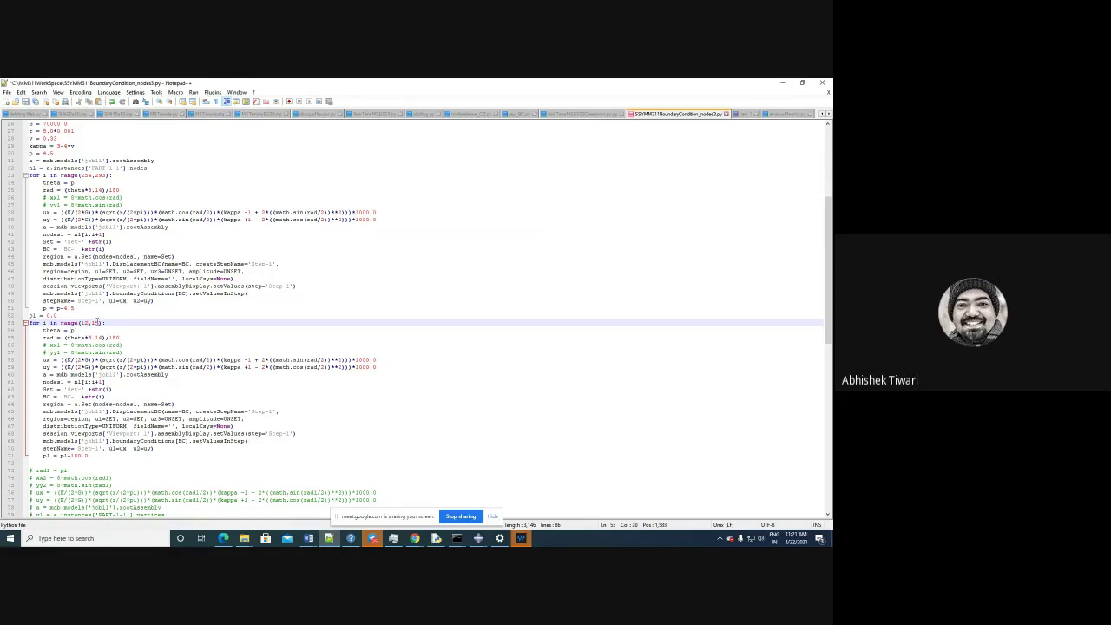
pyautogui.write('6')
pyautogui.click(24, 102)
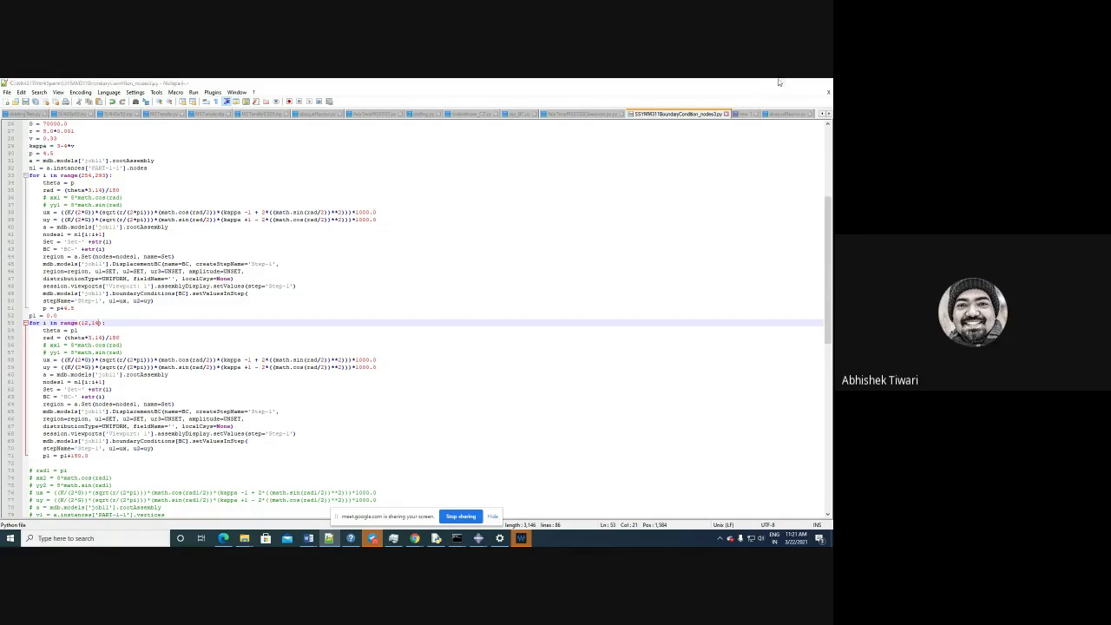
# Step: Switch back to Abaqus/CAE, close the boundary condition manager, and delete all node conditions from BC-13 through BC-293, keeping Disp-BC-1
pyautogui.hotkey('alt', 'Tab')
pyautogui.click(208, 163)
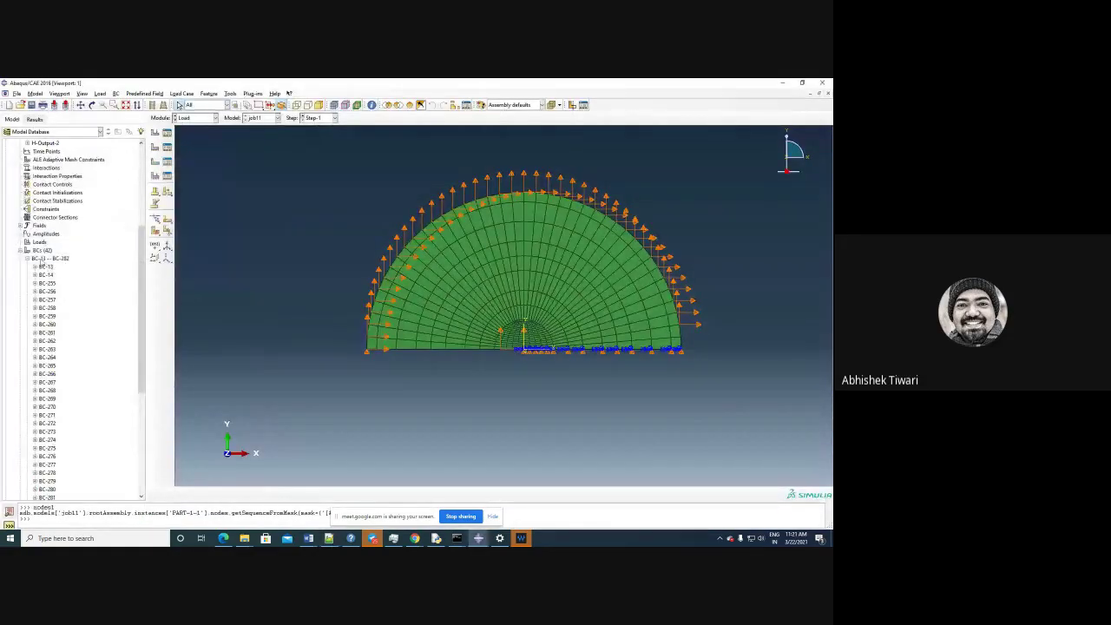
pyautogui.rightClick(40, 257)
pyautogui.click(61, 287)
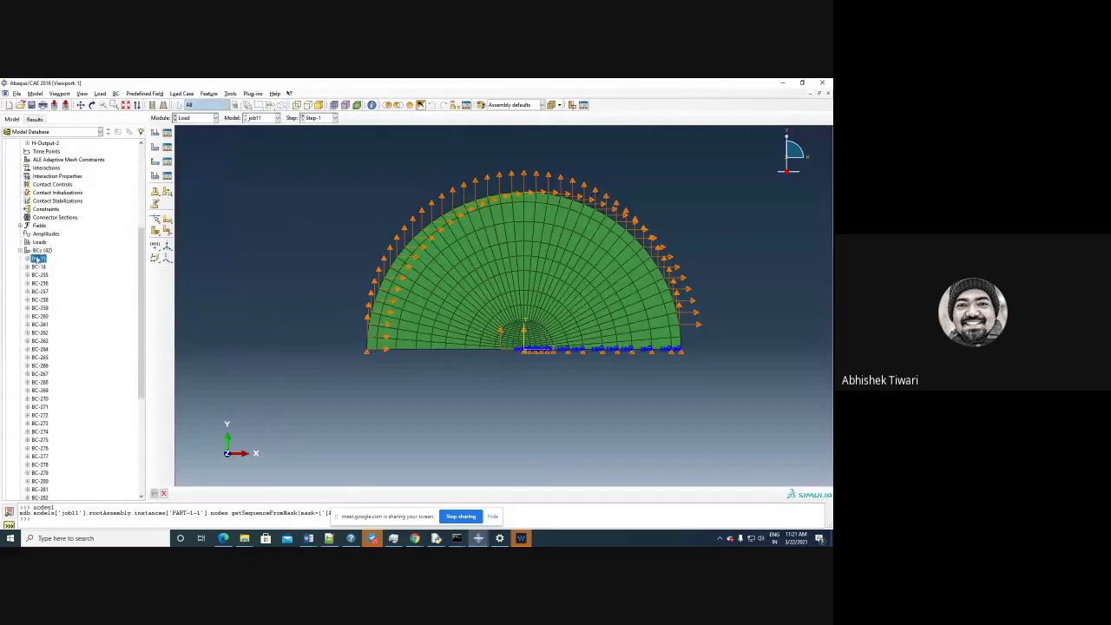
pyautogui.scroll(-2, 60, 319)
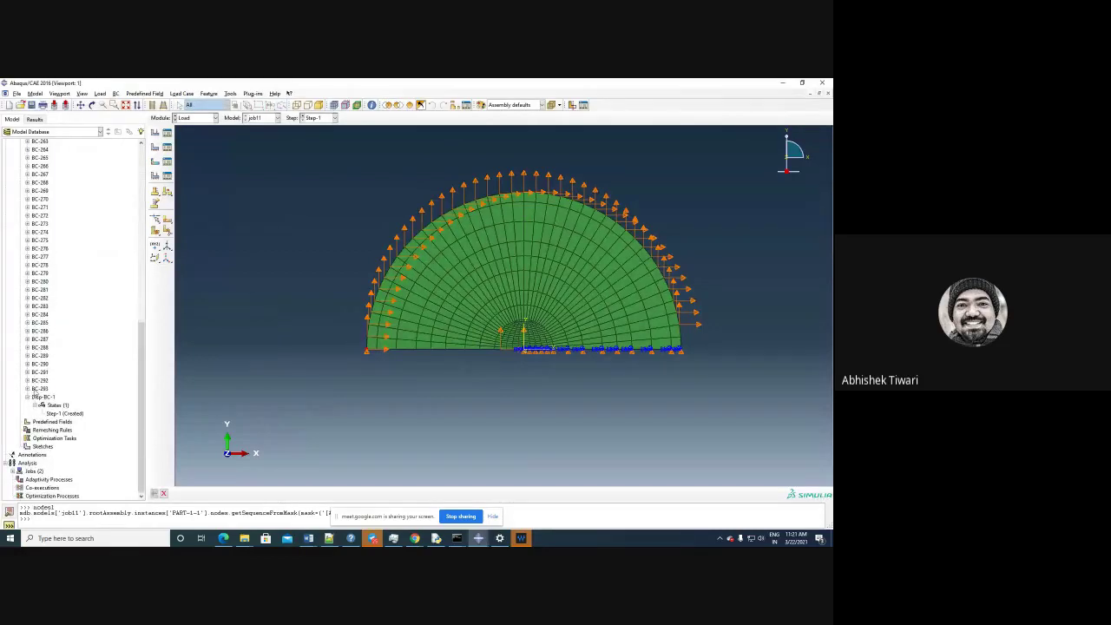
pyautogui.keyDown('shift'); pyautogui.click(38, 388); pyautogui.keyUp('shift')
pyautogui.rightClick(33, 389)
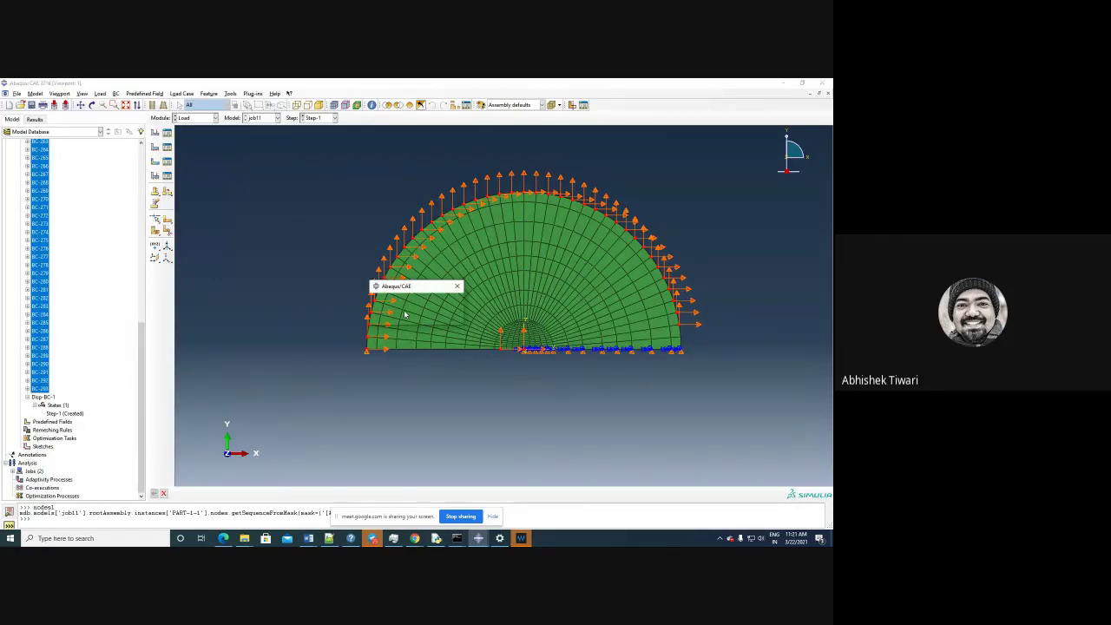
pyautogui.moveTo(399, 288); pyautogui.dragTo(216, 234)
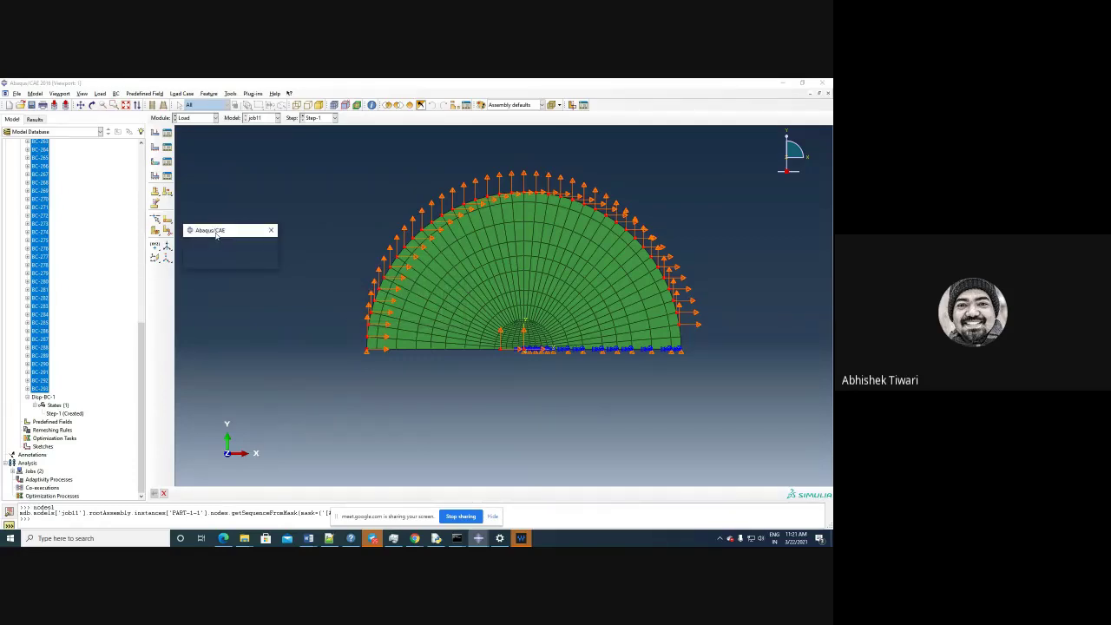
pyautogui.click(270, 230)
pyautogui.rightClick(38, 331)
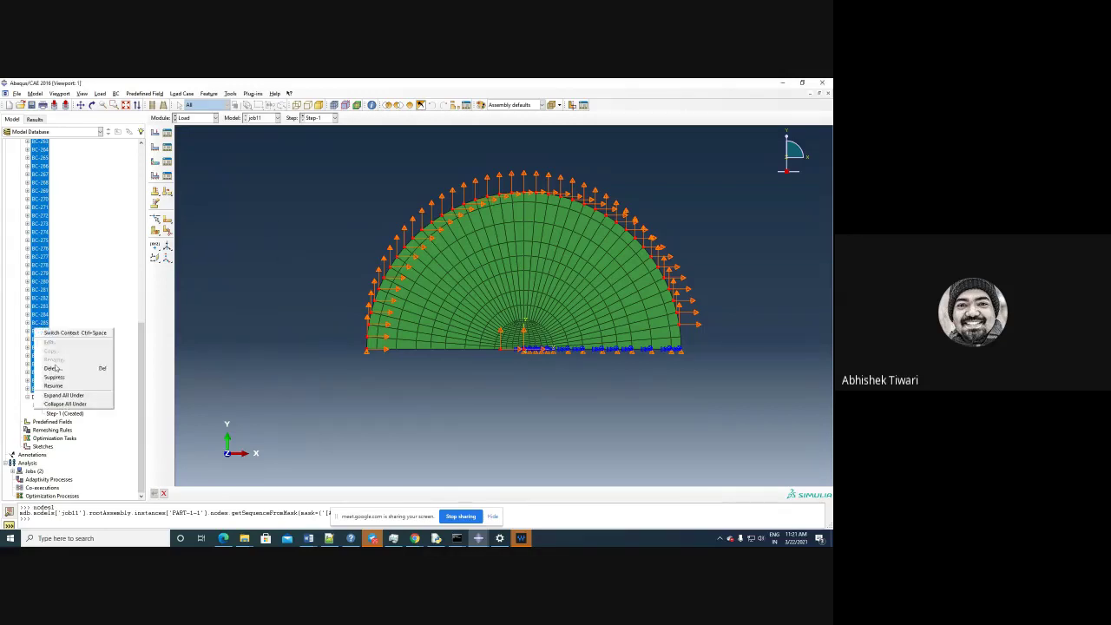
pyautogui.click(52, 368)
pyautogui.click(394, 318)
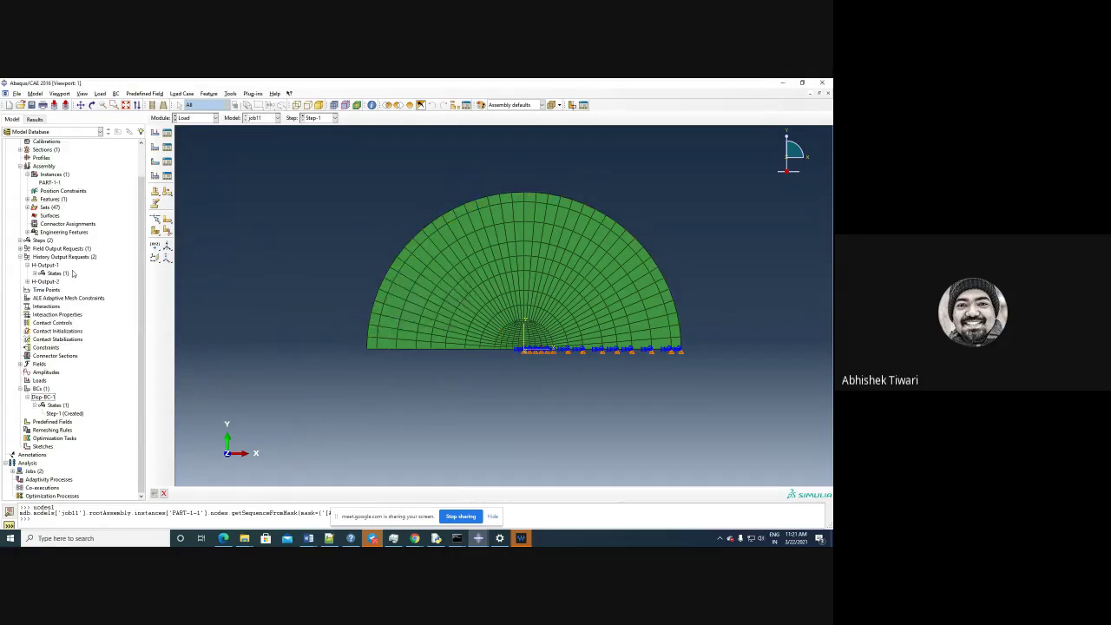
# Step: Highlight Disp-BC-1 on the mesh, and run the edited script to recreate the node-based displacement conditions
pyautogui.click(45, 397)
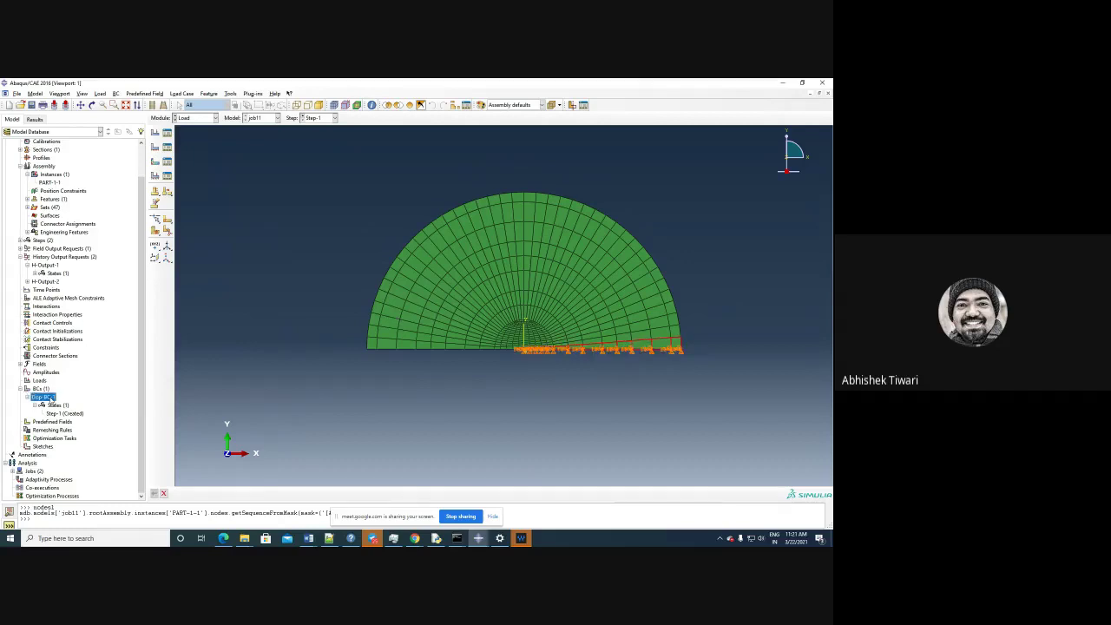
pyautogui.scroll(3, 580, 398)
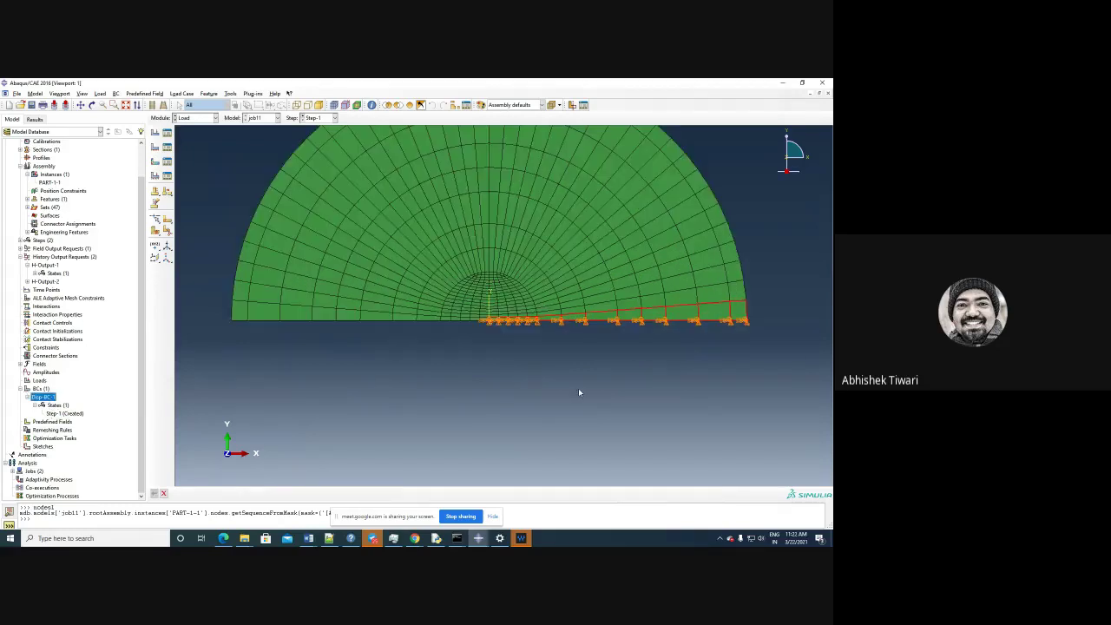
pyautogui.click(17, 93)
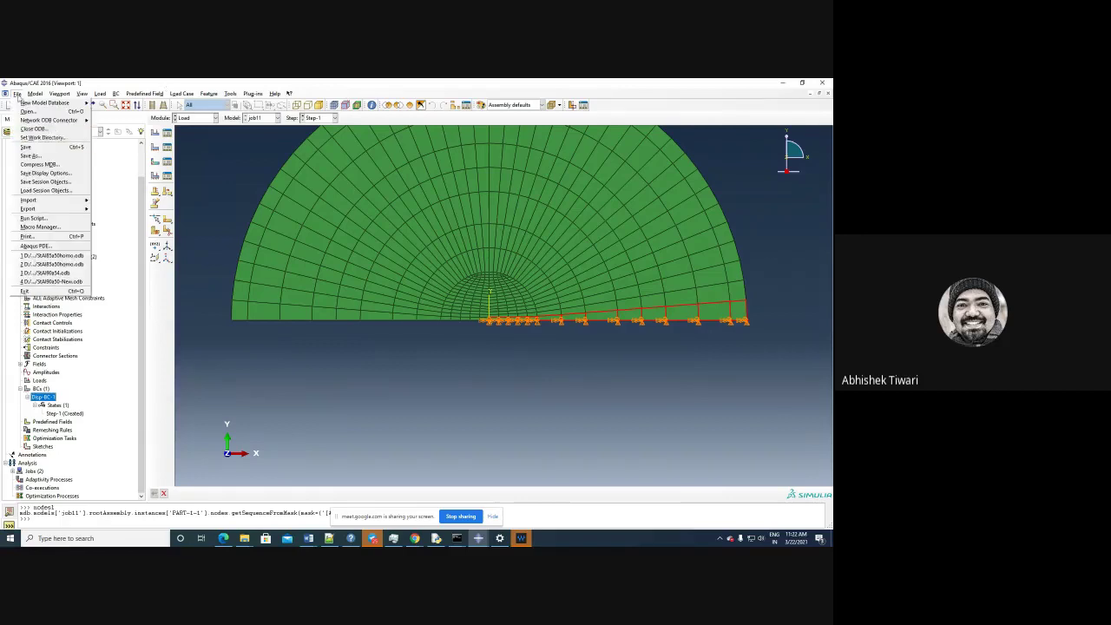
pyautogui.click(44, 221)
pyautogui.doubleClick(339, 290)
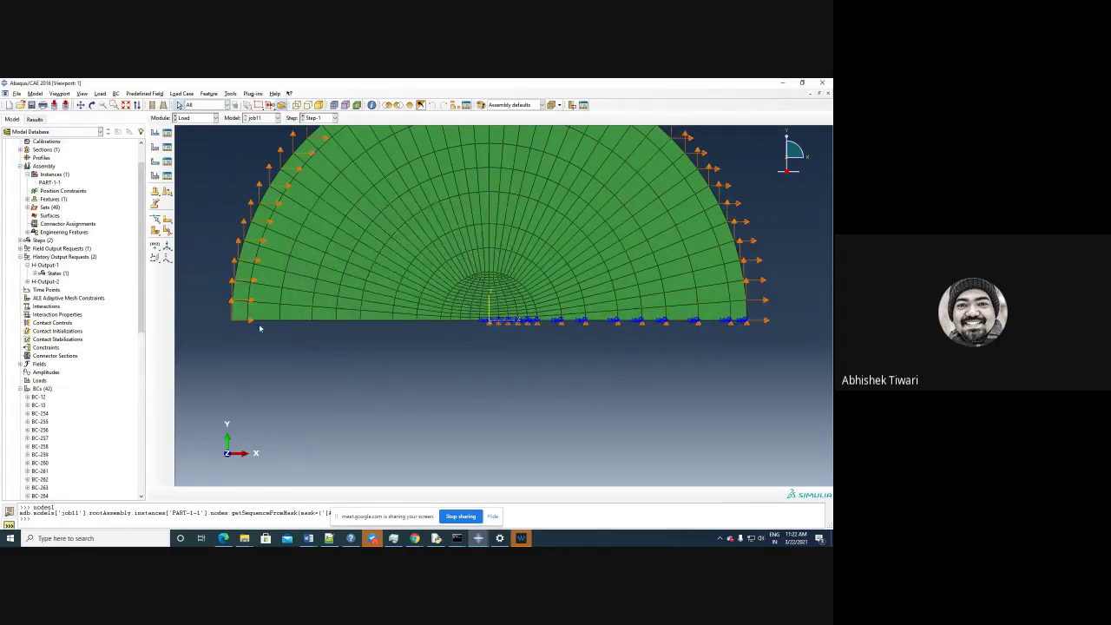
pyautogui.scroll(-3, 286, 339)
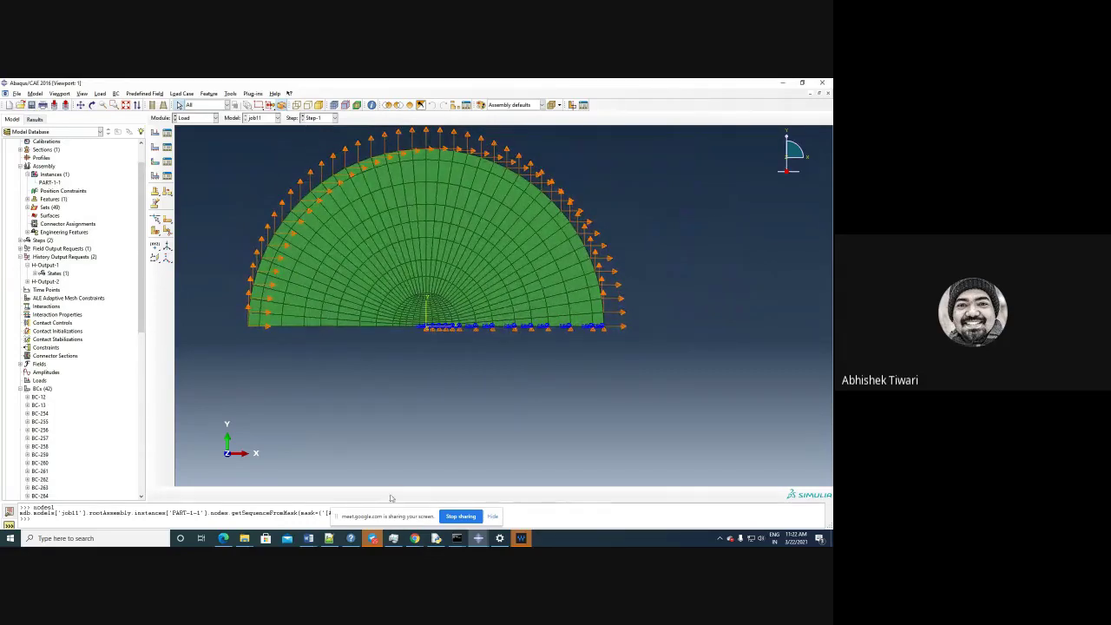
# Step: Switch to Notepad++ and review how the node slice [i:i+1] relates to the range indices in both script loops
pyautogui.moveTo(350, 538)
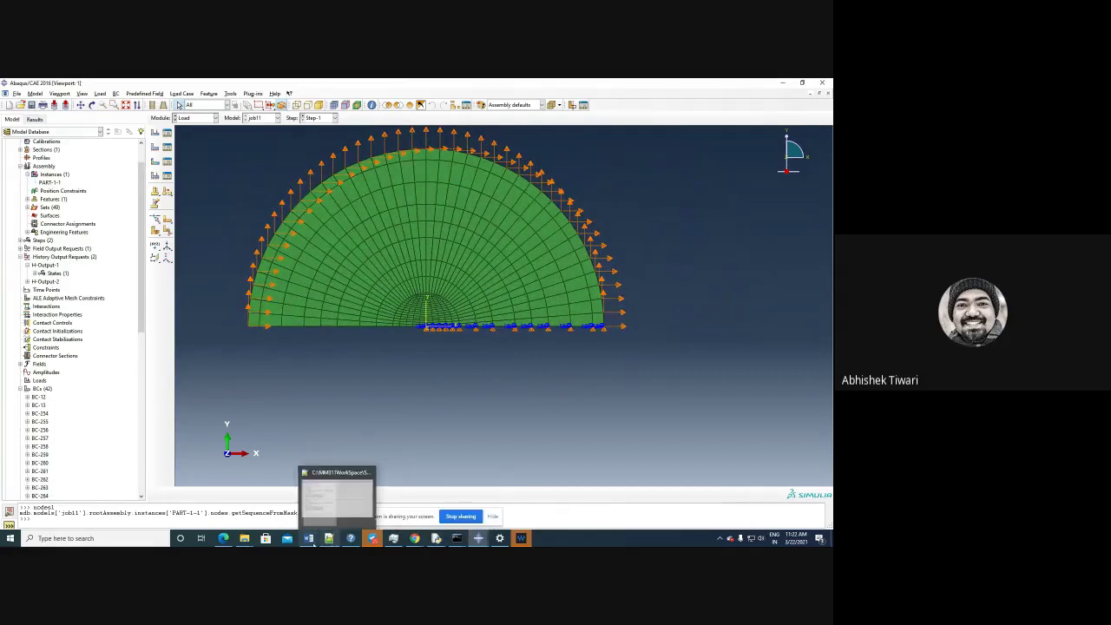
pyautogui.rightClick(308, 538)
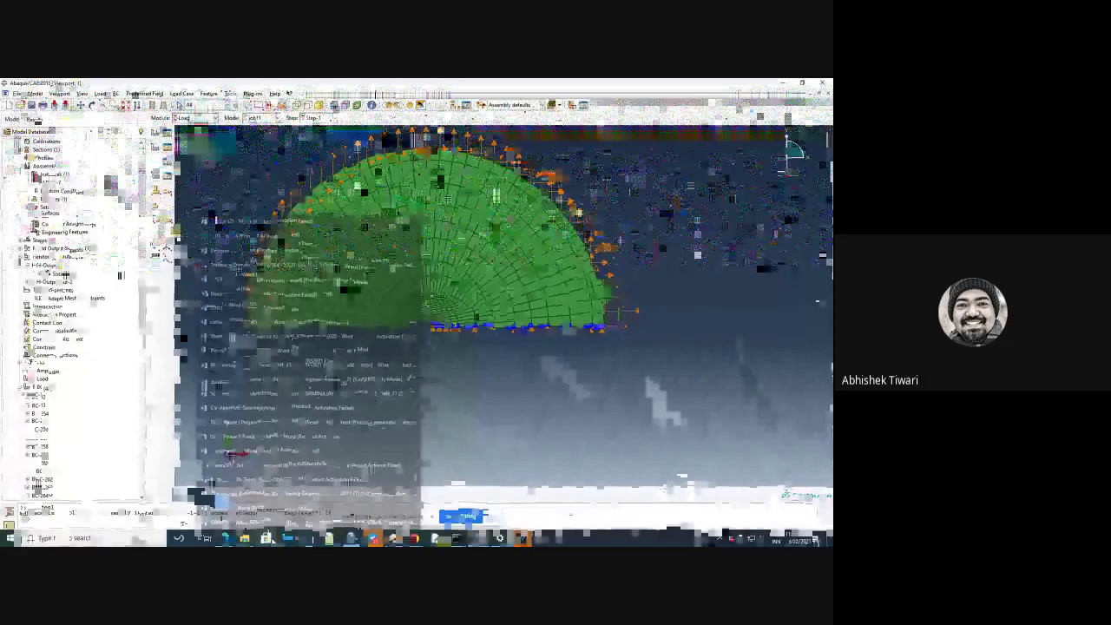
pyautogui.click(328, 539)
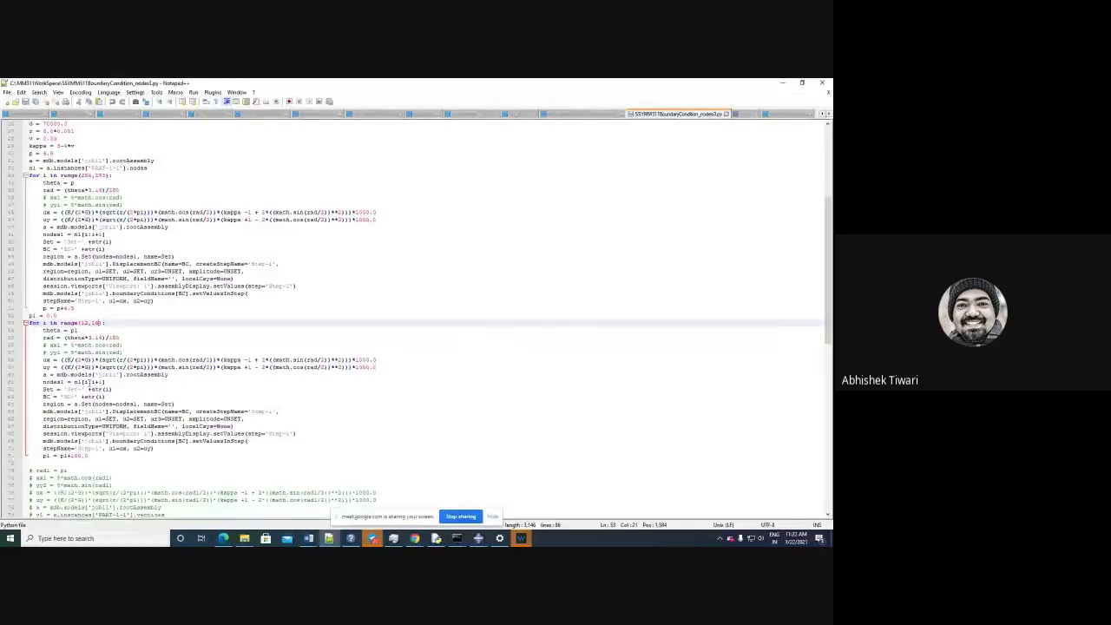
pyautogui.click(103, 382)
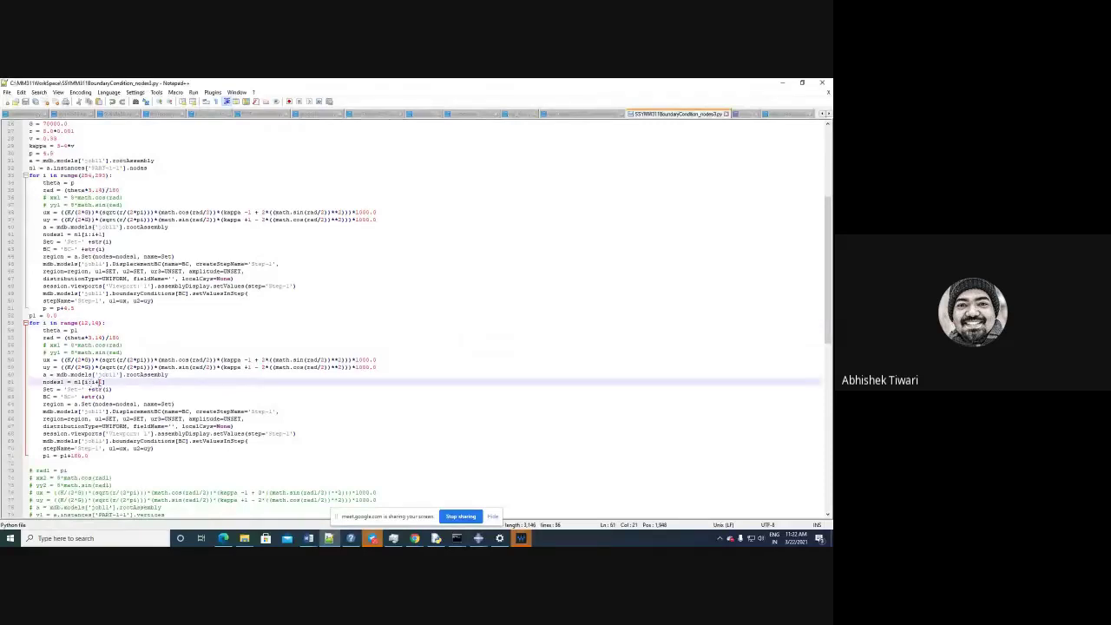
pyautogui.doubleClick(86, 382)
pyautogui.moveTo(90, 382); pyautogui.dragTo(103, 384)
pyautogui.click(97, 383)
pyautogui.press('Left')
pyautogui.press('Left')
pyautogui.moveTo(89, 323); pyautogui.dragTo(85, 323)
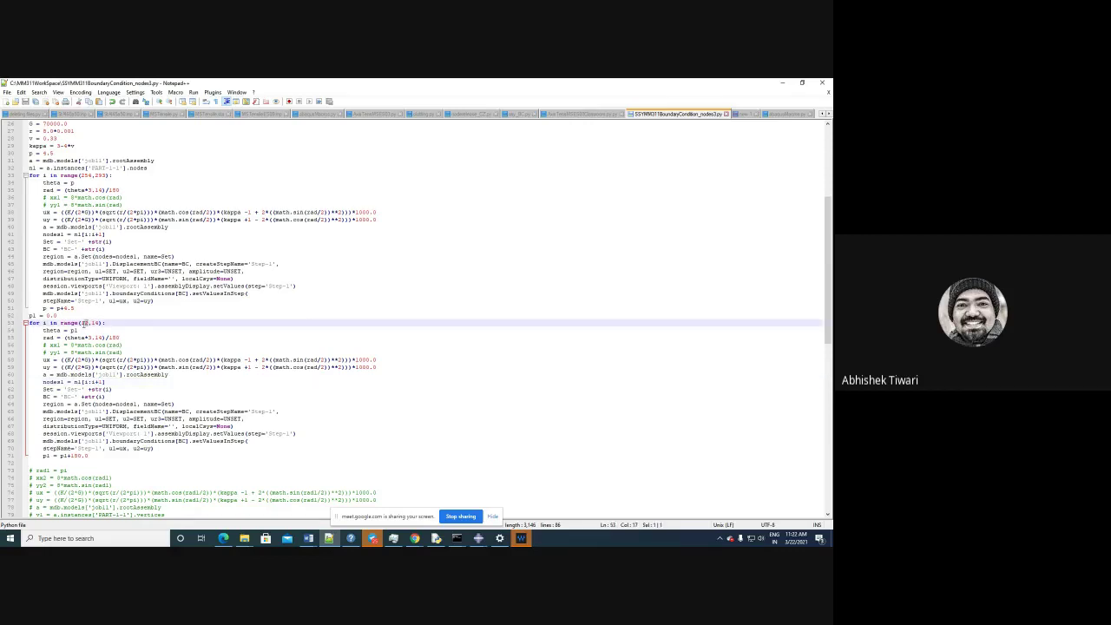
pyautogui.click(88, 323)
pyautogui.click(85, 175)
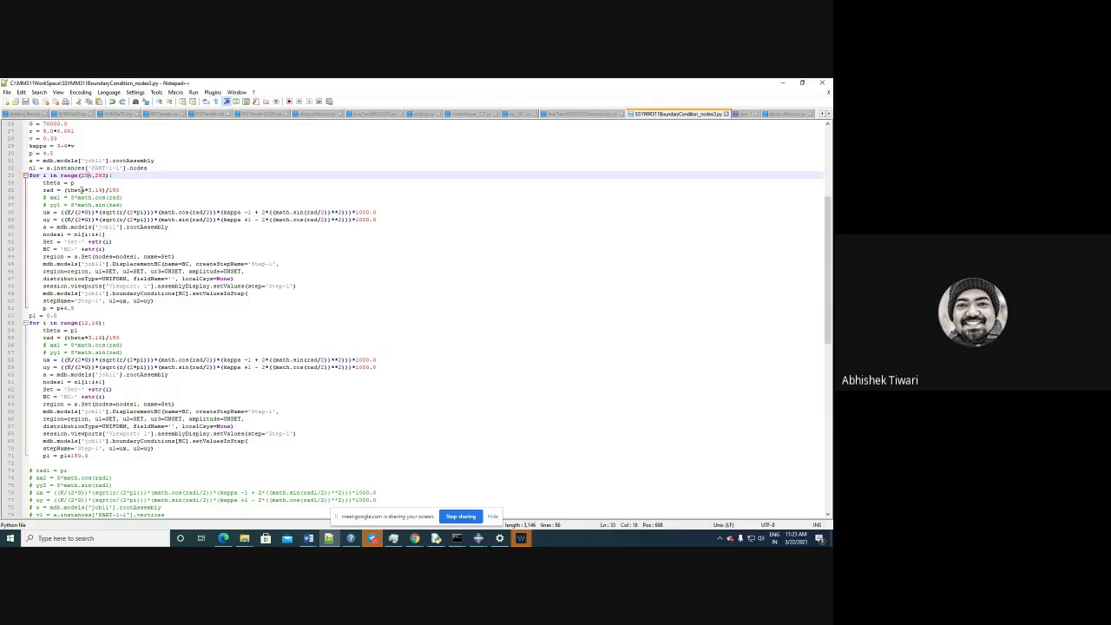
pyautogui.click(86, 234)
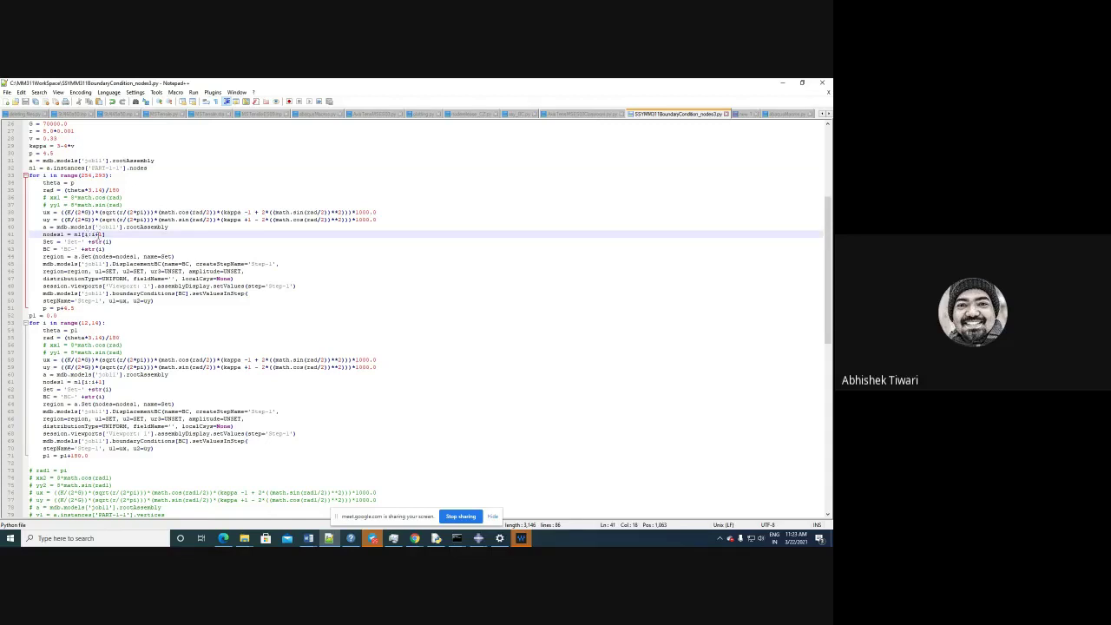
pyautogui.moveTo(87, 234); pyautogui.dragTo(104, 237)
pyautogui.click(782, 83)
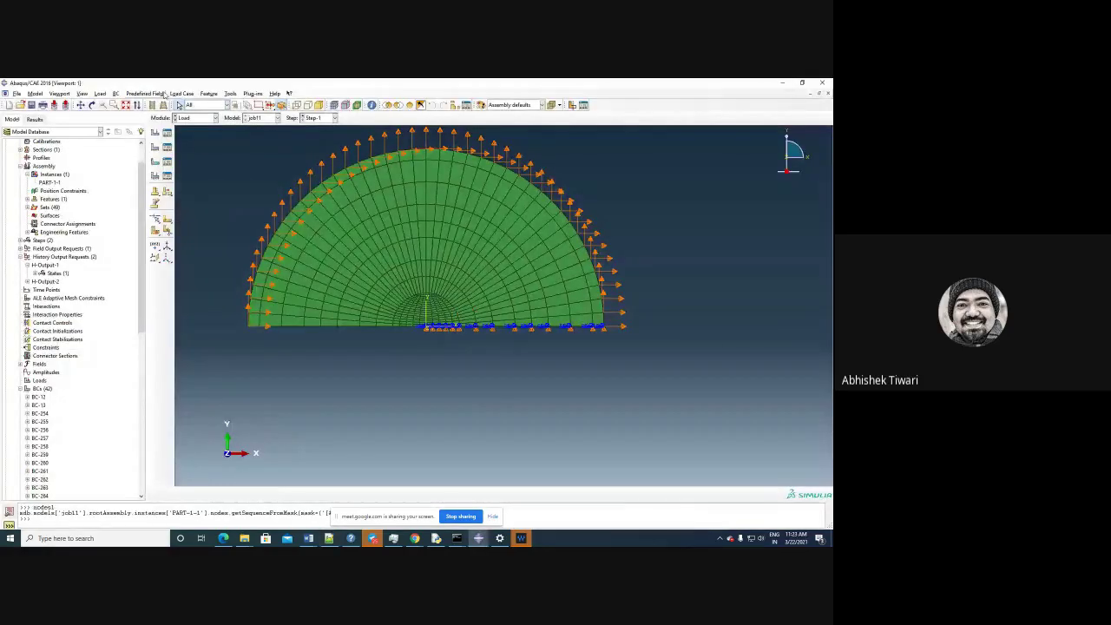
# Step: Return to the Job module and resubmit Job-2 for the job11 model
pyautogui.click(193, 118)
pyautogui.click(195, 193)
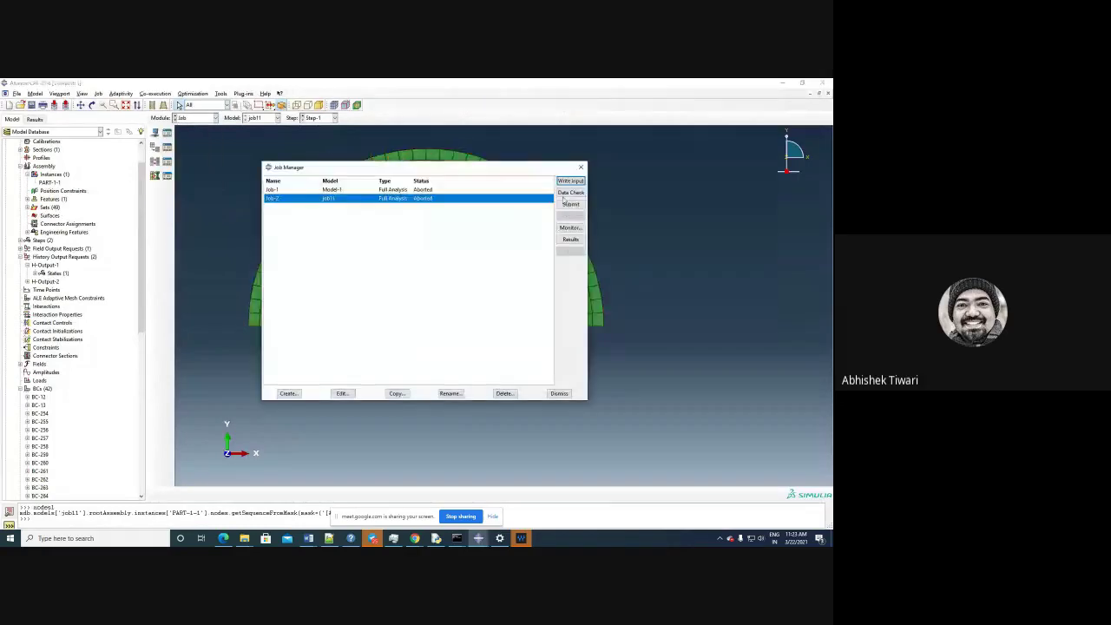
pyautogui.click(572, 205)
pyautogui.click(21, 184)
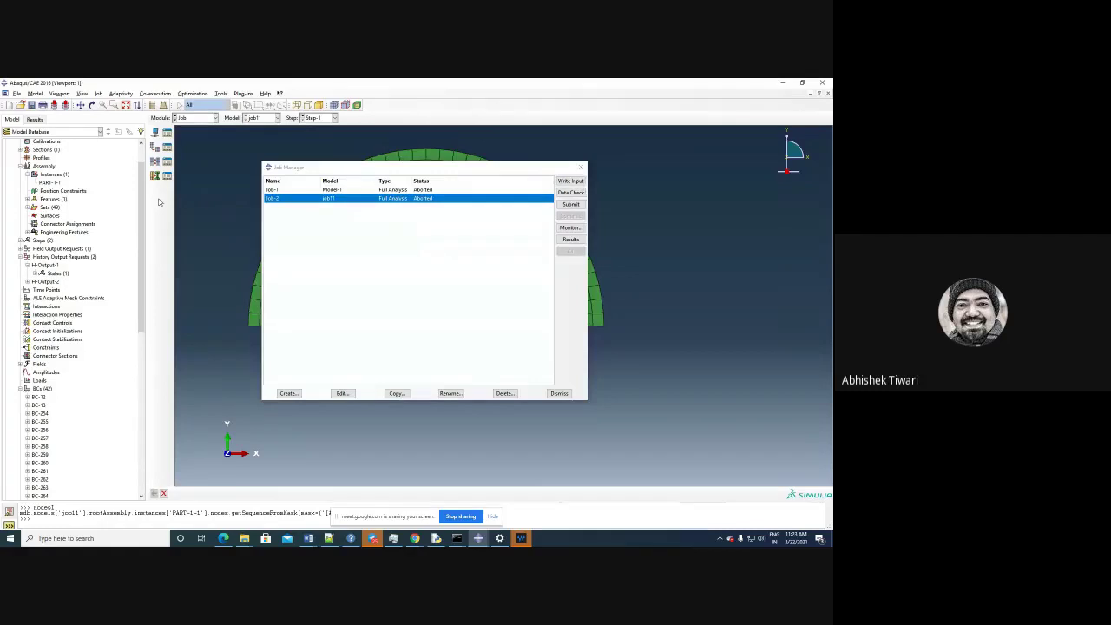
# Step: Monitor the Job-2 analysis and open its results
pyautogui.click(571, 228)
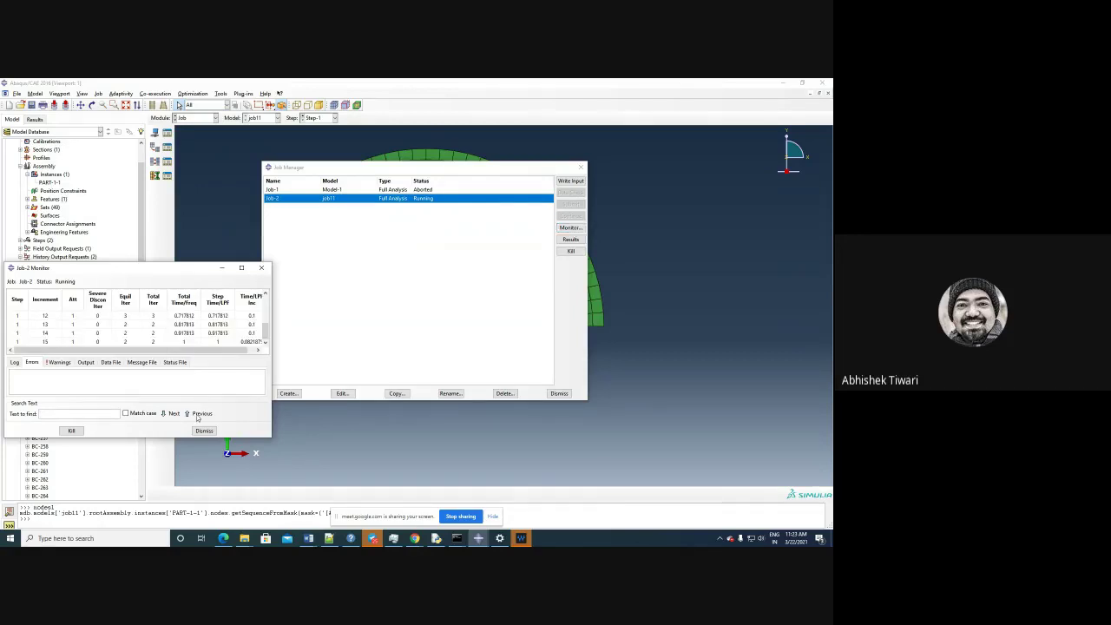
pyautogui.click(570, 239)
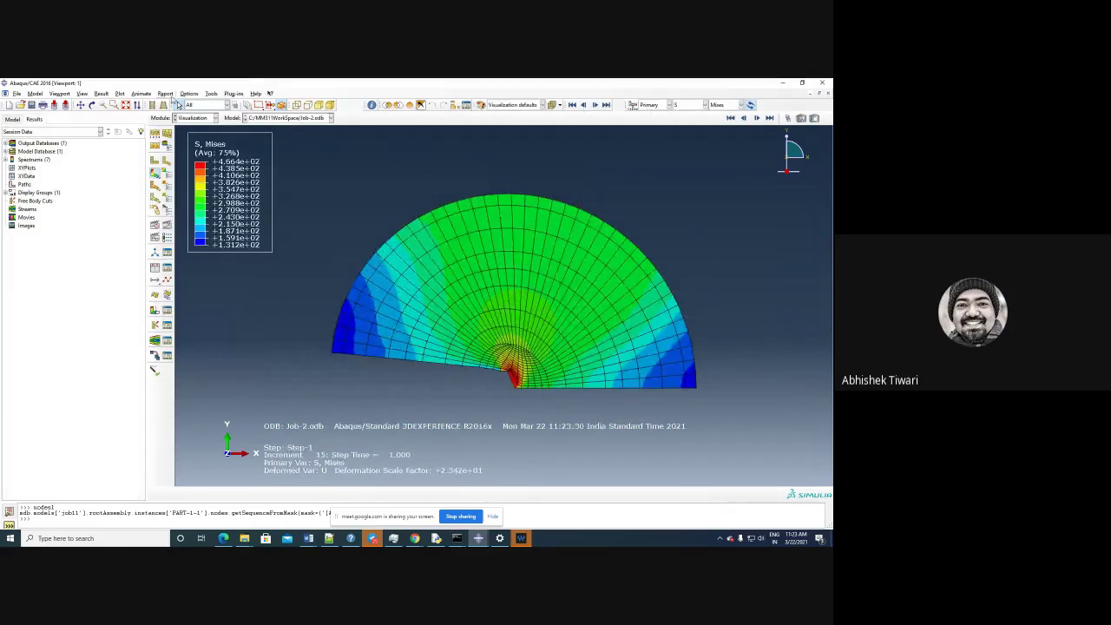
# Step: Set a uniform deformation scale factor of 1 for the deformed Mises stress plot
pyautogui.click(190, 93)
pyautogui.click(180, 103)
pyautogui.click(15, 255)
pyautogui.write('1')
pyautogui.click(60, 340)
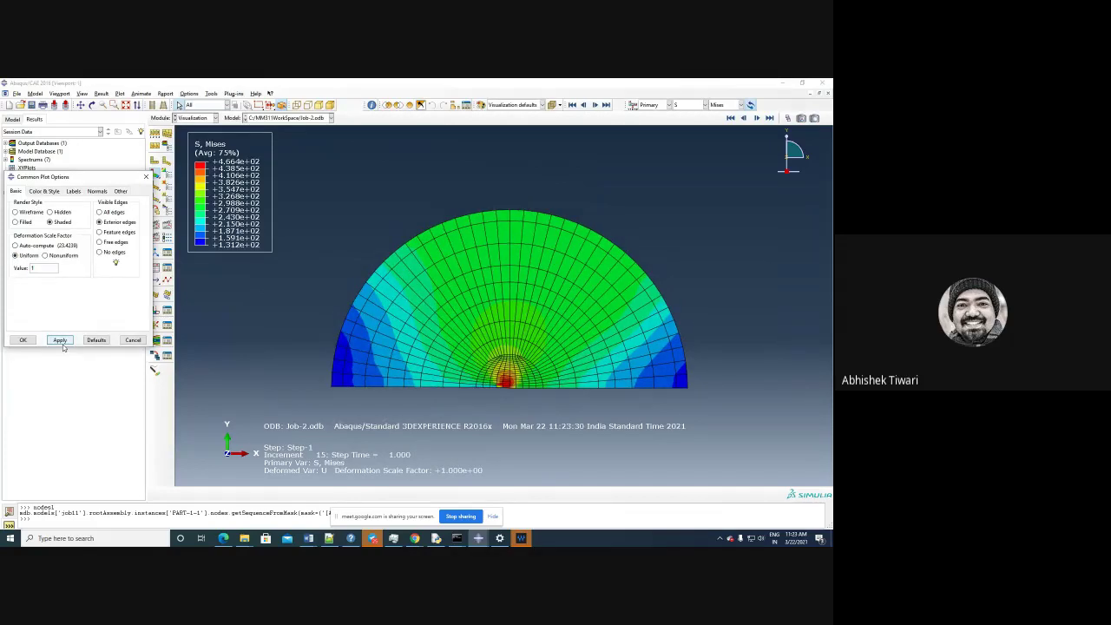
pyautogui.click(24, 340)
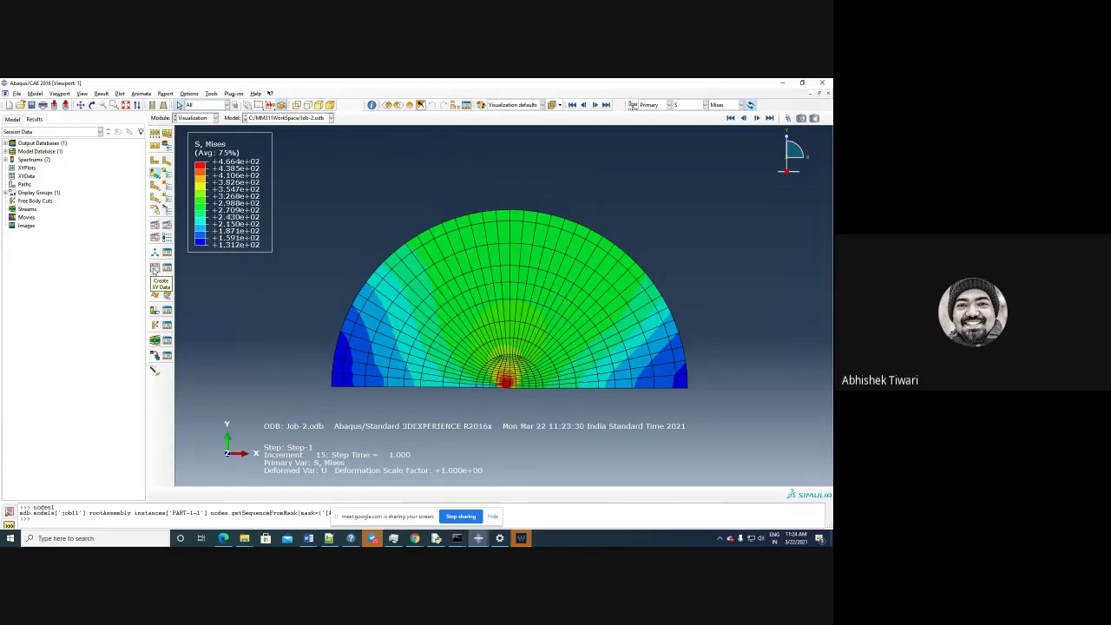
# Step: Start XY data from ODB history output, select the Contour_10 J-integral variable, and move the variable list clear of the model
pyautogui.click(155, 270)
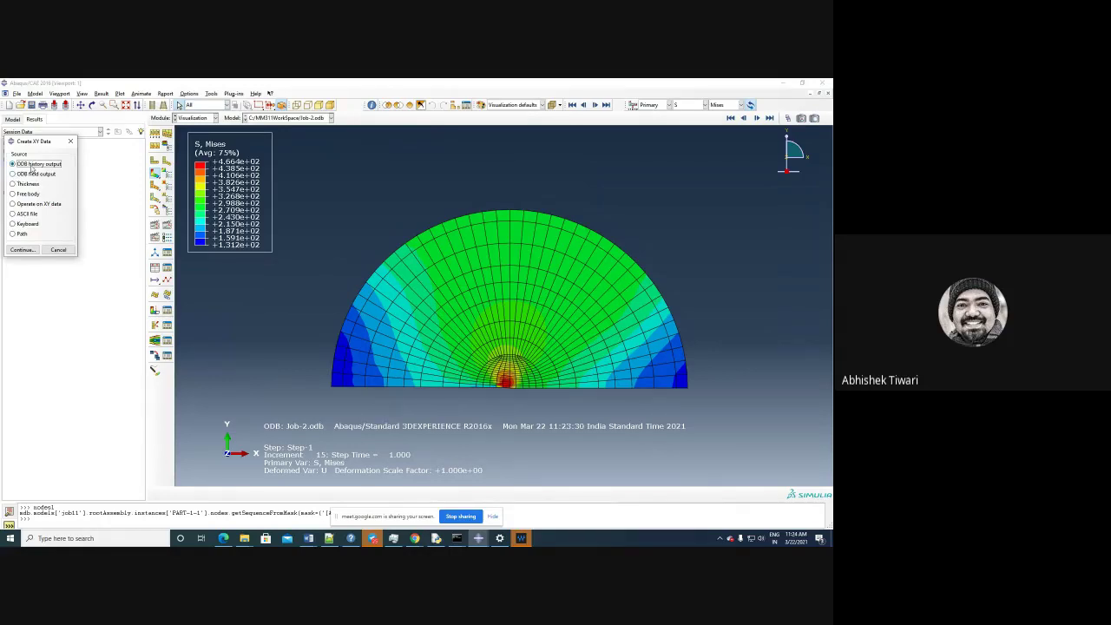
pyautogui.click(24, 250)
pyautogui.scroll(-2, 347, 356)
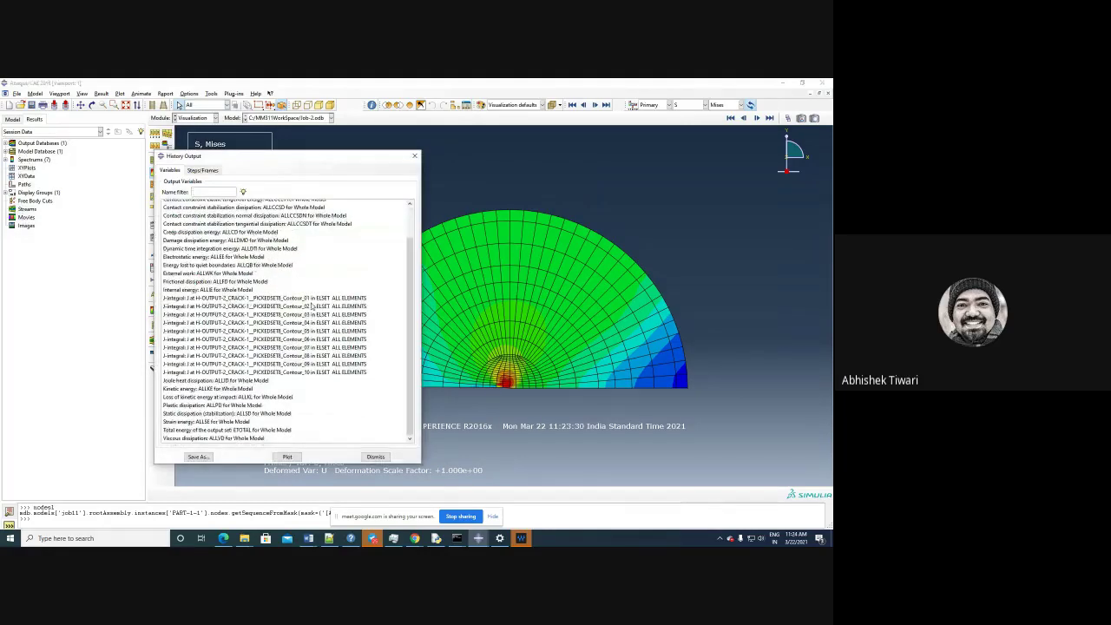
pyautogui.click(309, 373)
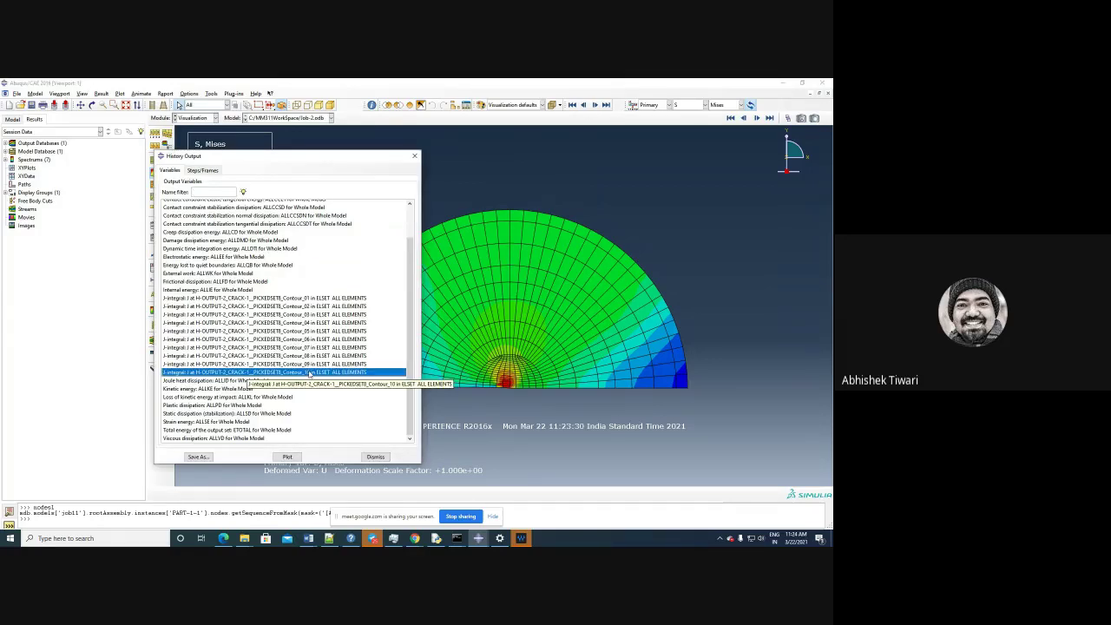
pyautogui.moveTo(248, 158); pyautogui.dragTo(749, 168)
# Step: Start XY data from ODB field output at the Unique Nodal position and highlight the crack's Contour_10 node set in the viewport
pyautogui.click(155, 280)
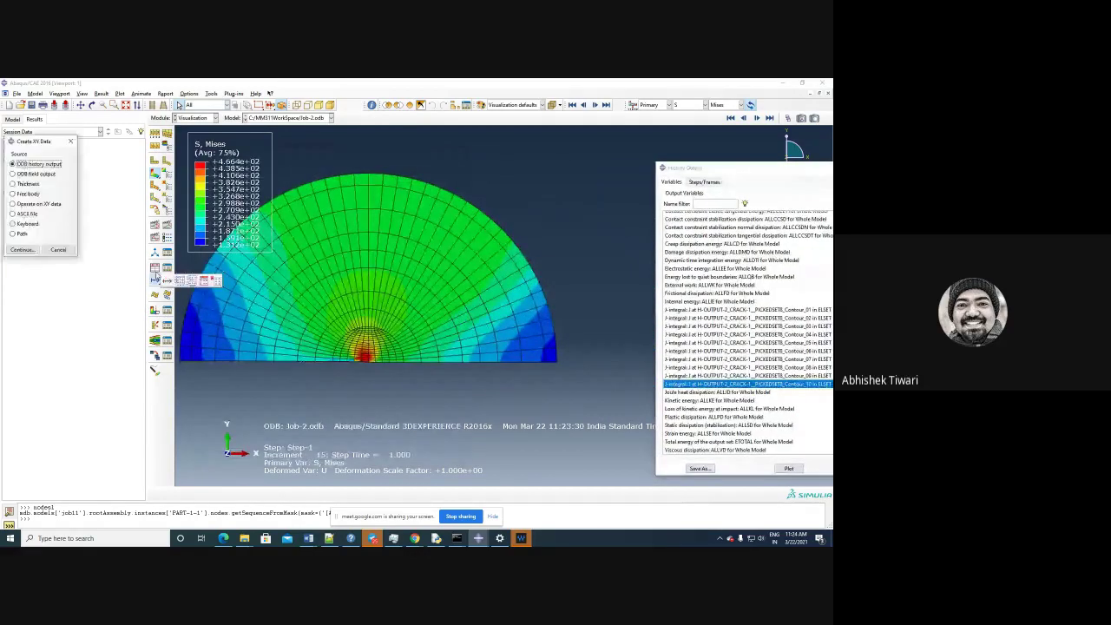
pyautogui.click(35, 174)
pyautogui.click(22, 250)
pyautogui.click(74, 230)
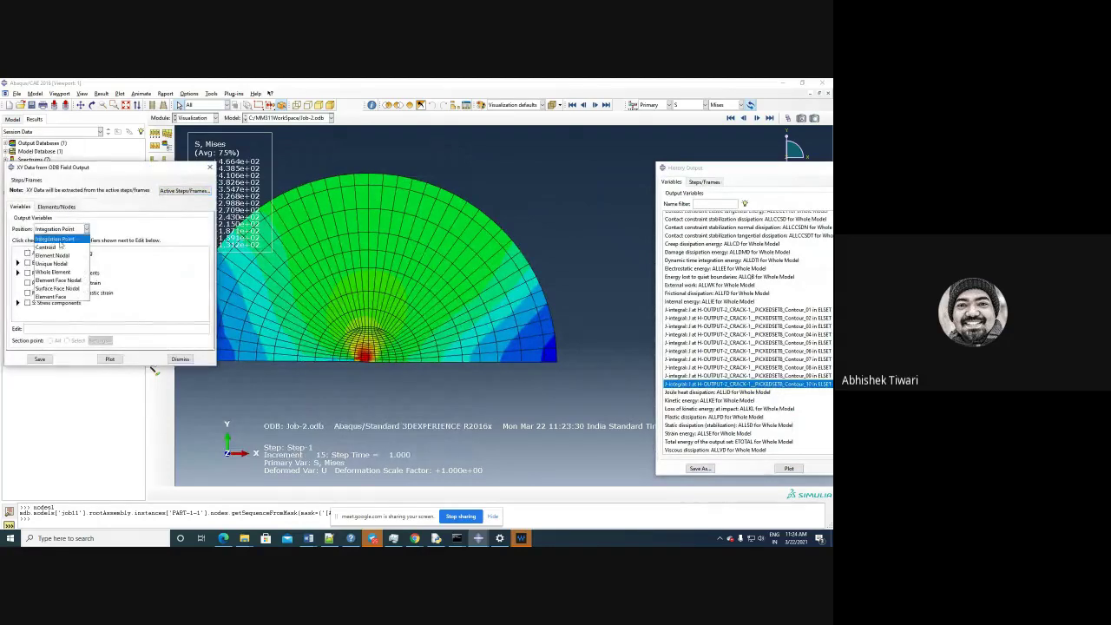
pyautogui.click(52, 263)
pyautogui.click(60, 207)
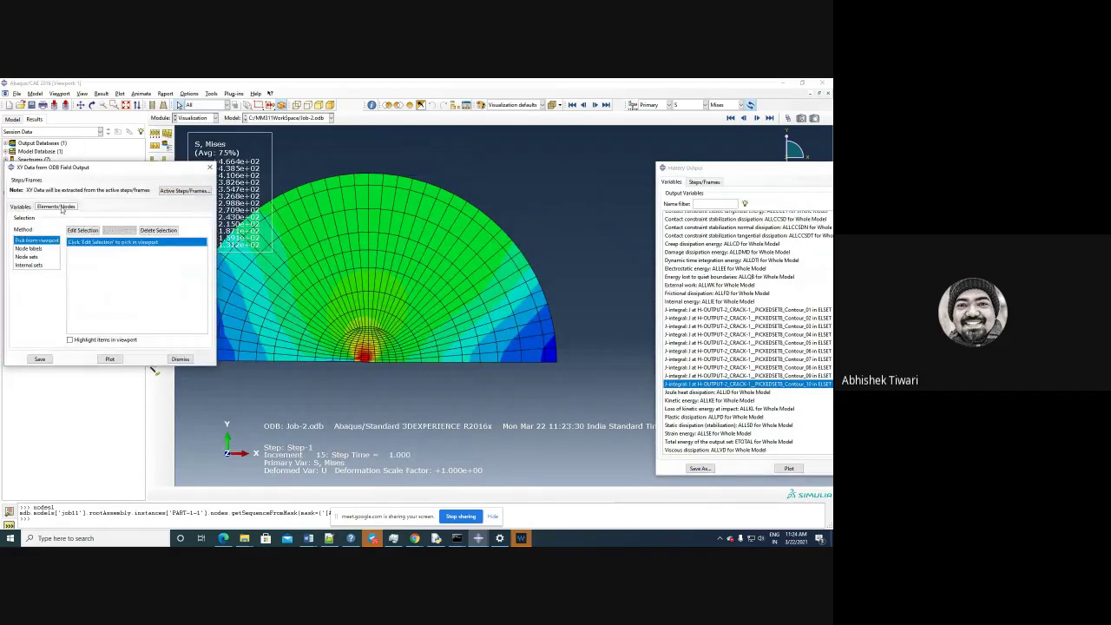
pyautogui.click(34, 259)
pyautogui.scroll(-10, 138, 269)
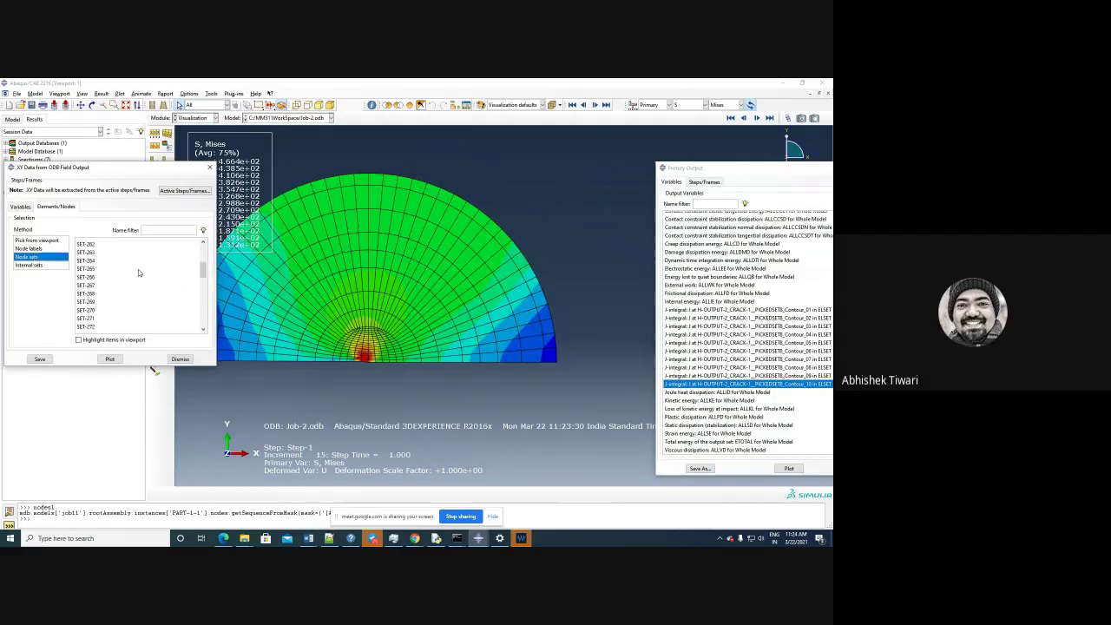
pyautogui.scroll(-3, 151, 287)
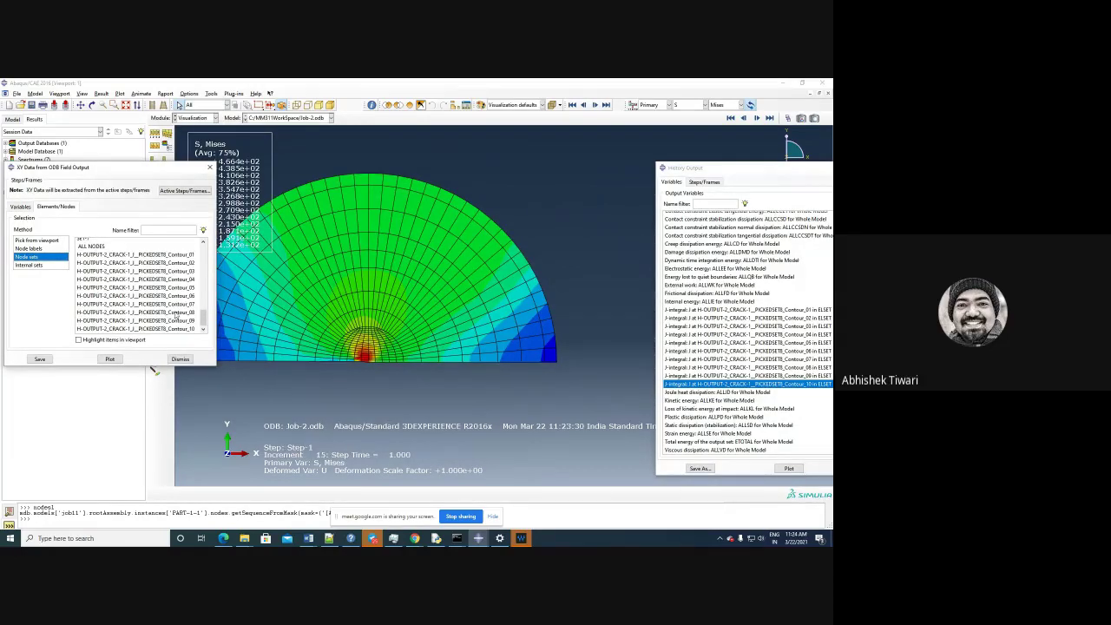
pyautogui.click(178, 329)
pyautogui.click(132, 341)
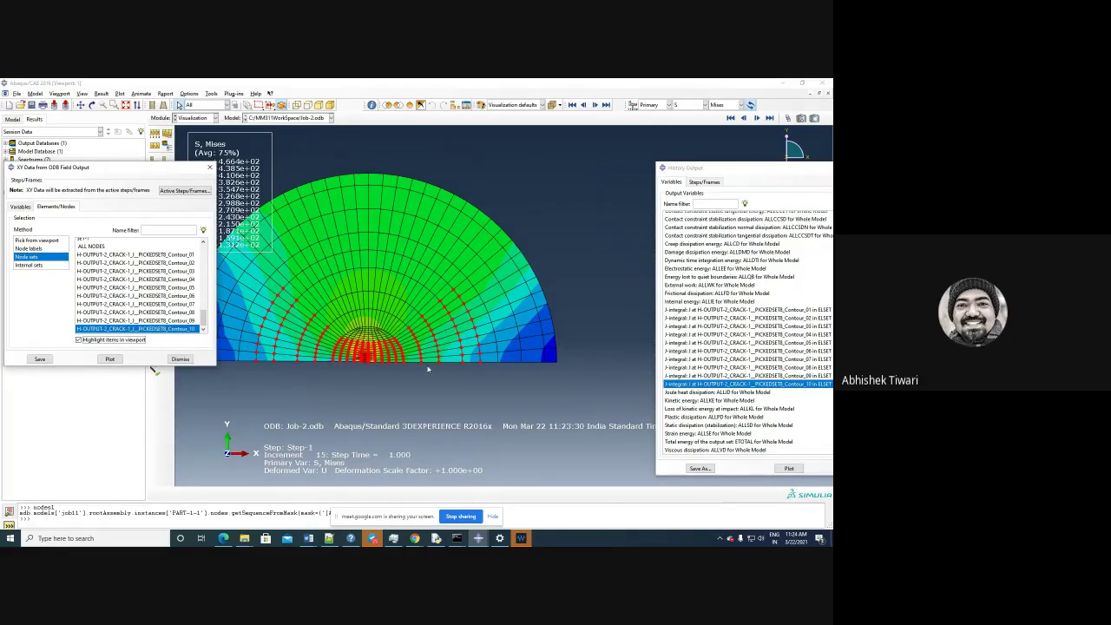
# Step: Examine which nodes around the crack tip belong to the highlighted Contour_10 set, and close the field output dialog
pyautogui.scroll(-1, 364, 369)
pyautogui.scroll(-2, 363, 376)
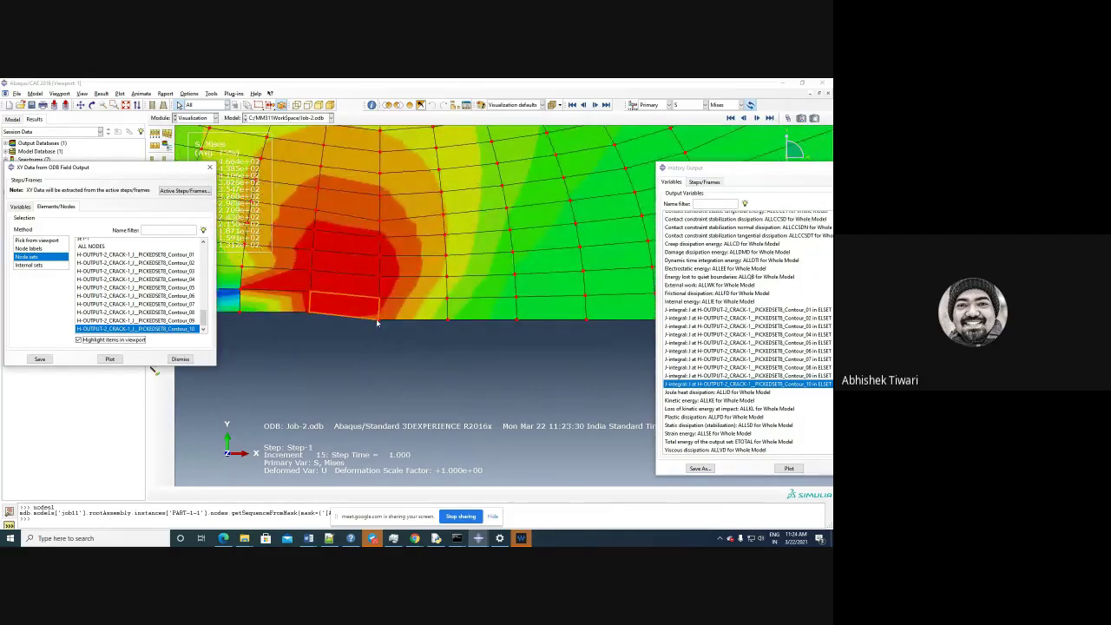
pyautogui.scroll(3, 377, 322)
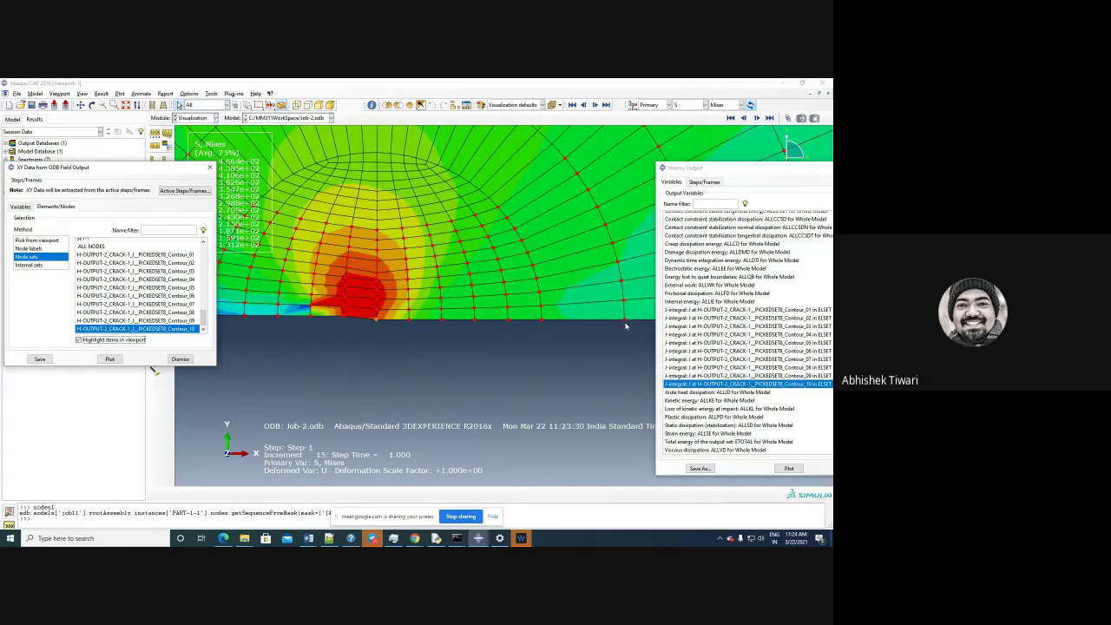
pyautogui.scroll(4, 601, 330)
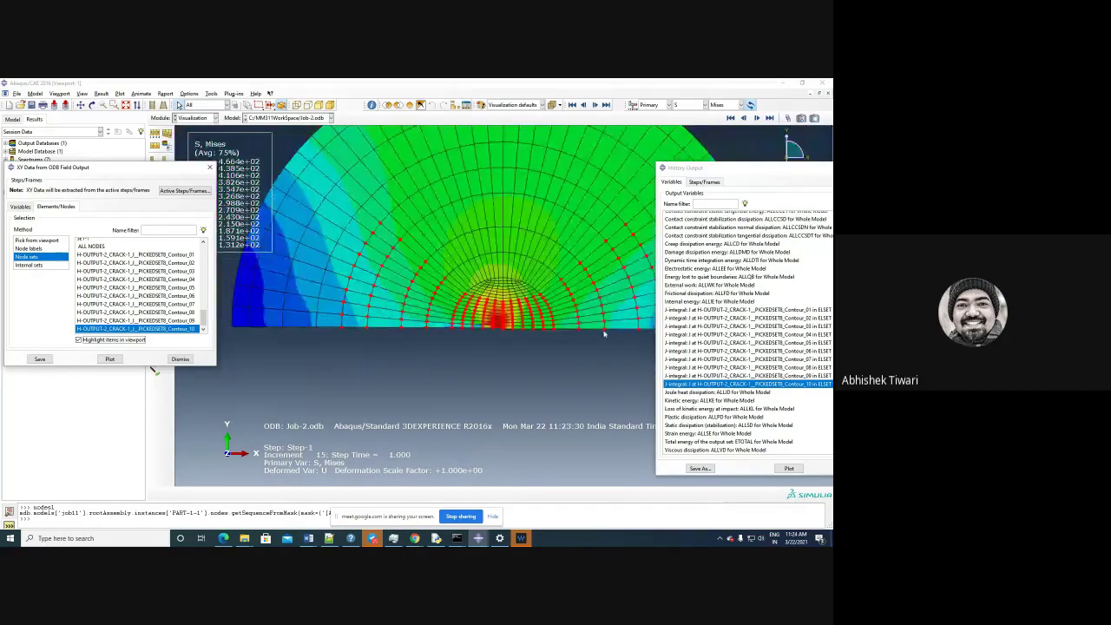
pyautogui.scroll(2, 634, 331)
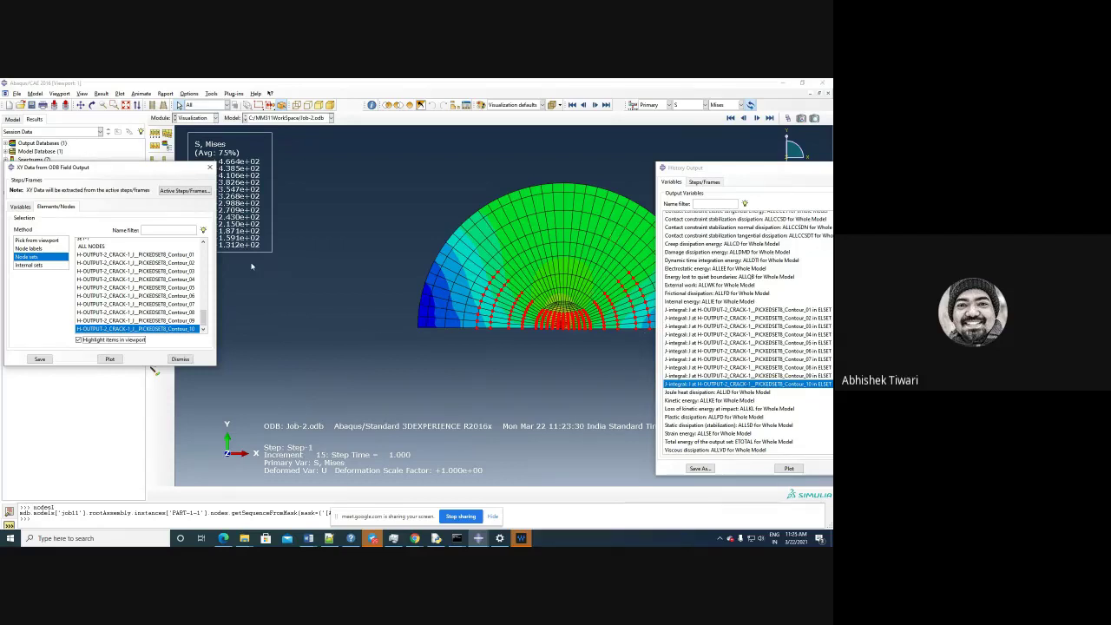
pyautogui.scroll(-1, 319, 332)
pyautogui.scroll(3, 388, 349)
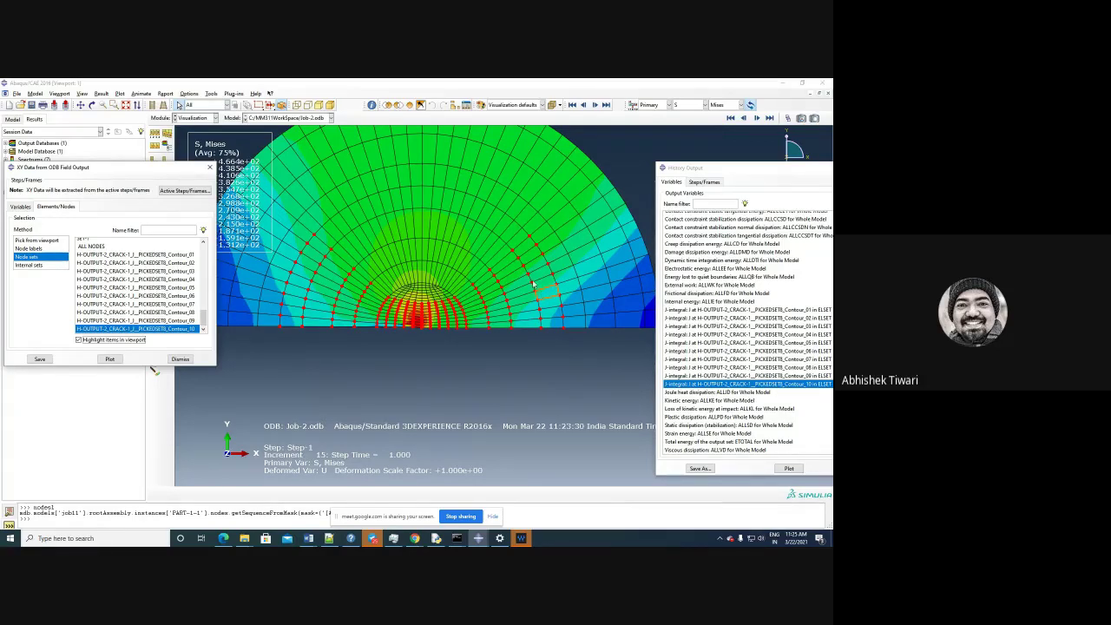
pyautogui.click(209, 166)
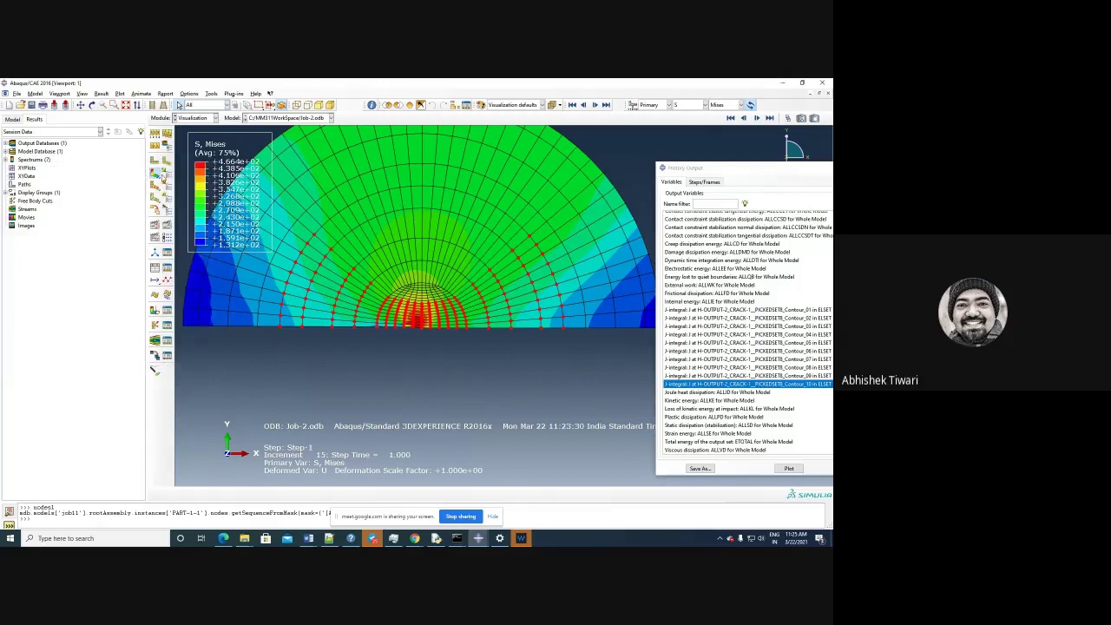
pyautogui.click(163, 178)
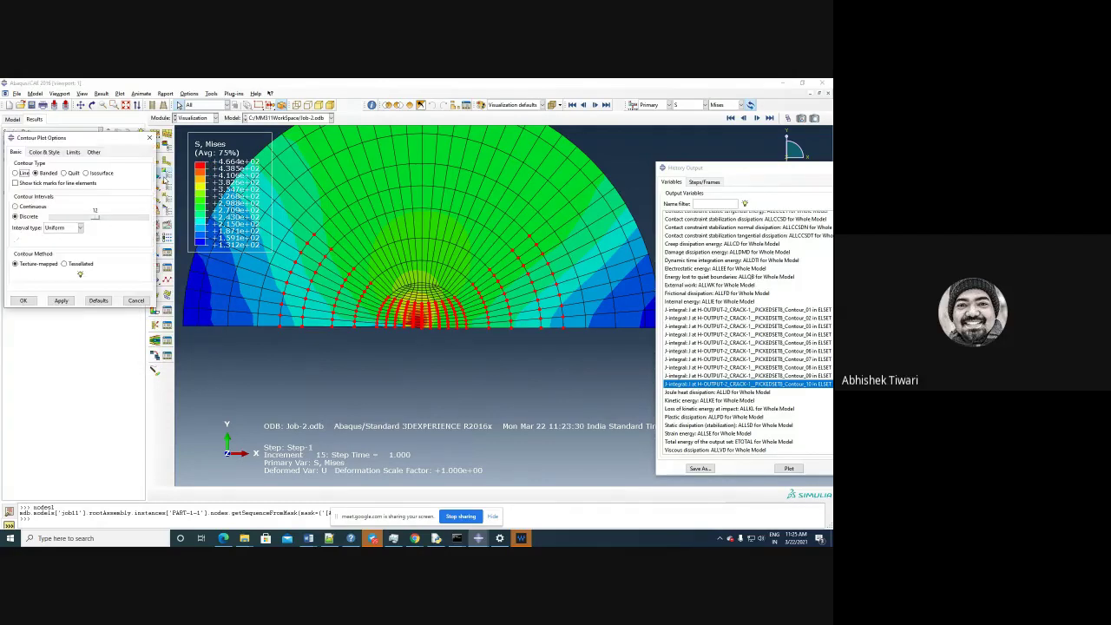
pyautogui.click(73, 152)
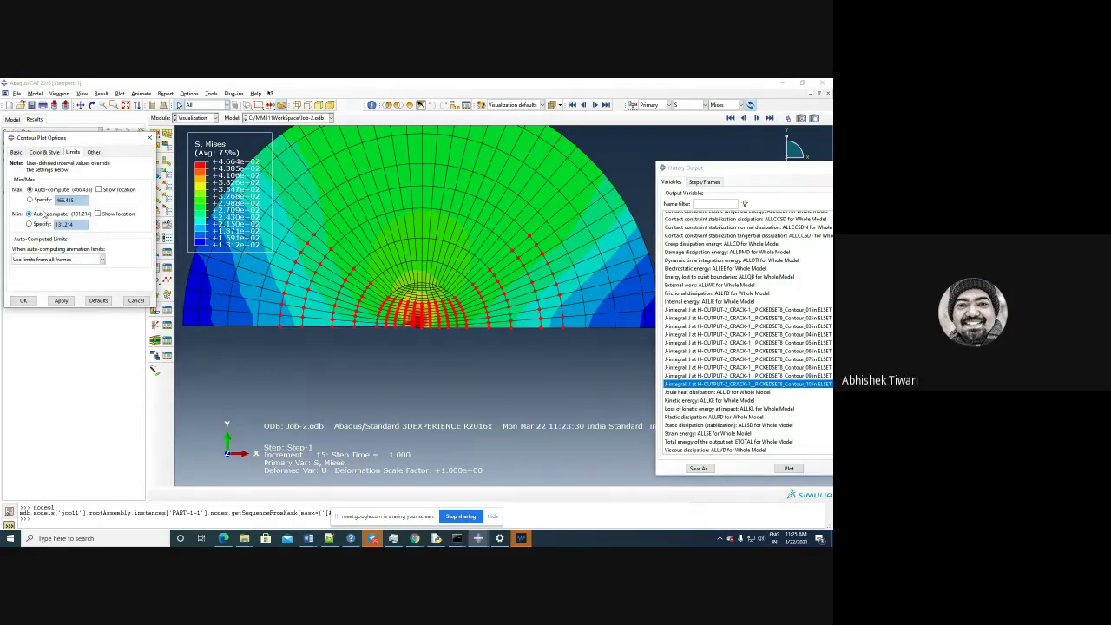
pyautogui.click(149, 137)
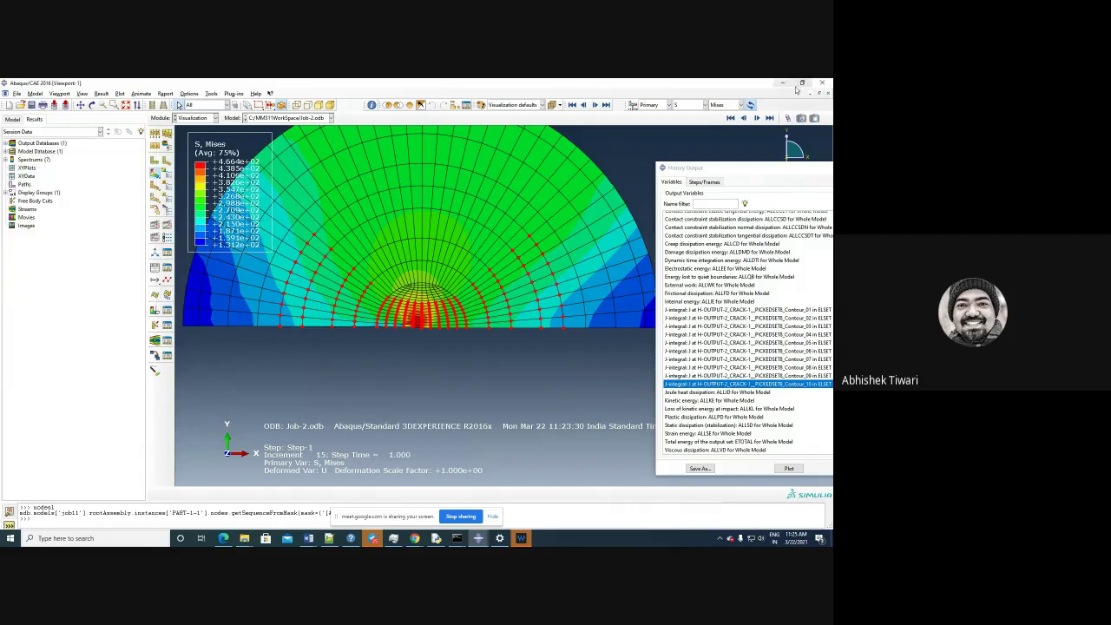
# Step: Plot PEEQ contours with the minimum limit specified as 0.0001 and the maximum limit auto-computed
pyautogui.click(699, 105)
pyautogui.click(684, 153)
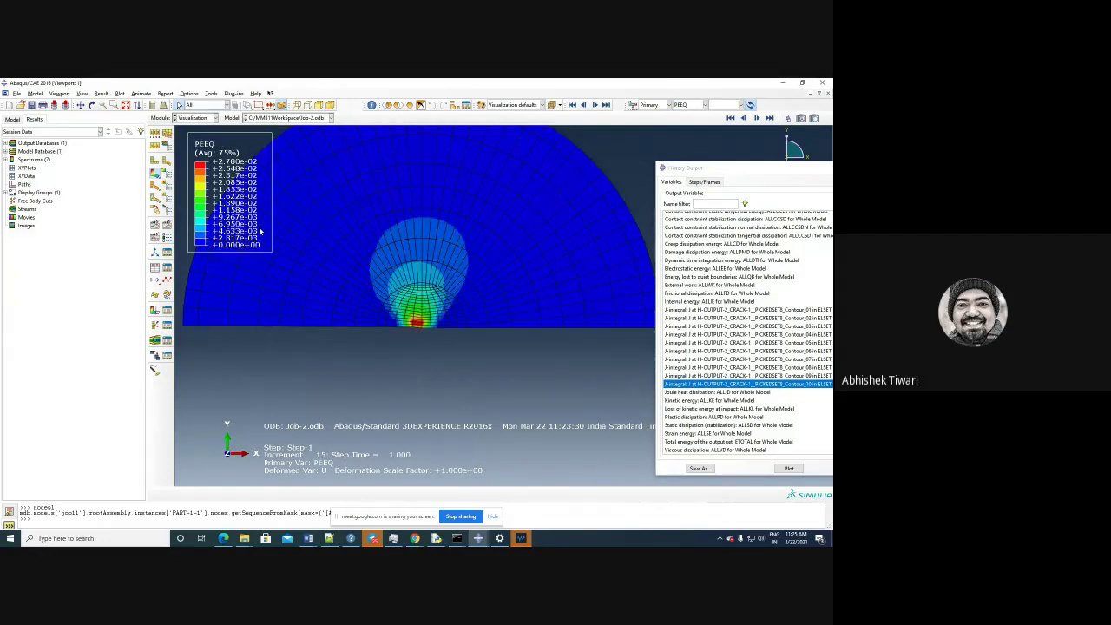
pyautogui.click(167, 176)
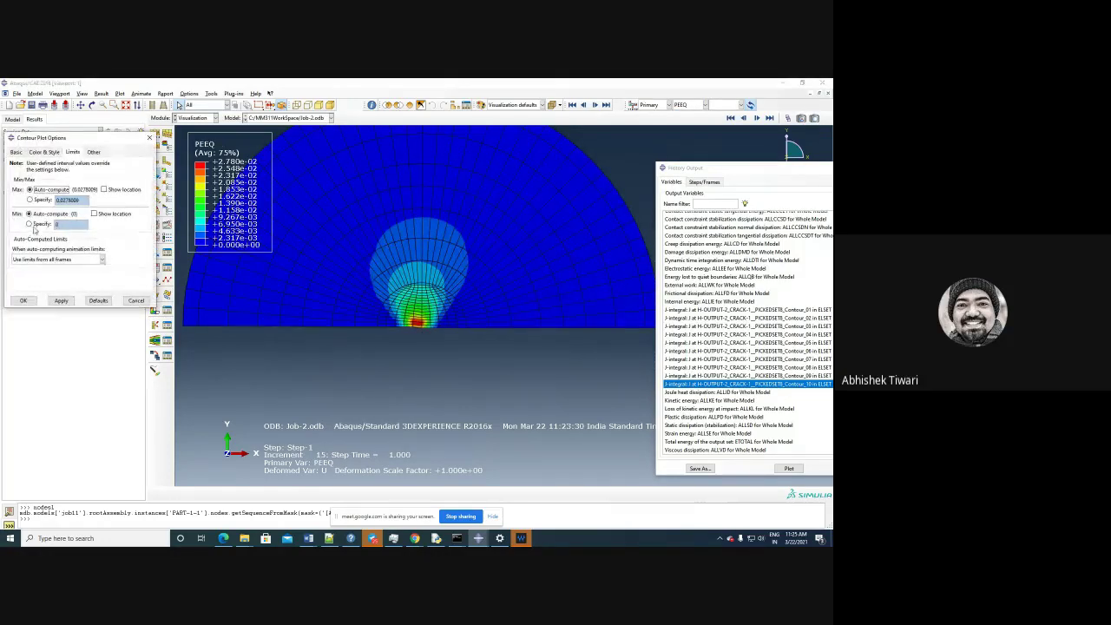
pyautogui.click(42, 199)
pyautogui.moveTo(81, 200); pyautogui.dragTo(54, 200)
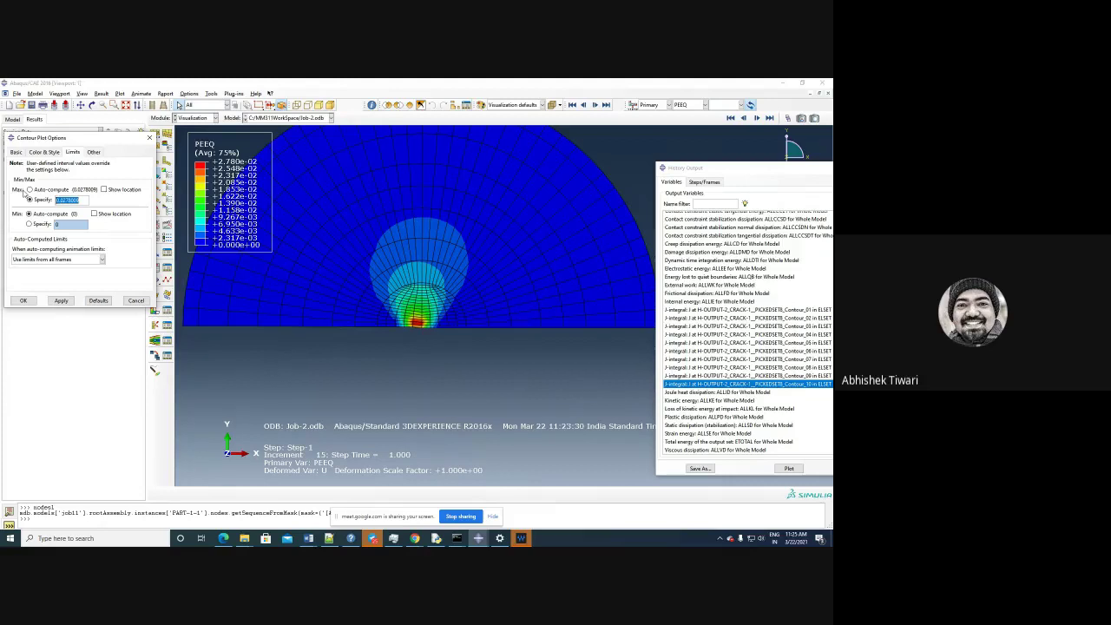
pyautogui.write('0')
pyautogui.click(39, 225)
pyautogui.click(55, 224)
pyautogui.click(39, 190)
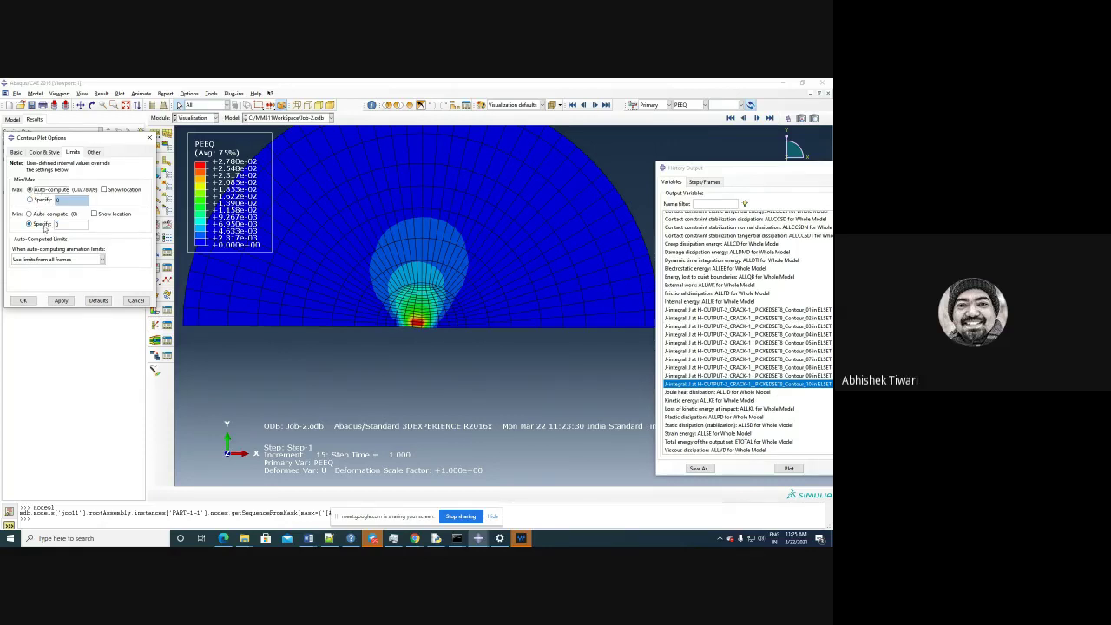
pyautogui.click(51, 226)
pyautogui.press('BackSpace')
pyautogui.write('0.0001')
pyautogui.click(60, 300)
pyautogui.click(24, 300)
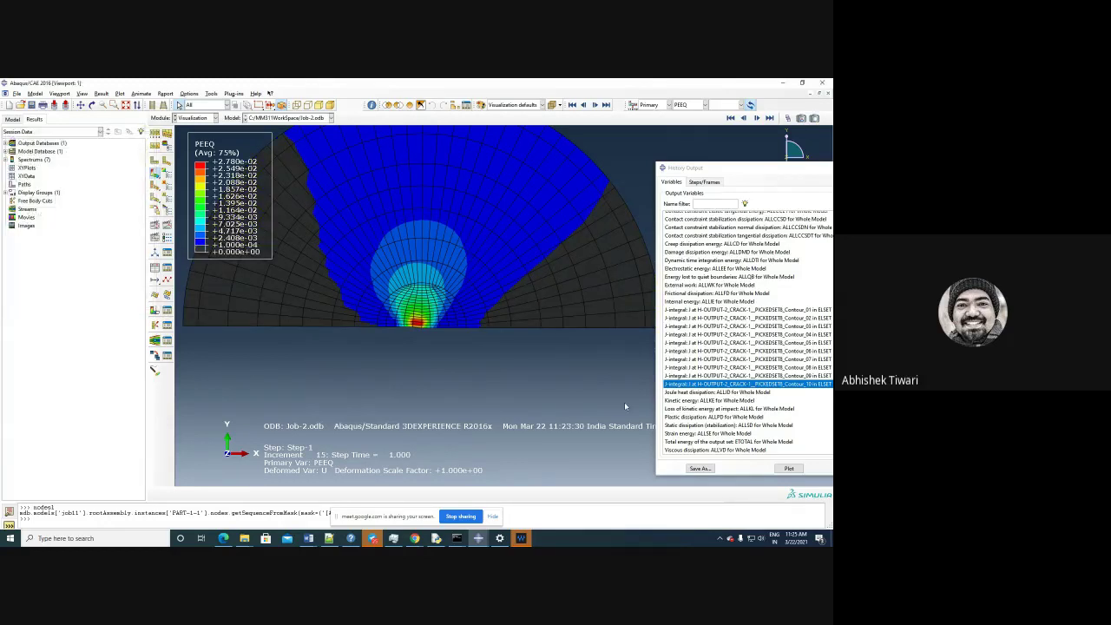
# Step: Examine the shape and extent of the plastic zone in the PEEQ plot, from the crack tip out to the half-disc boundary
pyautogui.scroll(-3, 577, 391)
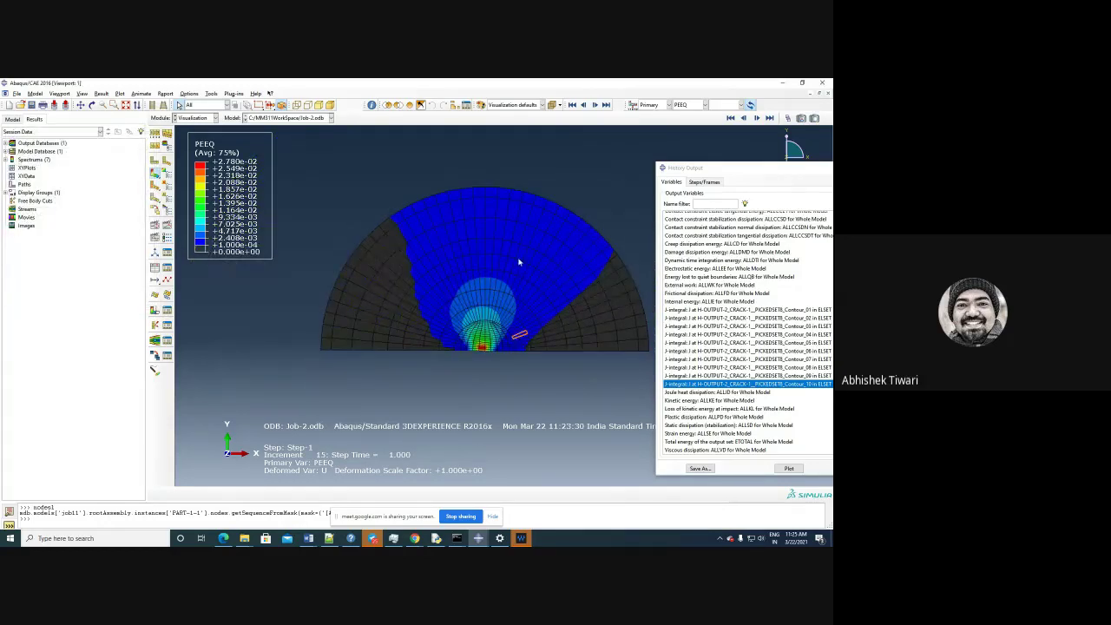
pyautogui.scroll(-3, 350, 180)
pyautogui.scroll(3, 500, 187)
pyautogui.scroll(1, 501, 188)
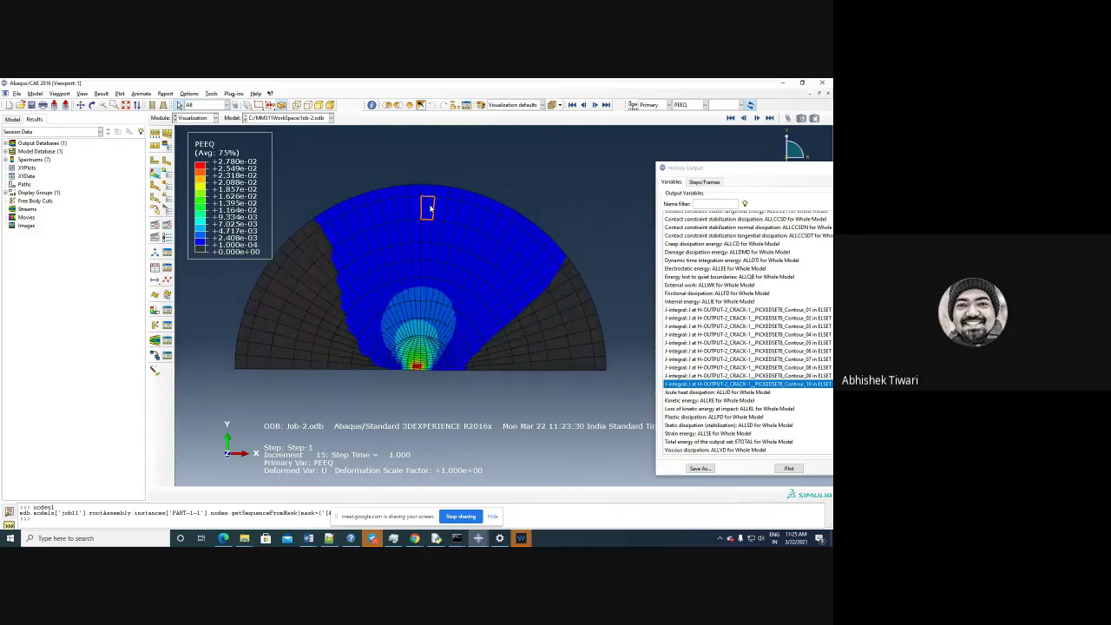
pyautogui.scroll(3, 447, 371)
pyautogui.scroll(-4, 434, 375)
pyautogui.scroll(3, 431, 381)
pyautogui.scroll(-4, 414, 380)
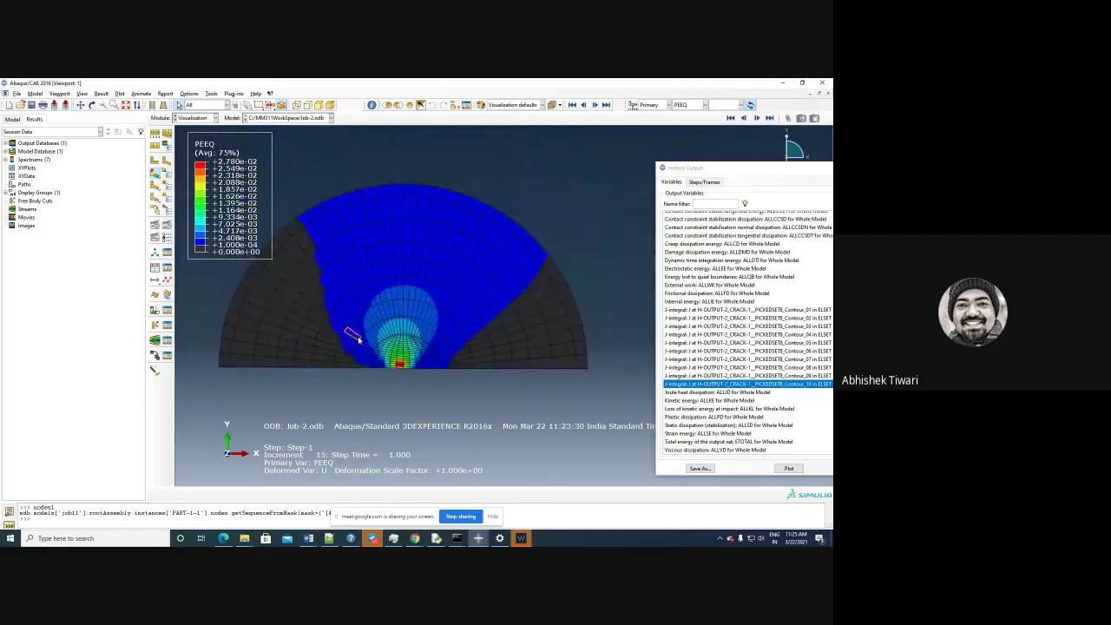
pyautogui.scroll(2, 408, 378)
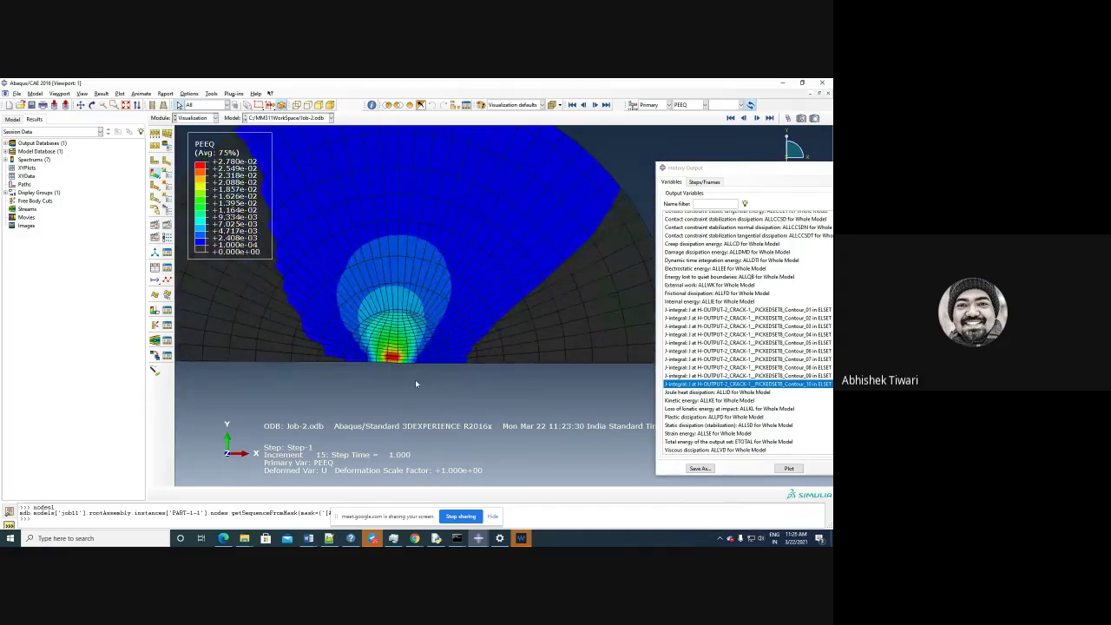
pyautogui.scroll(4, 415, 379)
pyautogui.scroll(-3, 389, 356)
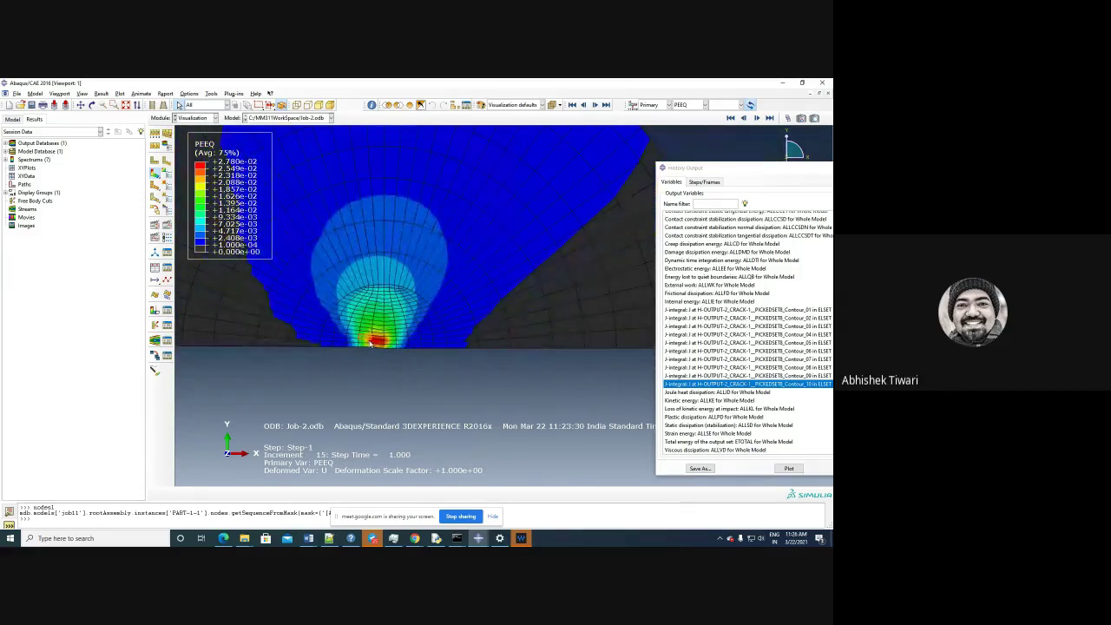
# Step: Save the J-integral history outputs for Contour_01 through Contour_10 as XY data with the name prefix Jintergal
pyautogui.moveTo(738, 174); pyautogui.dragTo(362, 143)
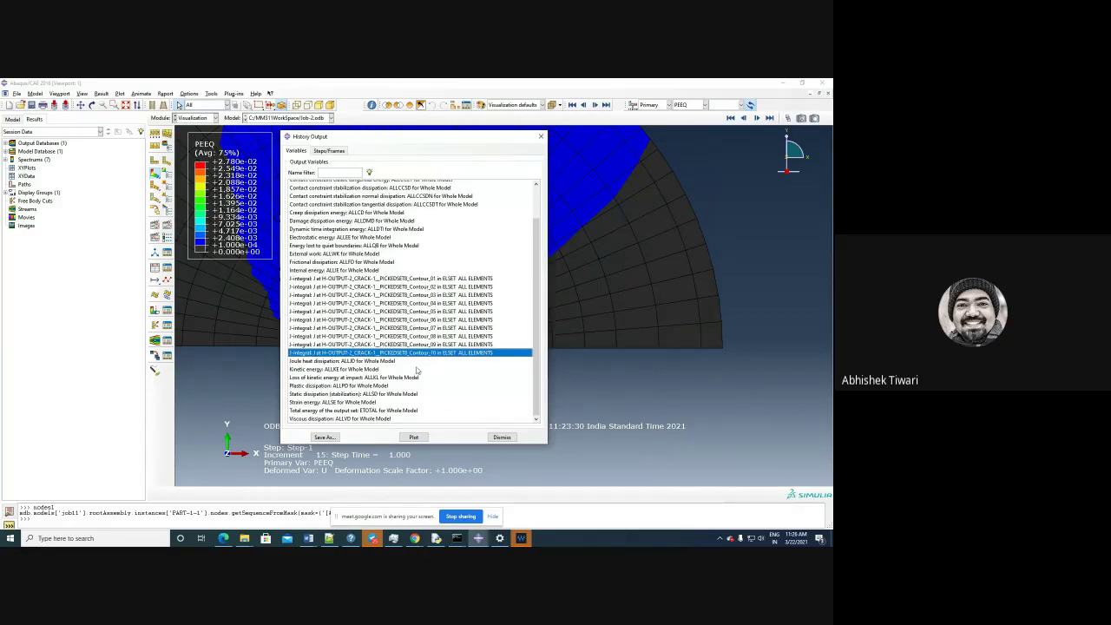
pyautogui.click(423, 280)
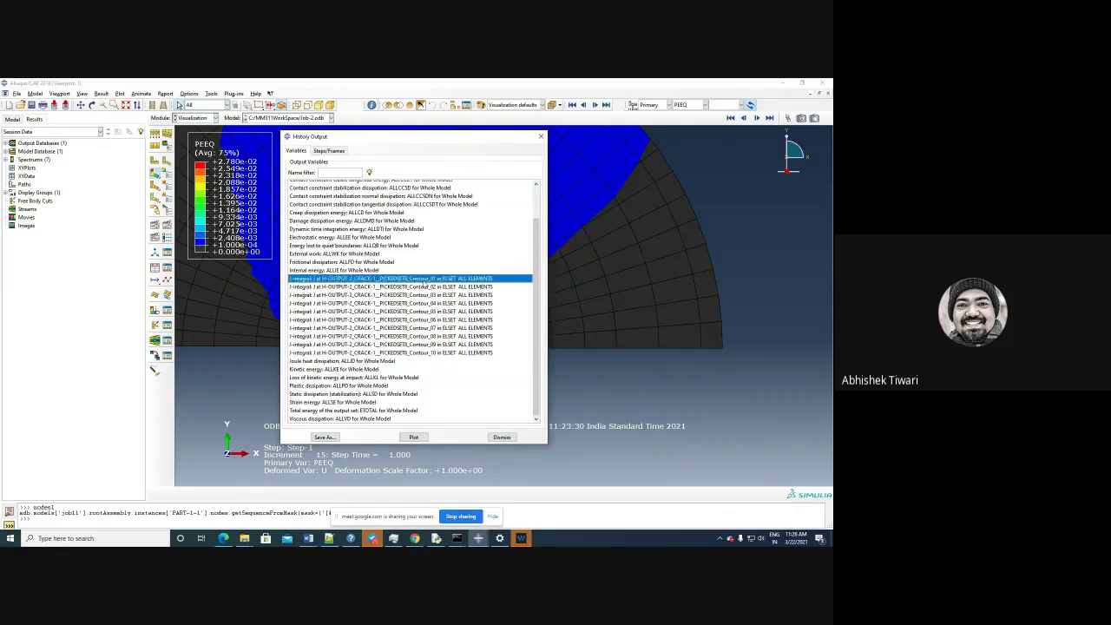
pyautogui.keyDown('shift'); pyautogui.click(375, 353); pyautogui.keyUp('shift')
pyautogui.click(324, 437)
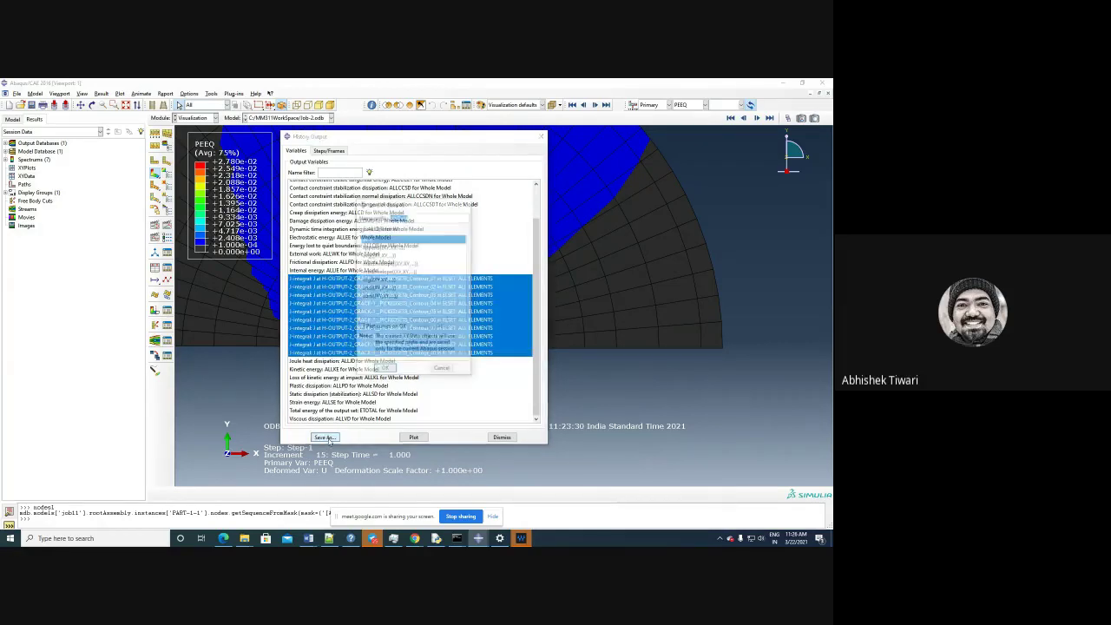
pyautogui.write('J')
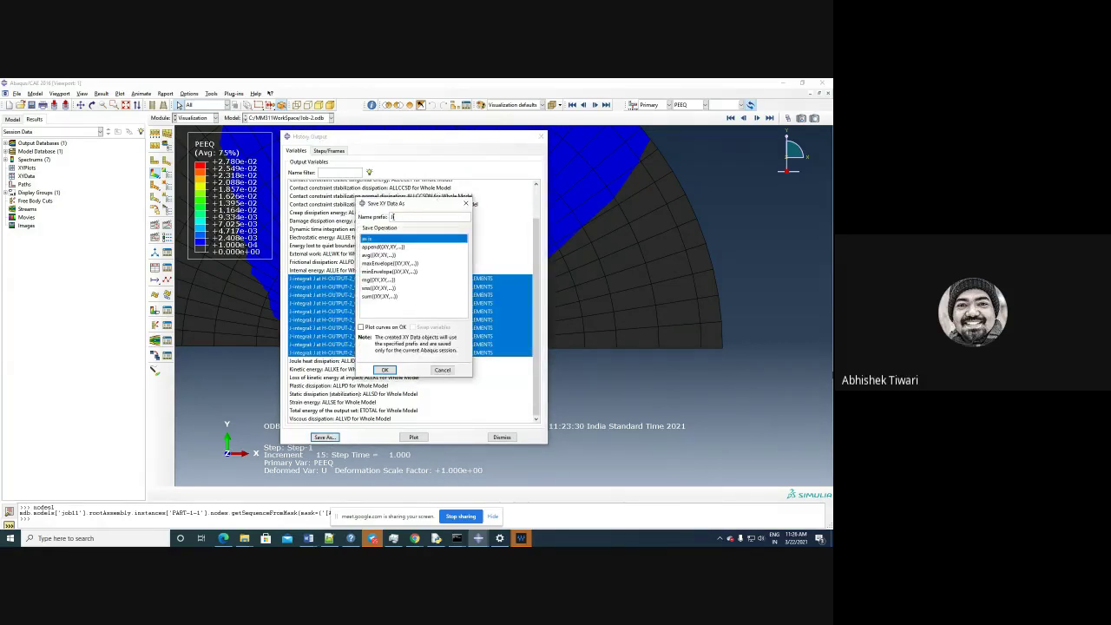
pyautogui.write('integral')
pyautogui.press('Return')
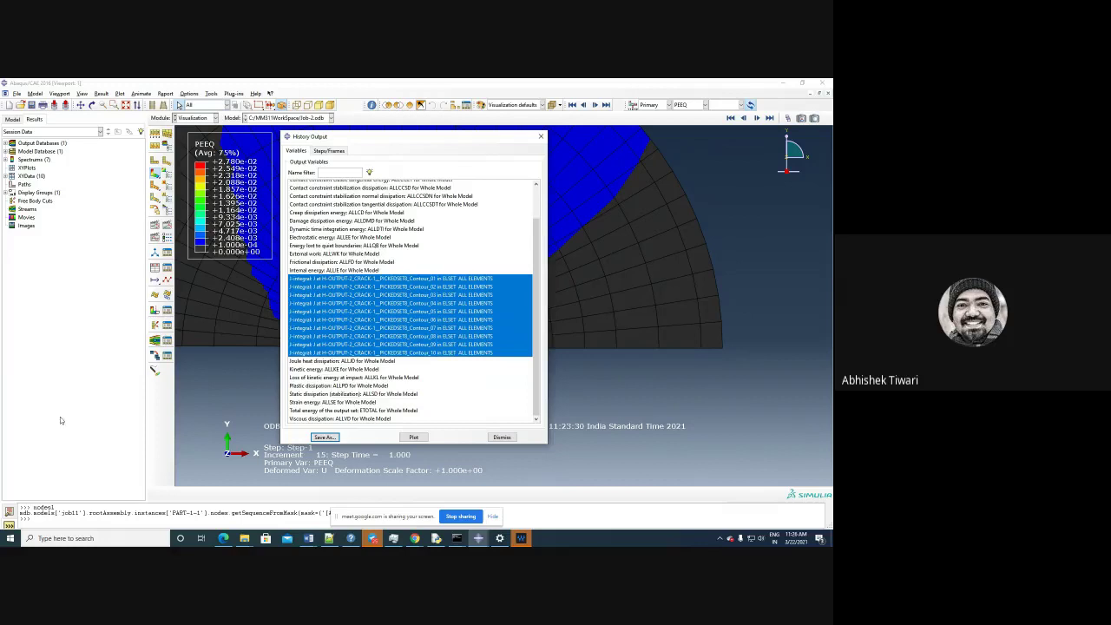
# Step: Close the history output list and plot all ten saved J-integral curves together against time
pyautogui.click(501, 437)
pyautogui.click(7, 175)
pyautogui.click(29, 184)
pyautogui.keyDown('shift'); pyautogui.click(31, 259); pyautogui.keyUp('shift')
pyautogui.rightClick(34, 261)
pyautogui.click(45, 272)
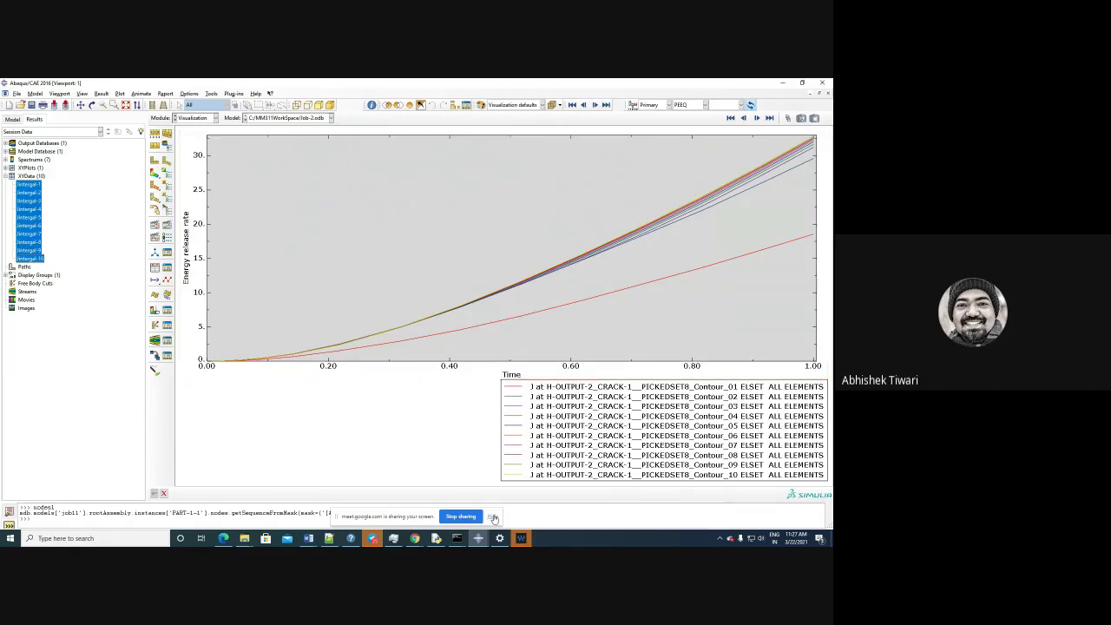
pyautogui.click(460, 517)
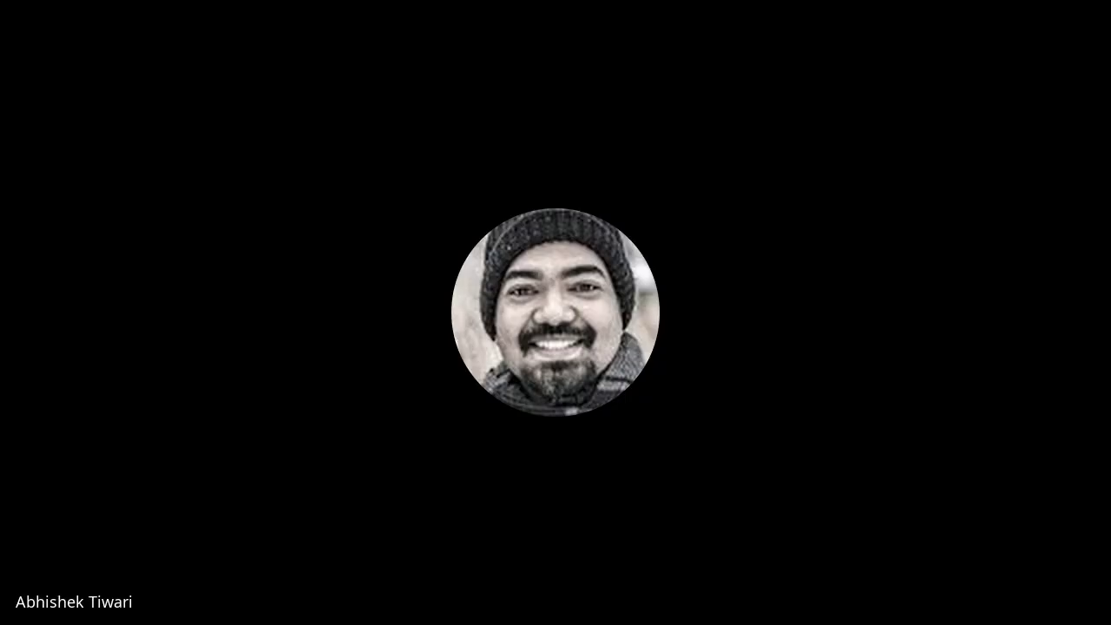